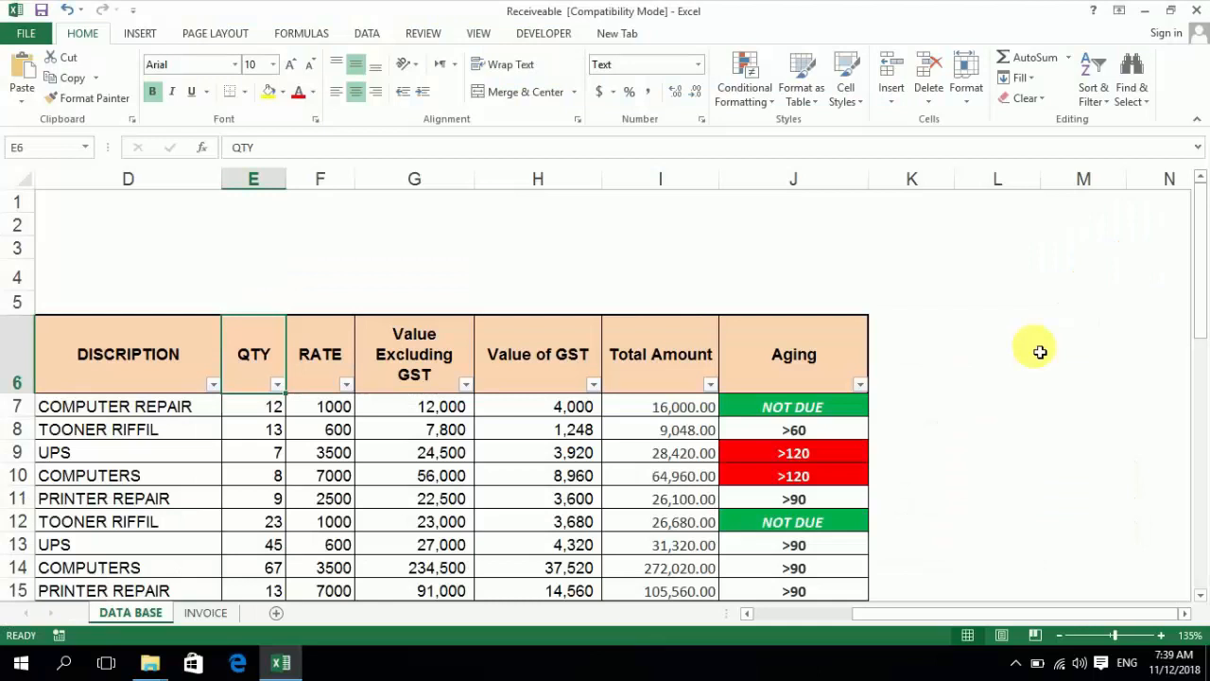
- Look across the columns of the receivables table, from Invoice Month through Aging
key(Up)
key(Up)
key(Up)
key(Right)
key(Right)
key(Right)
key(Right)
key(Right)
key(Right)
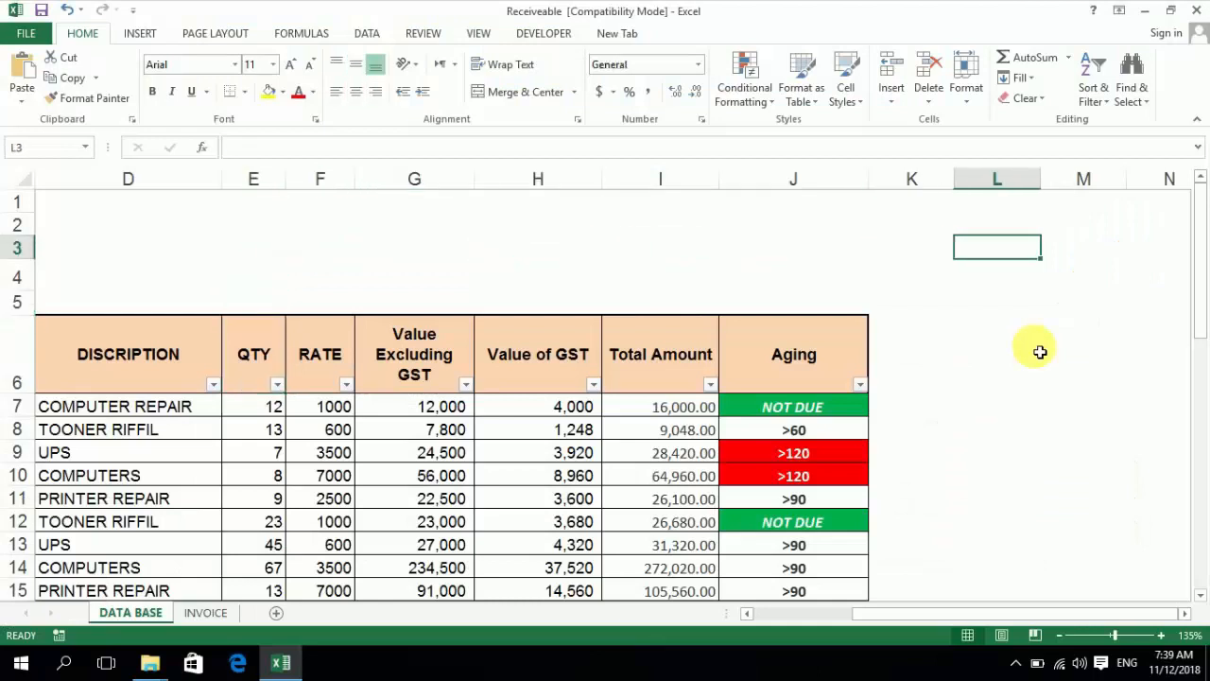
key(Right)
key(Right)
key(Right)
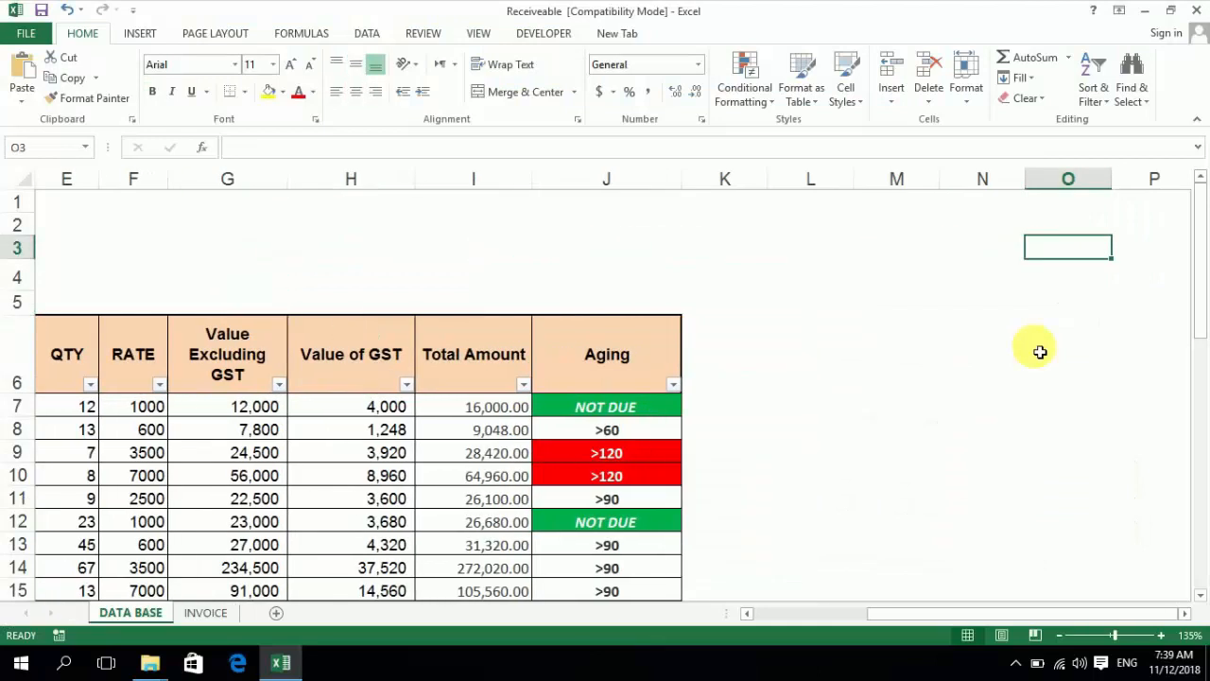
key(Left)
key(Left)
key(Left)
key(Left)
key(Left)
key(Left)
key(Left)
key(Left)
key(Left)
key(Left)
key(Left)
key(Left)
key(Left)
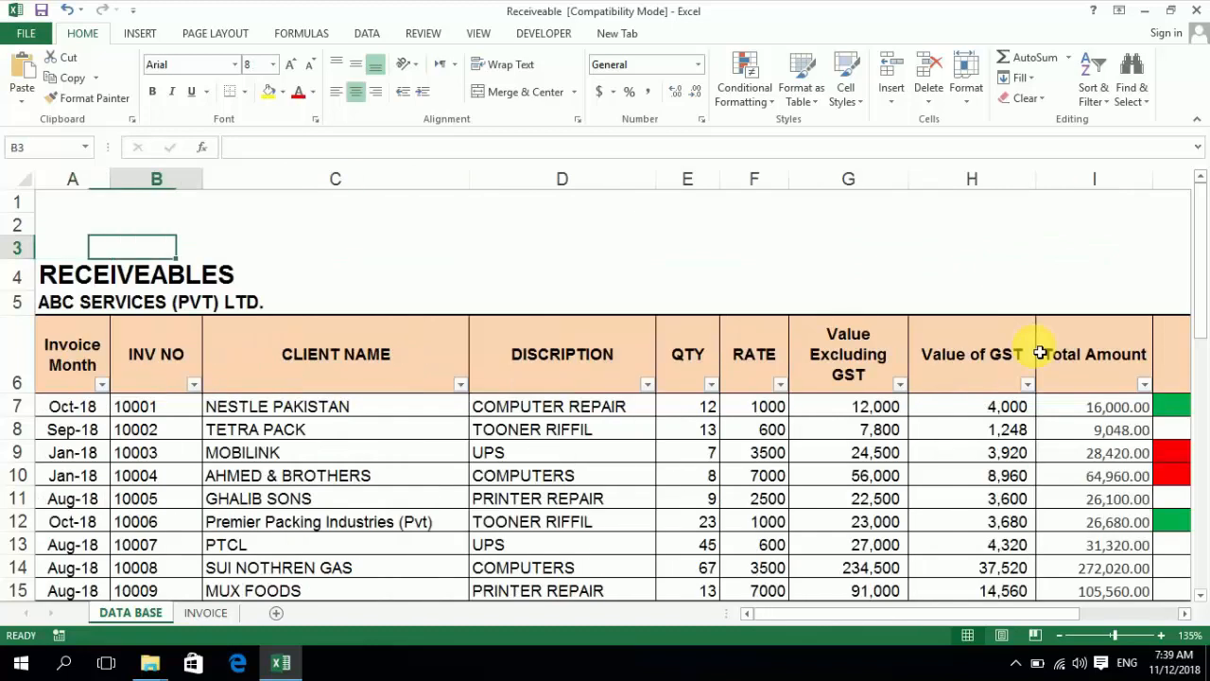
key(Right)
key(Right)
key(Right)
key(Right)
key(Right)
key(Right)
key(Right)
key(Right)
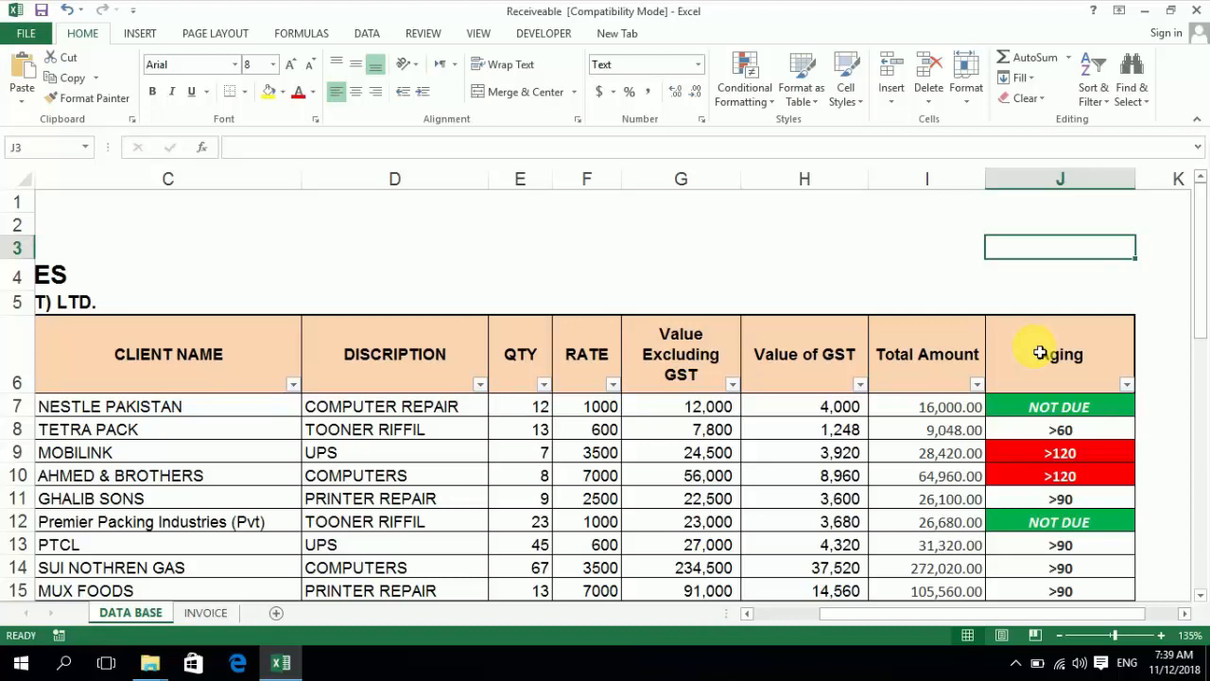
- Examine the Total Amount column from its first entry down to its last row
key(Down)
key(Down)
key(Left)
key(Down)
key(Down)
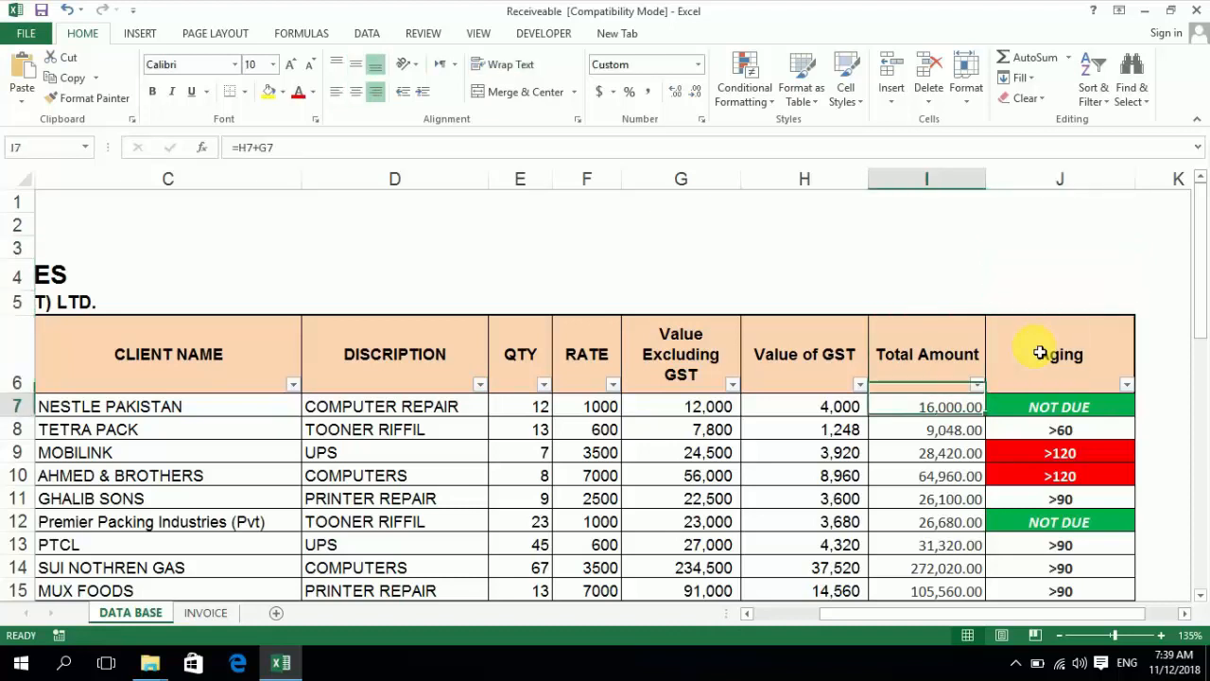
key(ctrl+shift+Down)
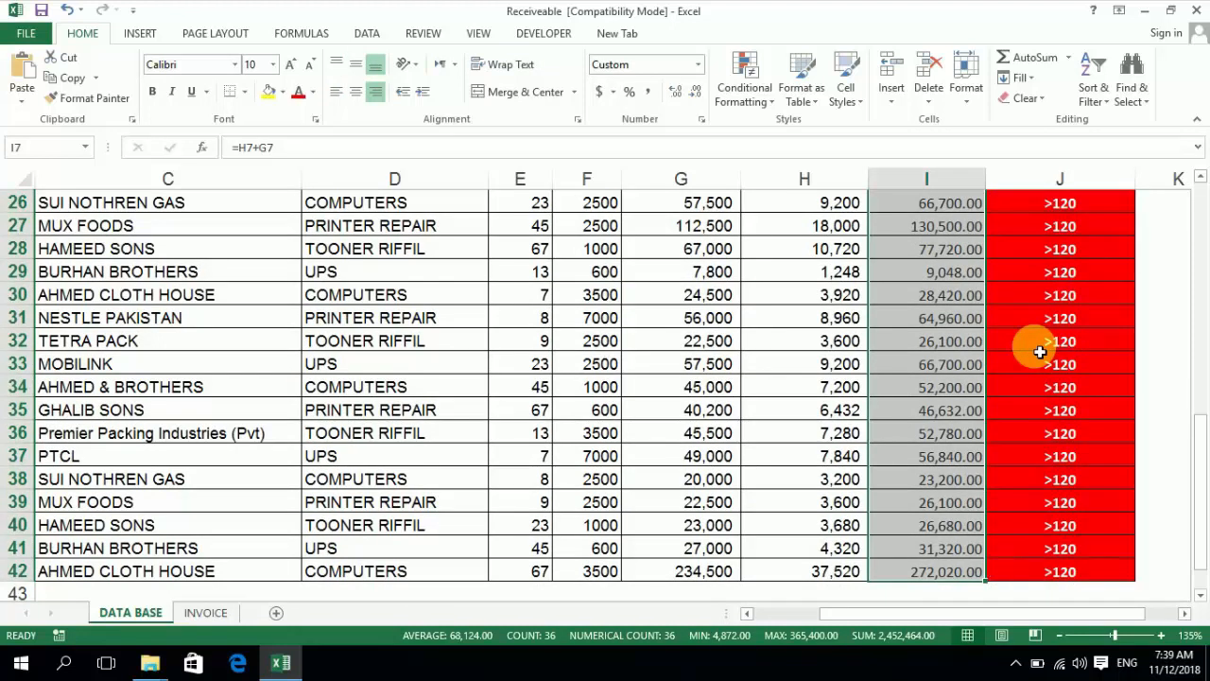
key(ctrl+Up)
key(ctrl+Up)
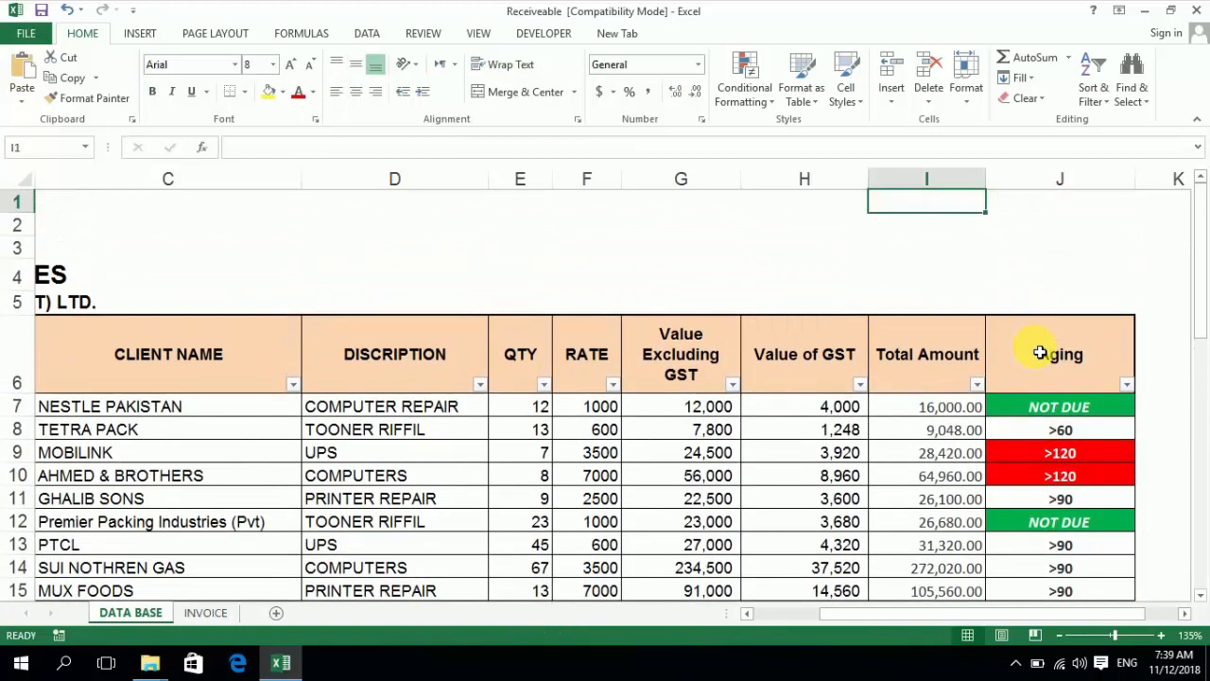
key(Down)
key(Down)
key(Down)
key(Down)
key(Up)
key(Up)
key(Up)
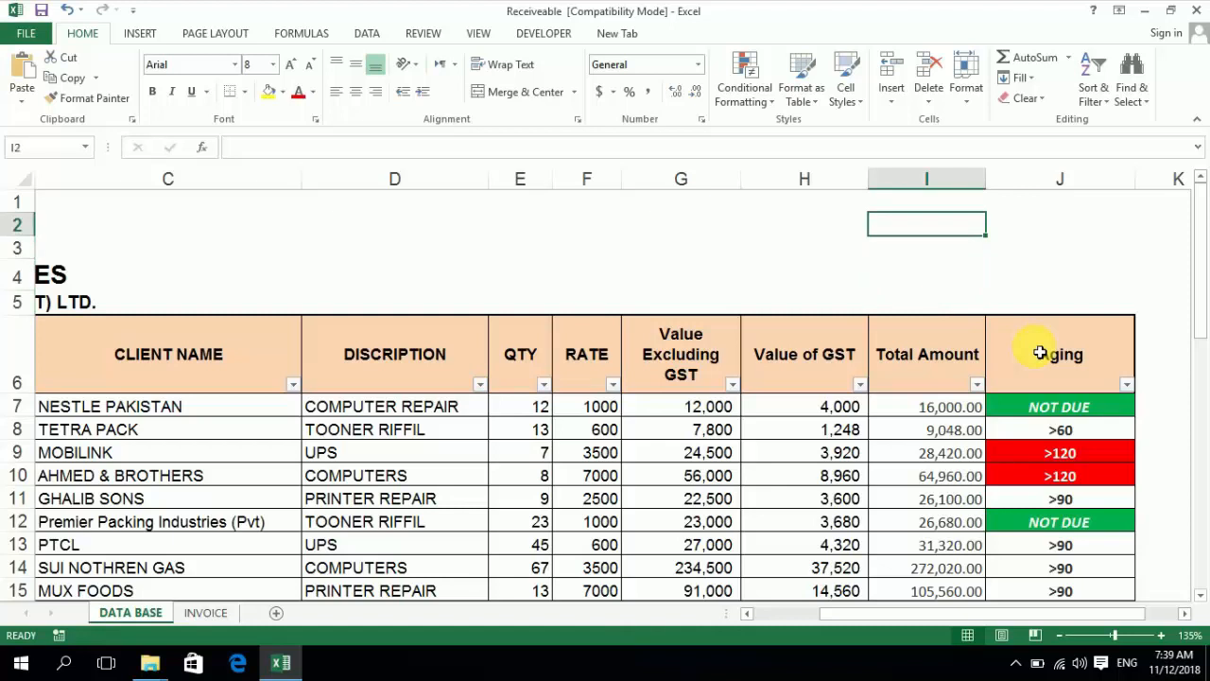
key(Left)
key(Left)
key(Right)
key(Right)
key(Left)
key(Left)
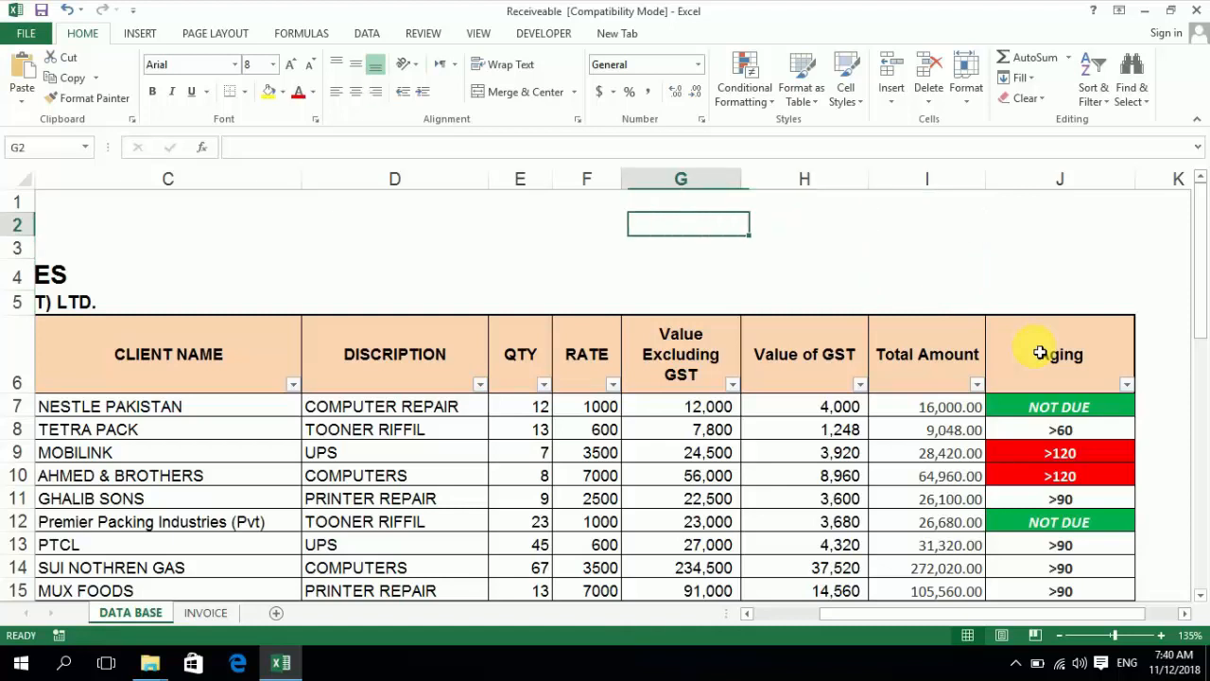
- Enter the comparison operators >, < and = in cells IU2, IU3 and IU4, far away from the table
key(Right)
key(Right)
key(Right)
key(Right)
key(Right)
key(Right)
key(Right)
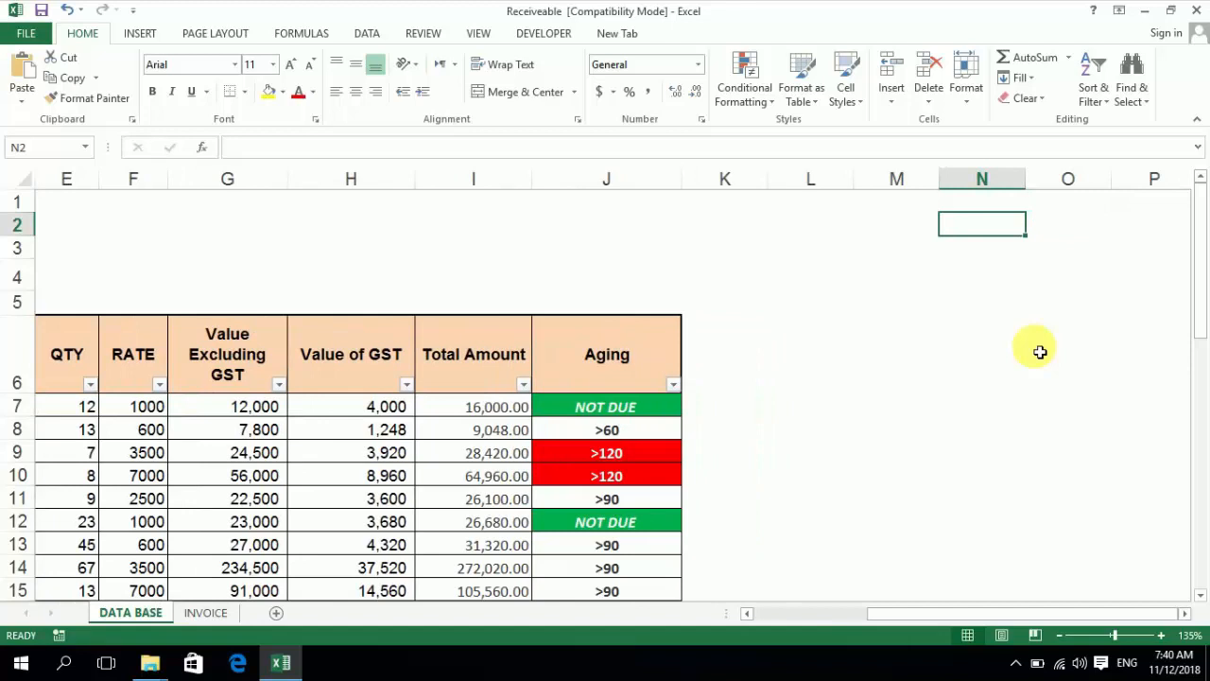
key(ctrl+Right)
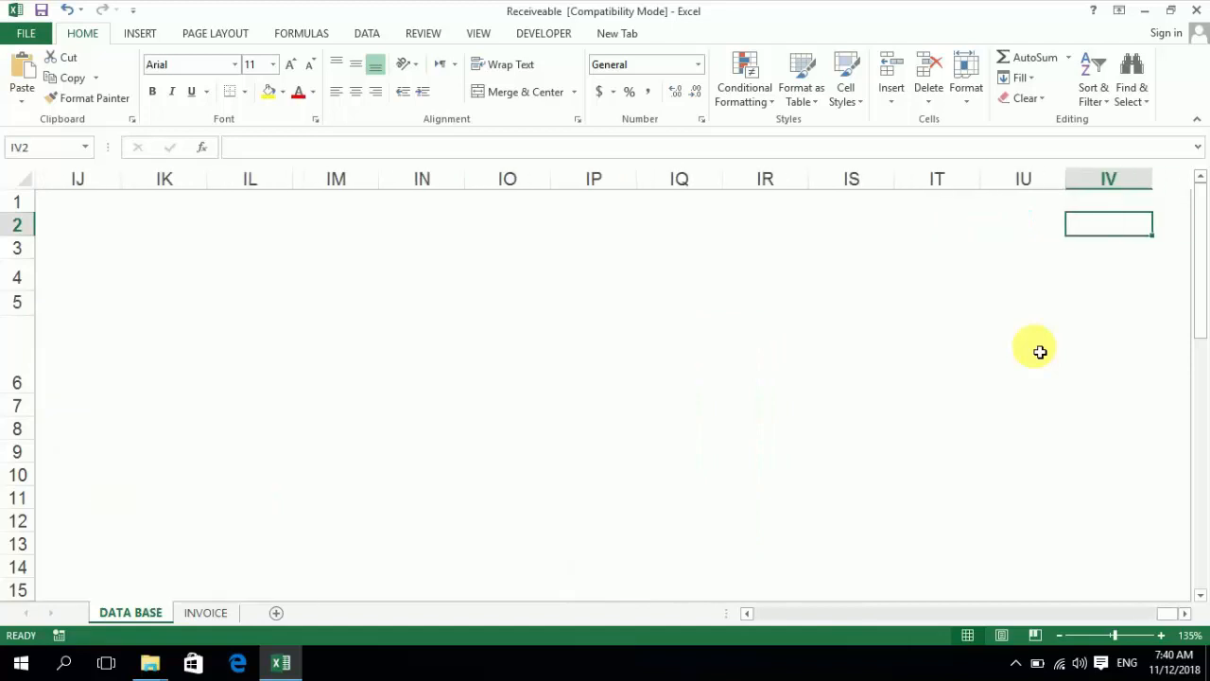
key(Left)
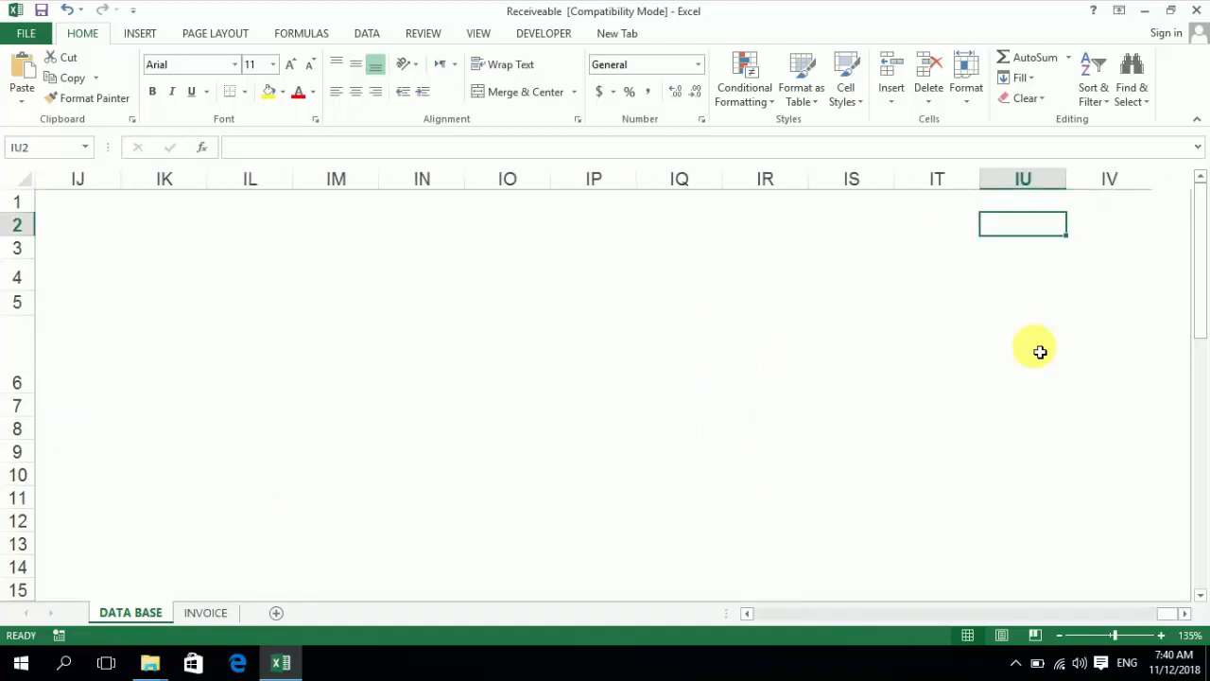
key(BackSpace)
text(>)
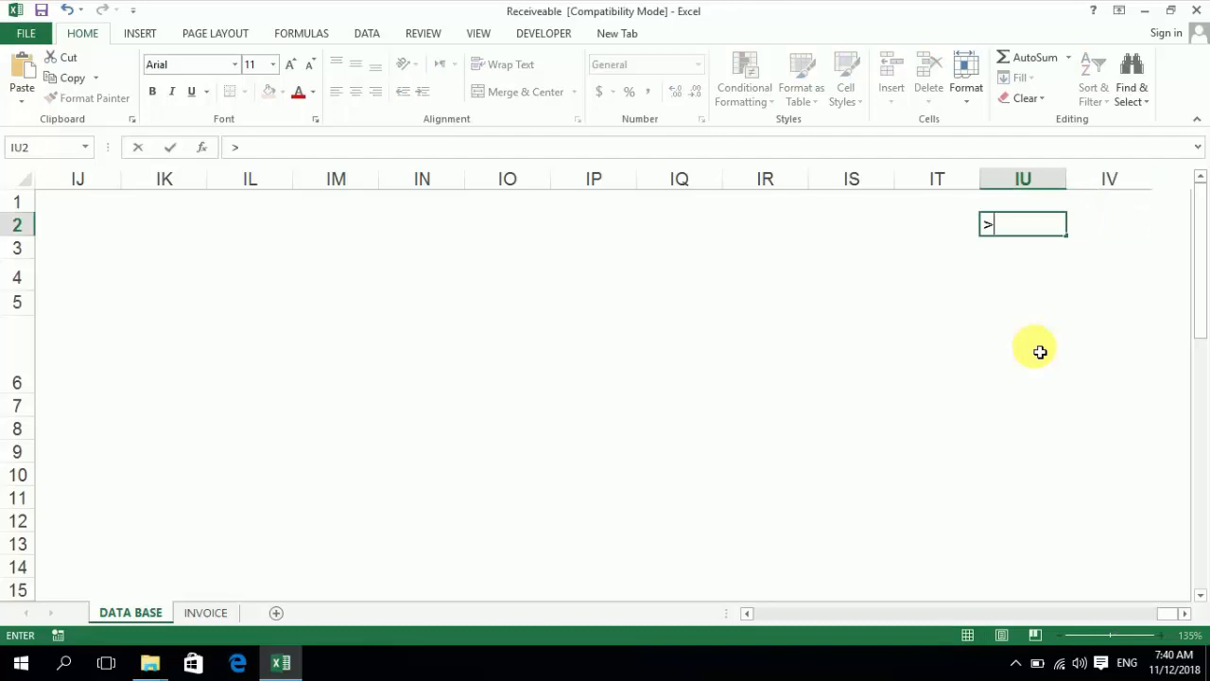
key(Return)
text(<)
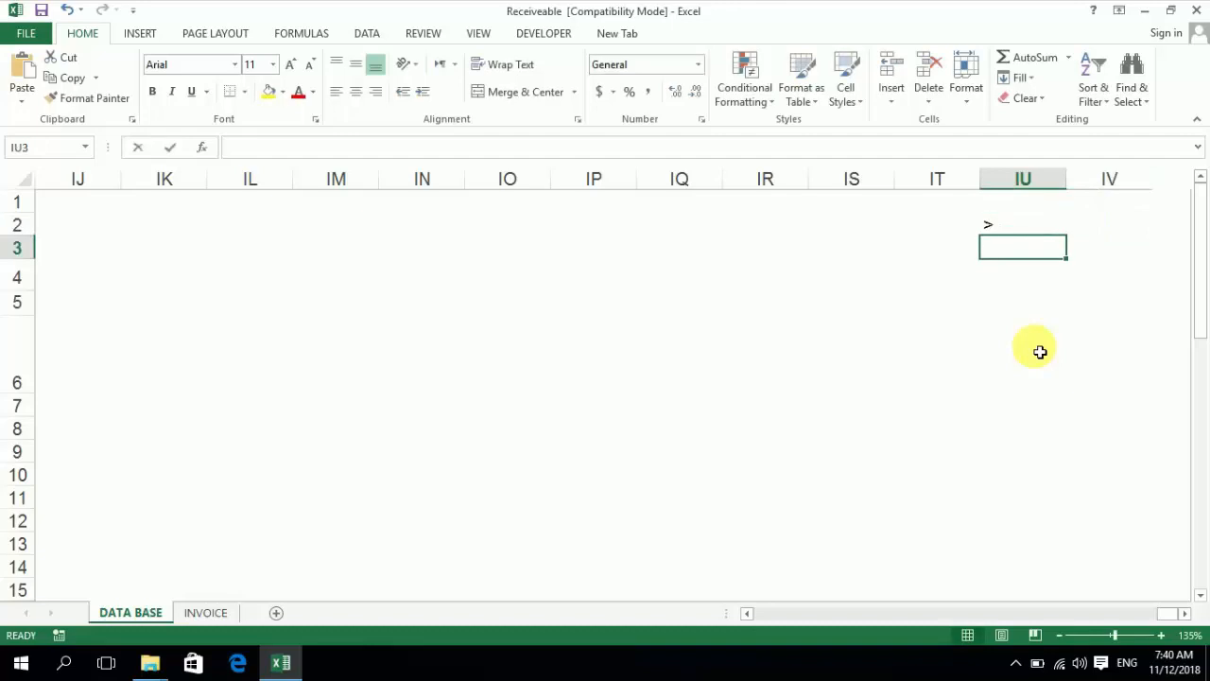
key(Return)
text(=)
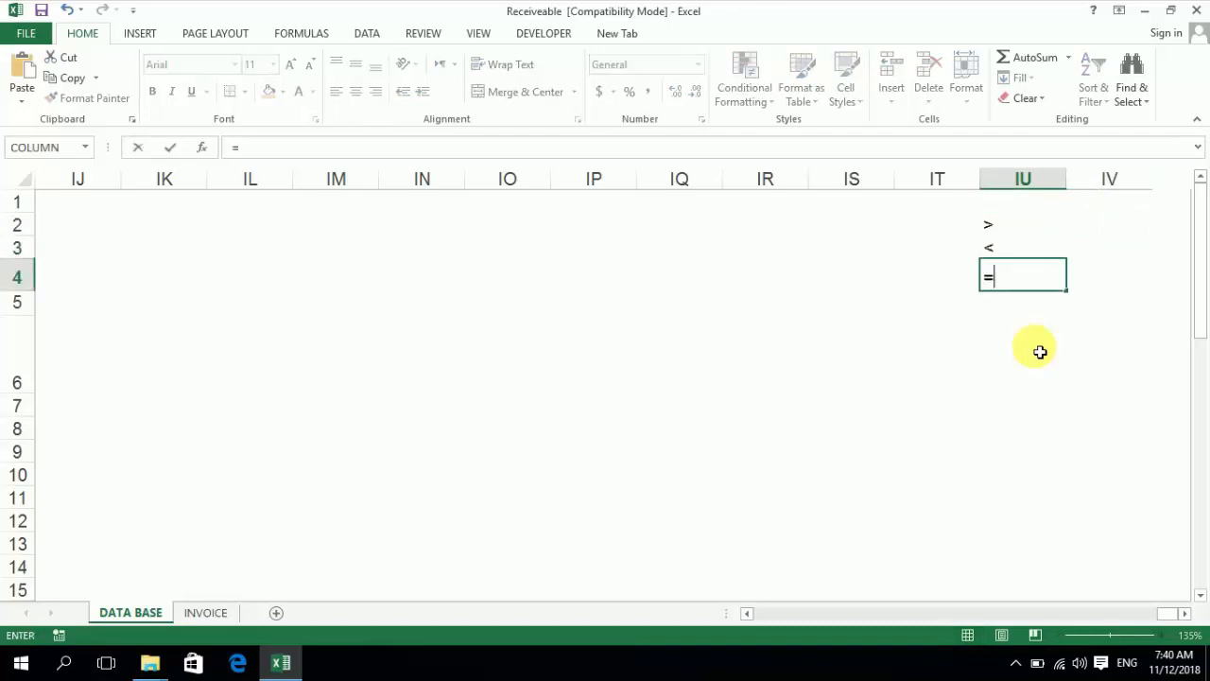
key(Return)
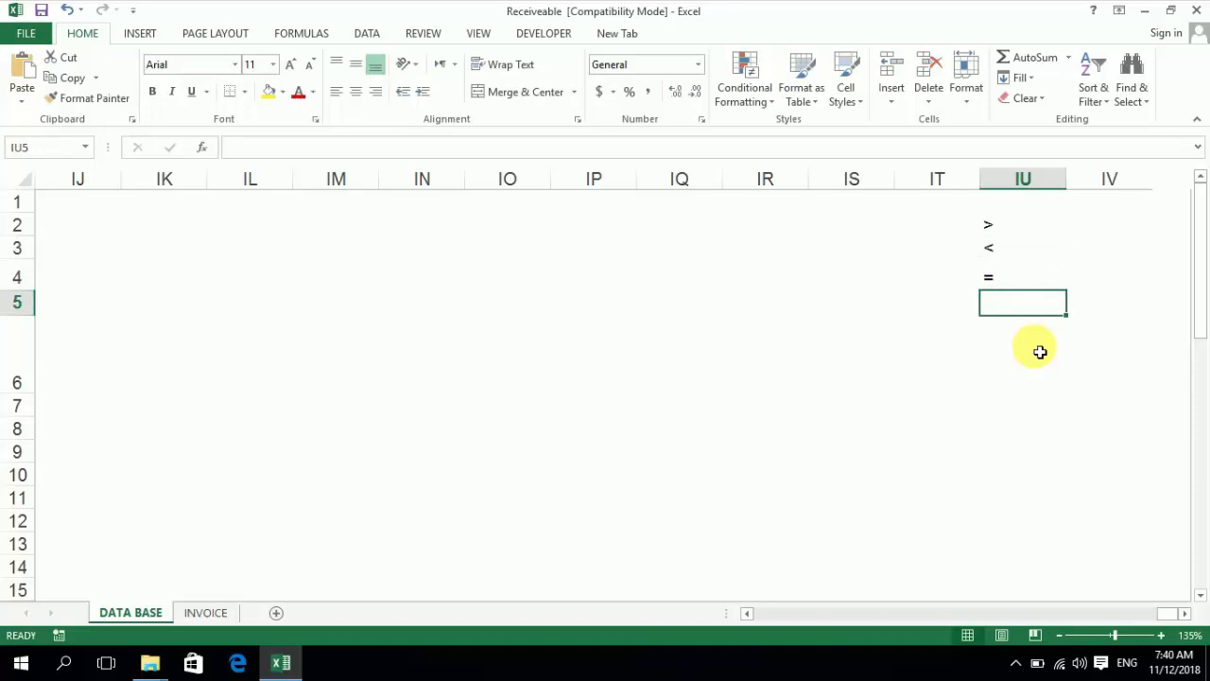
- Extend the operator list with <>, >= and <= in cells IU5, IU6 and IU7
text(<>)
key(Return)
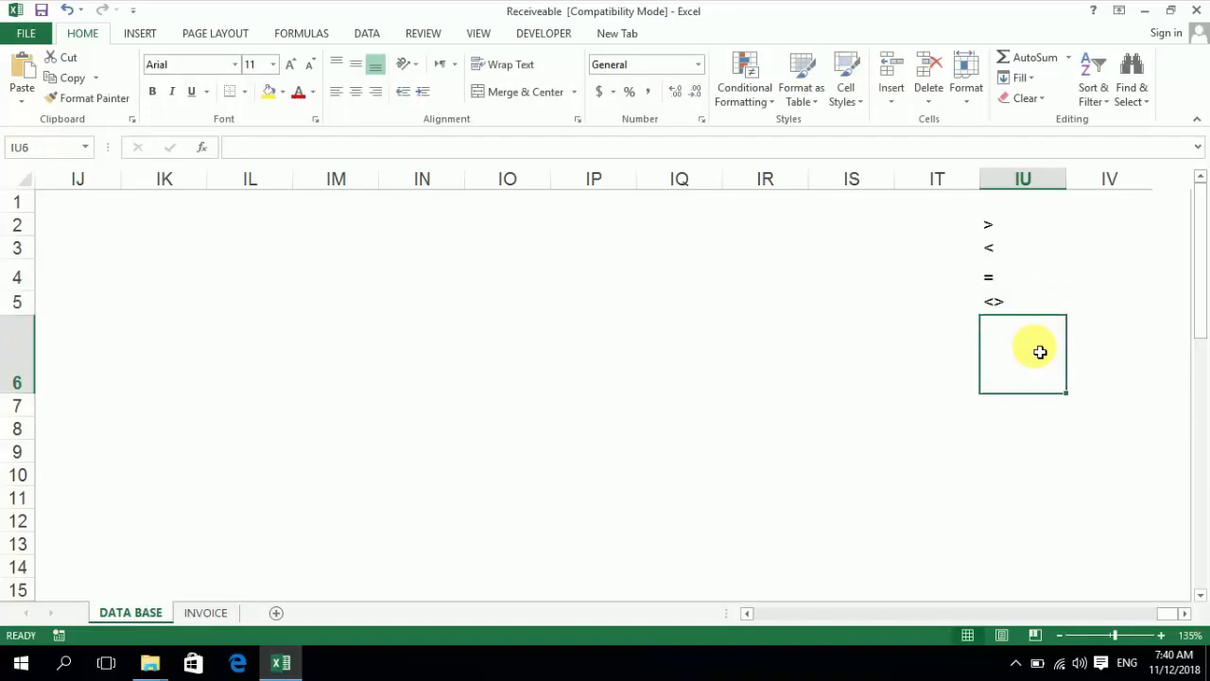
text(>=)
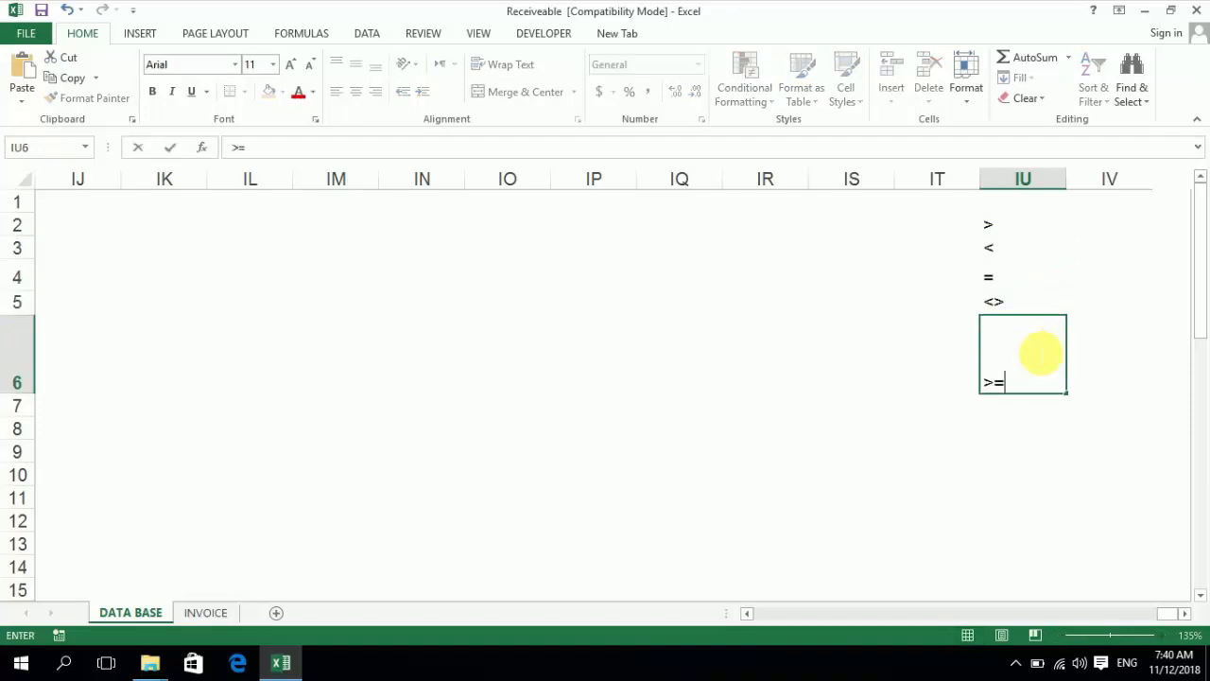
key(Return)
text(<=)
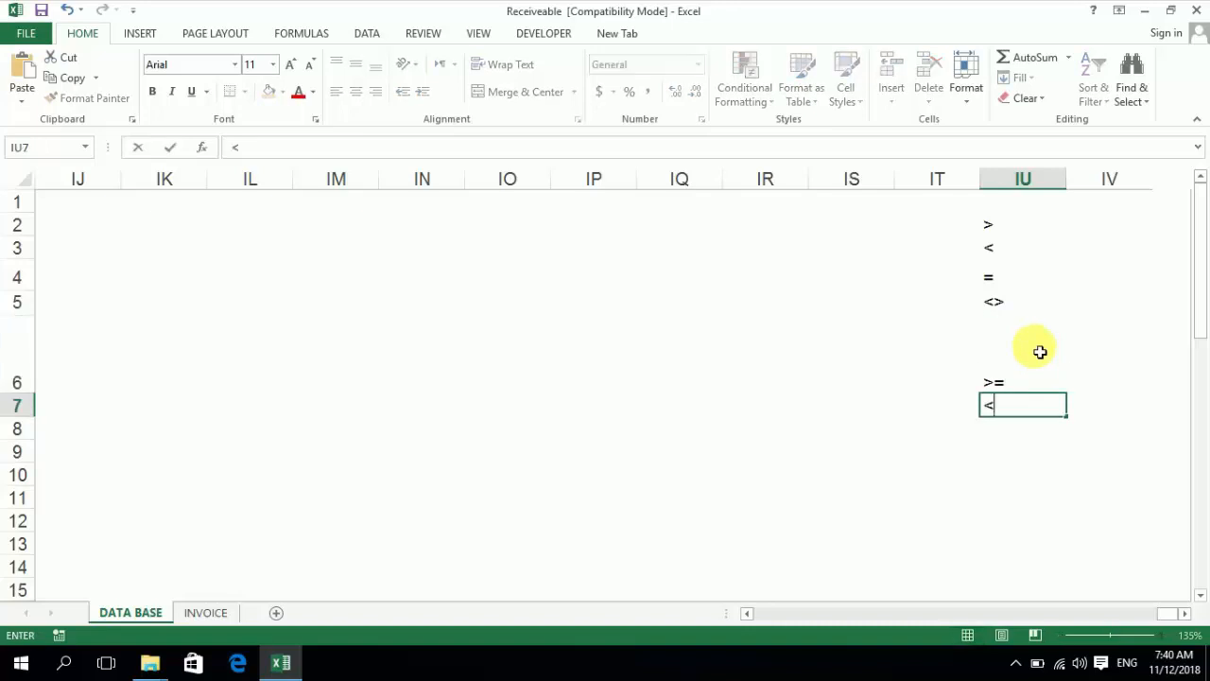
key(Return)
- Review each comparison operator in the list in cells IU2 through IU7
key(Up)
key(Up)
key(Up)
key(Up)
key(Up)
key(Up)
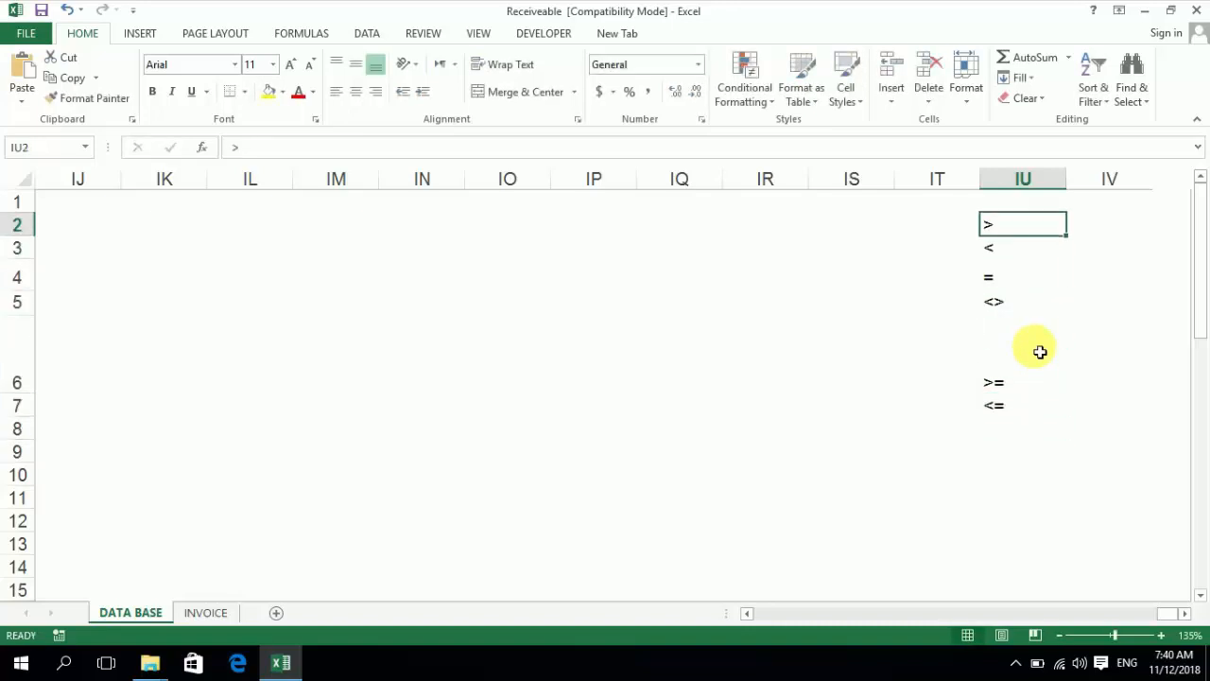
key(Down)
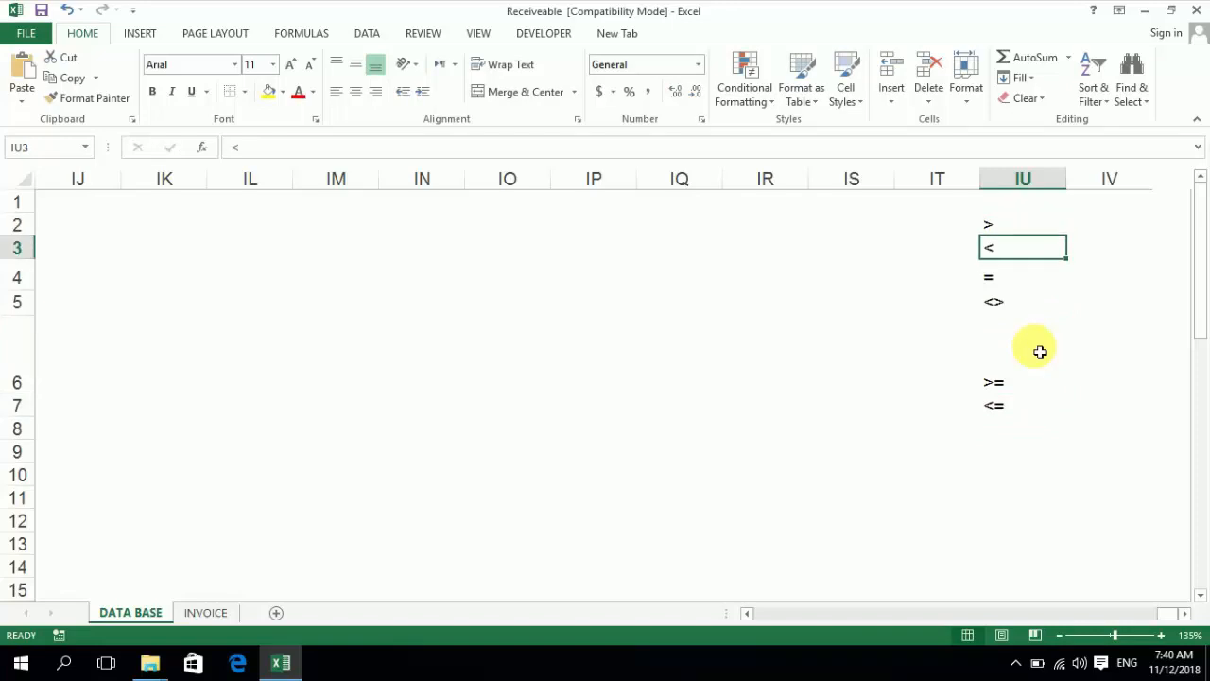
key(Down)
key(Down)
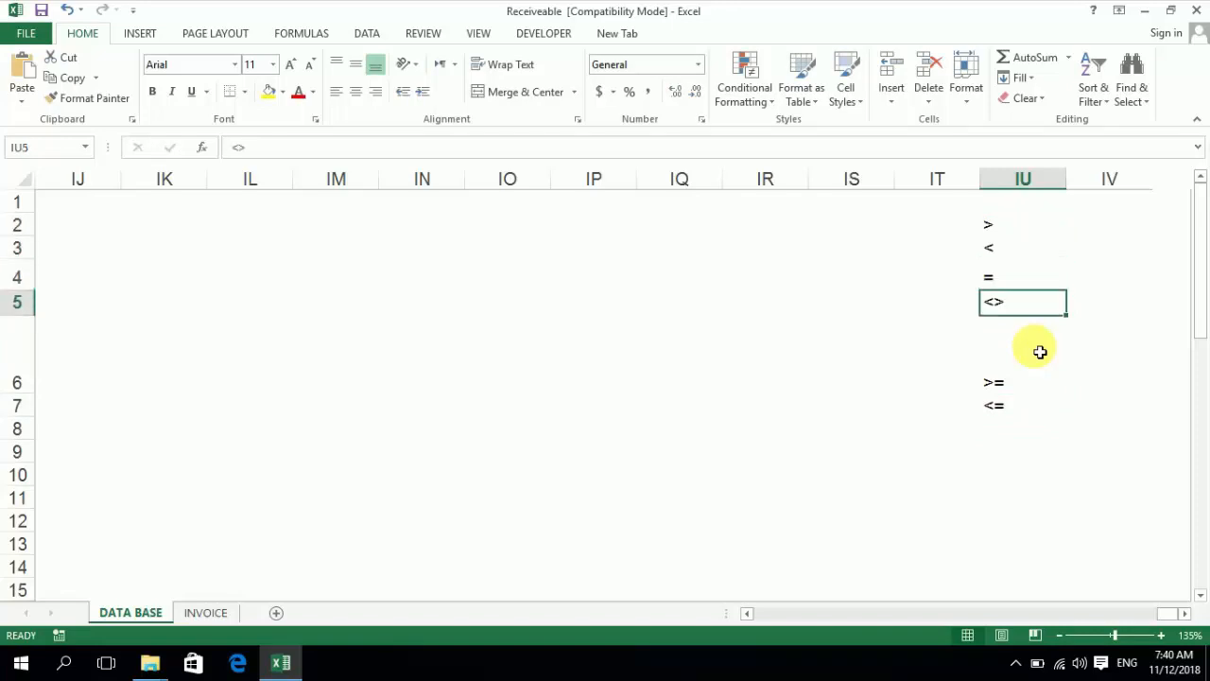
key(Down)
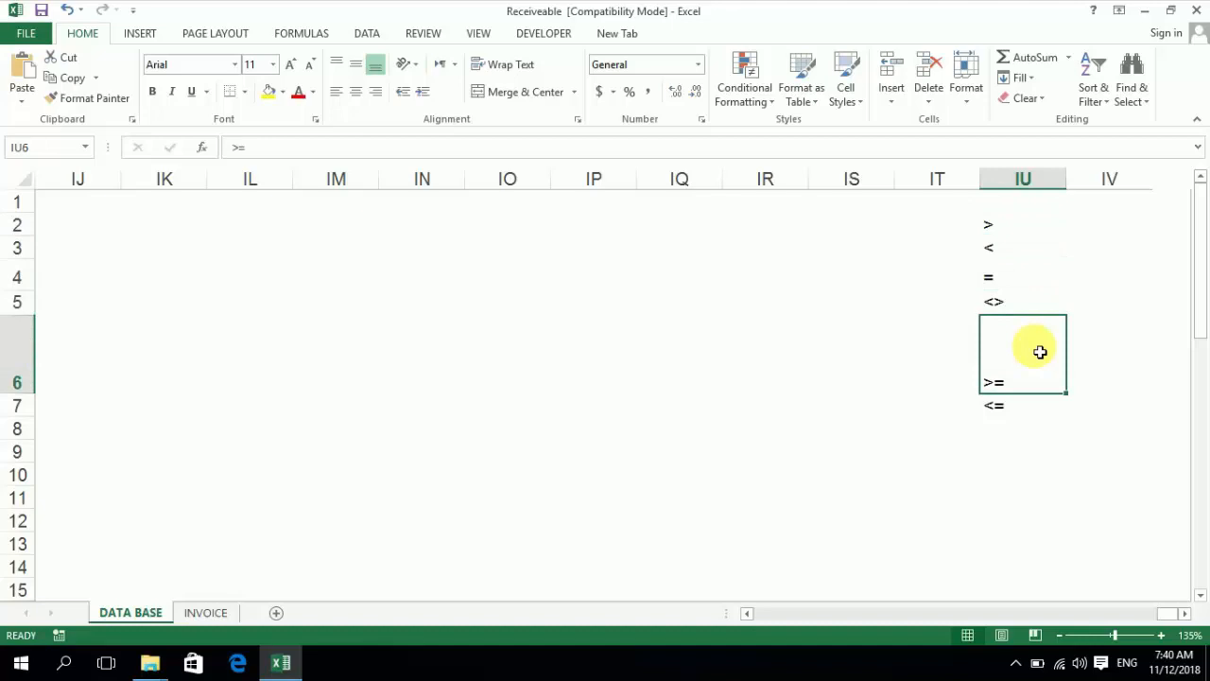
key(Down)
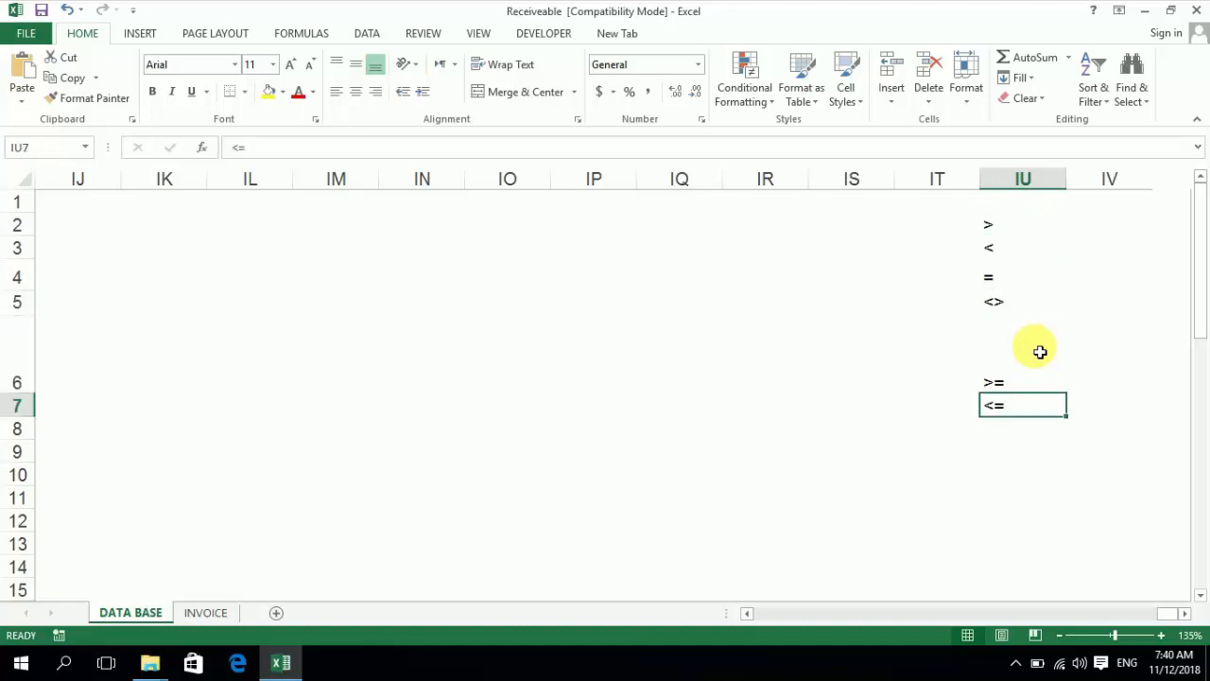
- Name the range of comparison operators in cells IU2:IU7 coptr
key(Up)
key(Up)
key(Up)
key(Up)
key(Up)
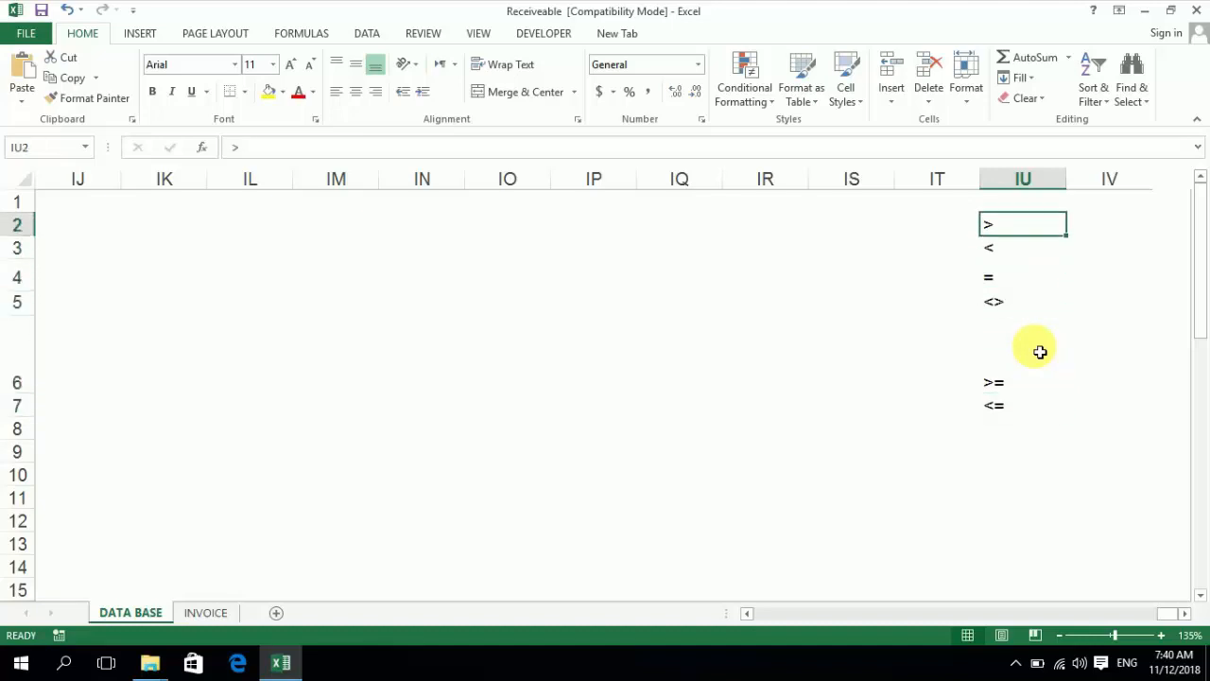
key(shift+Down)
key(shift+Down)
key(shift+Down)
key(shift+Down)
key(shift+Down)
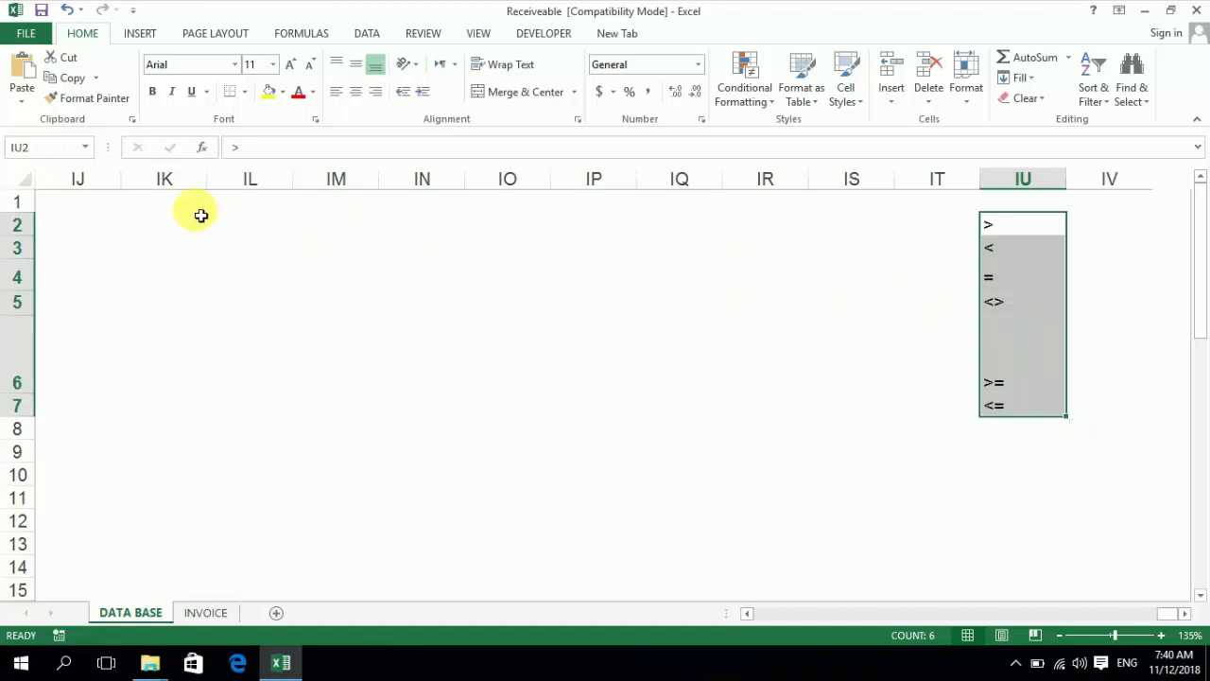
click(68, 151)
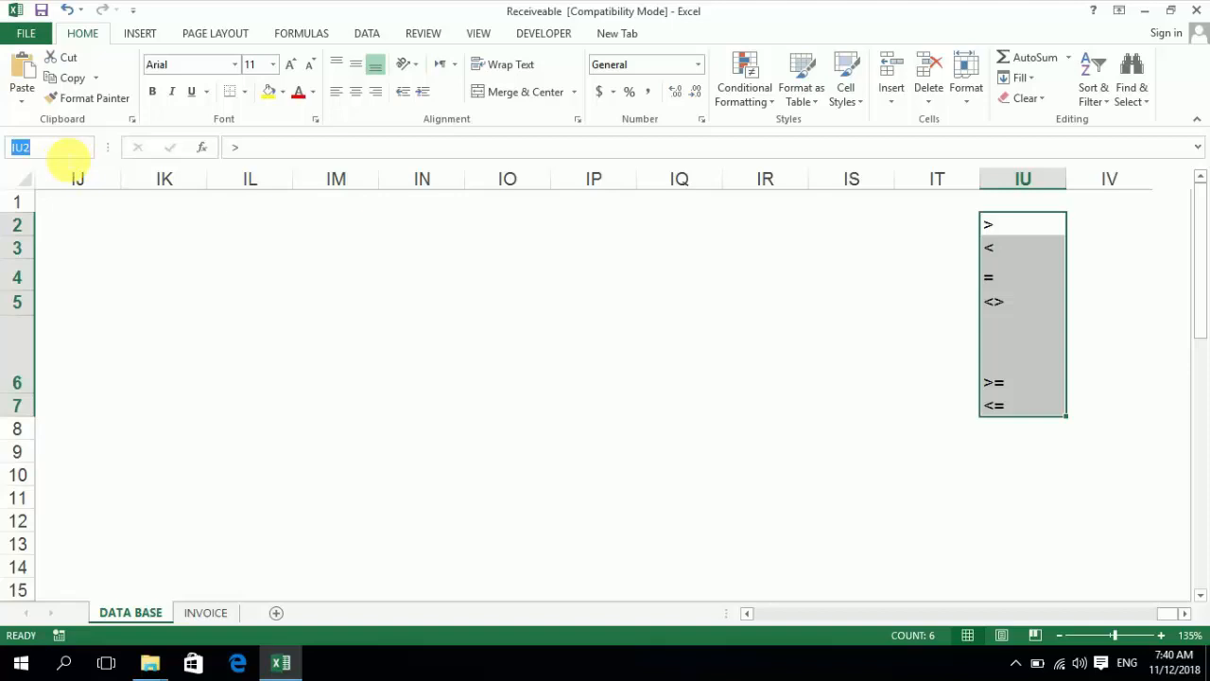
text(coptr)
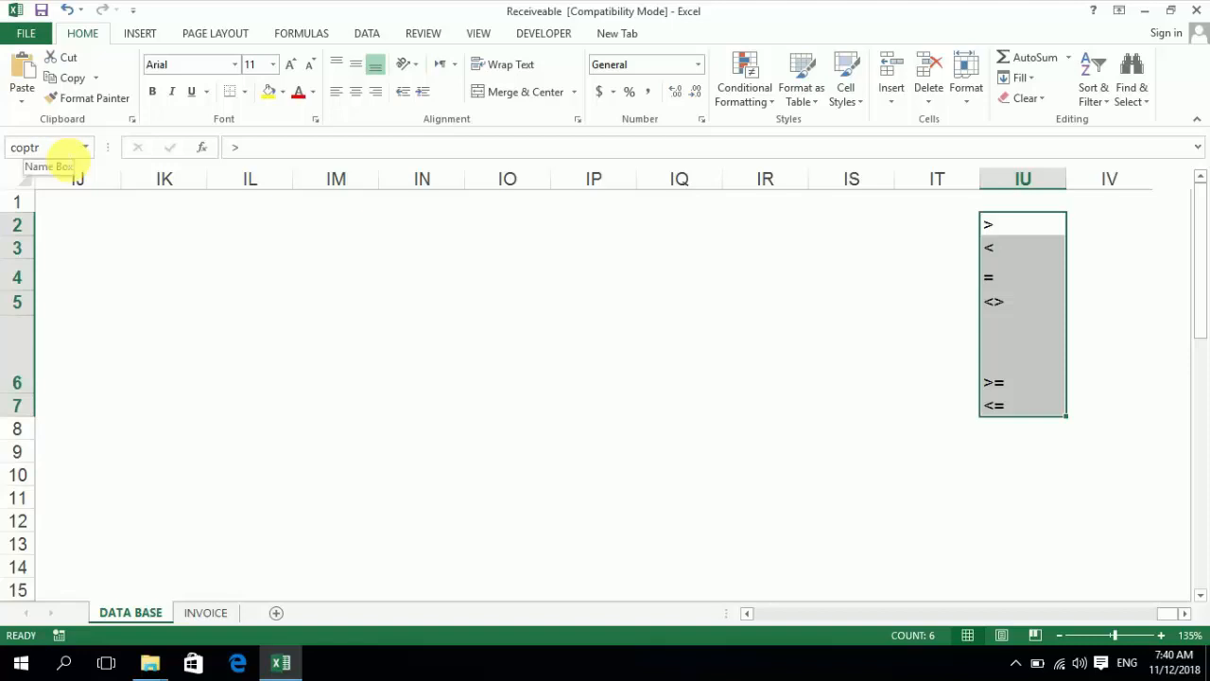
- Return to the receivables table and select the empty cell E1 above the QTY column
key(Left)
key(Left)
key(Left)
key(Left)
key(Left)
key(Left)
key(Left)
key(Left)
key(Left)
key(Left)
key(Left)
key(Left)
key(Left)
key(Left)
key(Left)
key(Left)
key(Left)
key(Left)
key(Left)
key(Left)
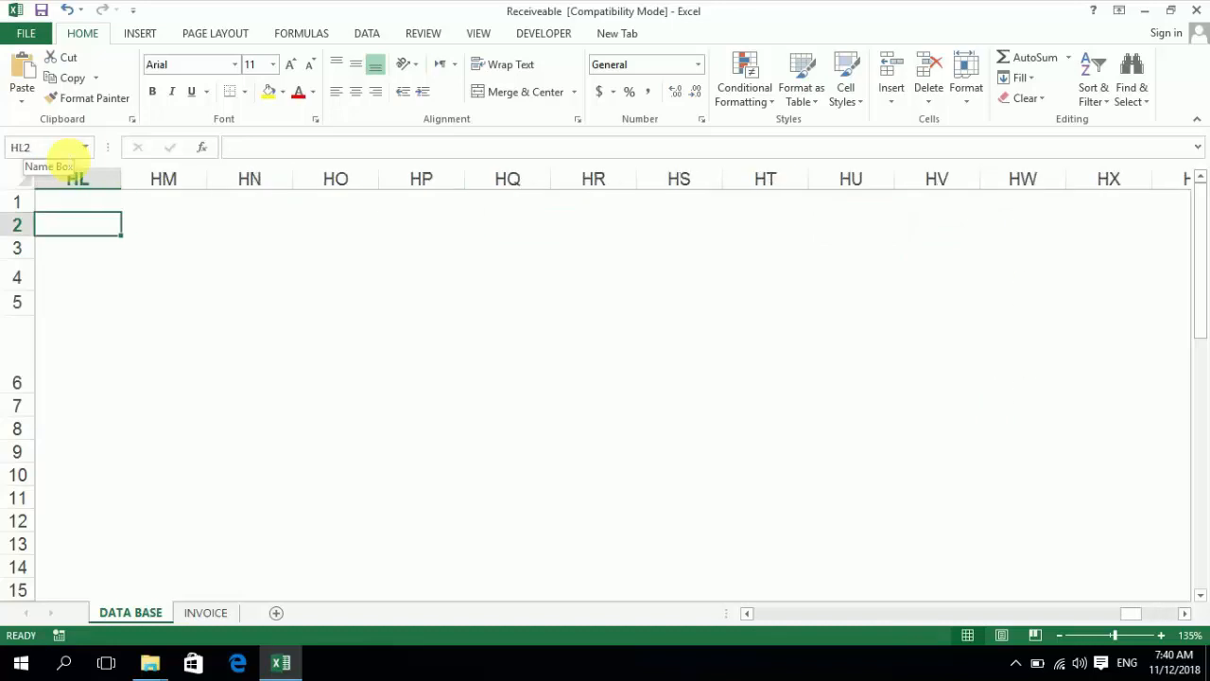
key(Left)
key(Left)
key(Left)
key(Left)
key(Left)
key(Left)
key(Left)
key(Left)
key(Left)
key(Left)
key(Left)
key(Left)
key(Left)
key(Left)
key(Left)
key(Left)
key(Left)
key(Left)
key(Left)
key(Left)
key(Home)
key(Right)
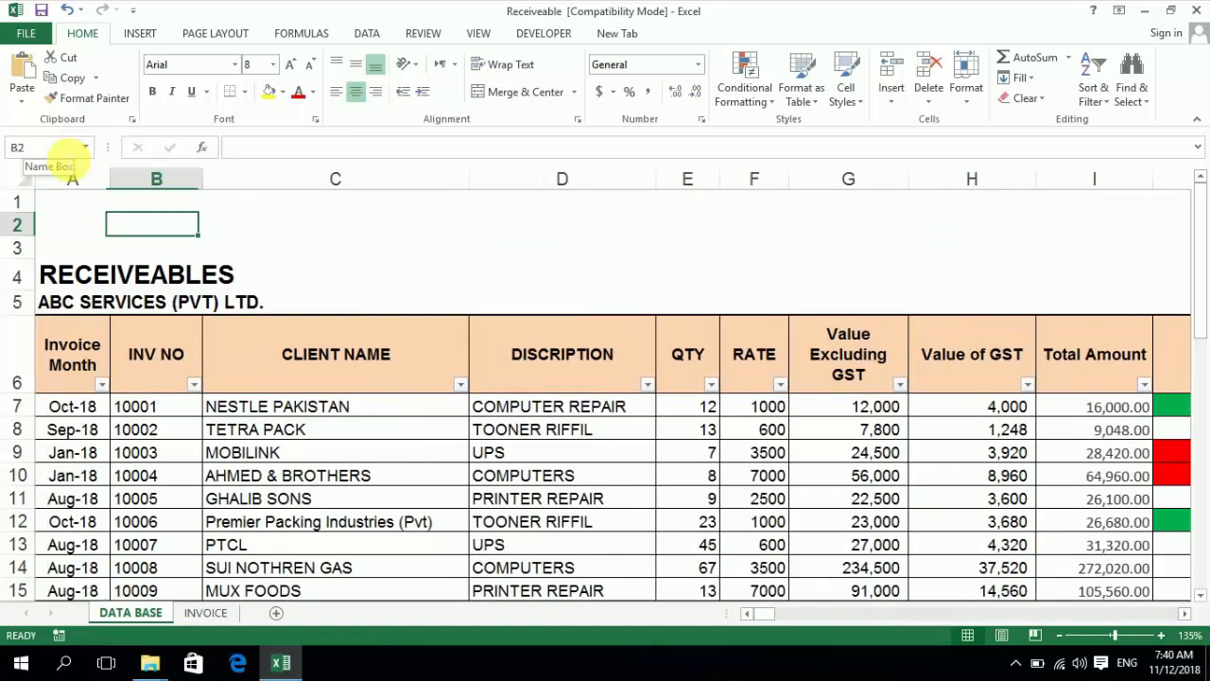
key(Right)
key(Right)
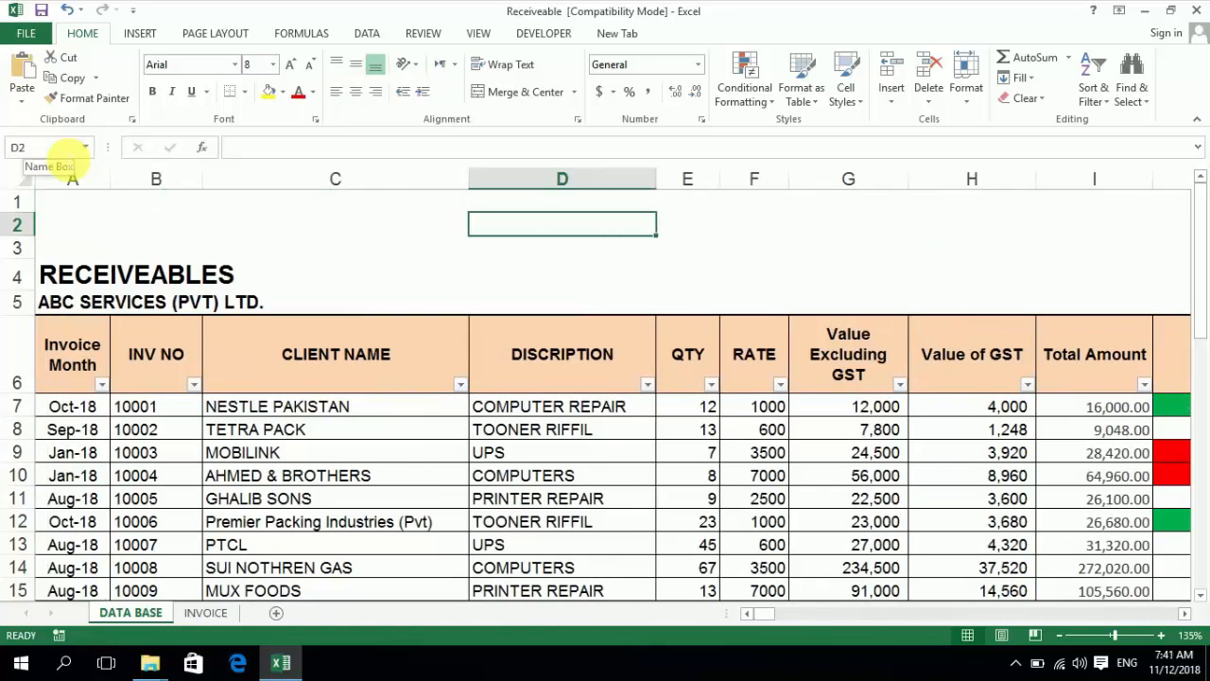
key(Left)
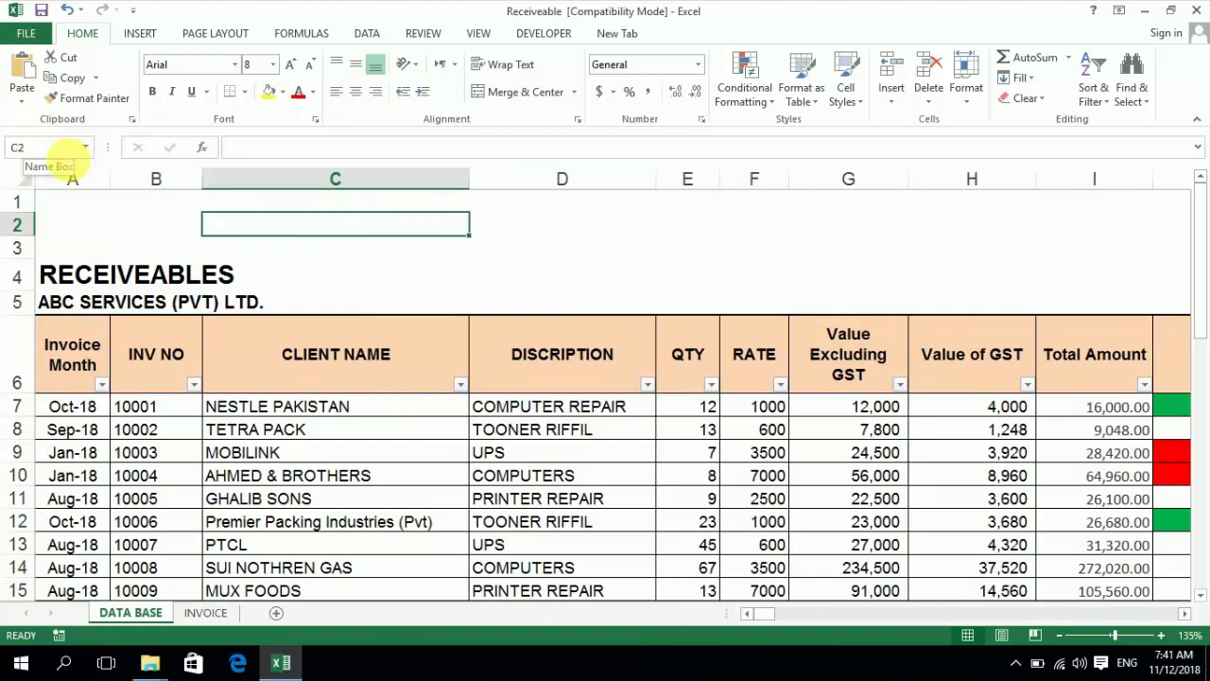
key(Right)
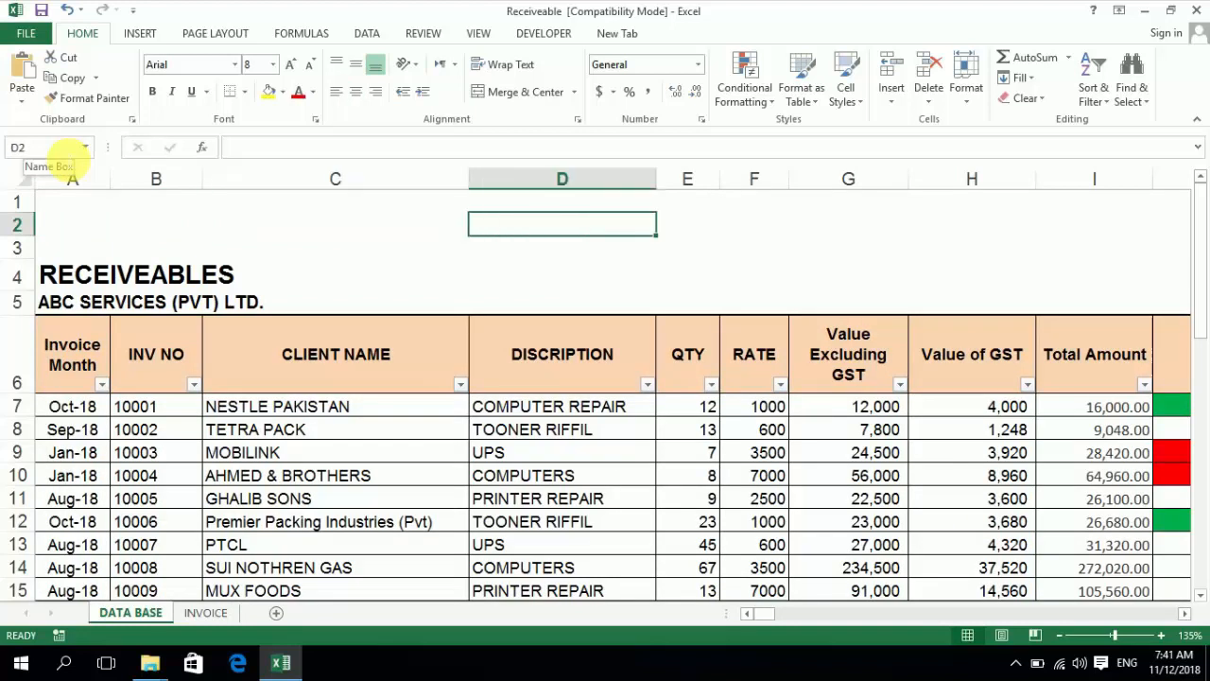
key(Right)
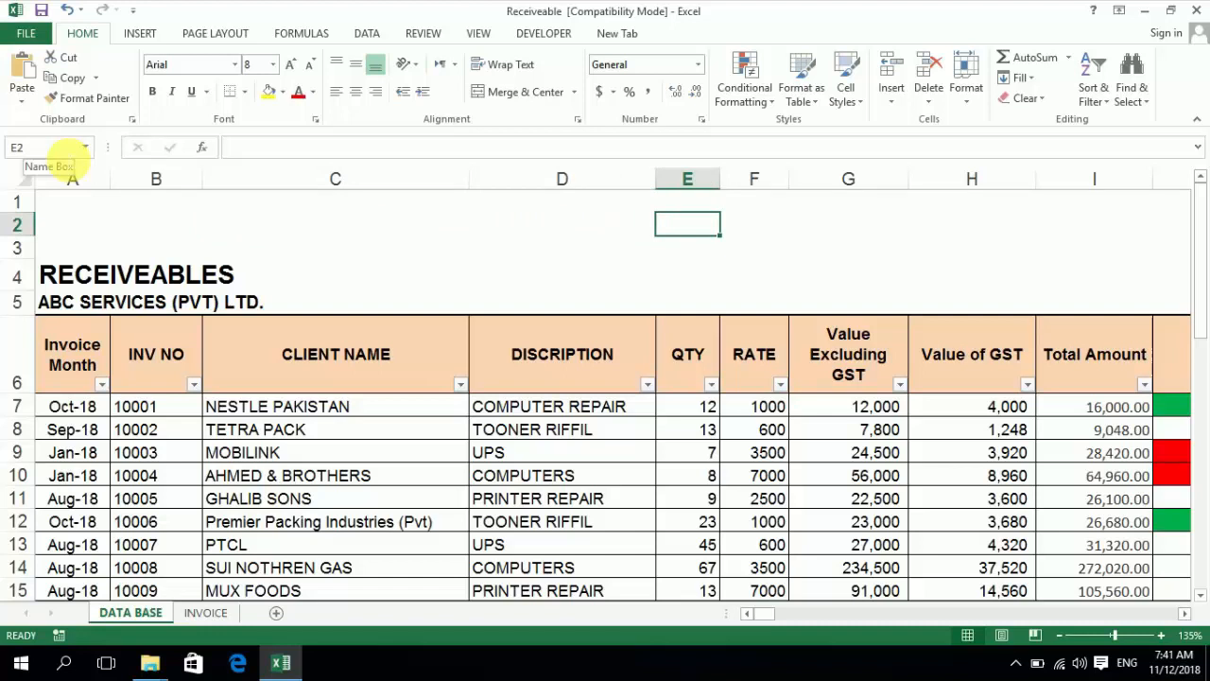
key(Up)
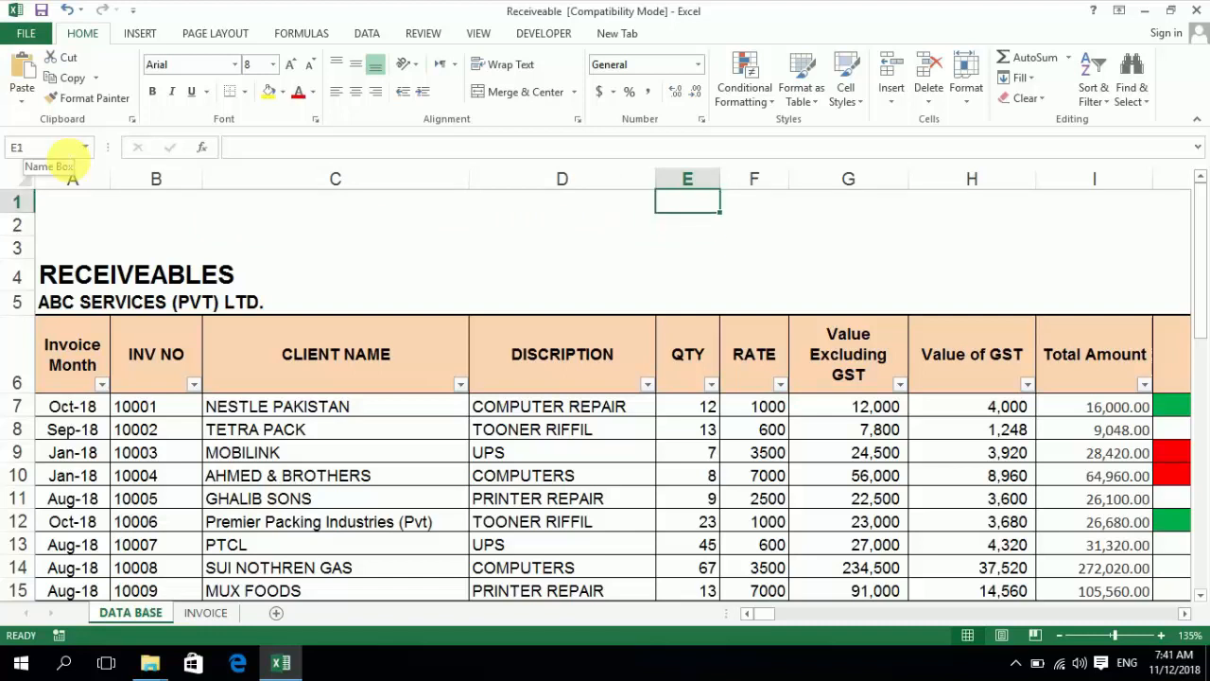
- Label cells E1, F1 and G1 above the receivables table as sum, average and count
text(sum)
key(Tab)
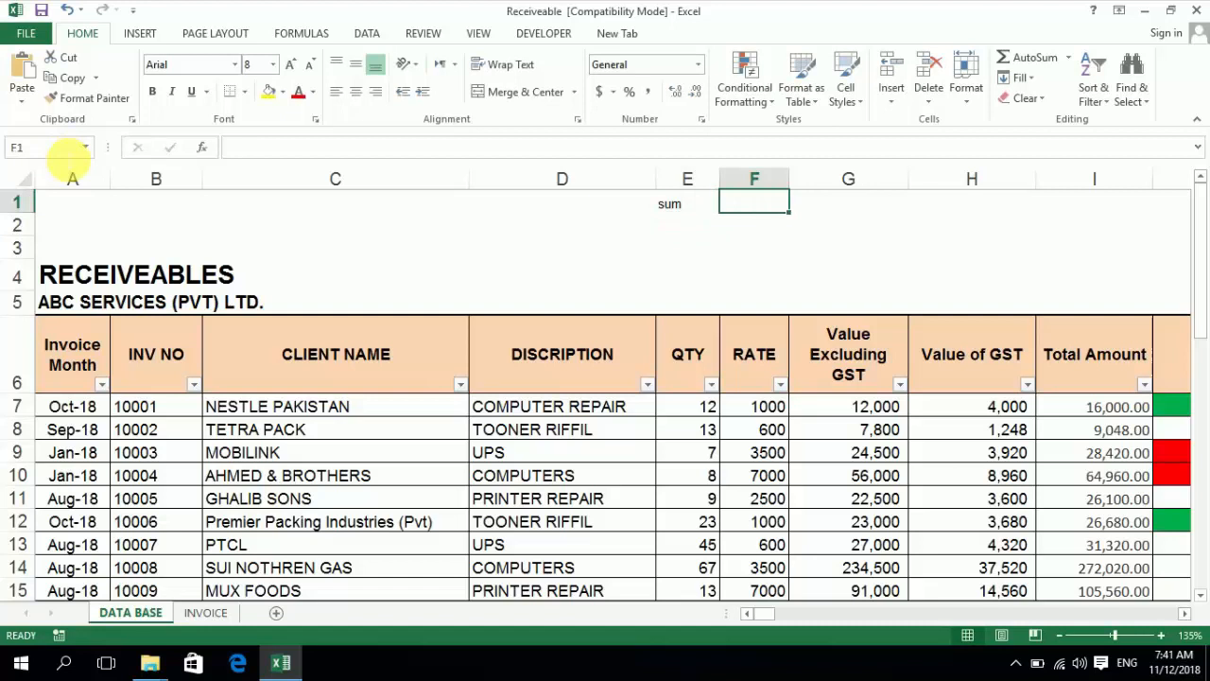
text(average)
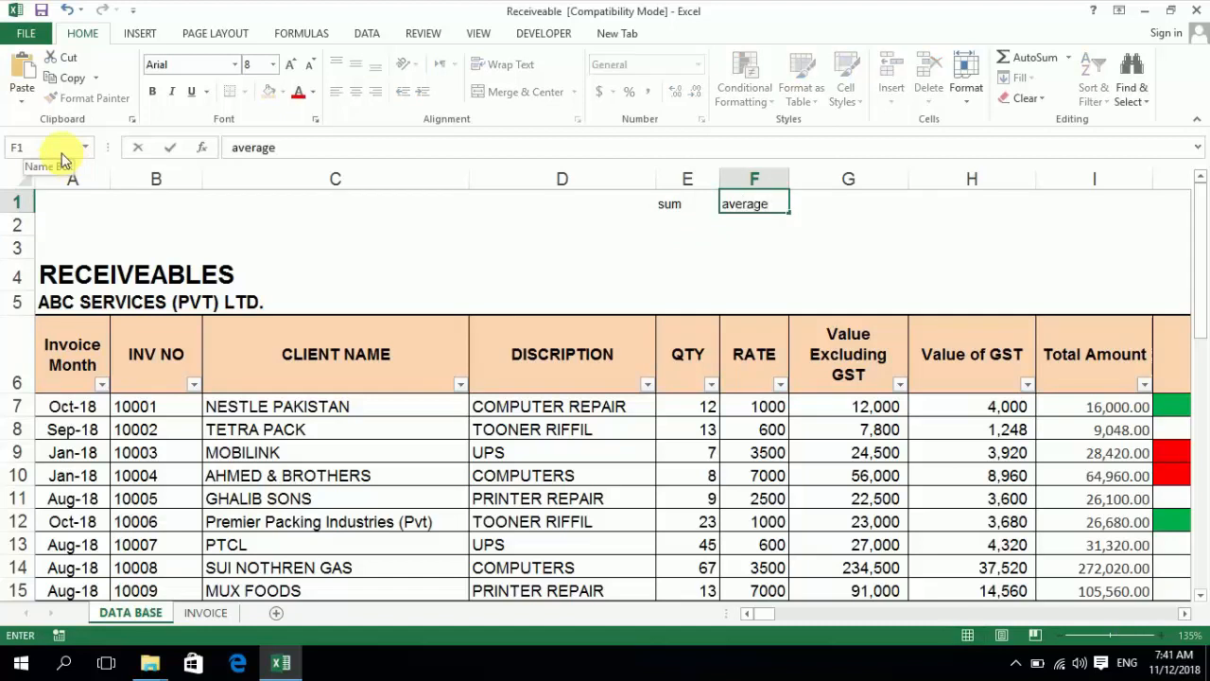
key(Tab)
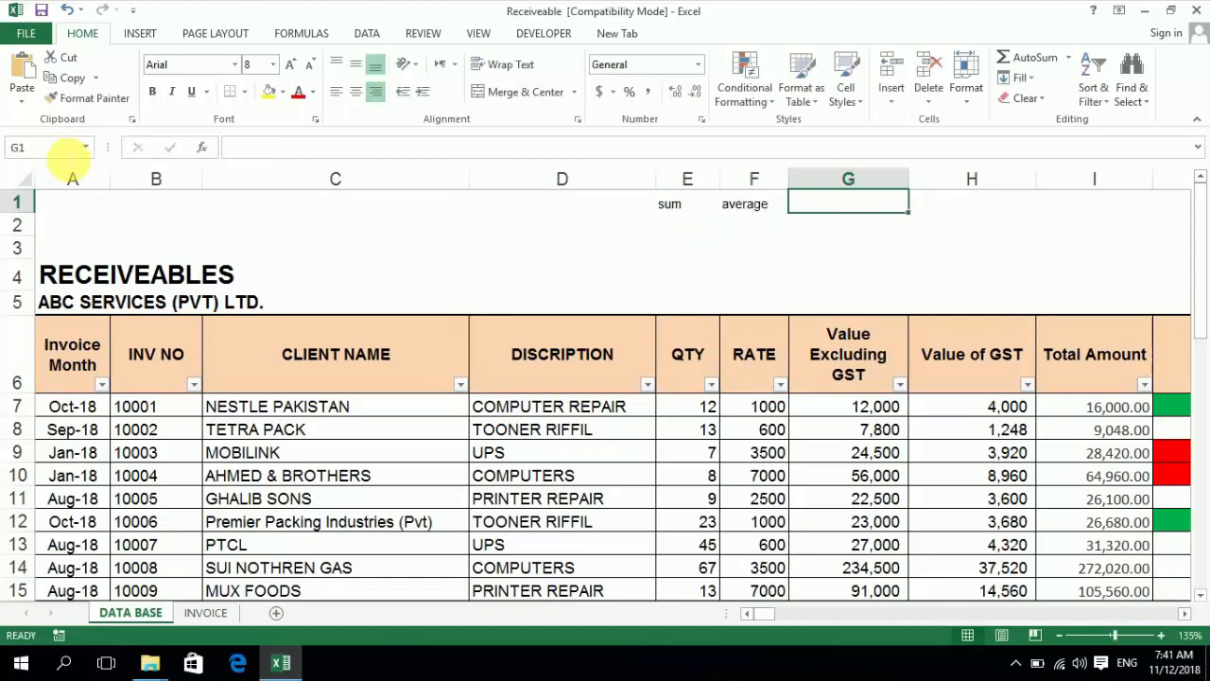
text(cou)
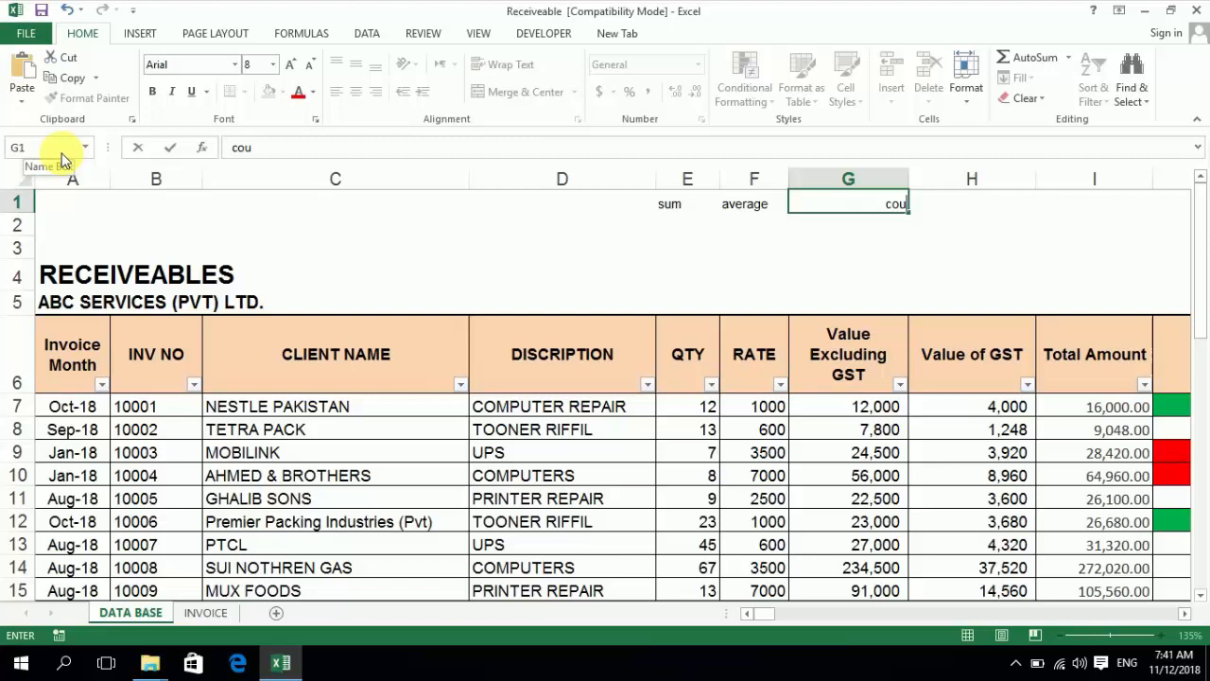
text(nt)
key(Return)
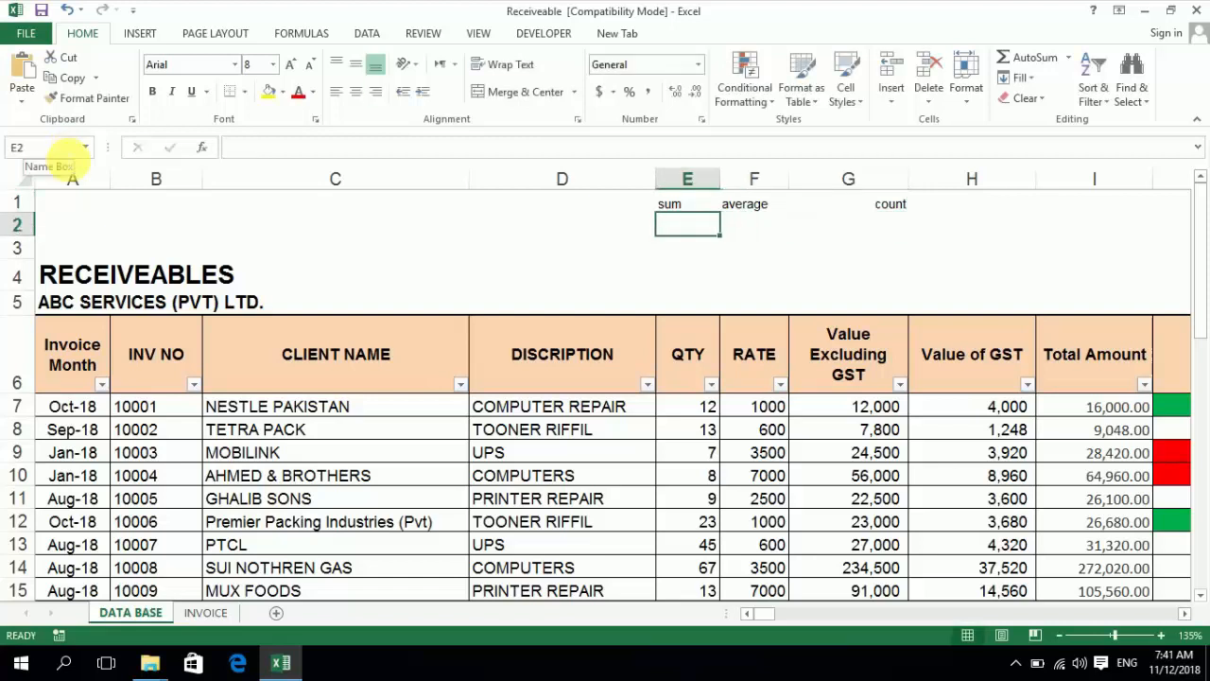
- Look over the empty result cells E2 to G2 beneath the sum, average and count labels
key(Down)
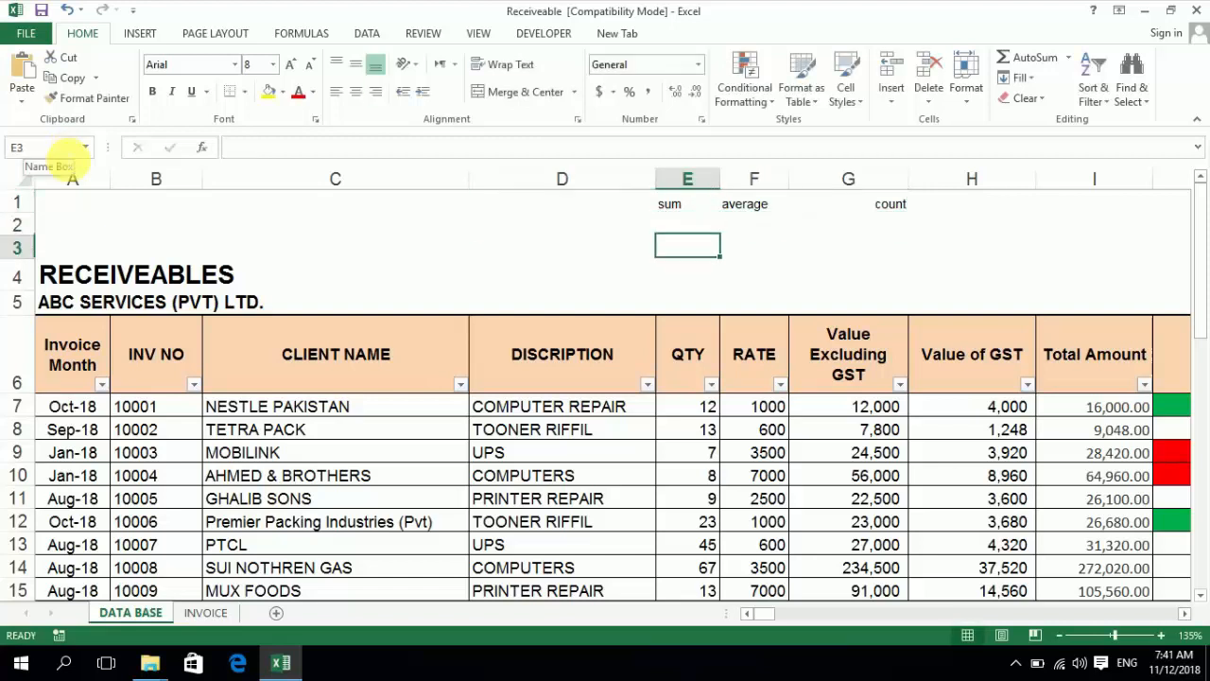
key(Up)
key(Up)
key(Down)
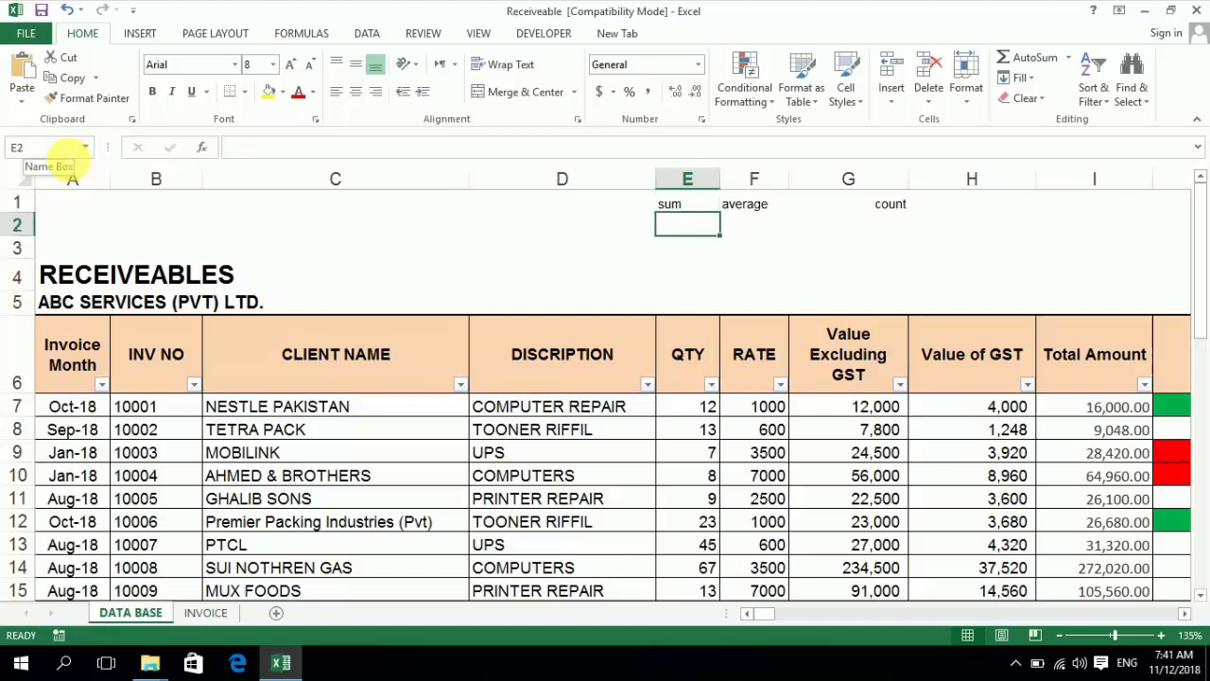
key(Right)
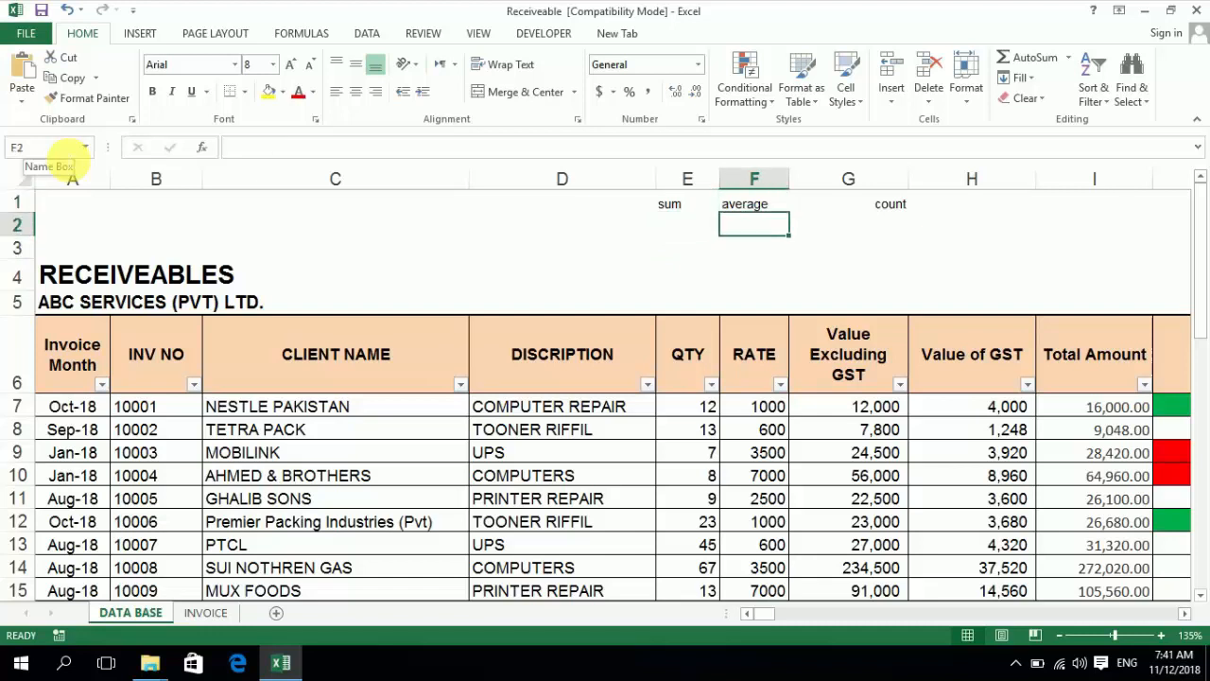
key(Right)
key(Left)
key(Left)
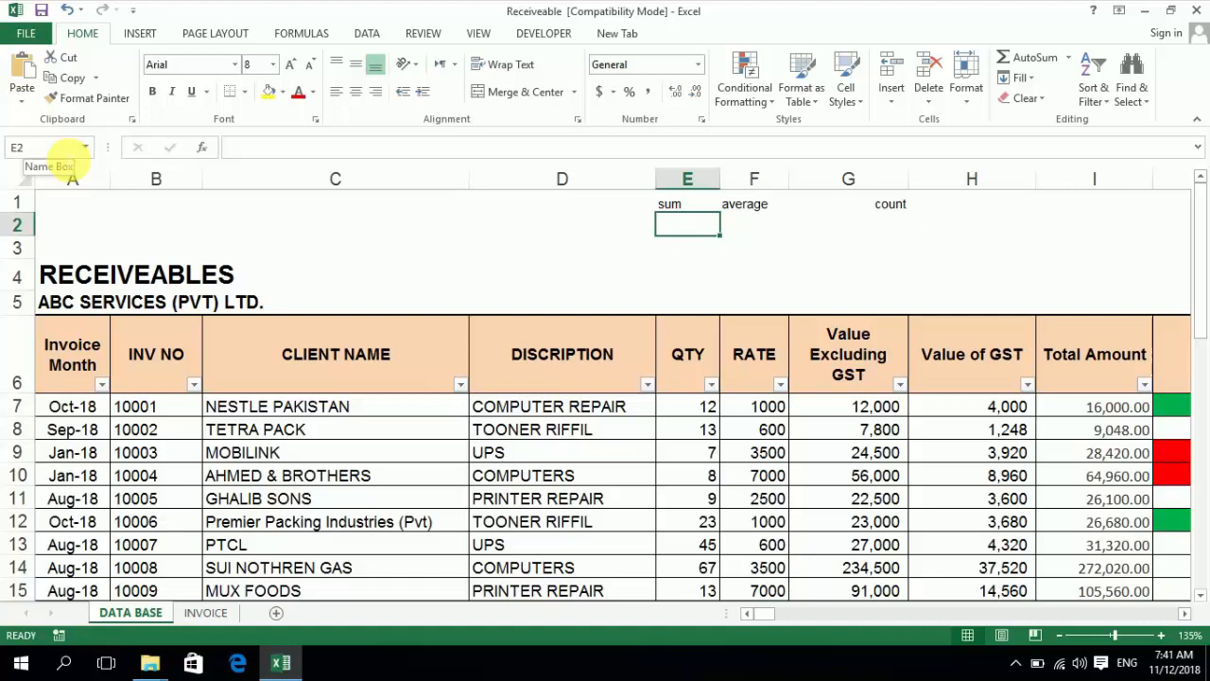
key(Right)
key(Right)
key(Right)
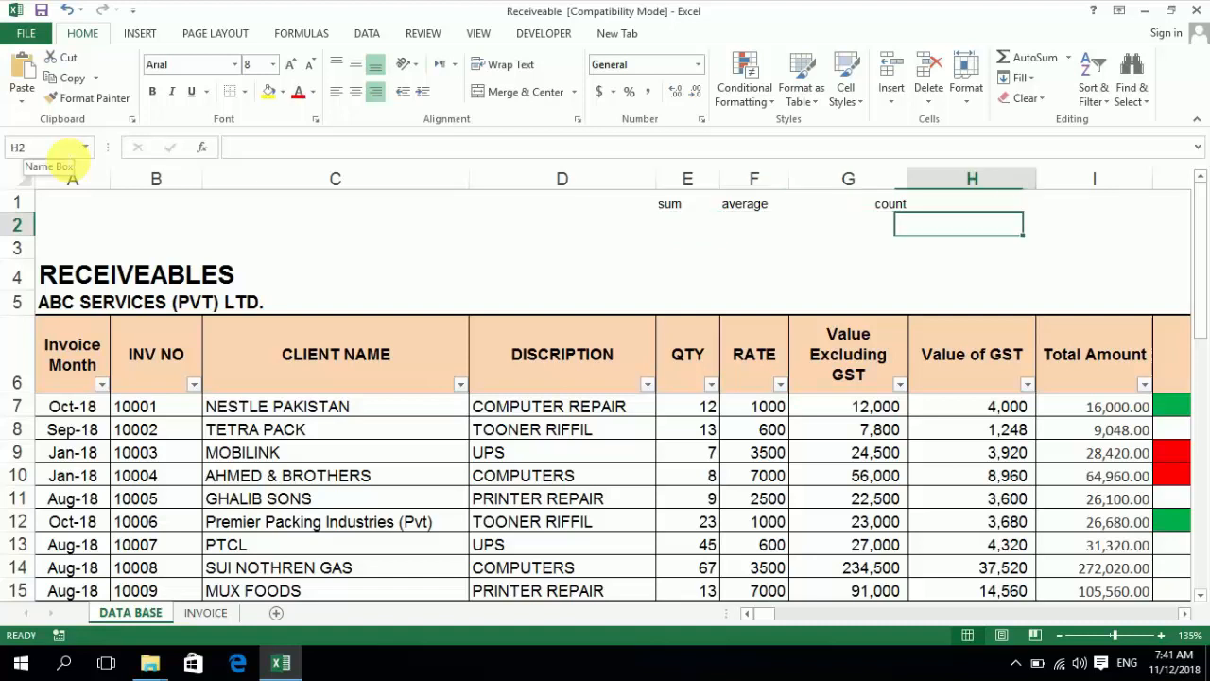
- Set up a data validation rule for cell C1 that allows values from a List
key(Left)
key(Left)
key(Left)
key(Left)
key(Left)
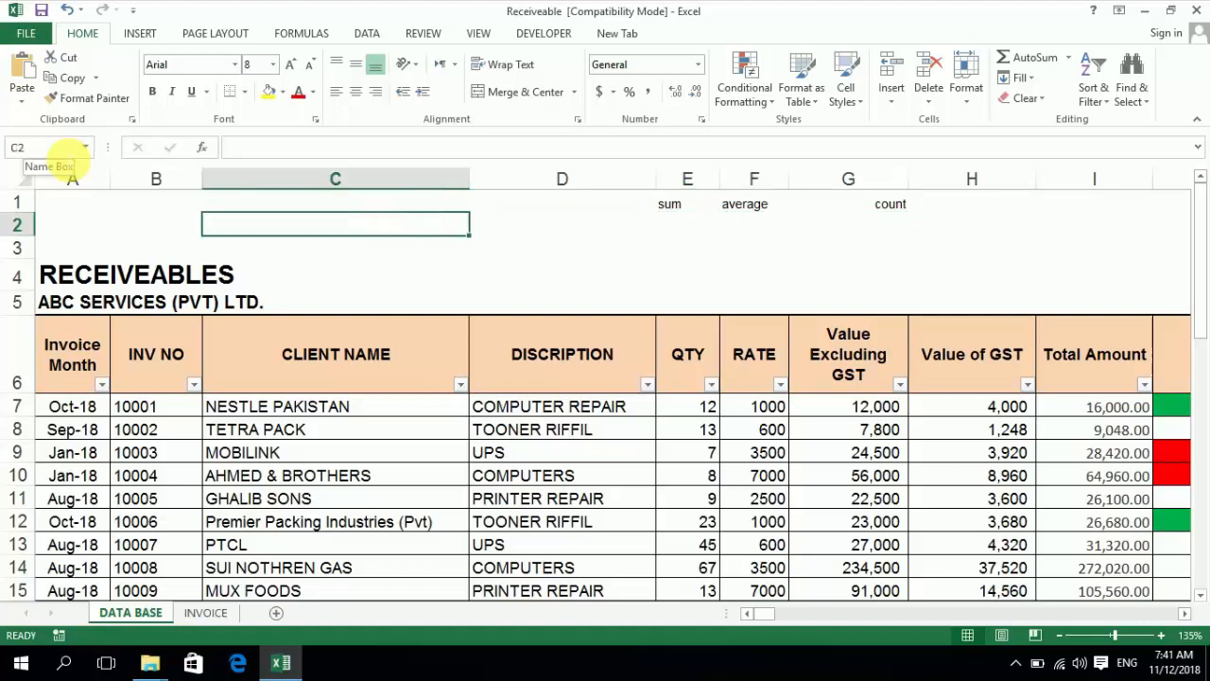
key(Up)
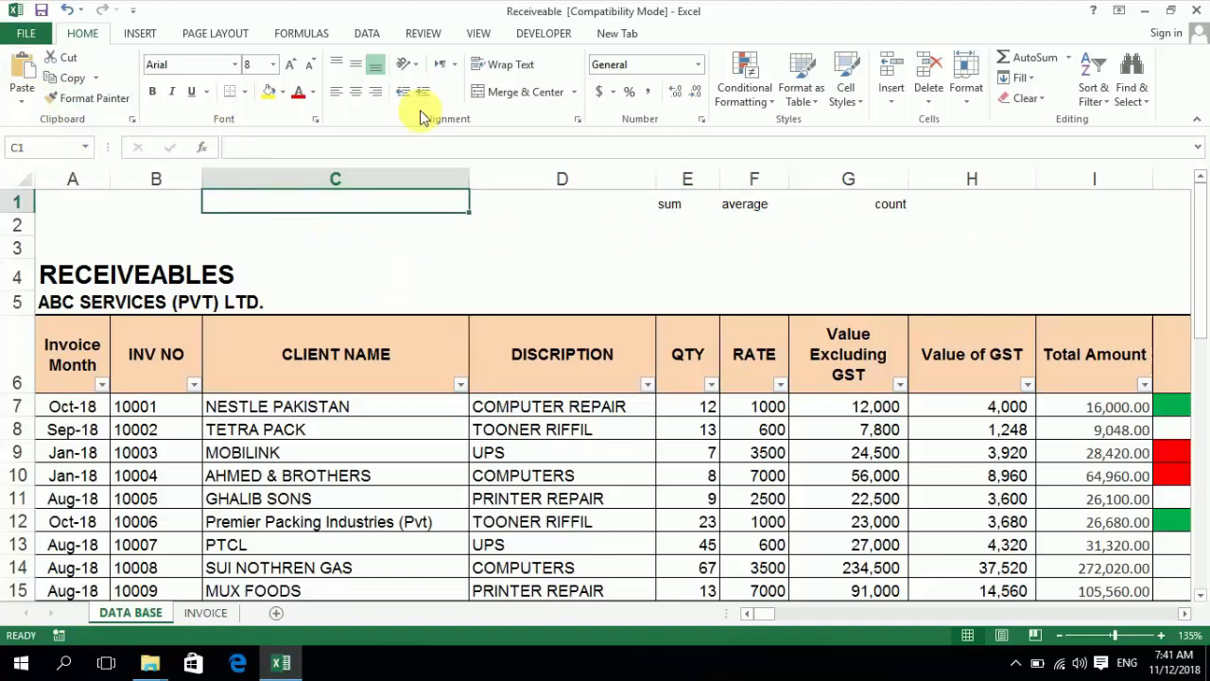
click(367, 34)
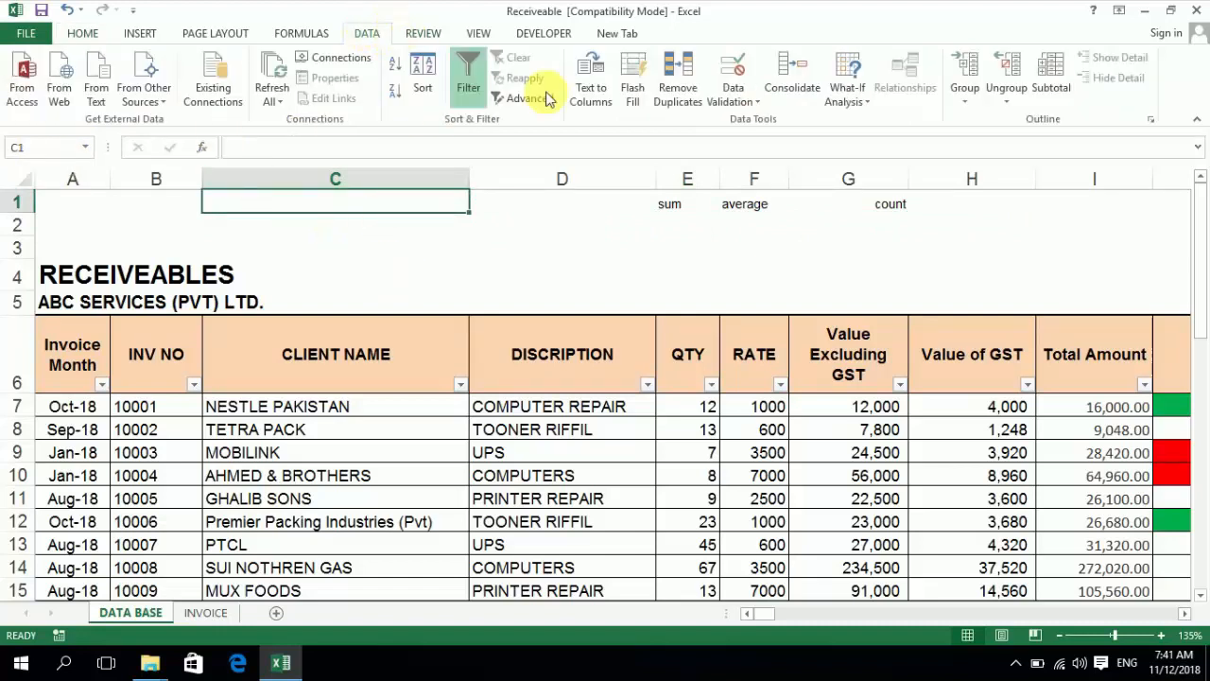
click(735, 98)
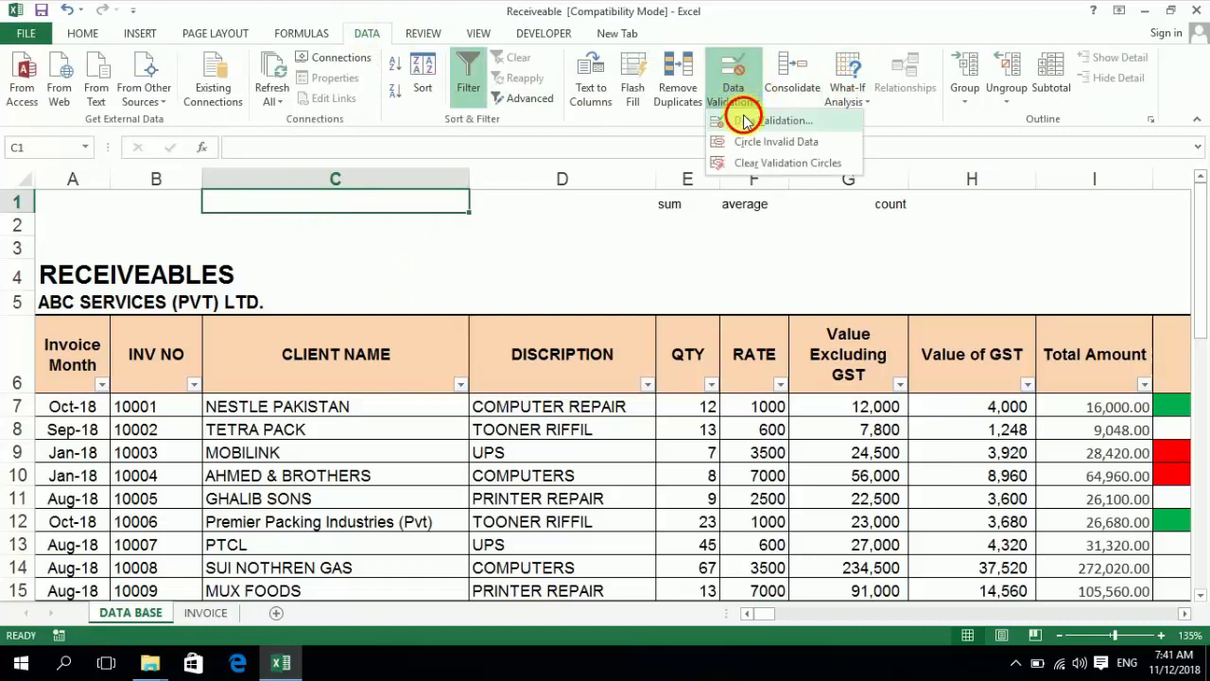
click(747, 121)
click(659, 290)
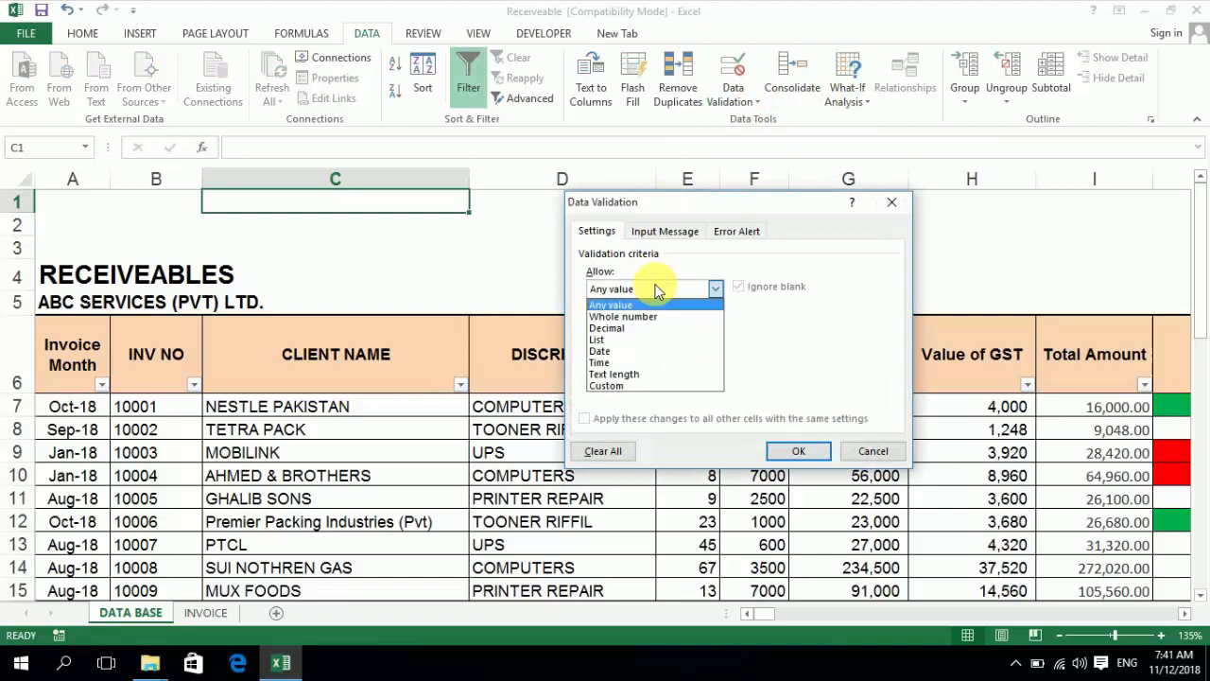
click(633, 340)
- Use the named range coptr as the validation source for cell C1 and choose the > operator in that cell
click(631, 361)
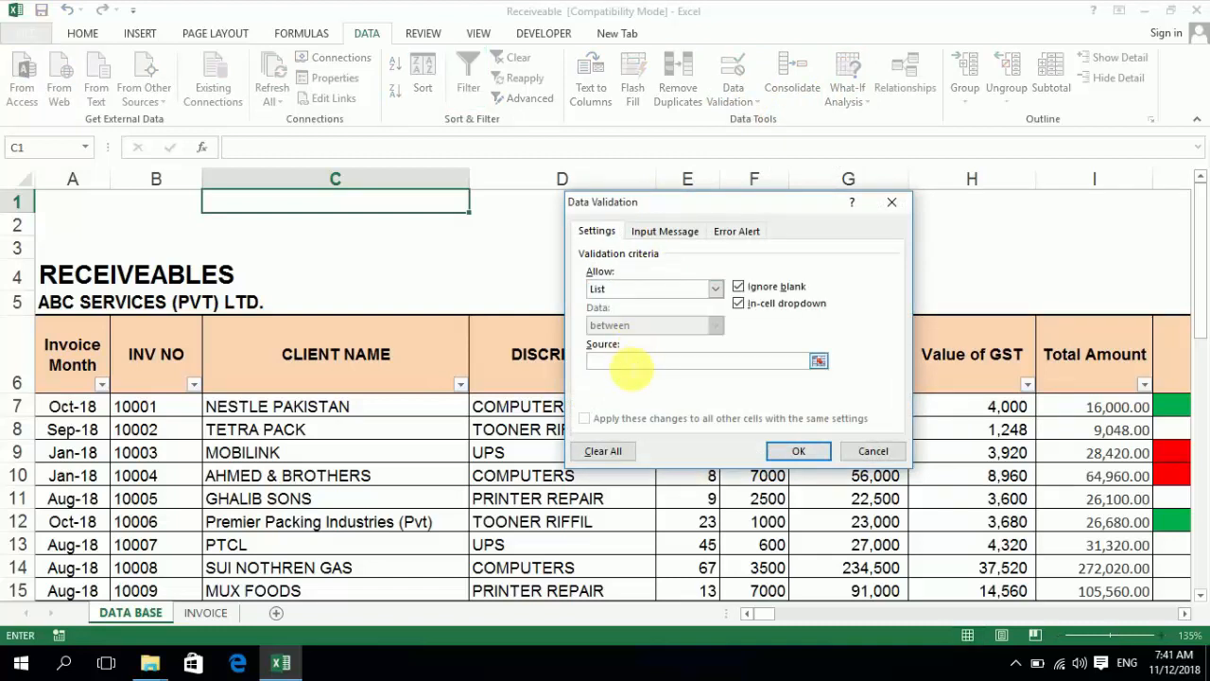
key(F3)
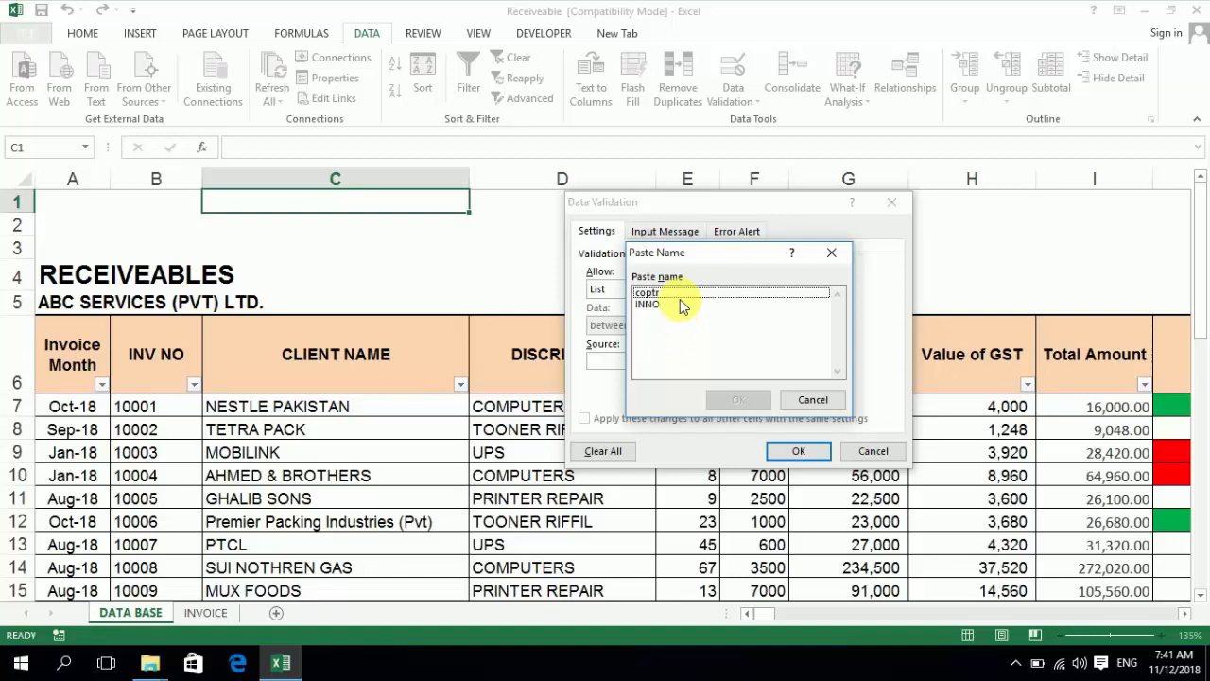
click(680, 294)
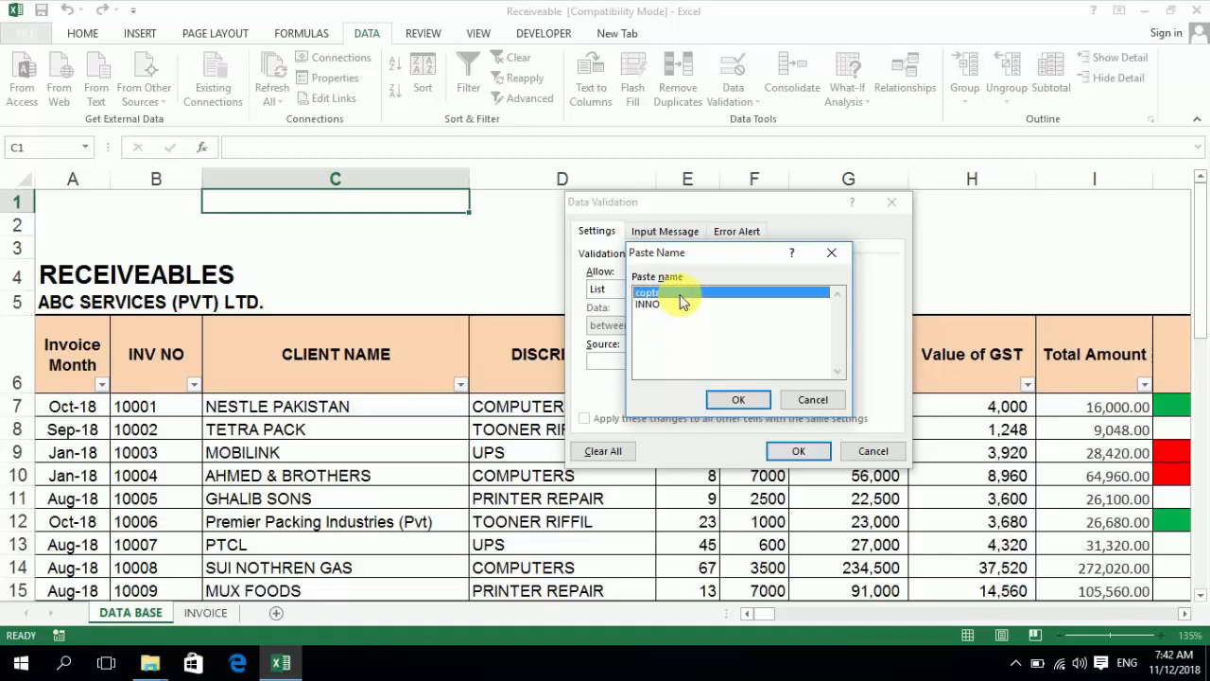
click(733, 401)
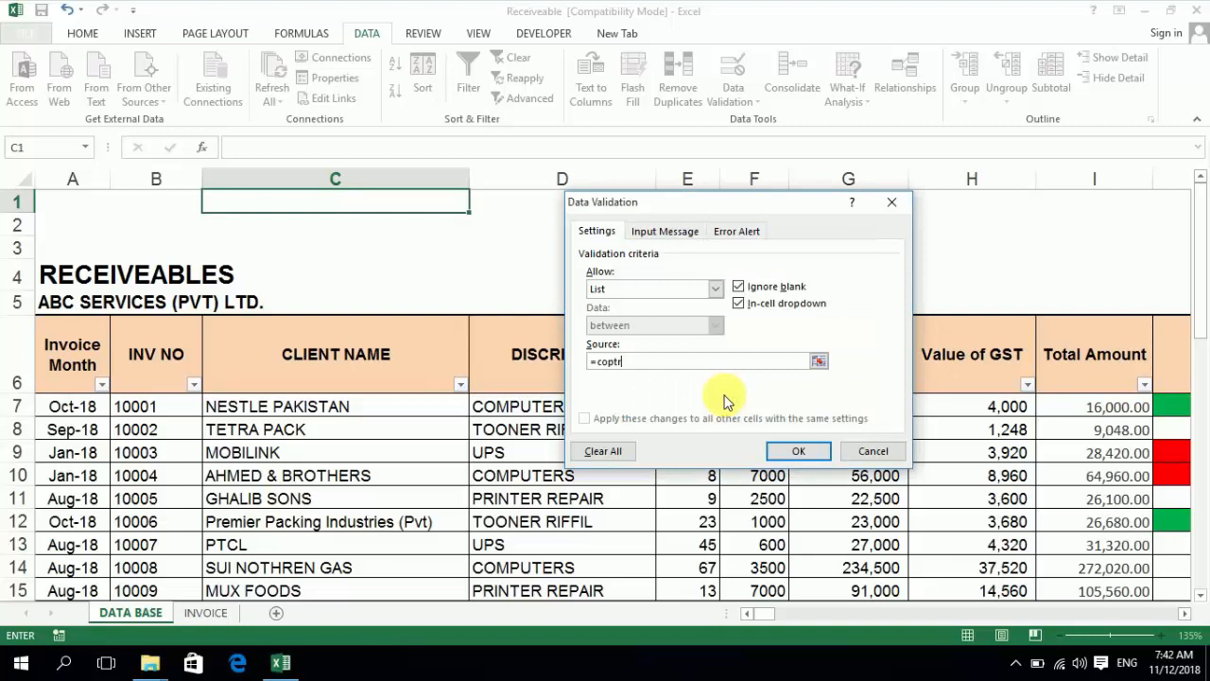
click(799, 451)
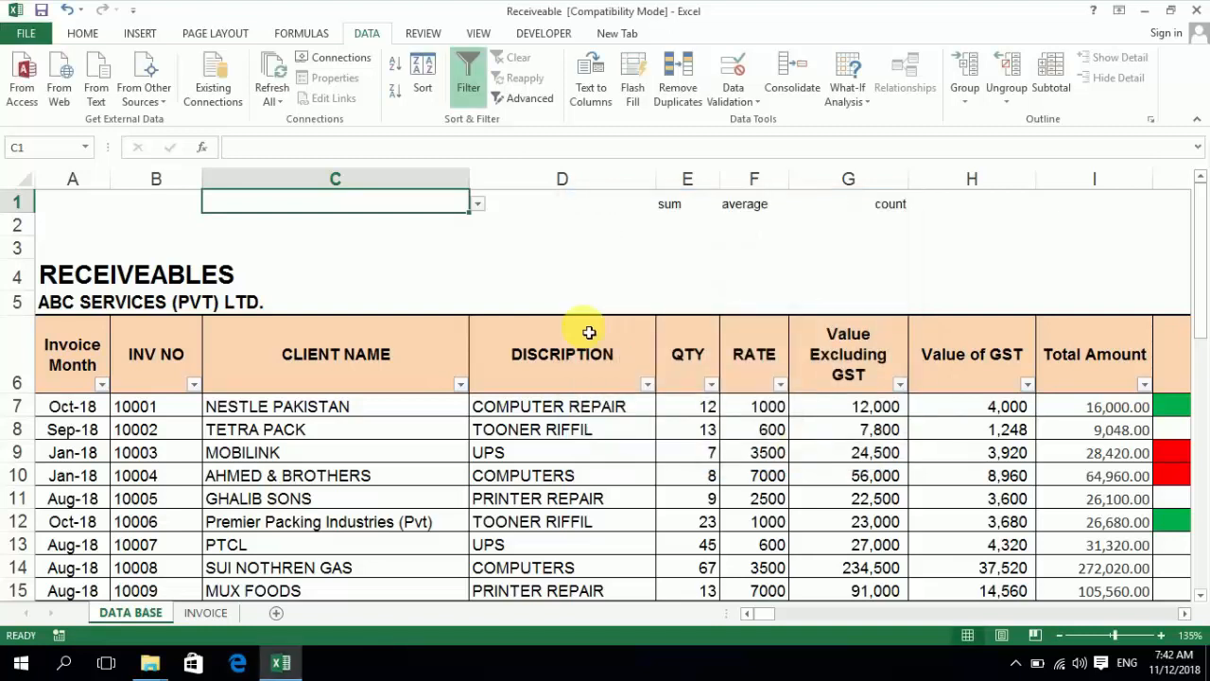
click(480, 204)
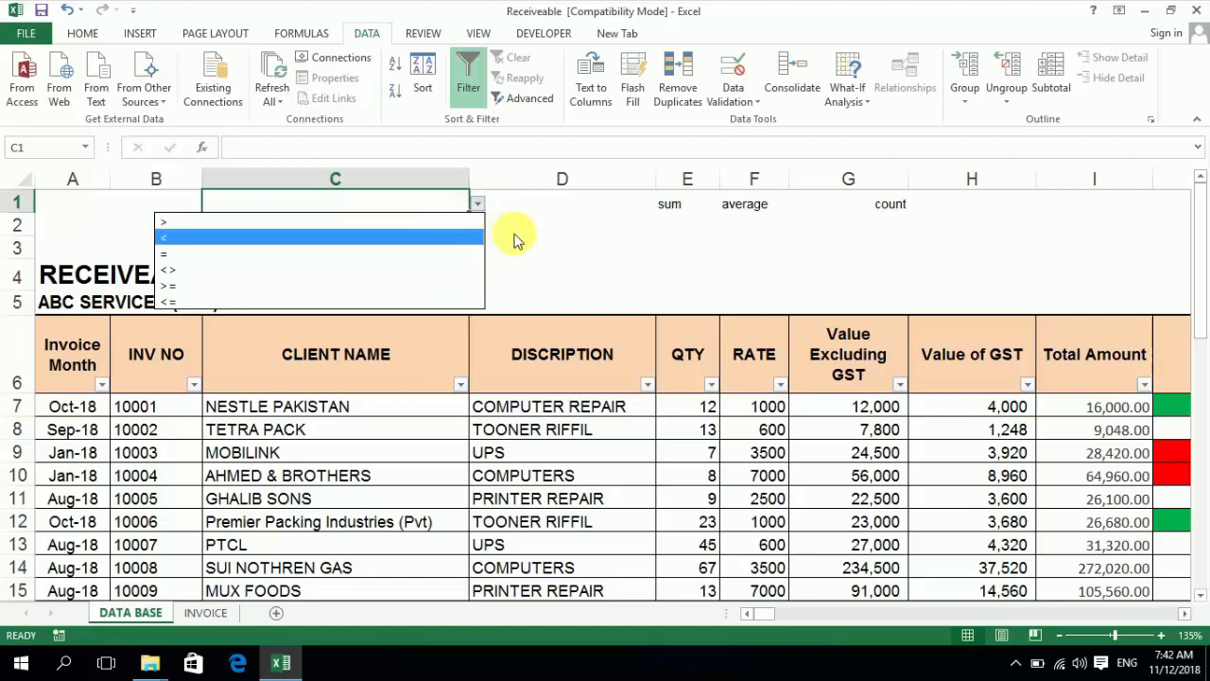
click(468, 223)
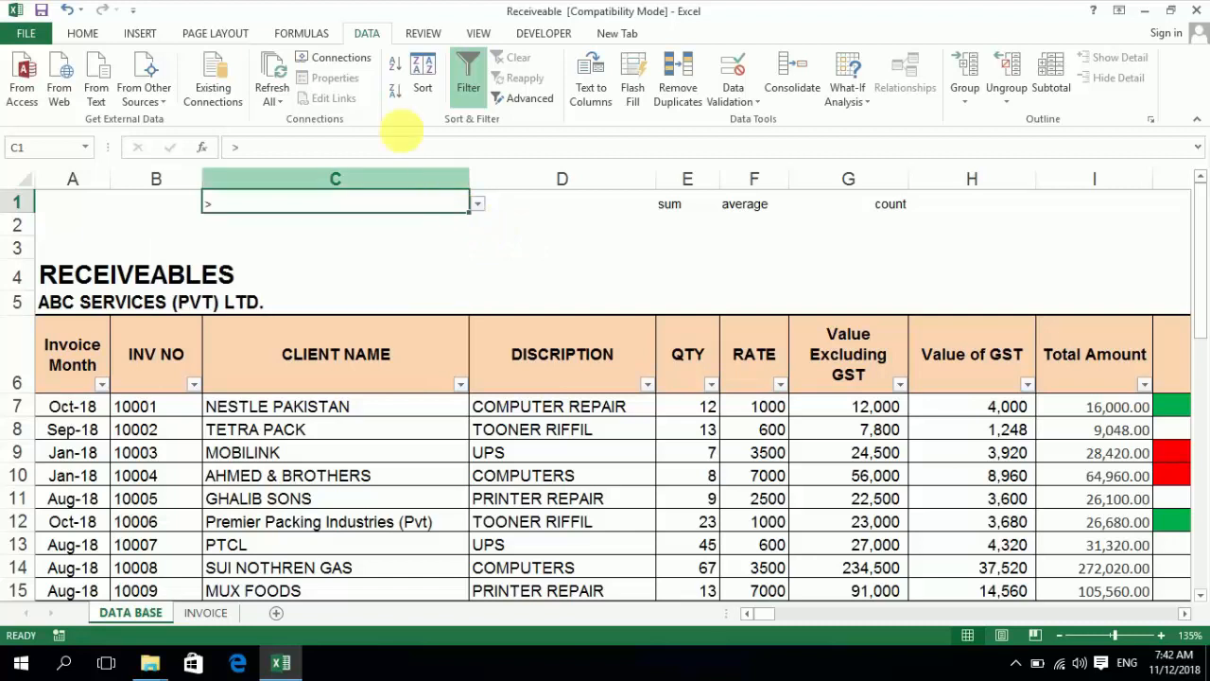
- Fill operator cell C1 with yellow and enlarge its font to size 16
click(90, 33)
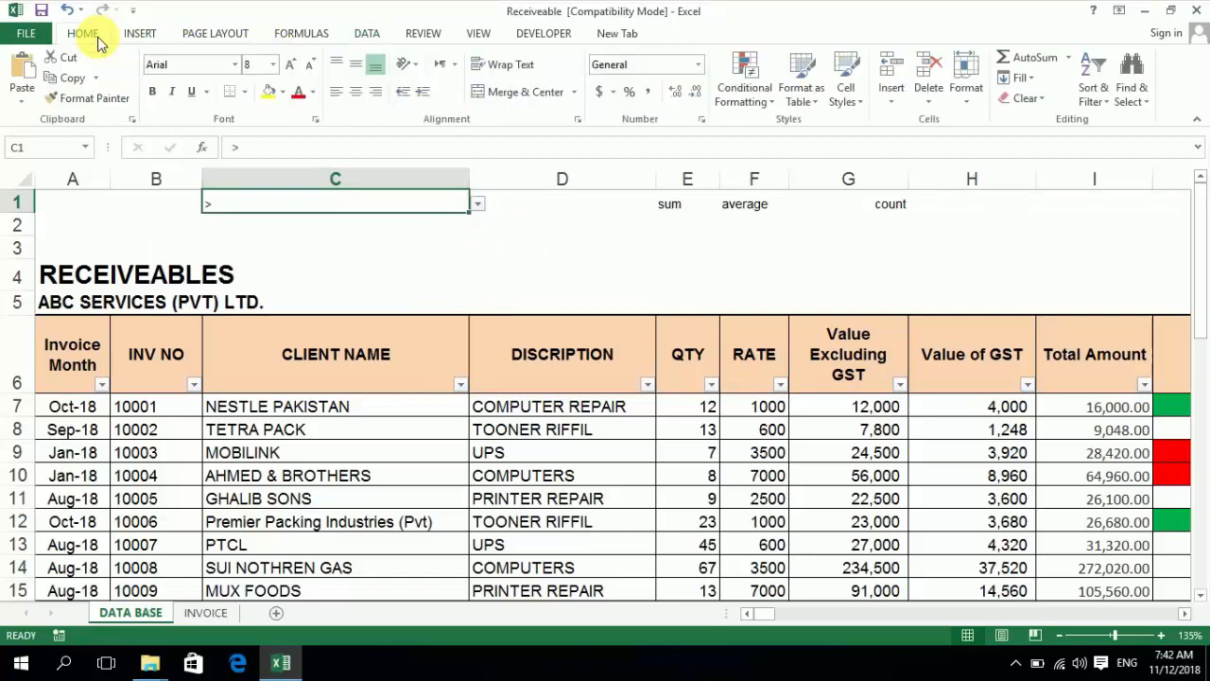
click(270, 92)
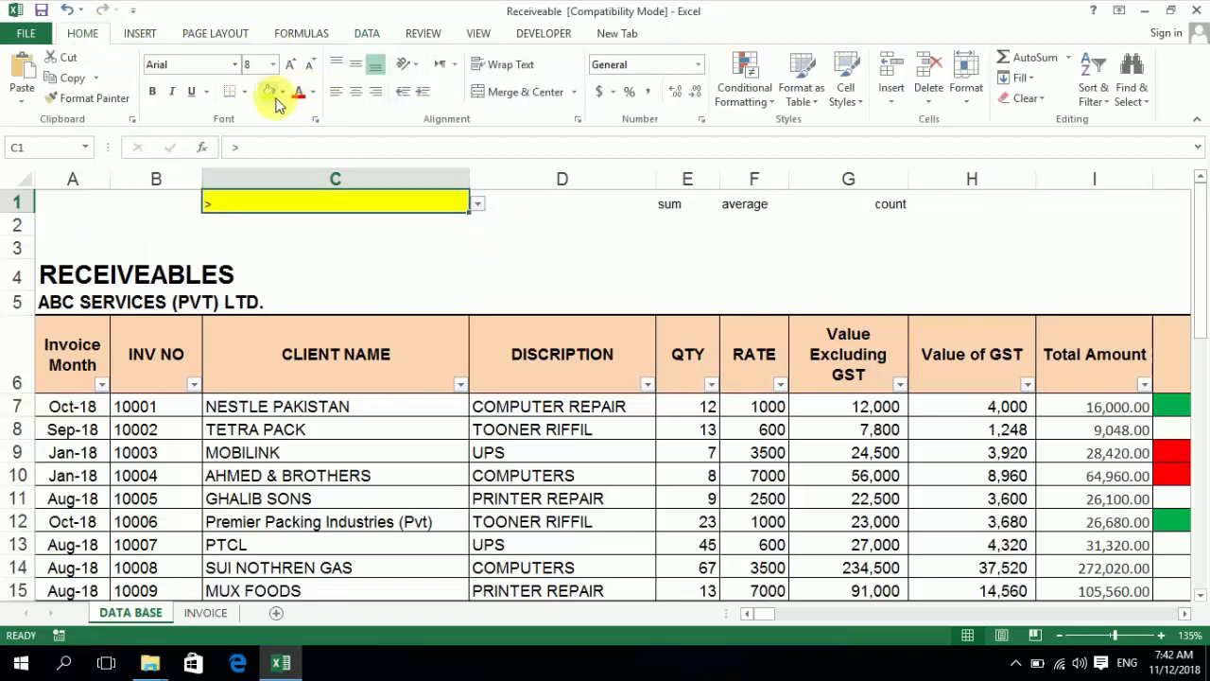
click(291, 66)
click(291, 66)
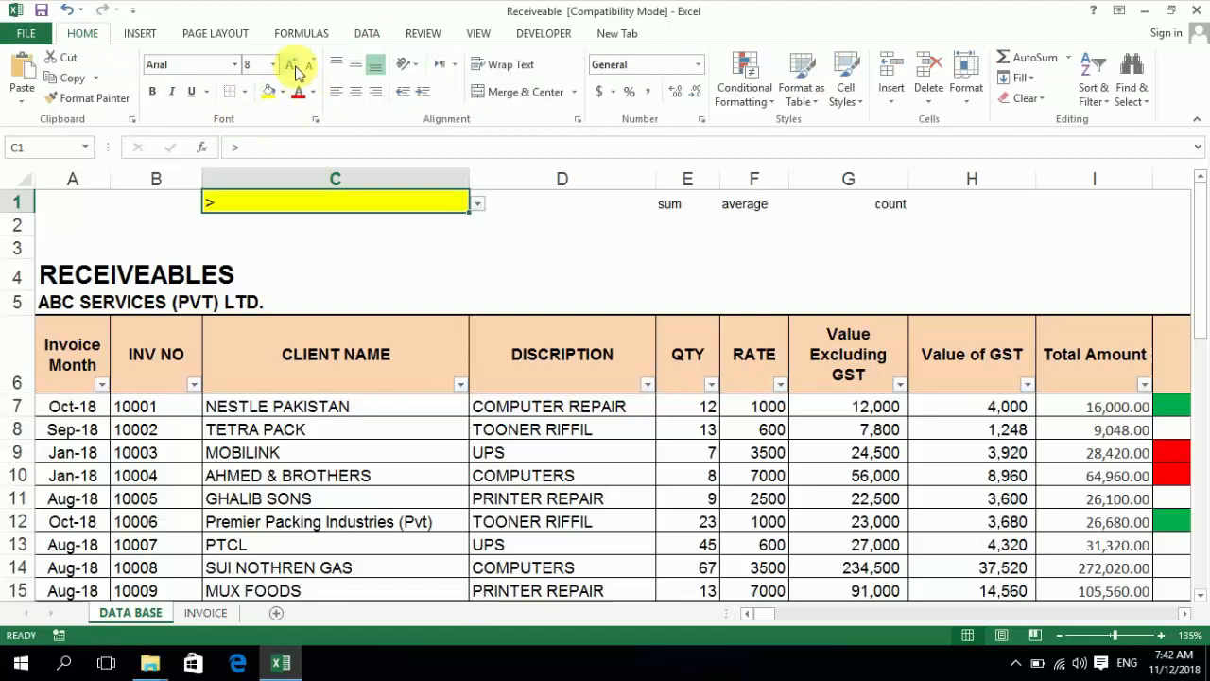
click(291, 66)
click(292, 66)
click(291, 66)
click(293, 68)
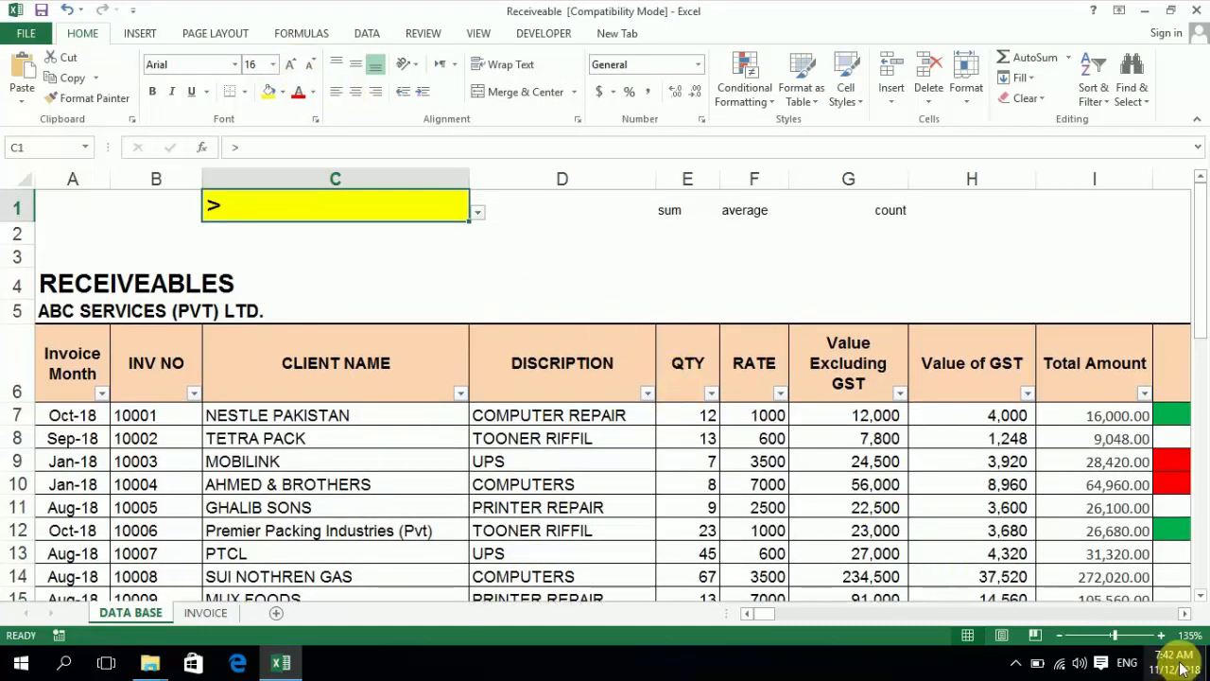
- Right-align the comparison operator in cell C1
click(1121, 635)
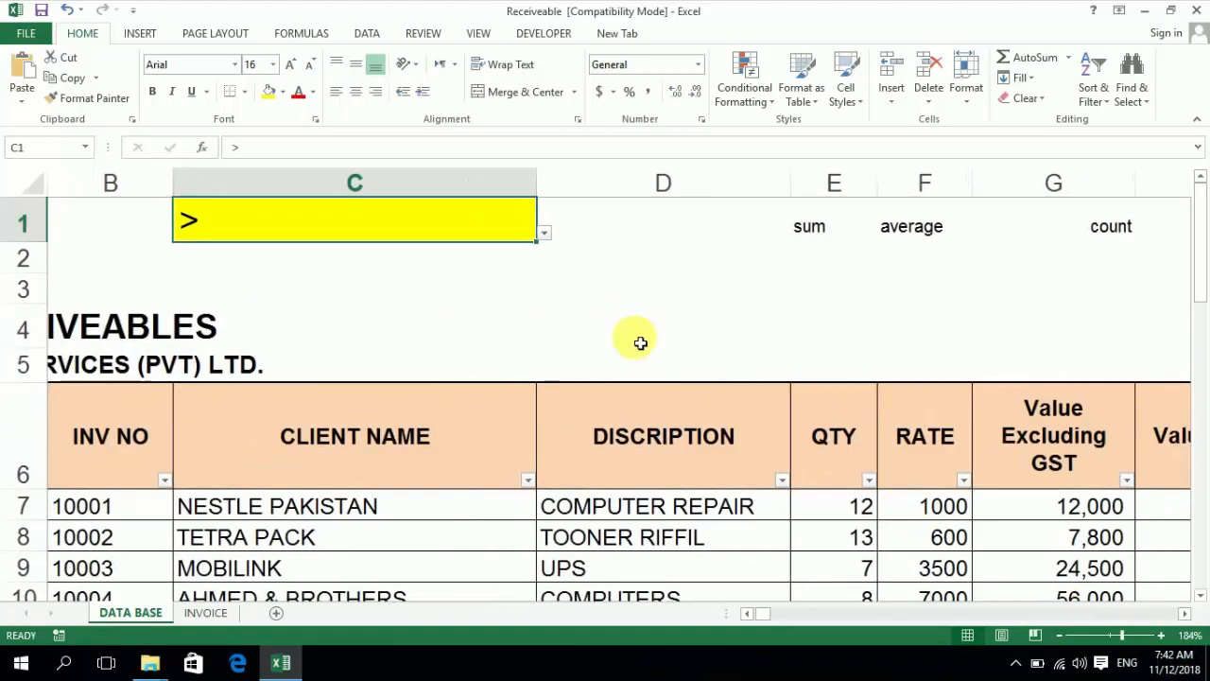
scroll(441, 216, down, 3)
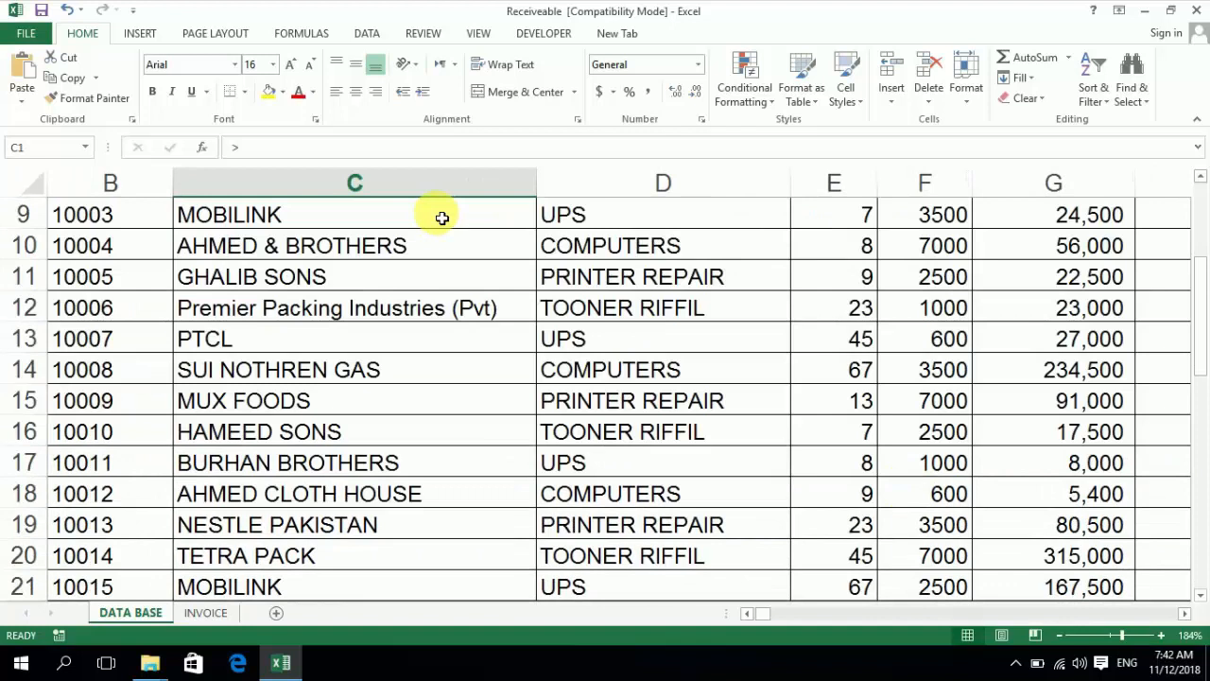
scroll(441, 219, up, 3)
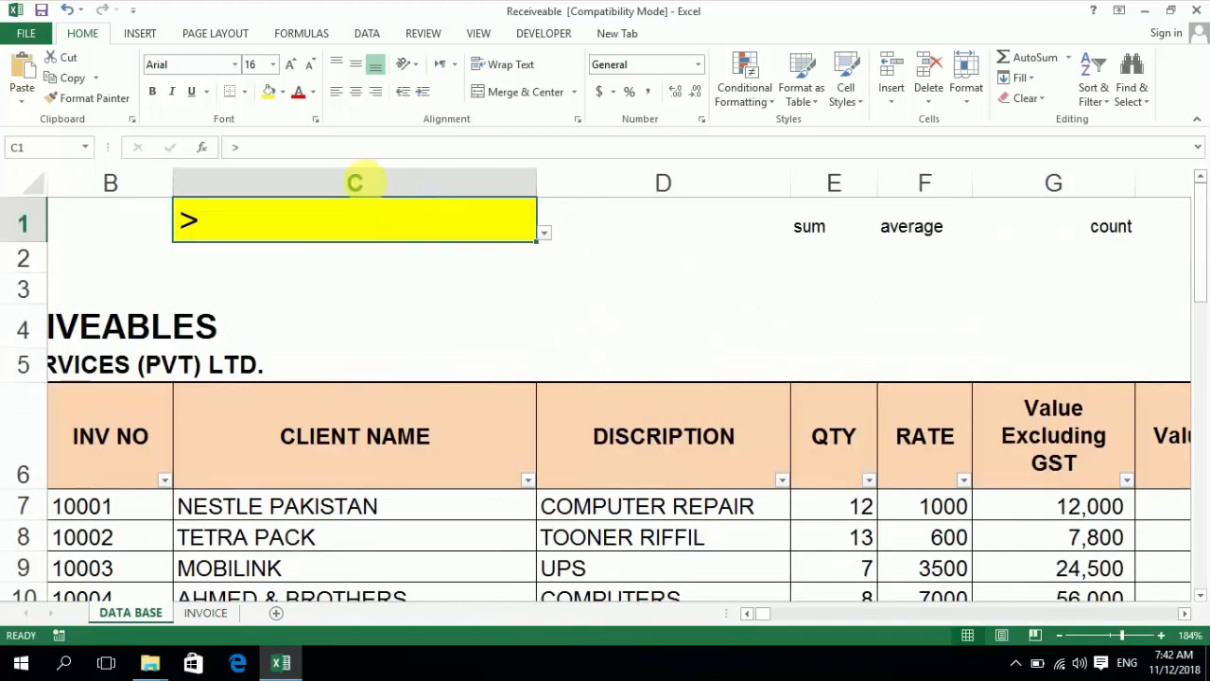
click(378, 98)
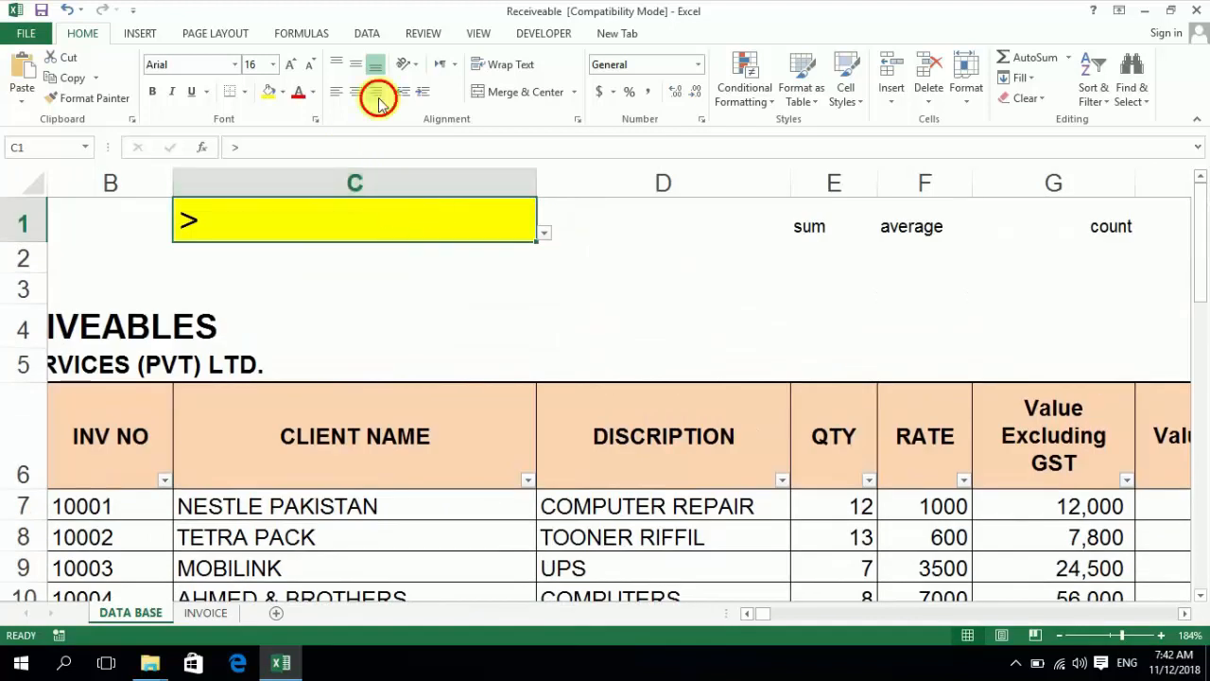
- Enter the comparison value 3000 in cell D1, beside the operator cell
click(629, 234)
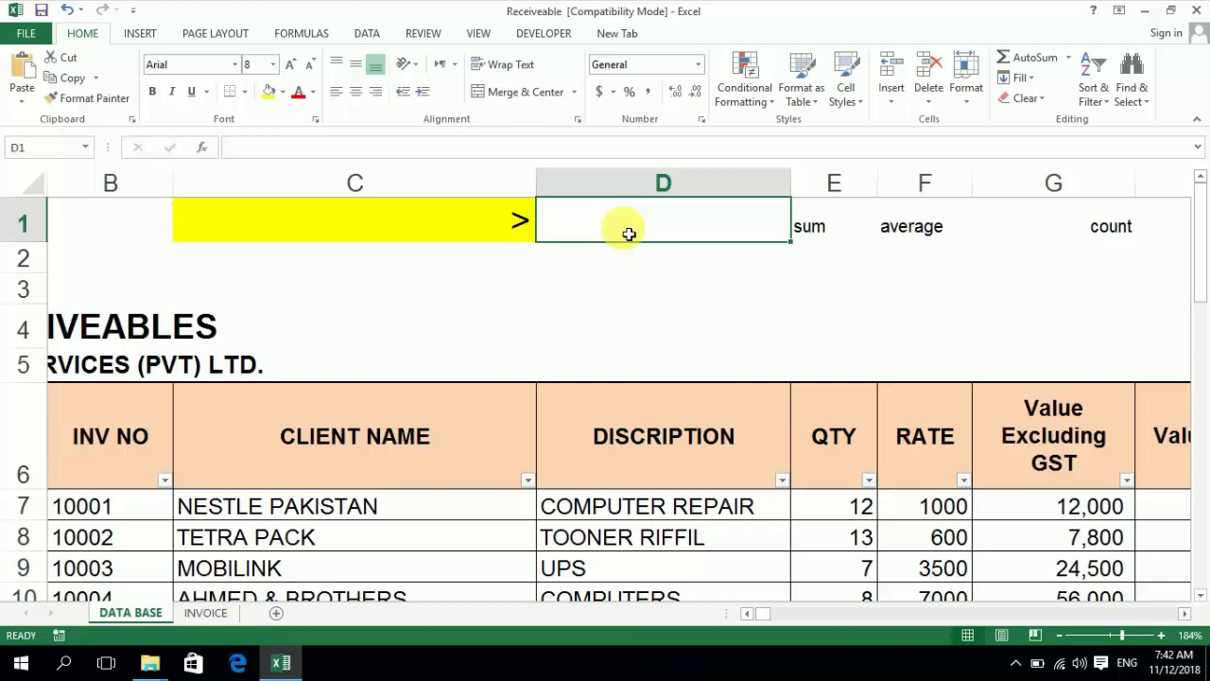
text(3000)
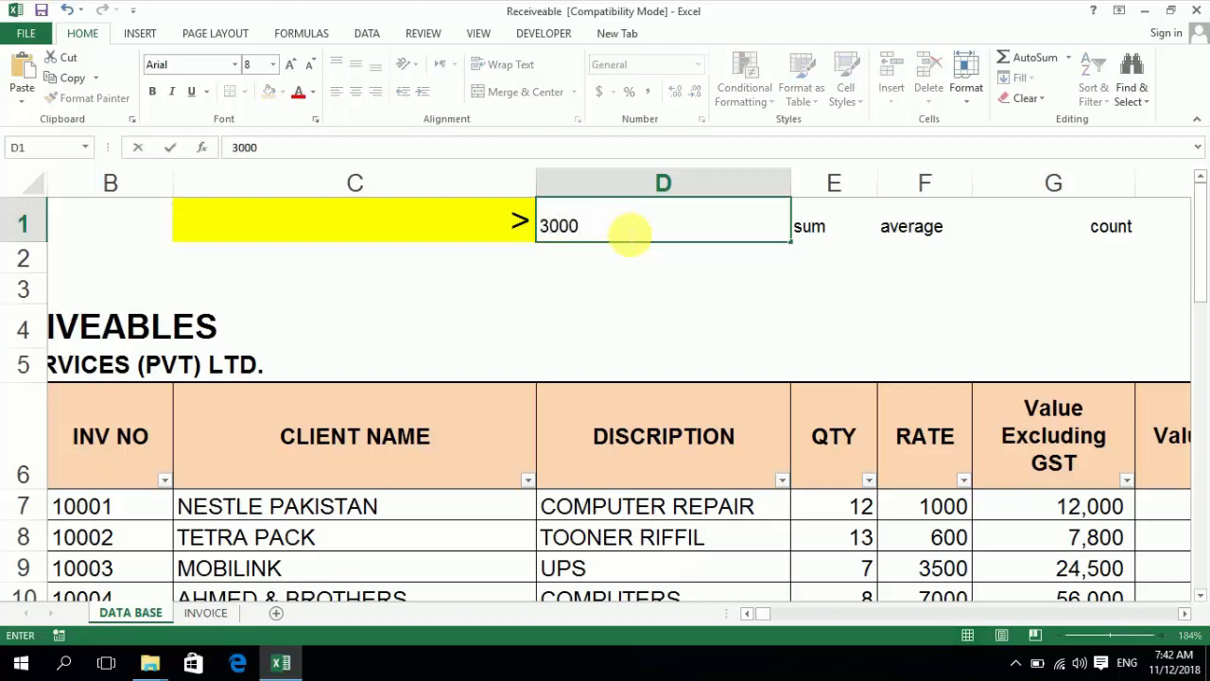
key(Return)
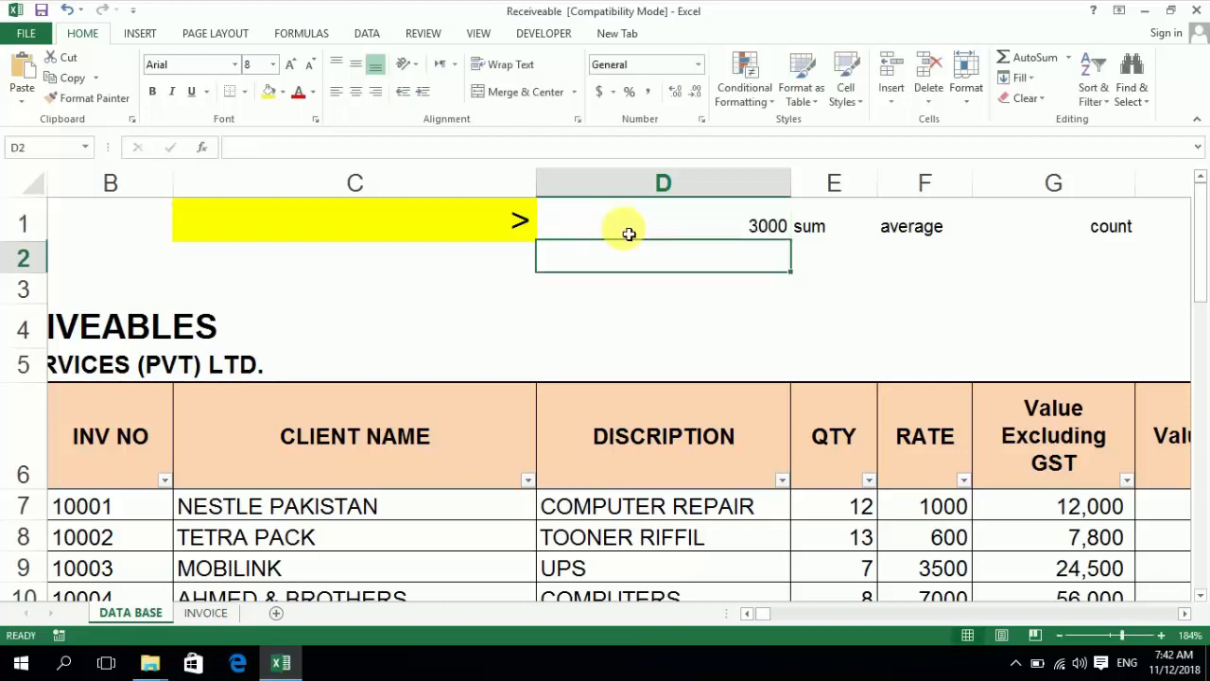
click(629, 234)
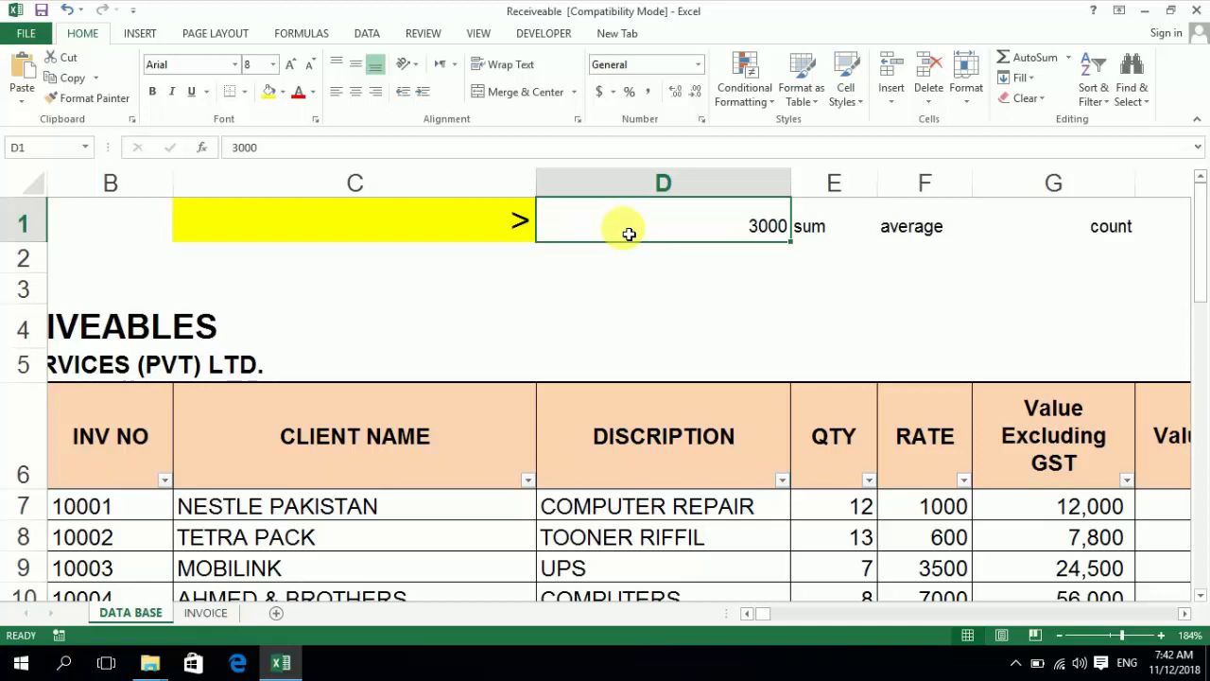
key(Right)
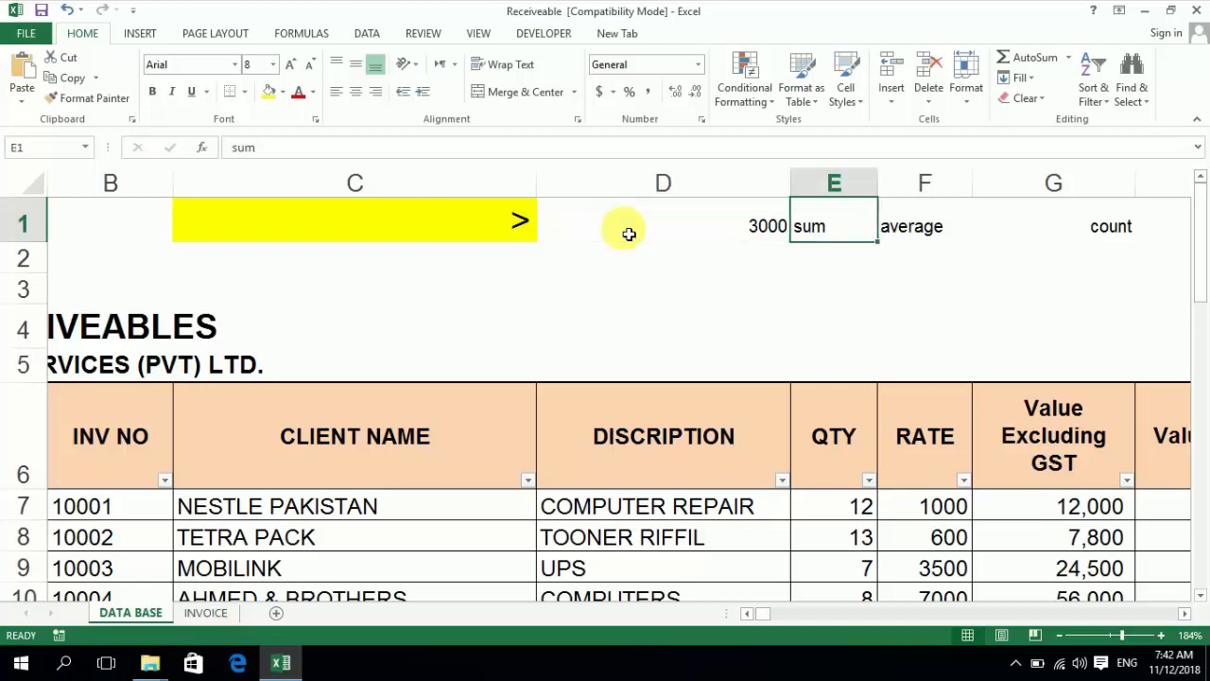
key(Down)
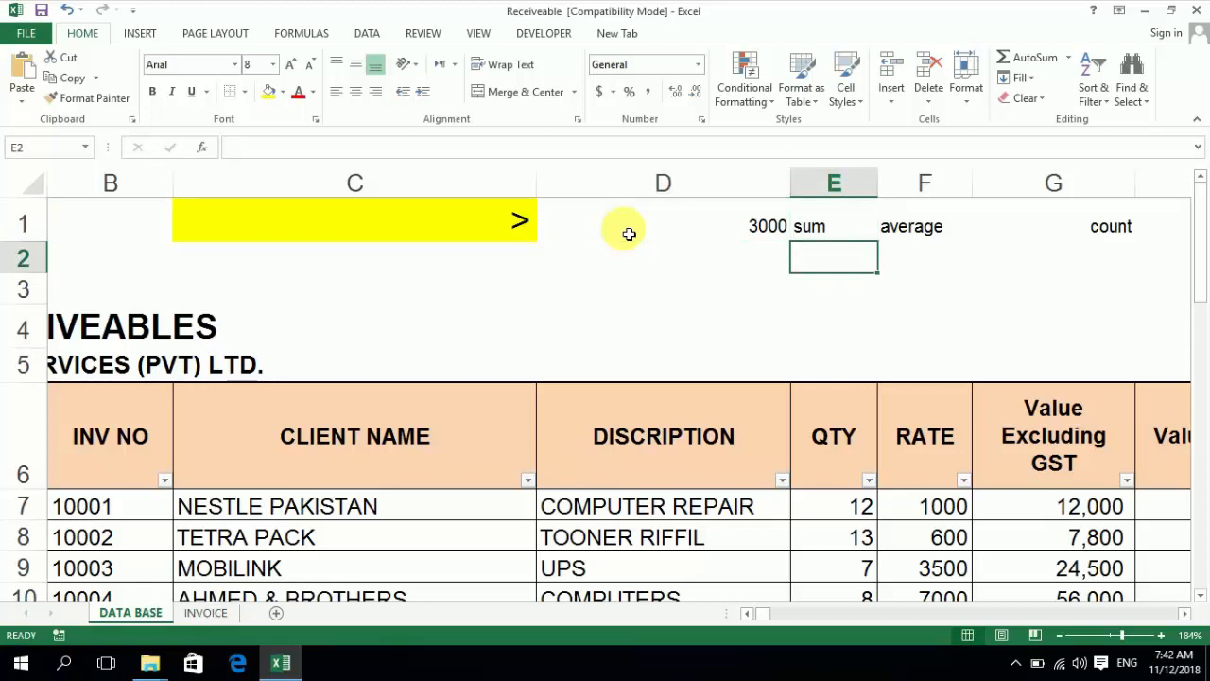
key(Right)
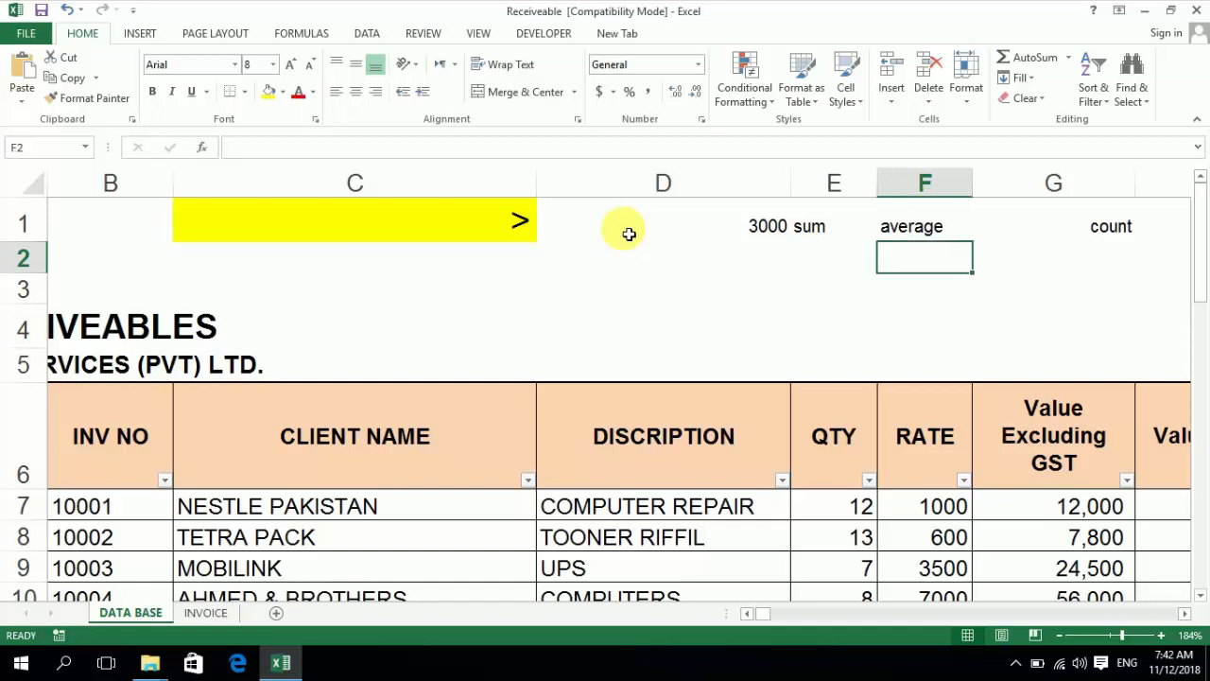
key(Right)
key(Left)
key(Left)
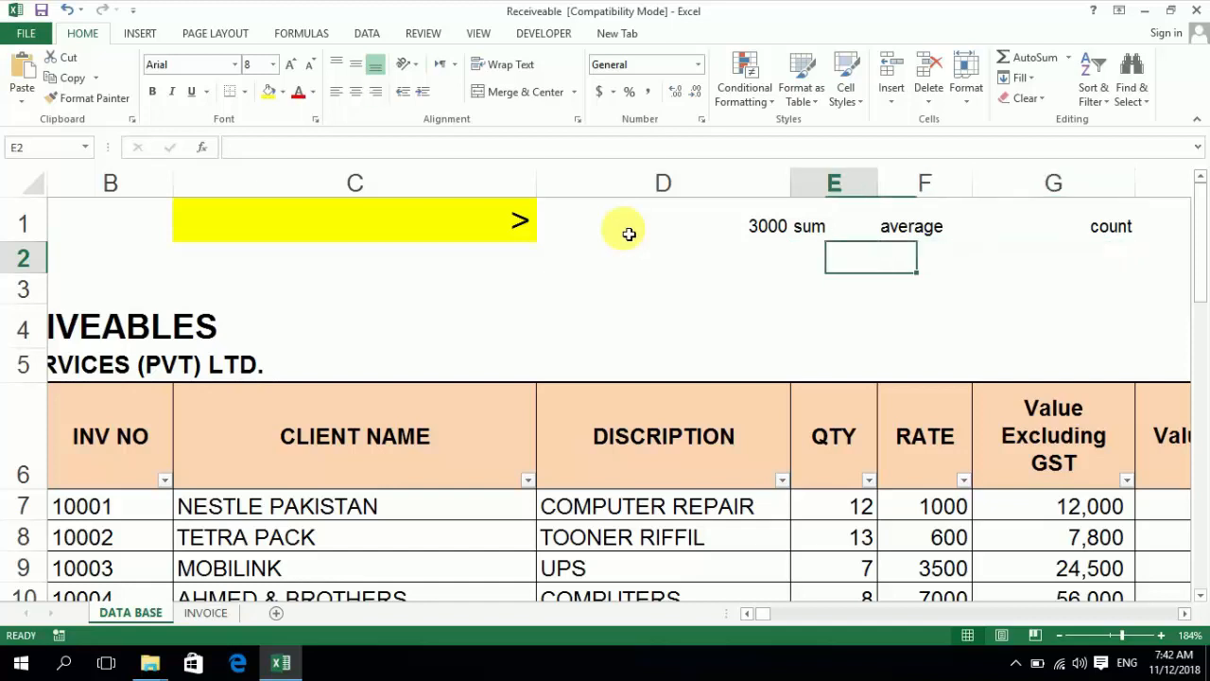
key(Left)
key(Left)
key(Up)
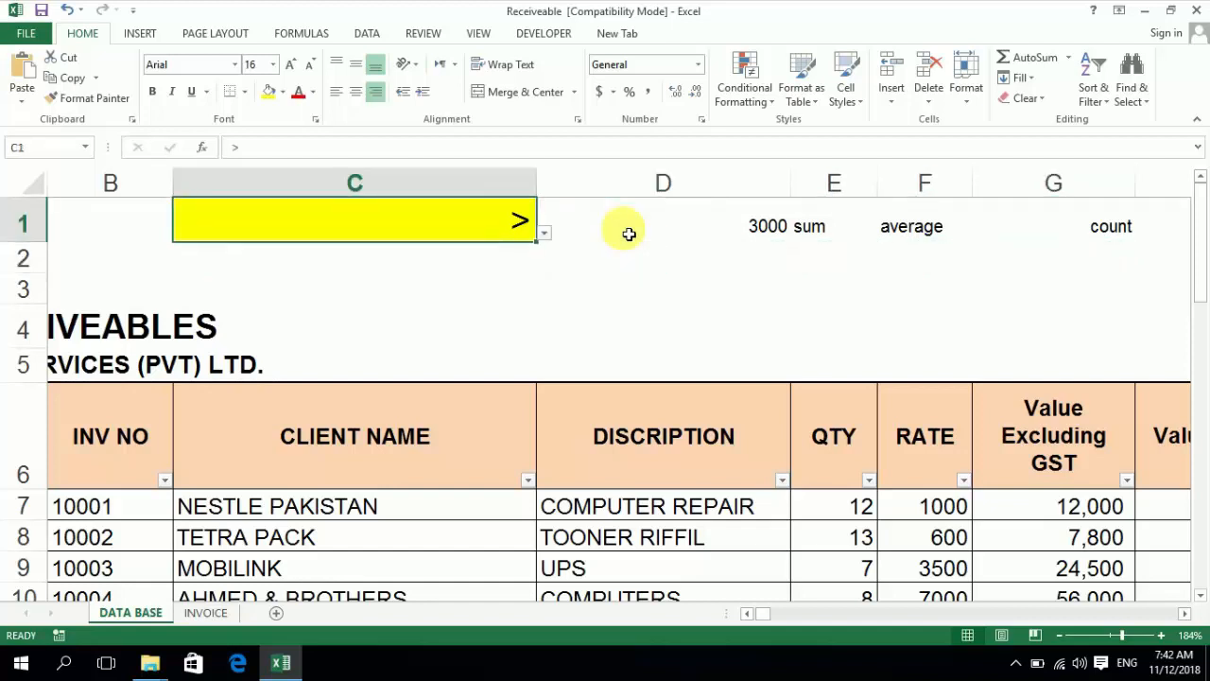
key(Right)
key(Right)
key(Down)
key(Down)
key(Up)
key(Up)
key(Left)
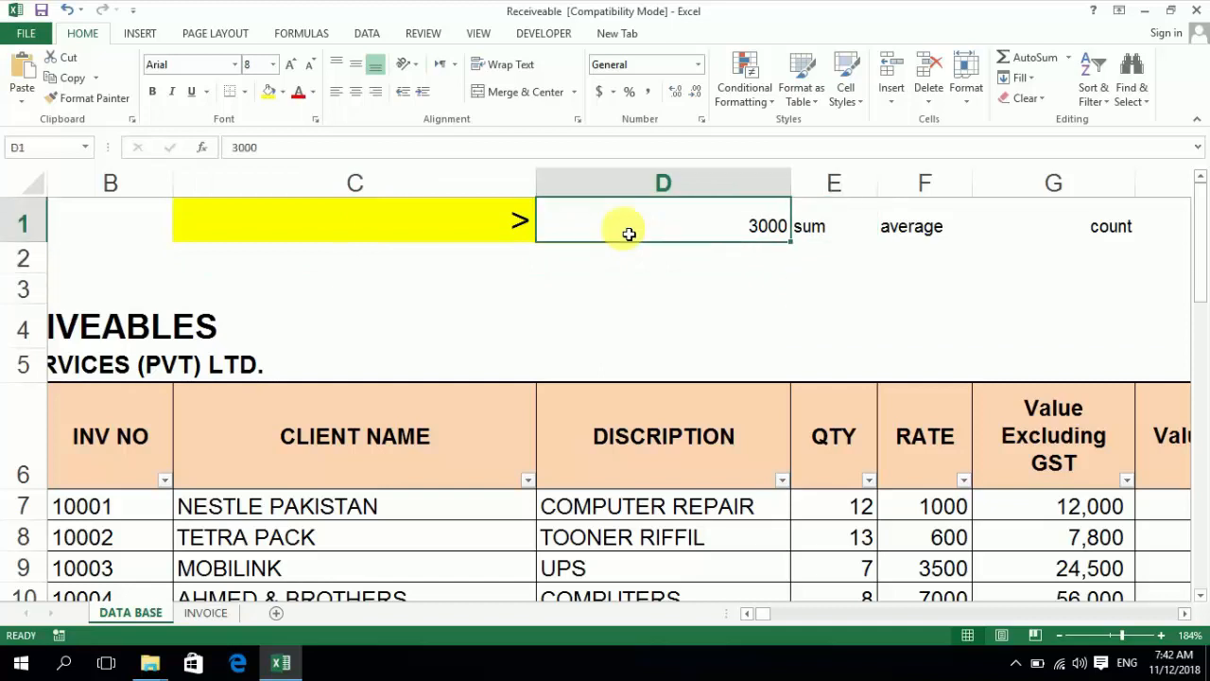
- Start a SUMIF formula in cell E2, below the sum label, with the Total Amount cells I7:I42 as its range
key(Right)
key(Down)
key(Down)
key(Up)
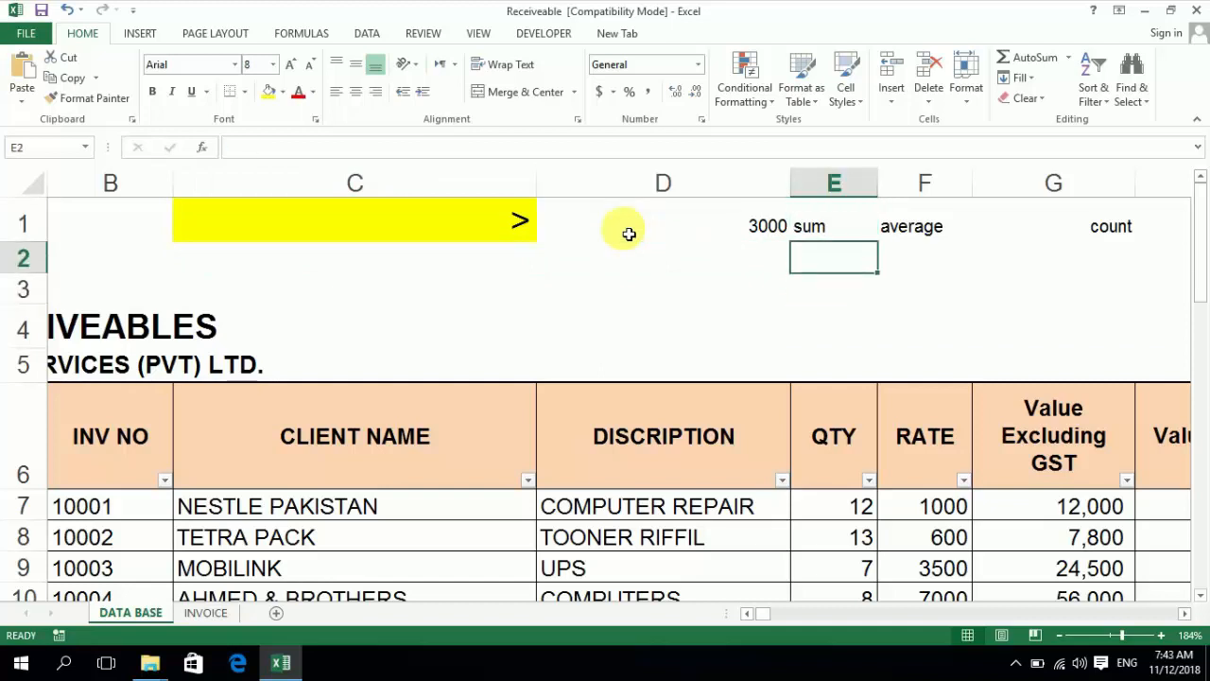
text(=)
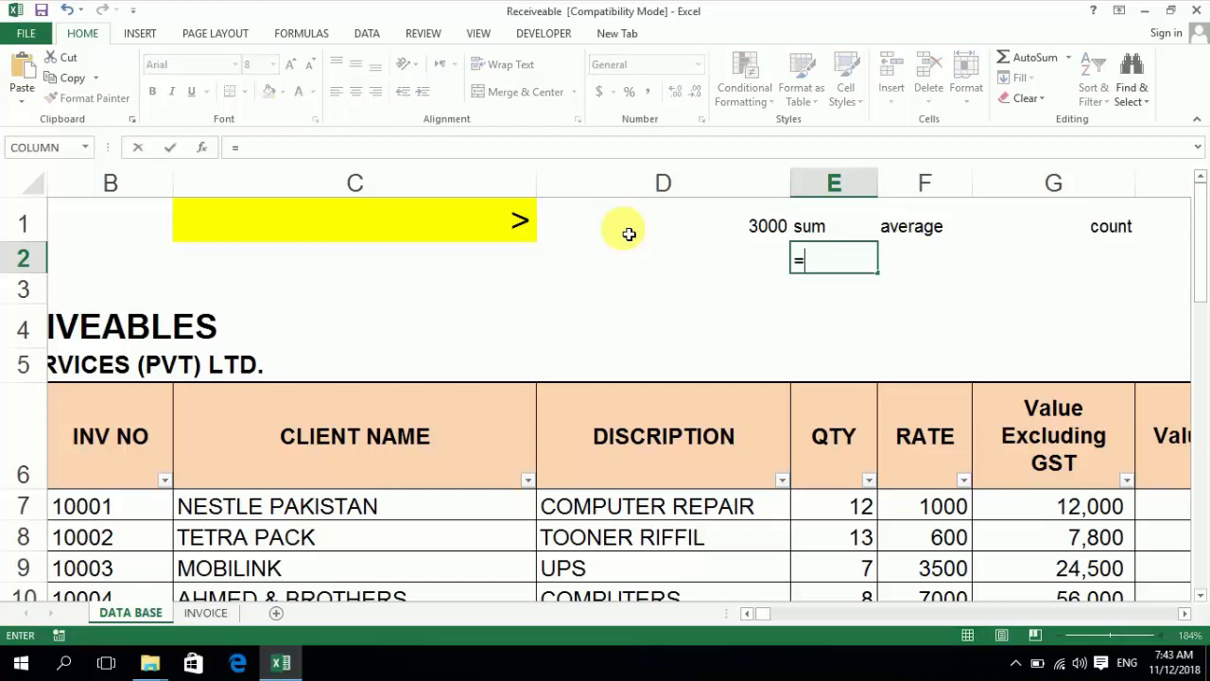
text(sumif)
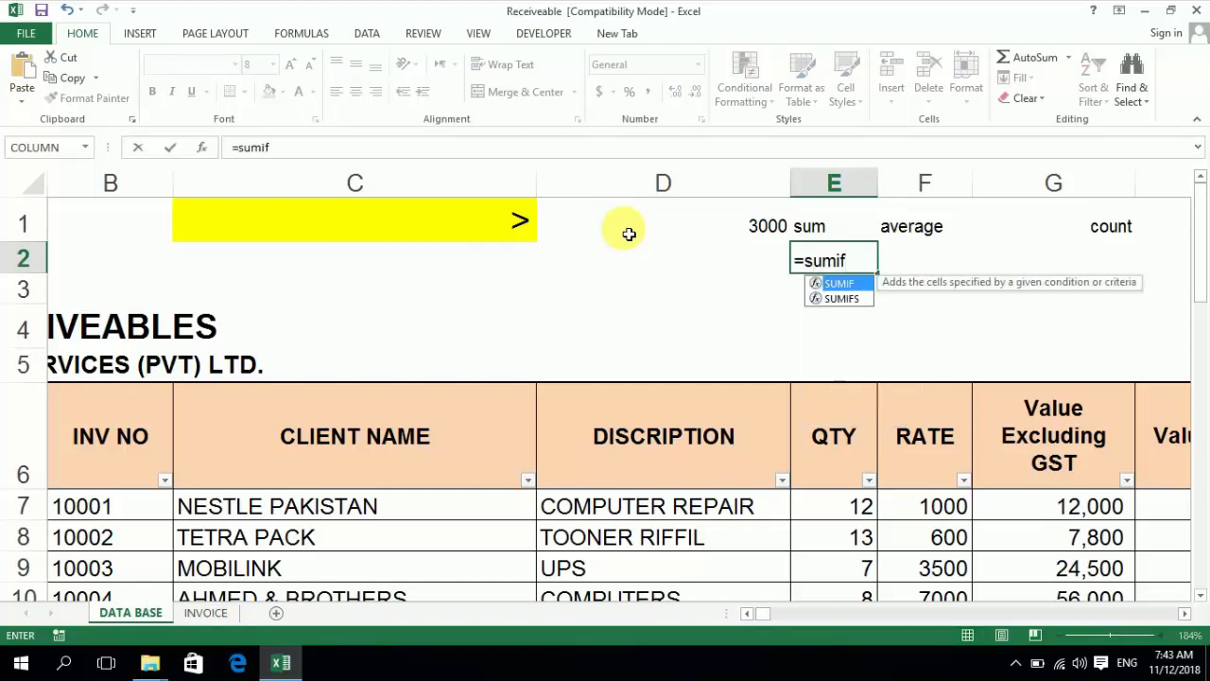
text(()
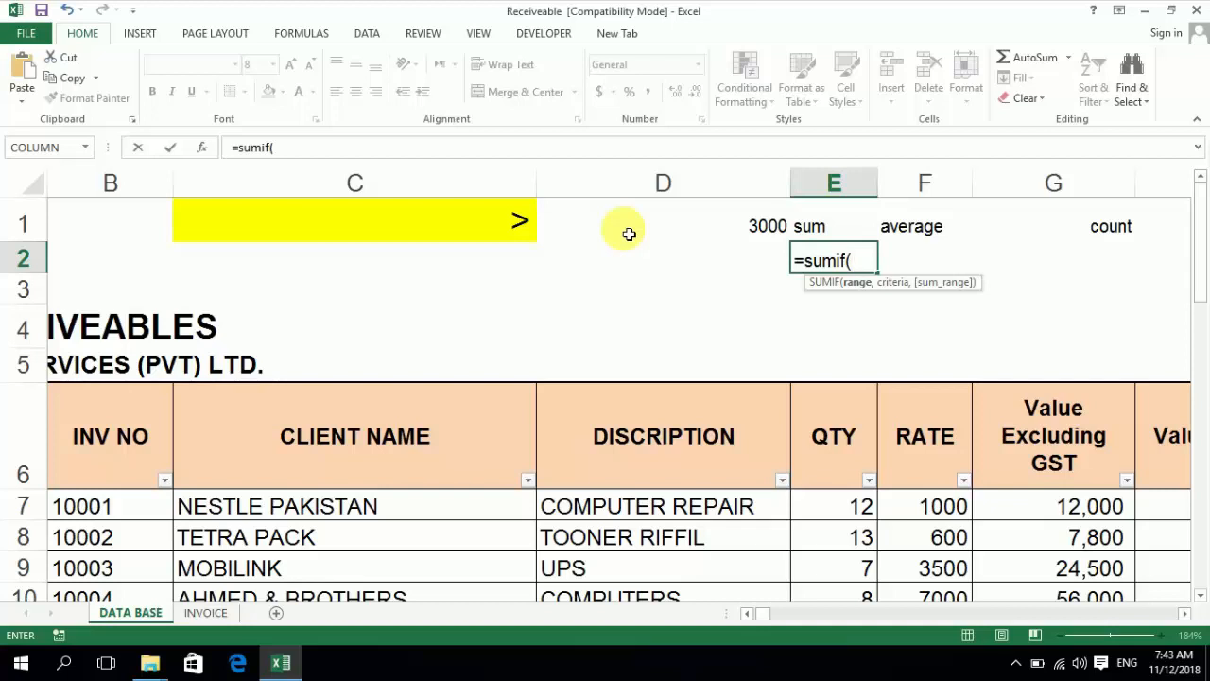
key(Right)
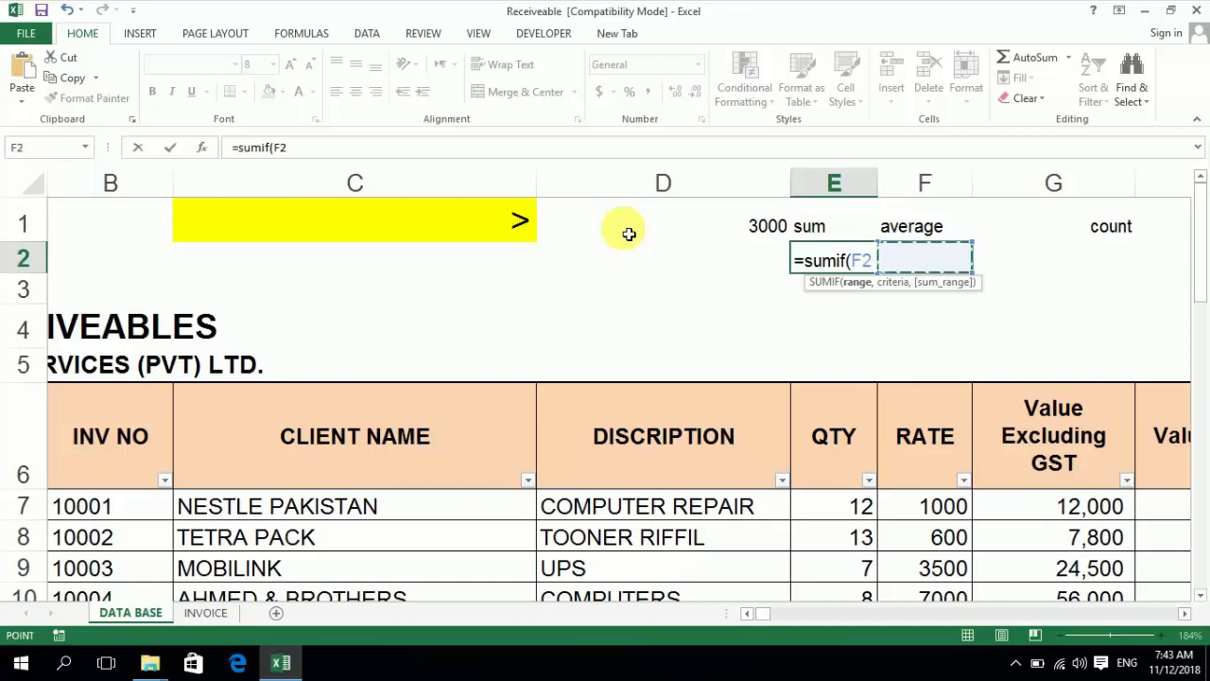
key(Right)
key(Right)
key(Right)
key(Down)
key(Down)
key(Down)
key(Down)
key(Down)
key(Down)
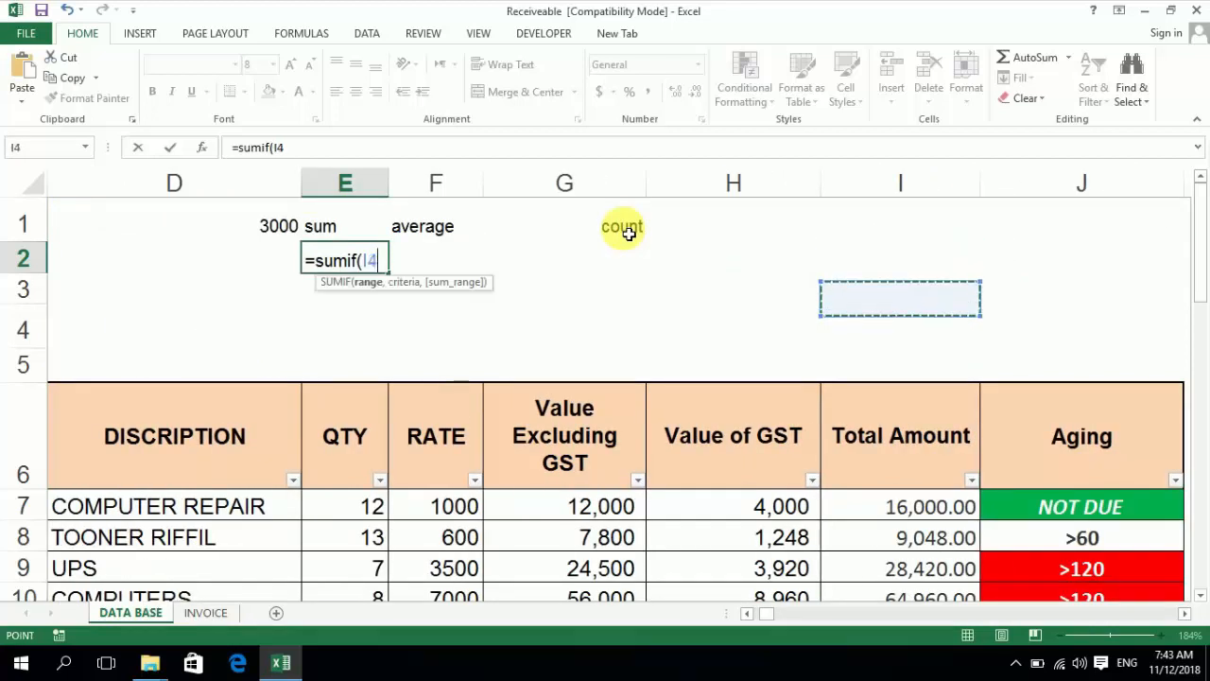
key(Up)
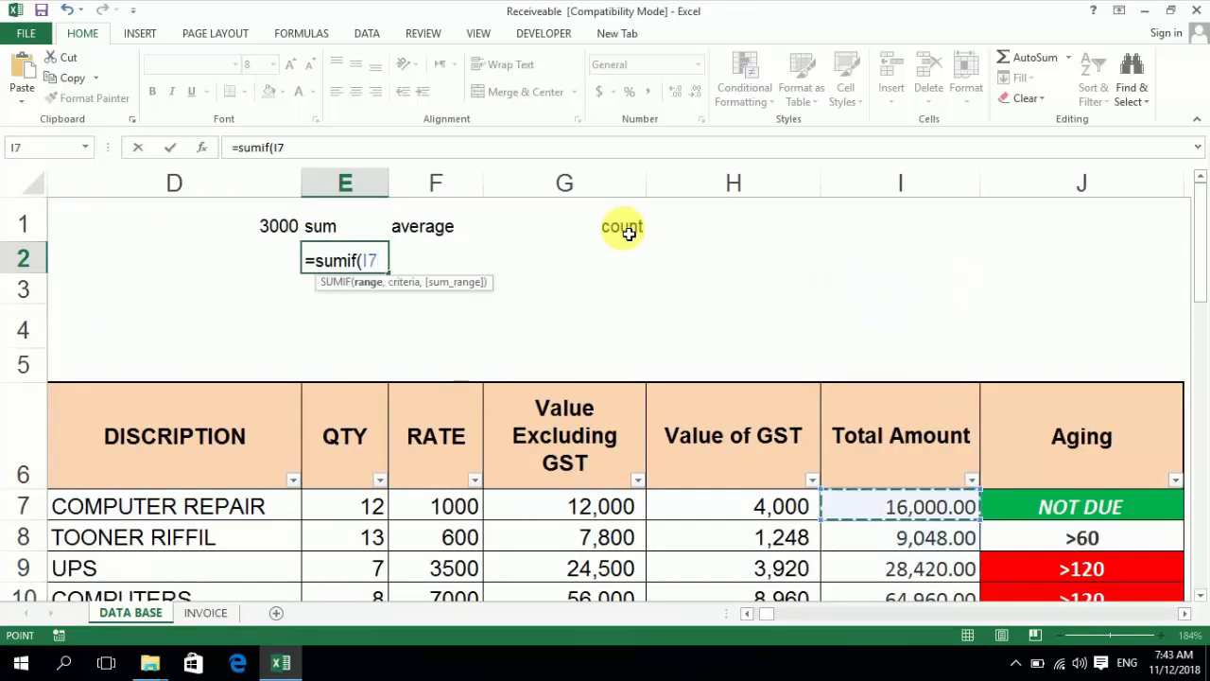
key(ctrl+shift+Down)
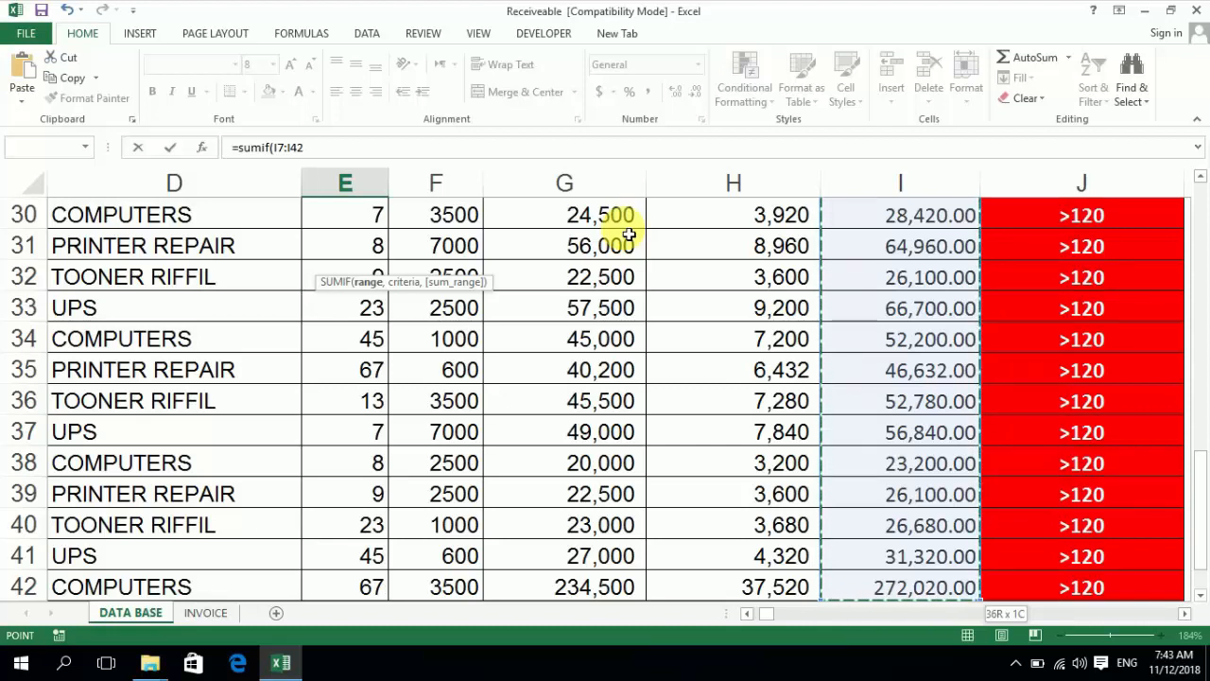
- Use the comparison value cell D1 as the criteria argument of the SUMIF formula
text(,)
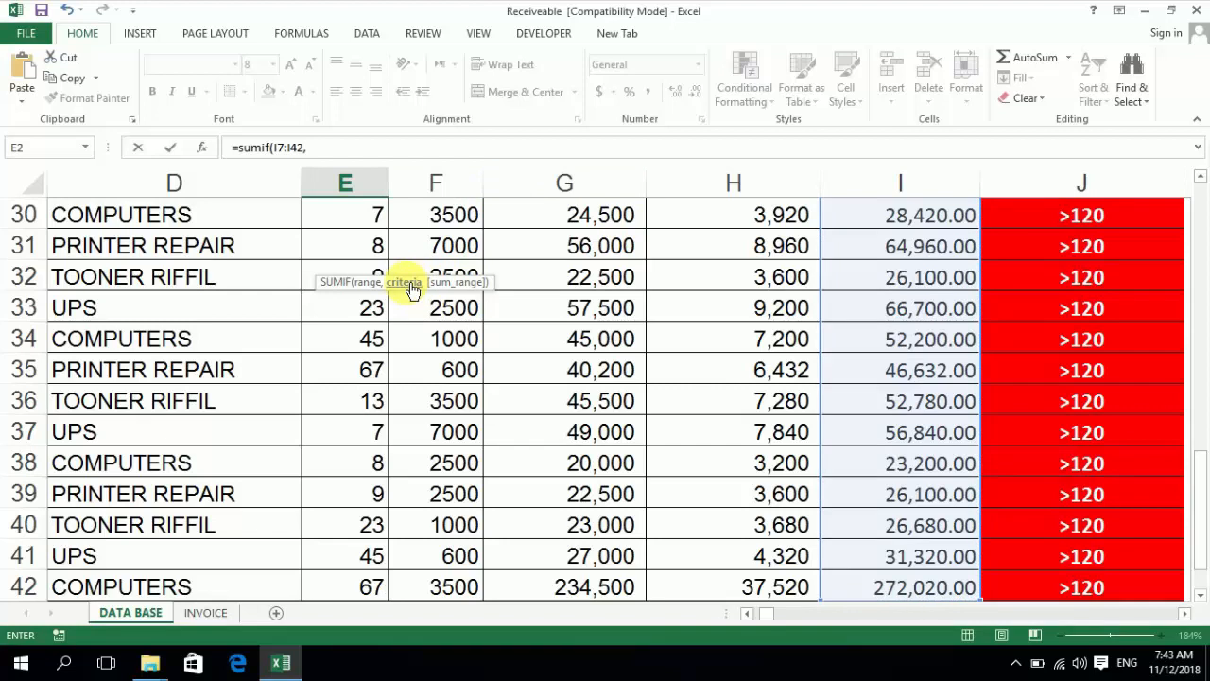
key(Up)
key(Left)
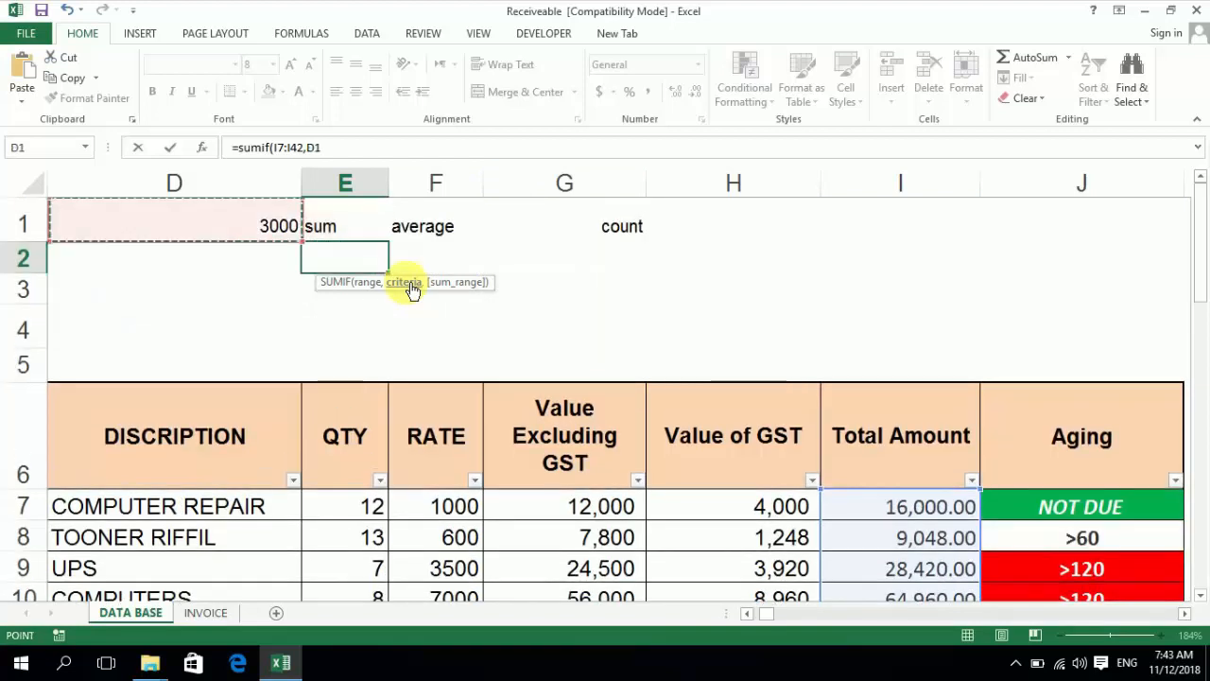
key(Left)
key(Left)
key(Right)
key(Right)
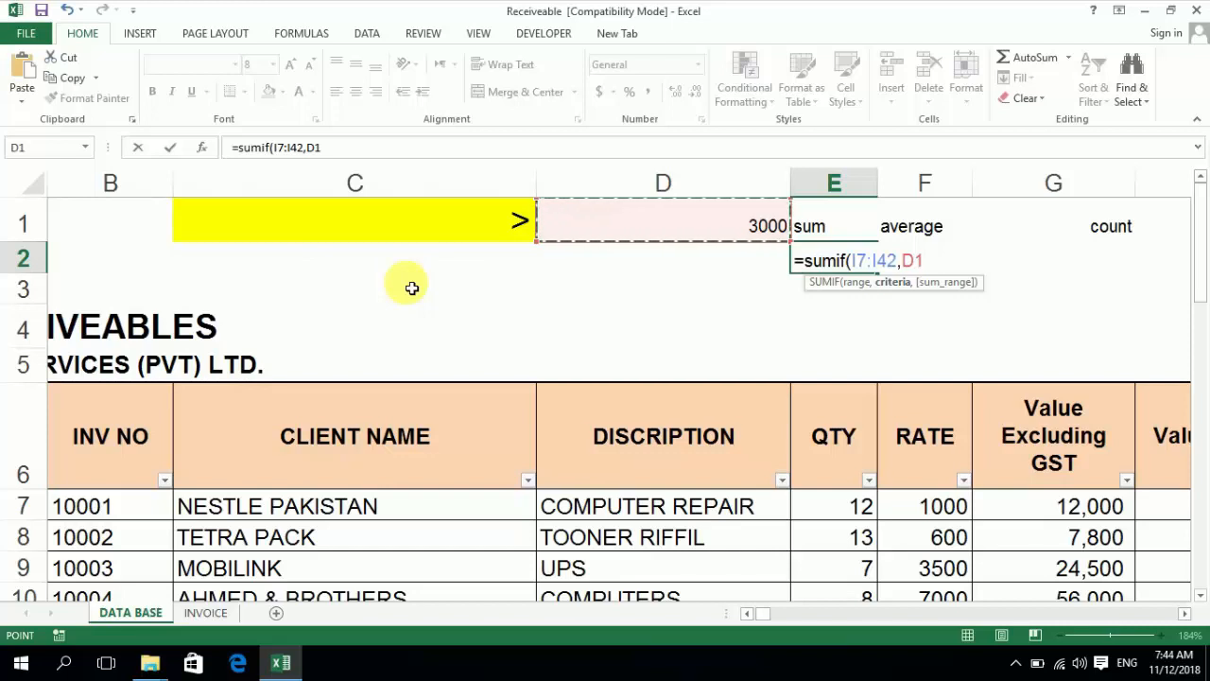
text(,)
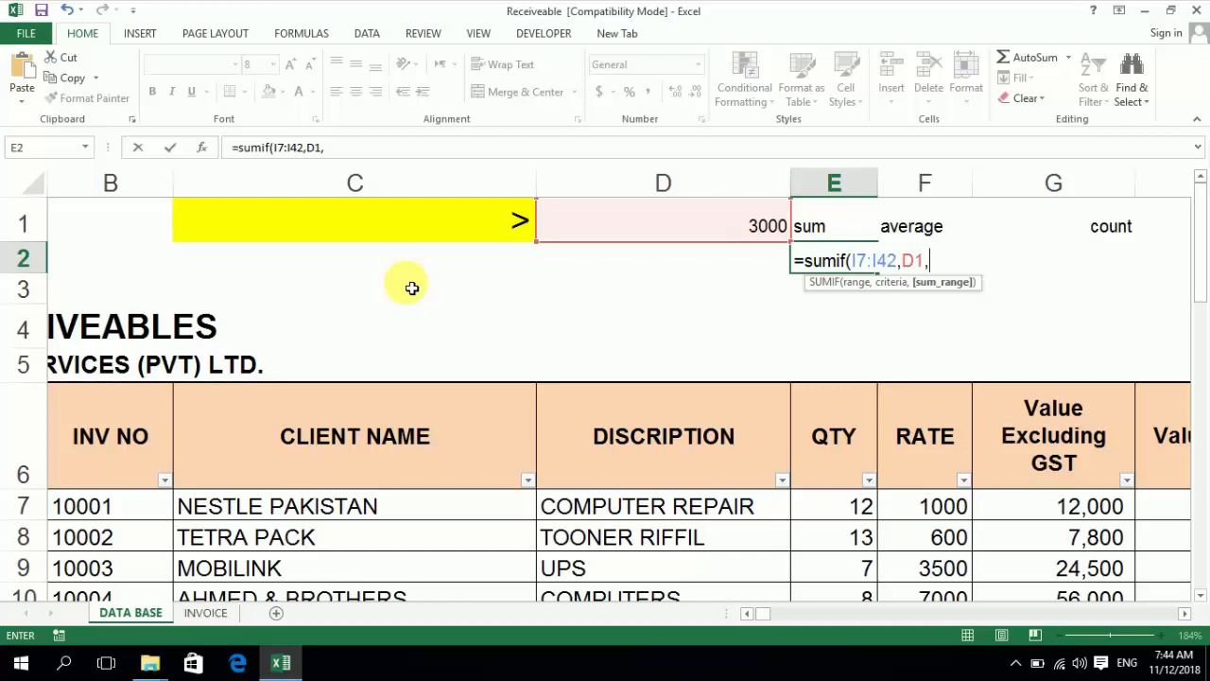
- Set the SUMIF sum range to the Total Amount cells I7:I42 and complete the formula
key(Right)
key(Right)
key(Right)
key(Right)
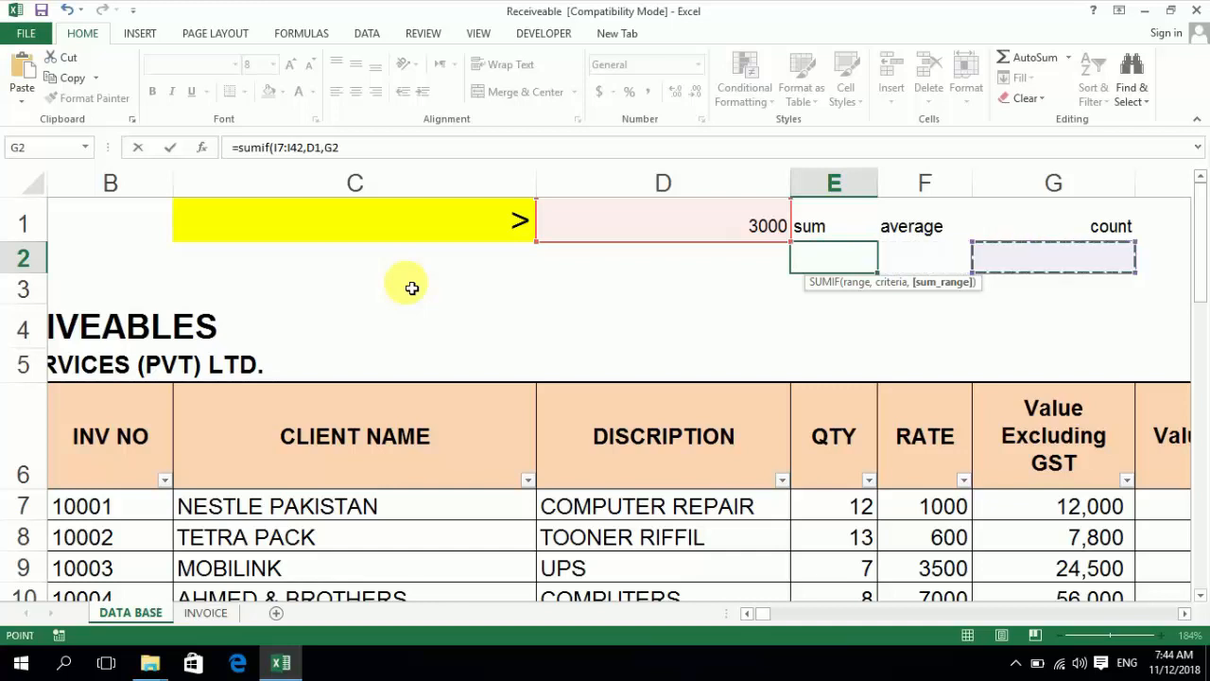
key(Down)
key(Down)
key(Down)
key(Down)
key(Down)
key(Down)
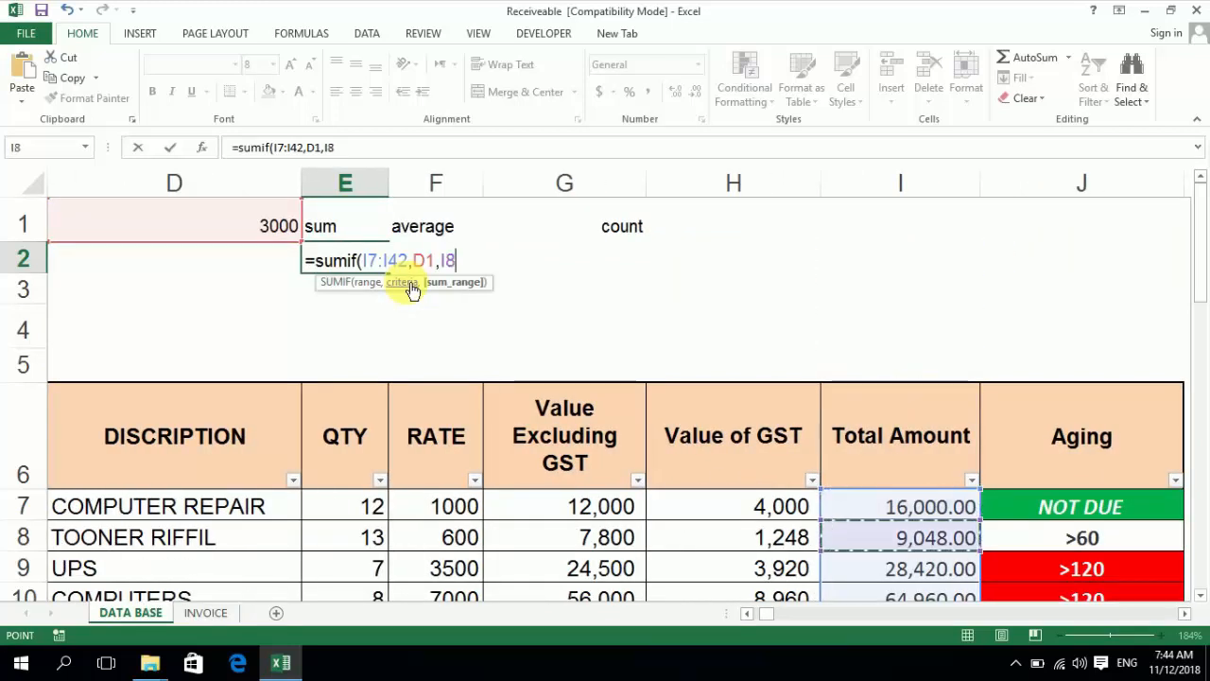
key(Up)
key(ctrl+shift+Down)
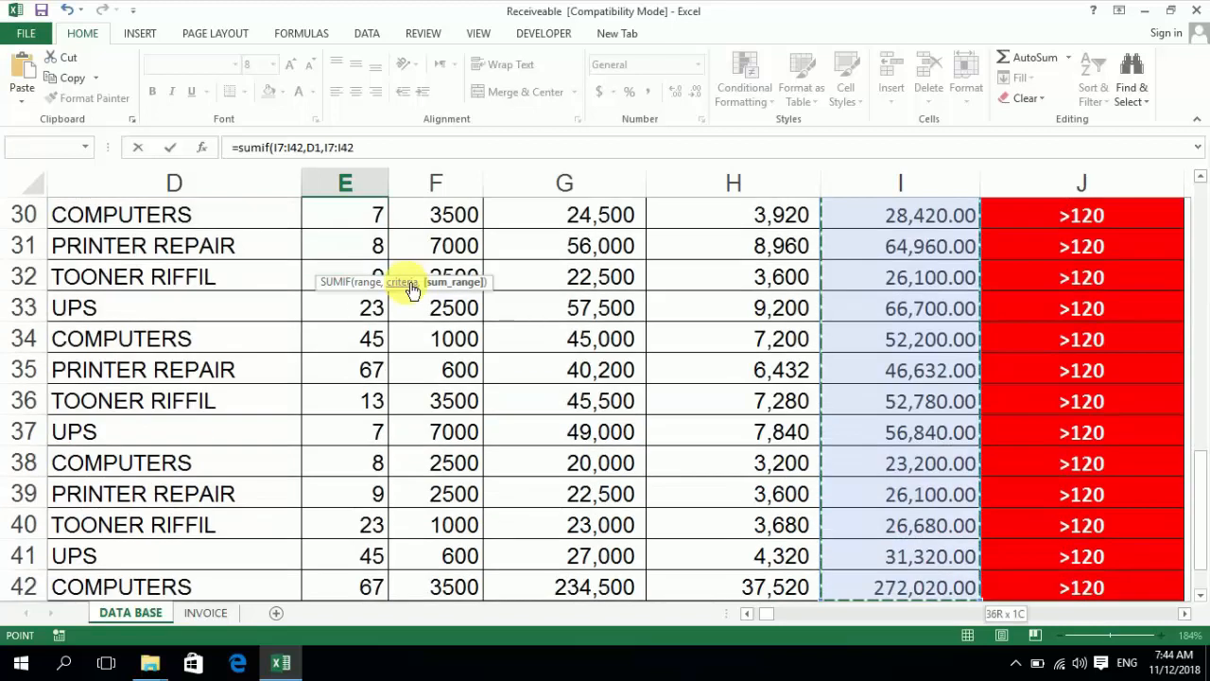
text())
key(Return)
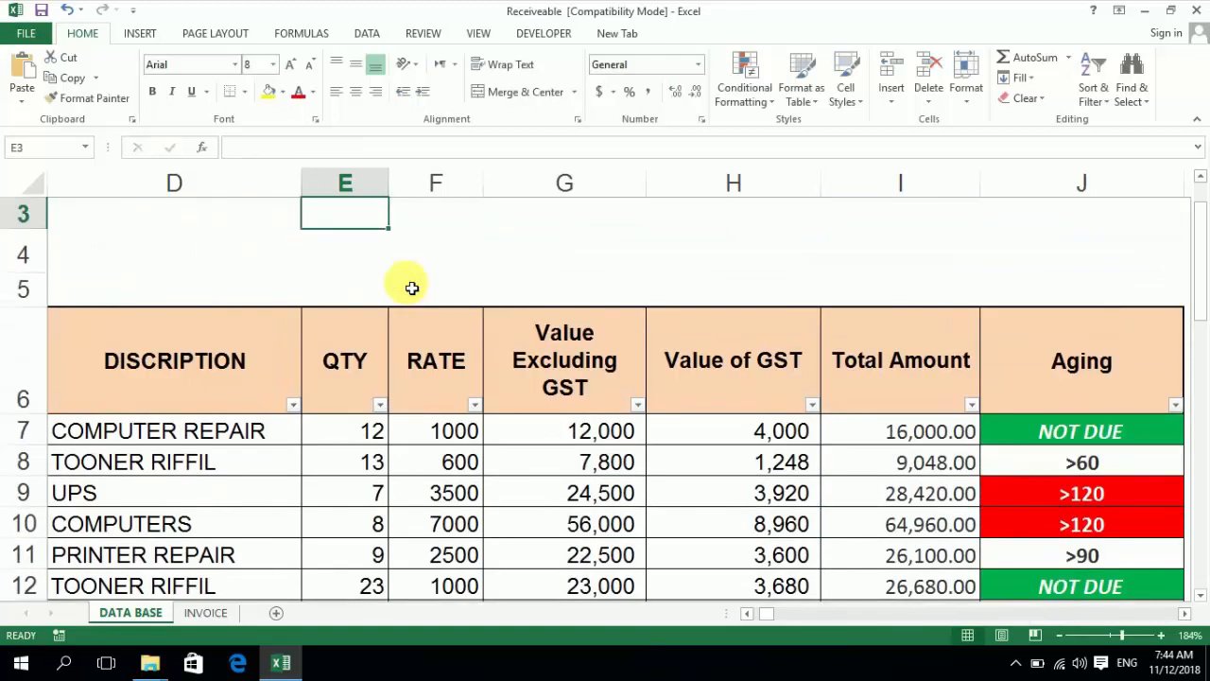
- Check the result of the SUMIF formula in cell E2 and inspect the cells it references
key(Up)
key(Up)
key(Down)
key(Down)
key(Up)
key(Up)
key(Left)
key(Left)
key(Left)
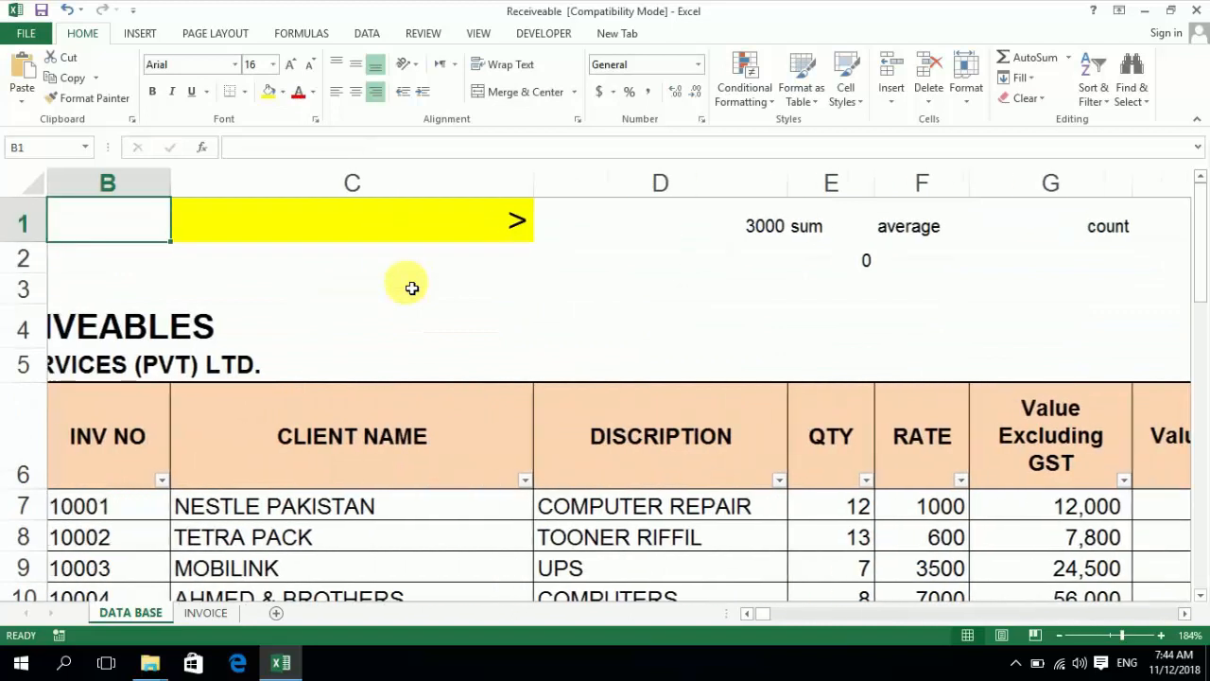
key(Right)
key(Right)
key(Right)
key(Down)
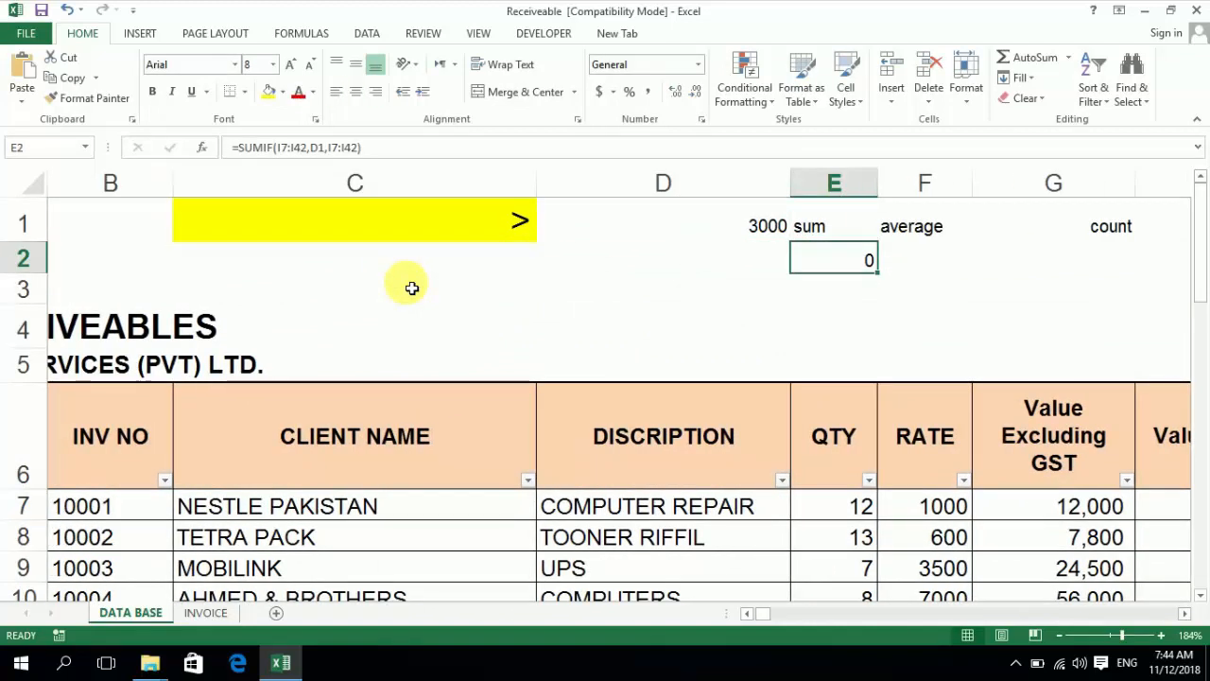
key(F2)
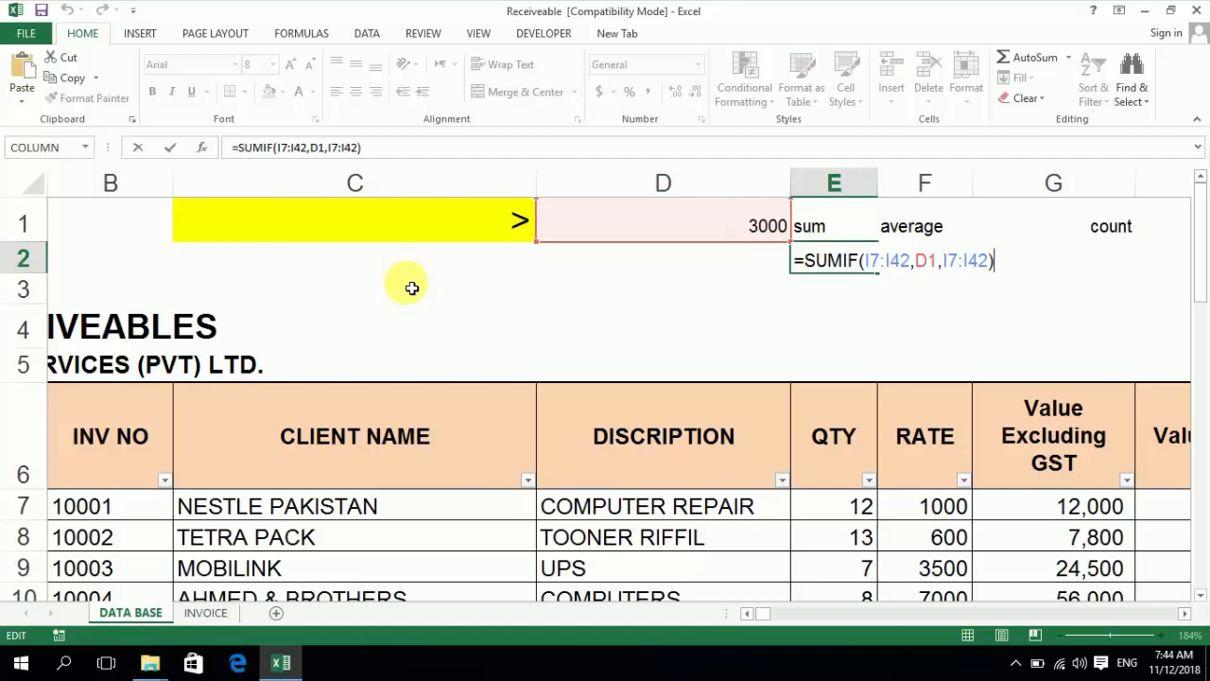
key(Return)
- Set the comparison value in cell D1 to 1248 and check the sum in E2
key(Right)
key(Right)
key(Right)
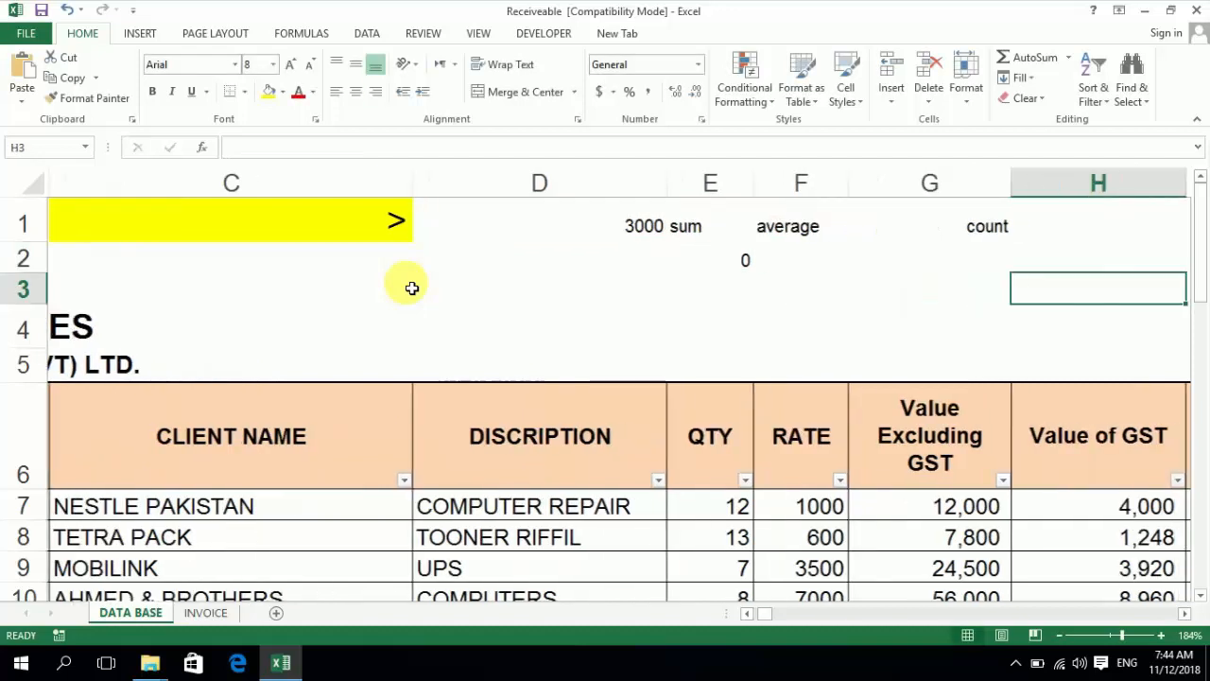
key(Right)
key(Down)
key(Up)
key(Up)
key(Left)
key(Left)
key(Left)
key(Left)
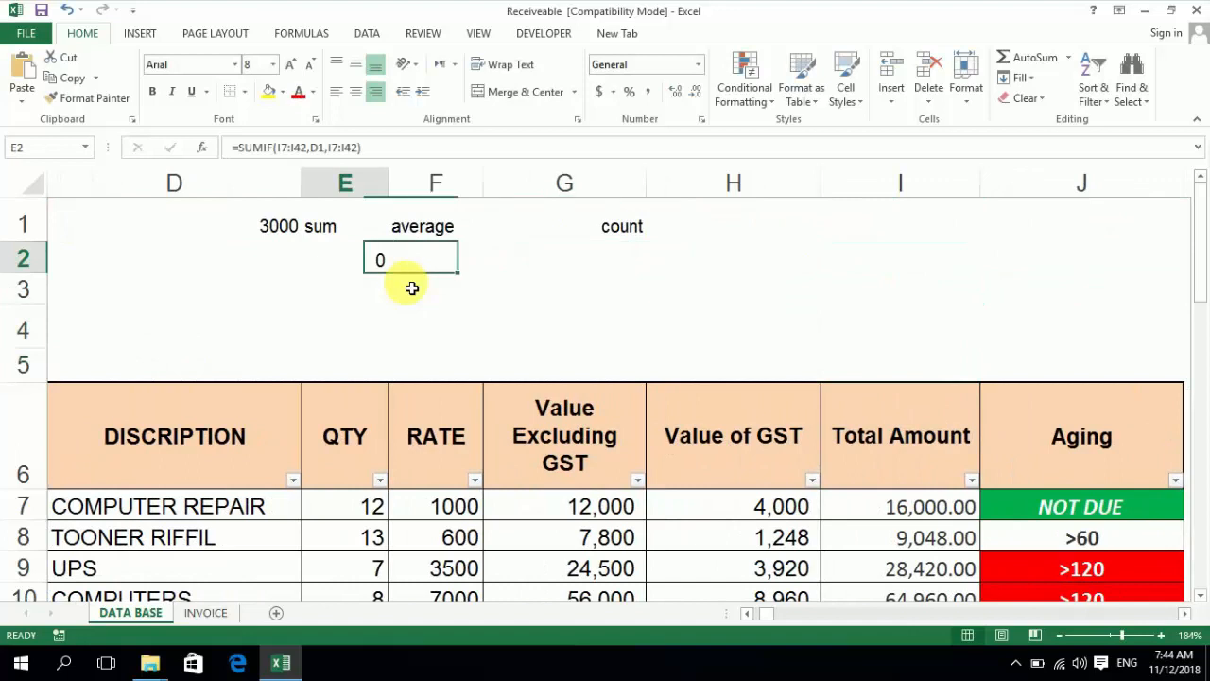
key(Left)
key(Up)
key(Down)
key(Up)
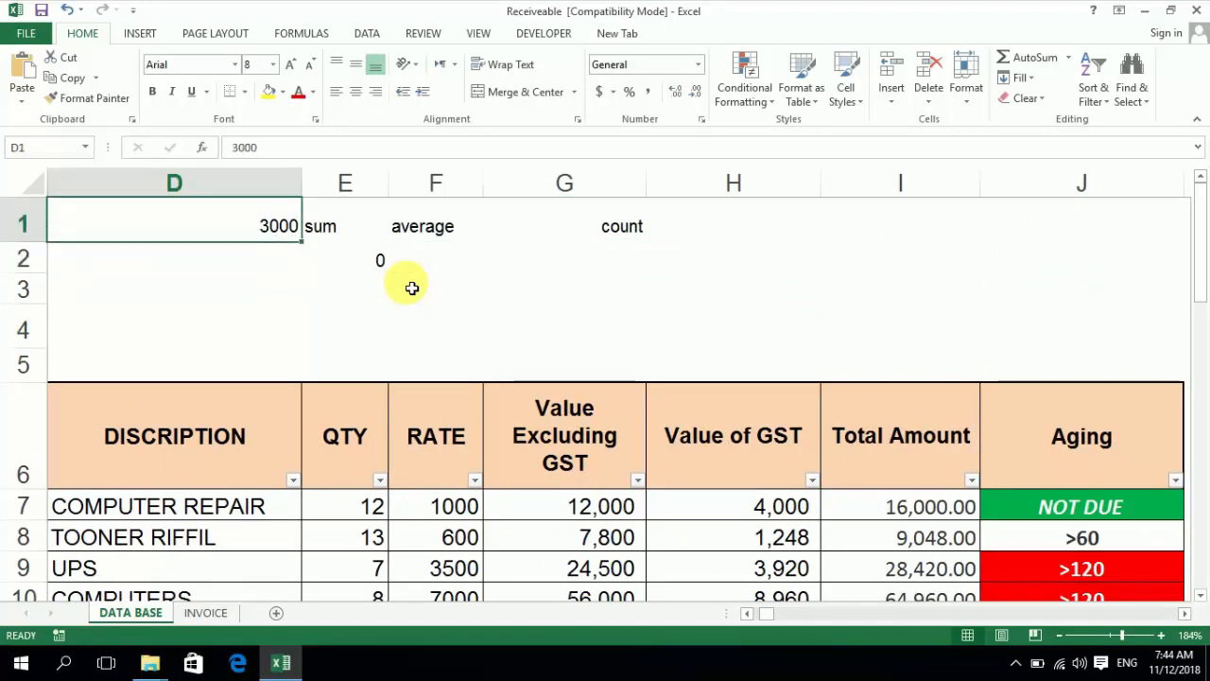
text(1248)
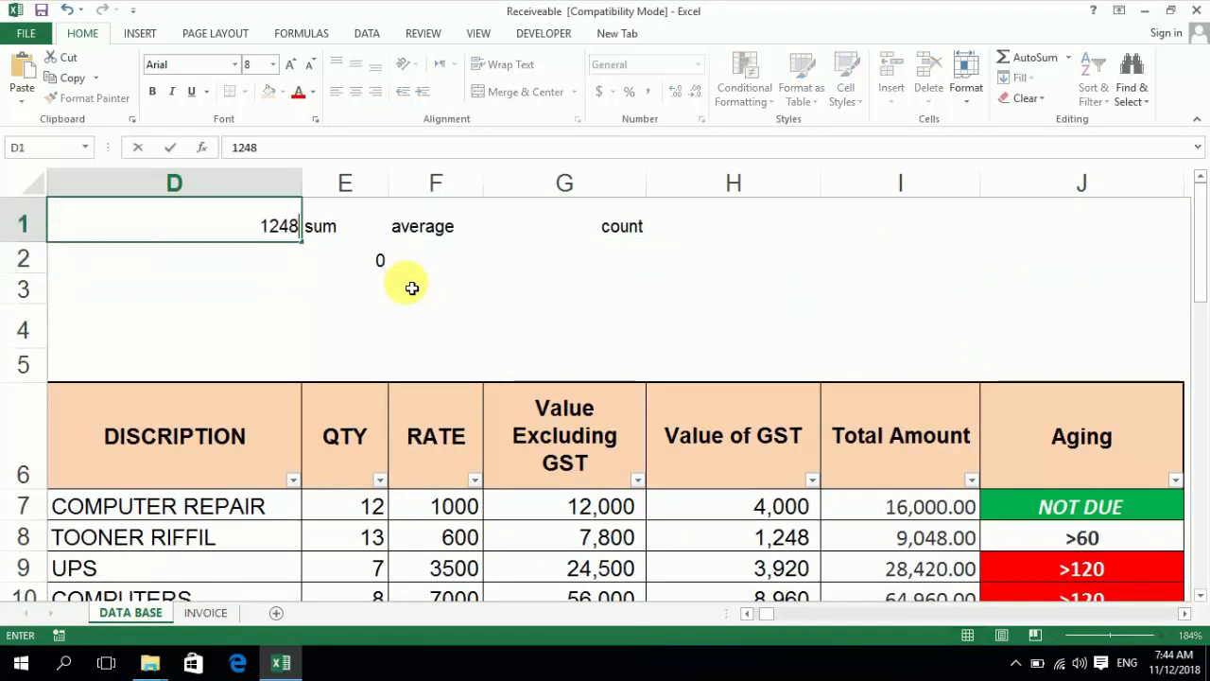
key(Return)
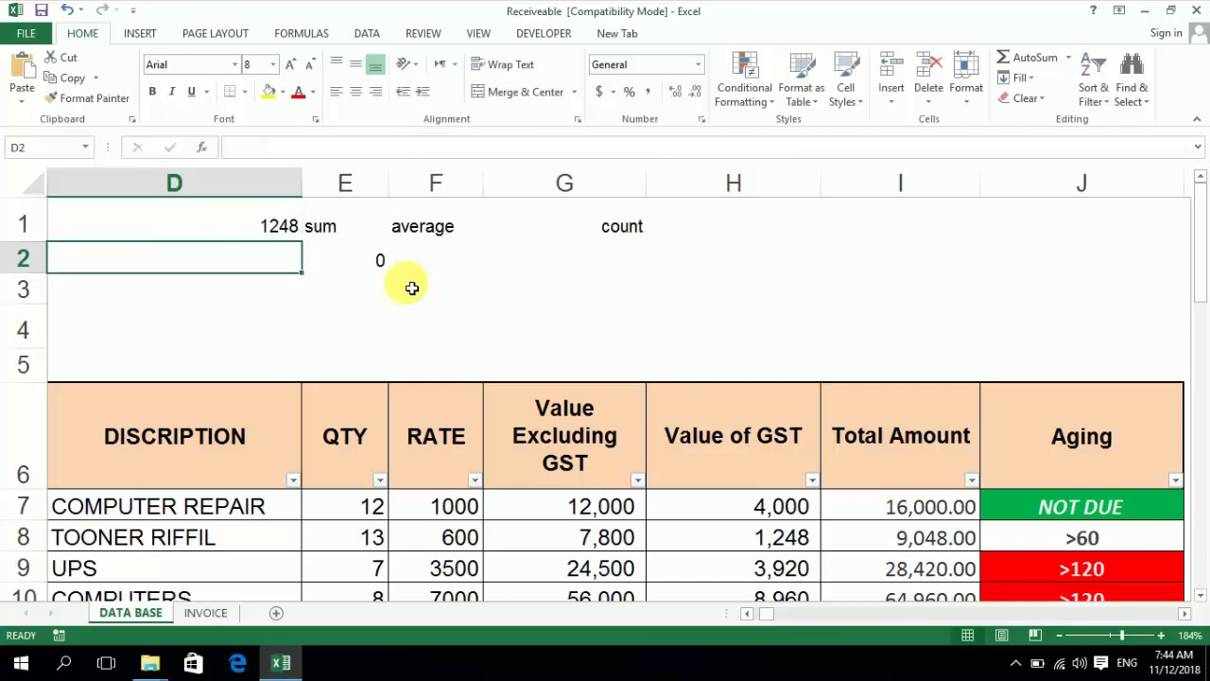
key(Right)
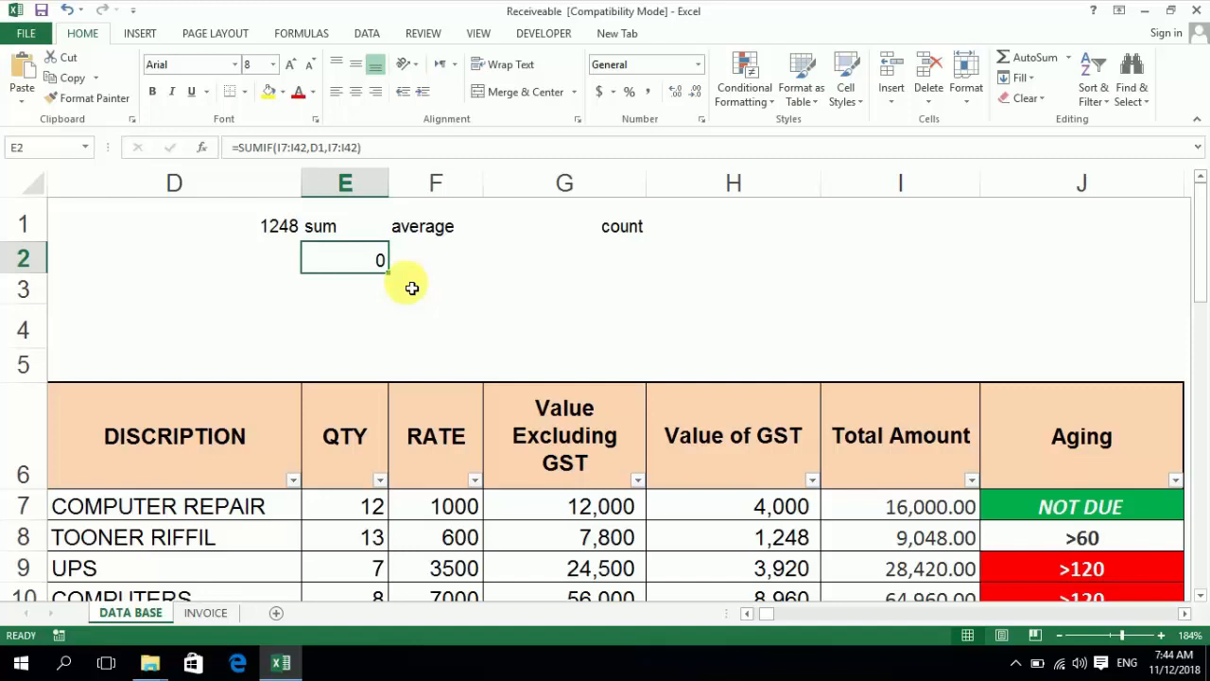
- Set the comparison value in cell D1 to 9048, matching an entry in the Total Amount column, and check the sum
key(Right)
key(Right)
key(Down)
key(Up)
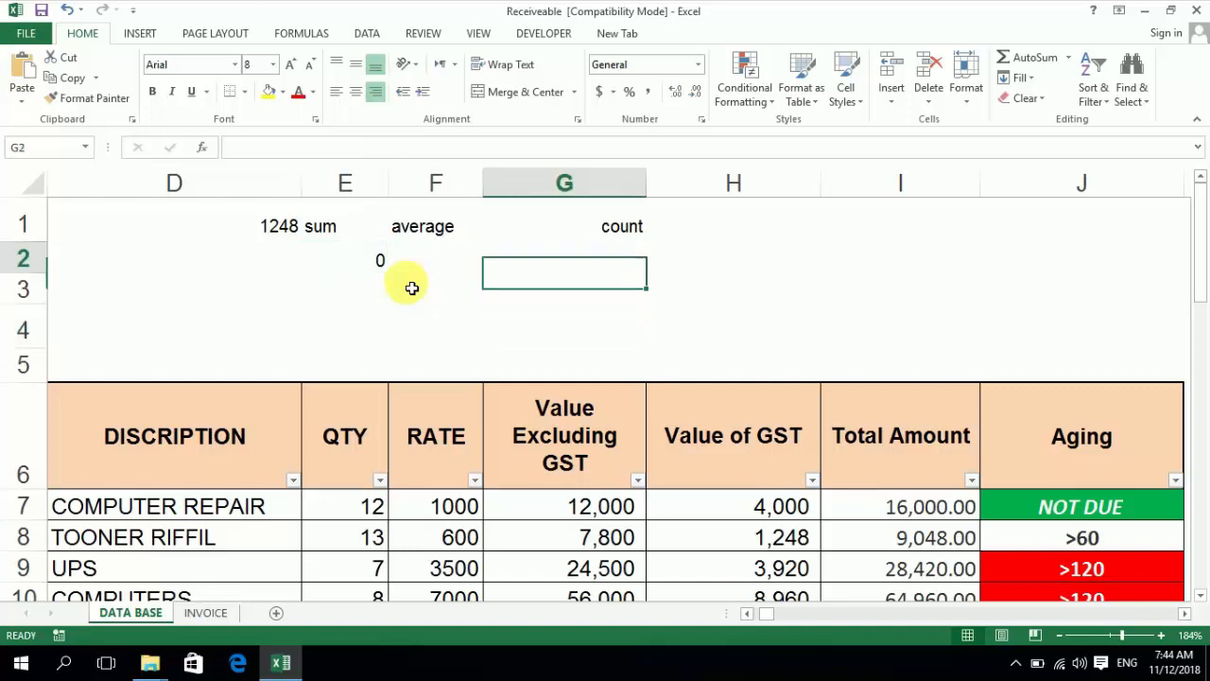
key(Left)
key(Left)
key(Up)
key(Left)
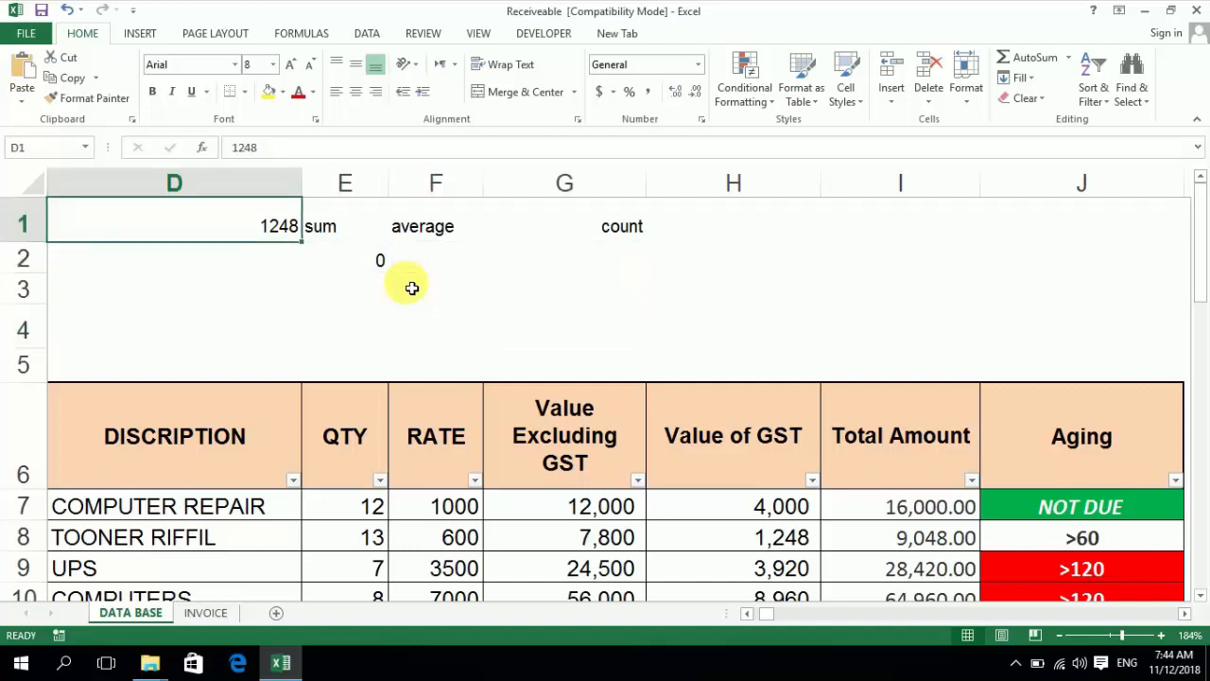
text(9048)
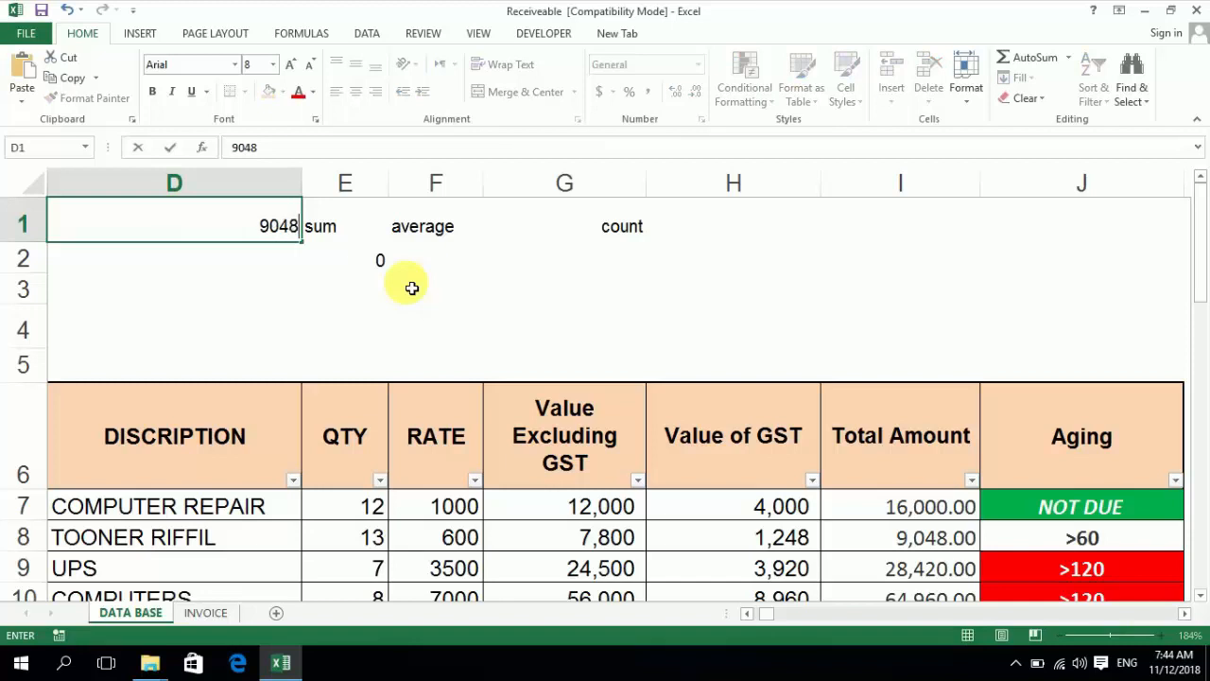
key(Right)
key(Down)
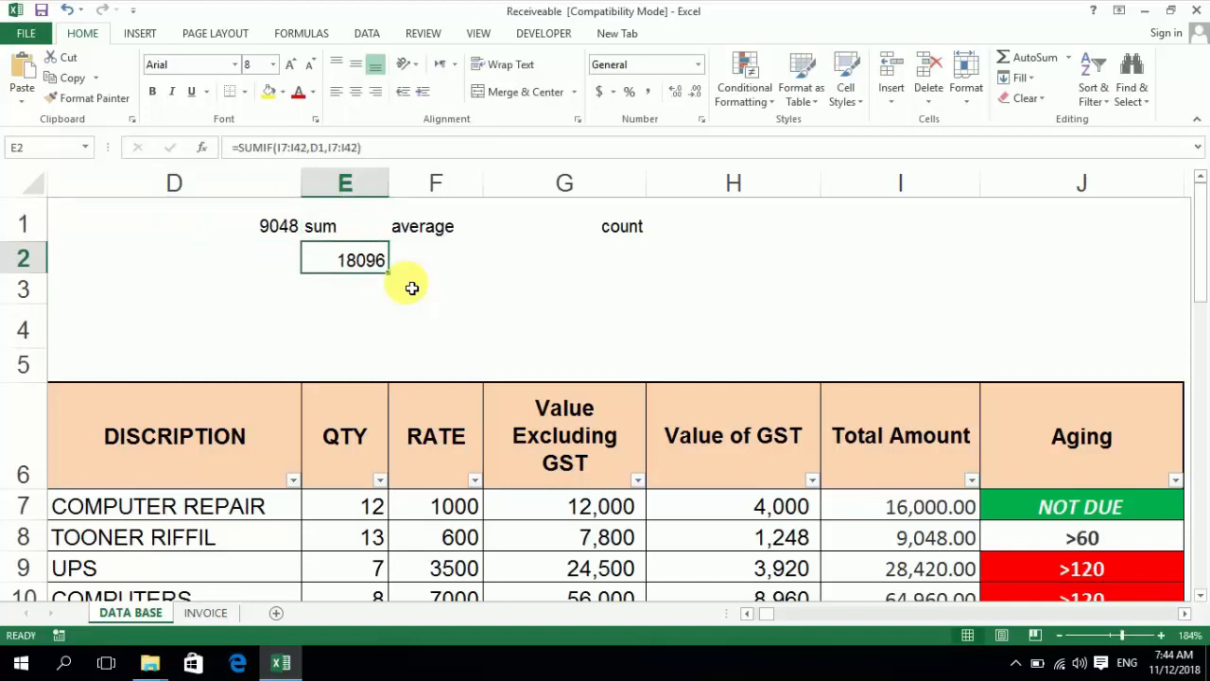
- Filter the Total Amount column to show only the 9,048.00 entries
click(972, 479)
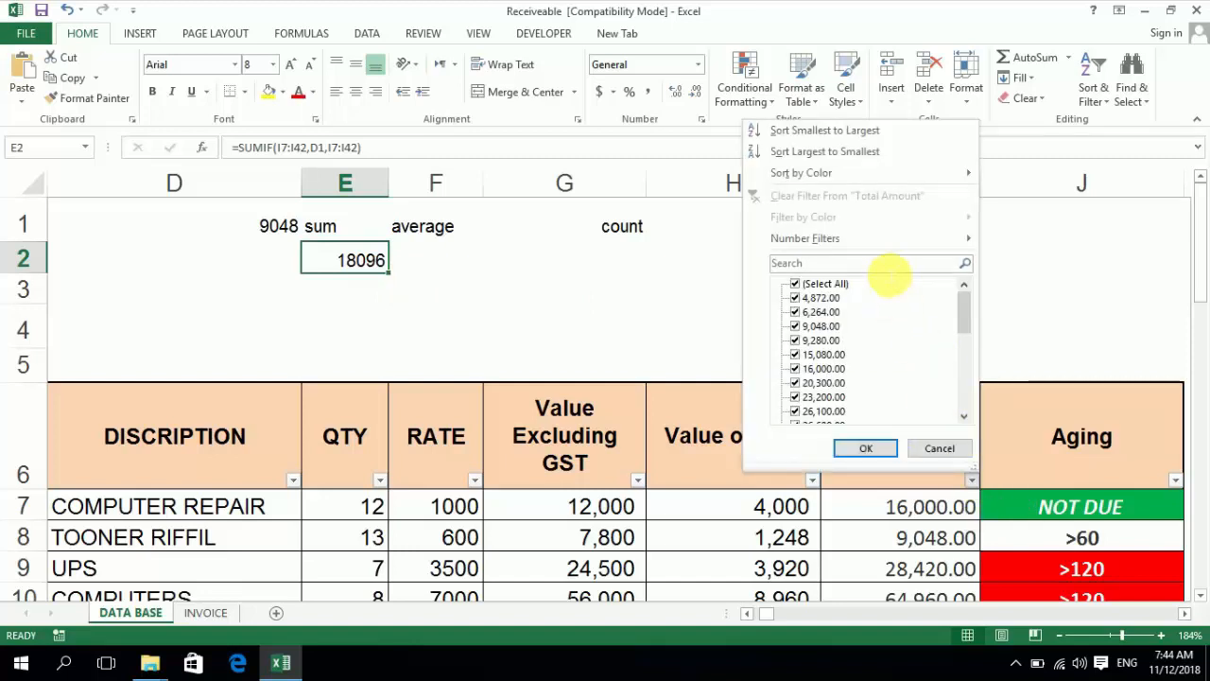
click(886, 268)
text(9048)
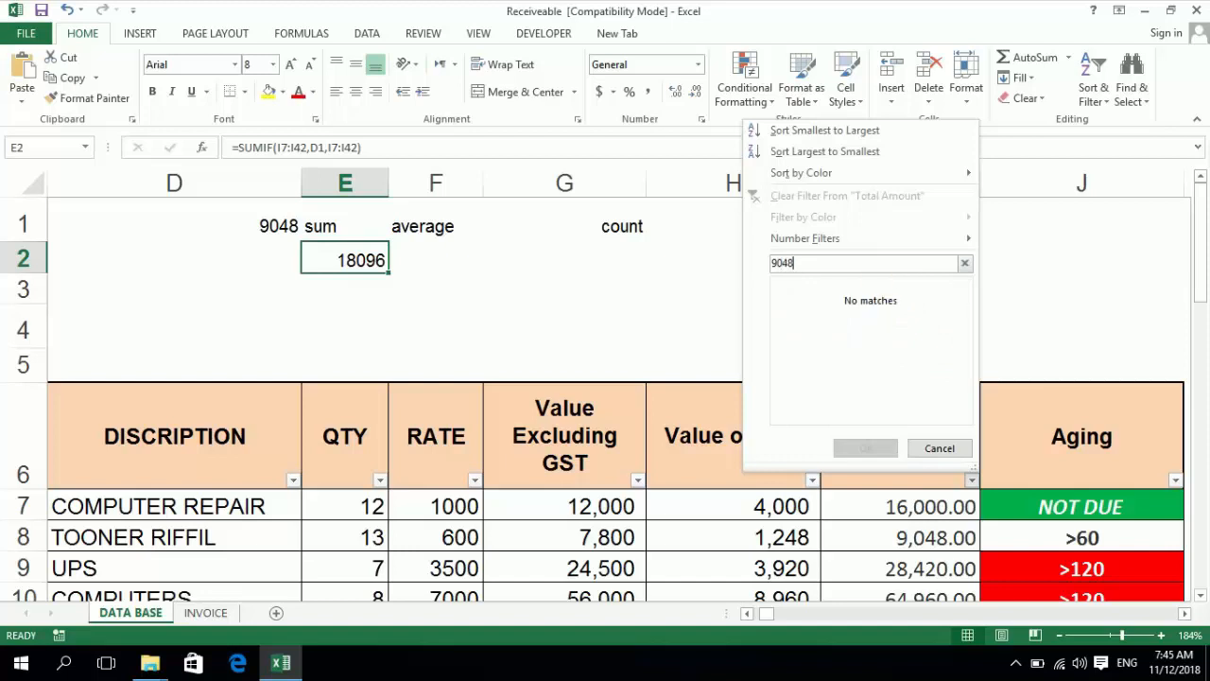
key(BackSpace)
key(BackSpace)
key(BackSpace)
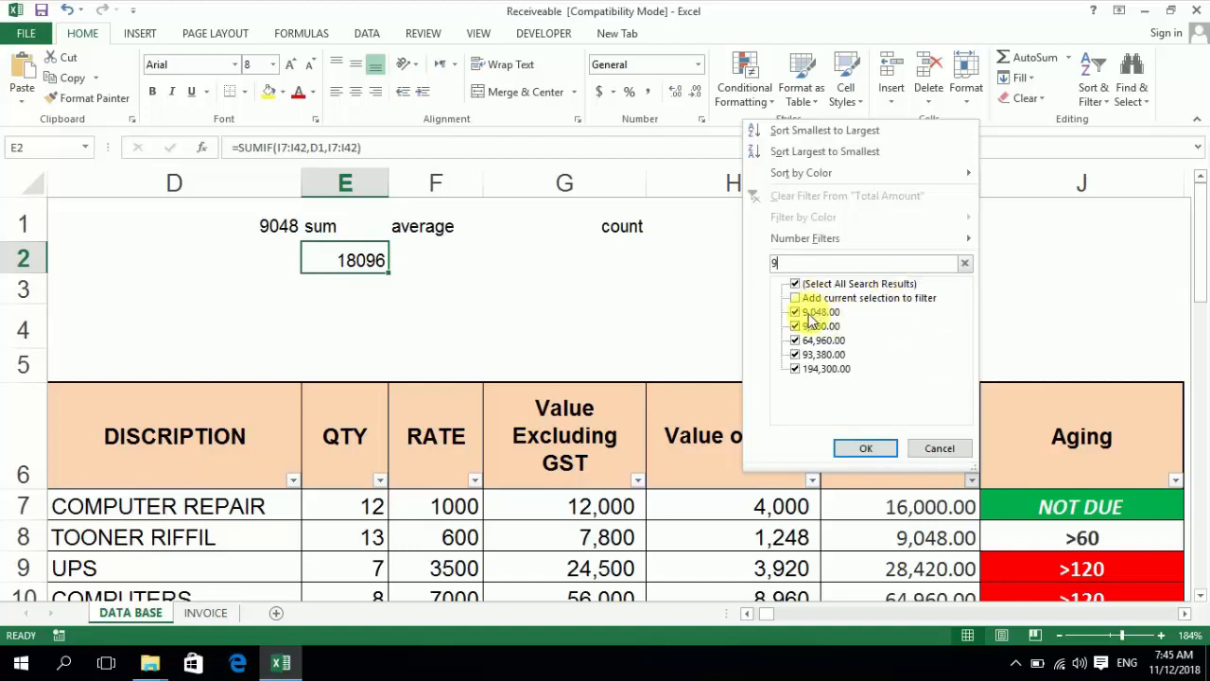
click(809, 284)
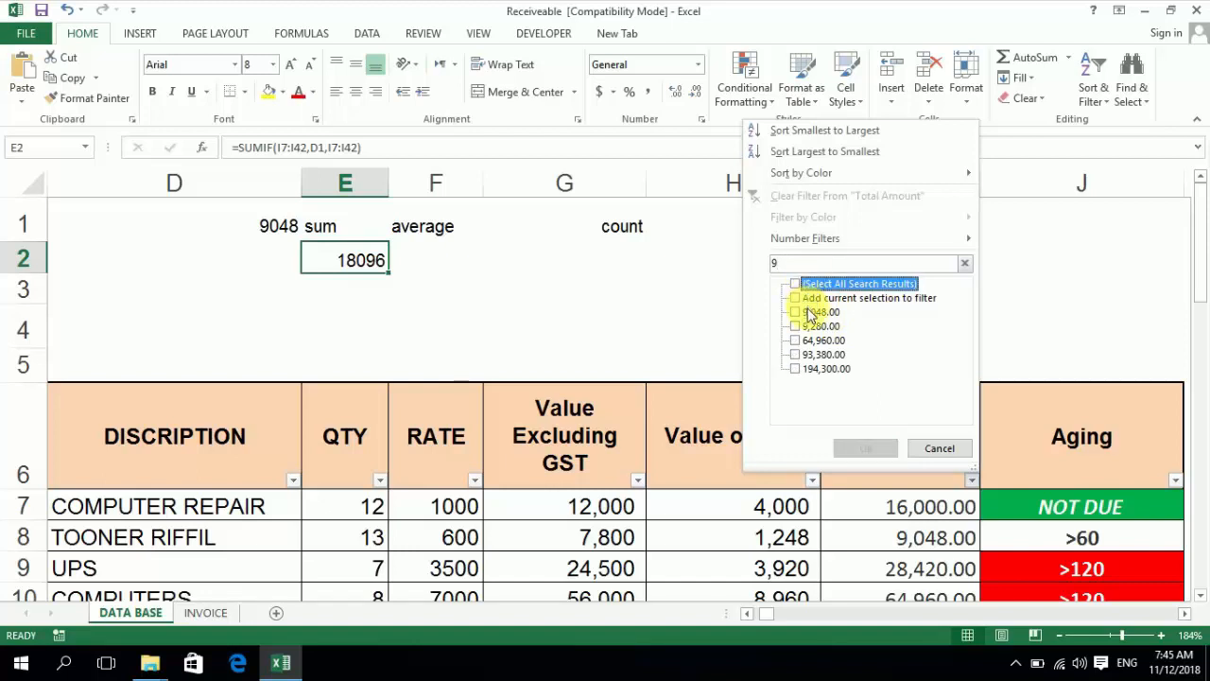
click(800, 312)
click(864, 446)
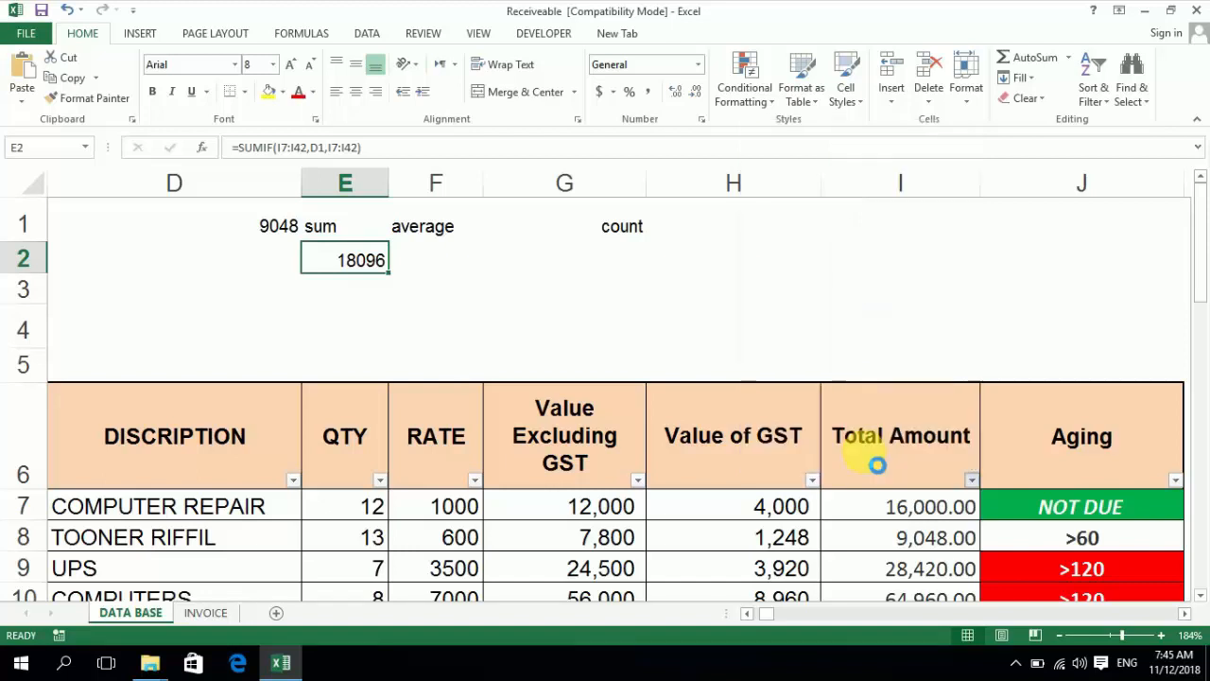
- Select the filtered Total Amount cells and compare their sum with the SUMIF result in E2
key(Return)
key(Down)
key(Right)
key(Right)
key(Right)
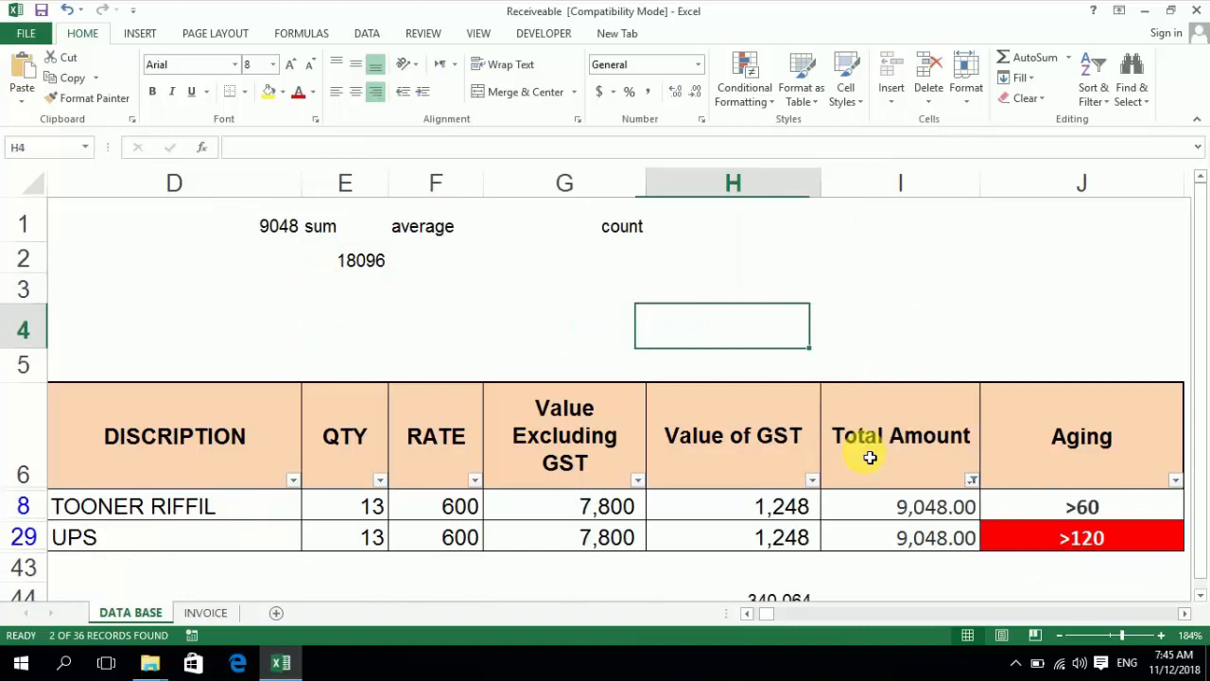
key(Right)
key(Down)
key(Down)
key(Down)
key(Down)
key(Up)
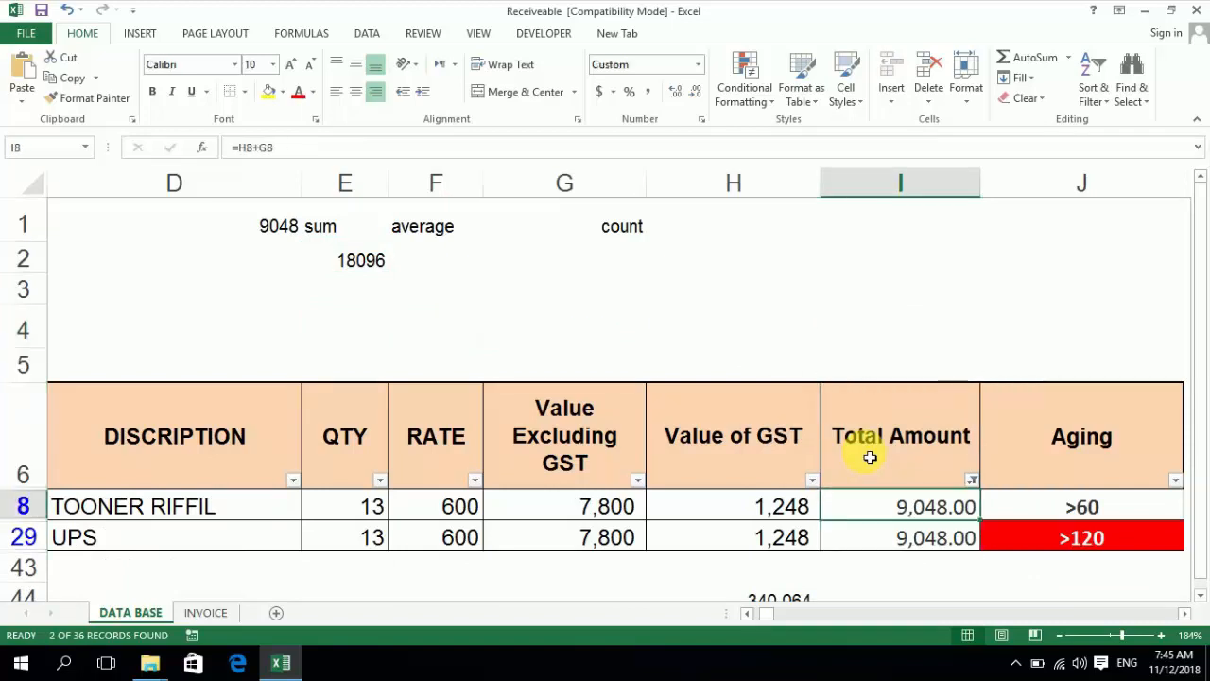
key(shift+Down)
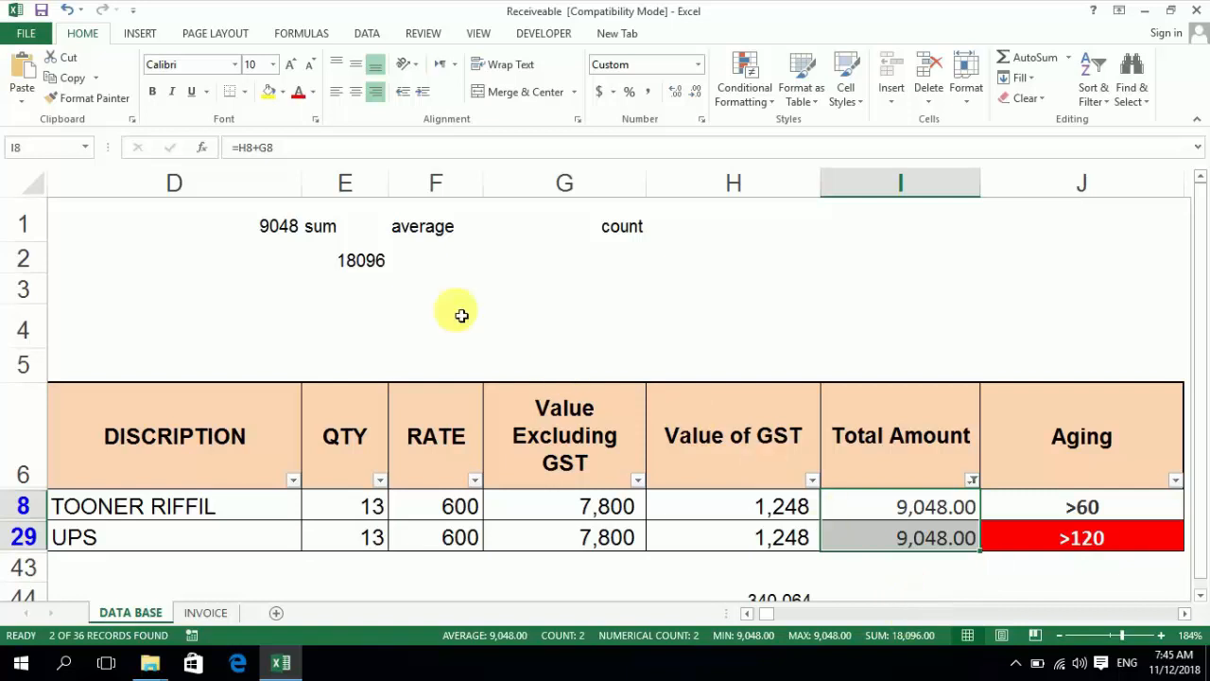
- Show all values in the Total Amount column again
click(973, 479)
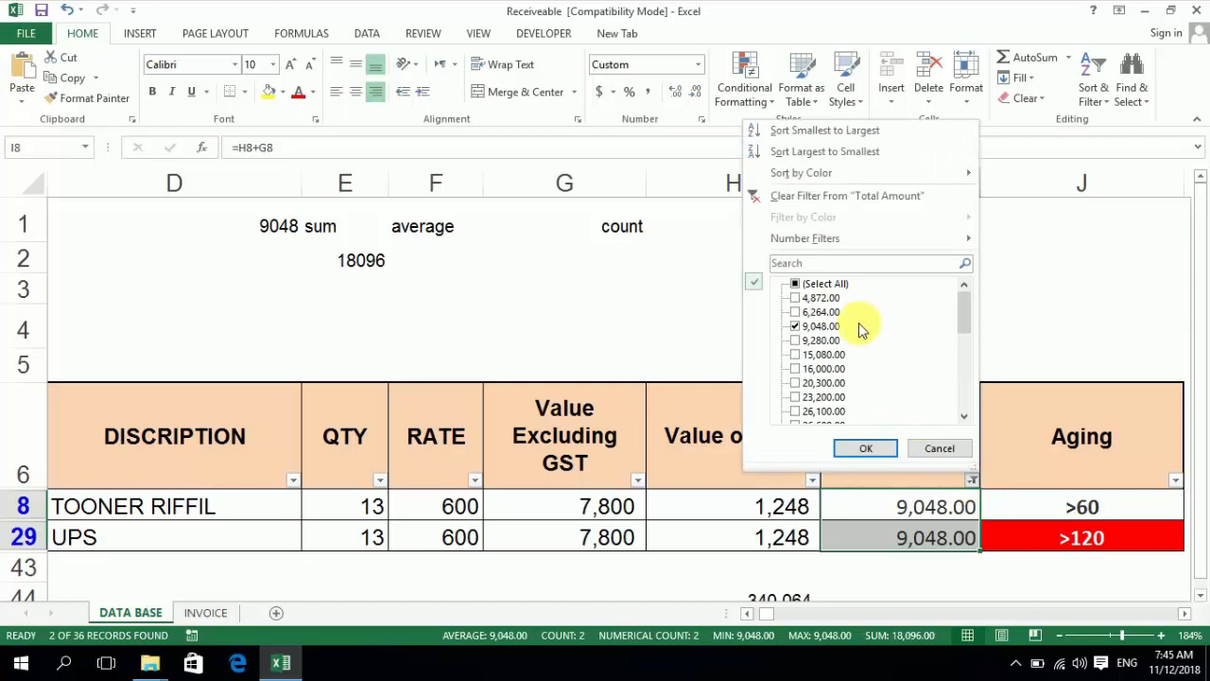
click(803, 284)
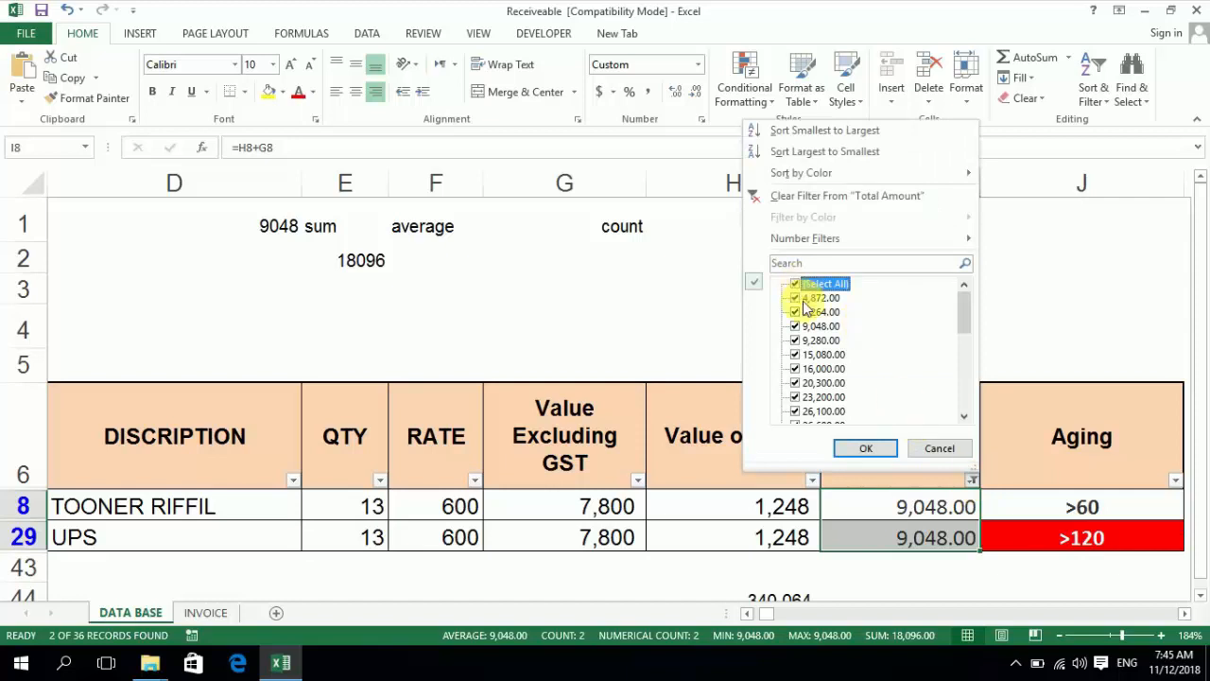
click(856, 448)
key(Up)
key(Up)
key(Up)
key(Up)
key(Up)
key(Up)
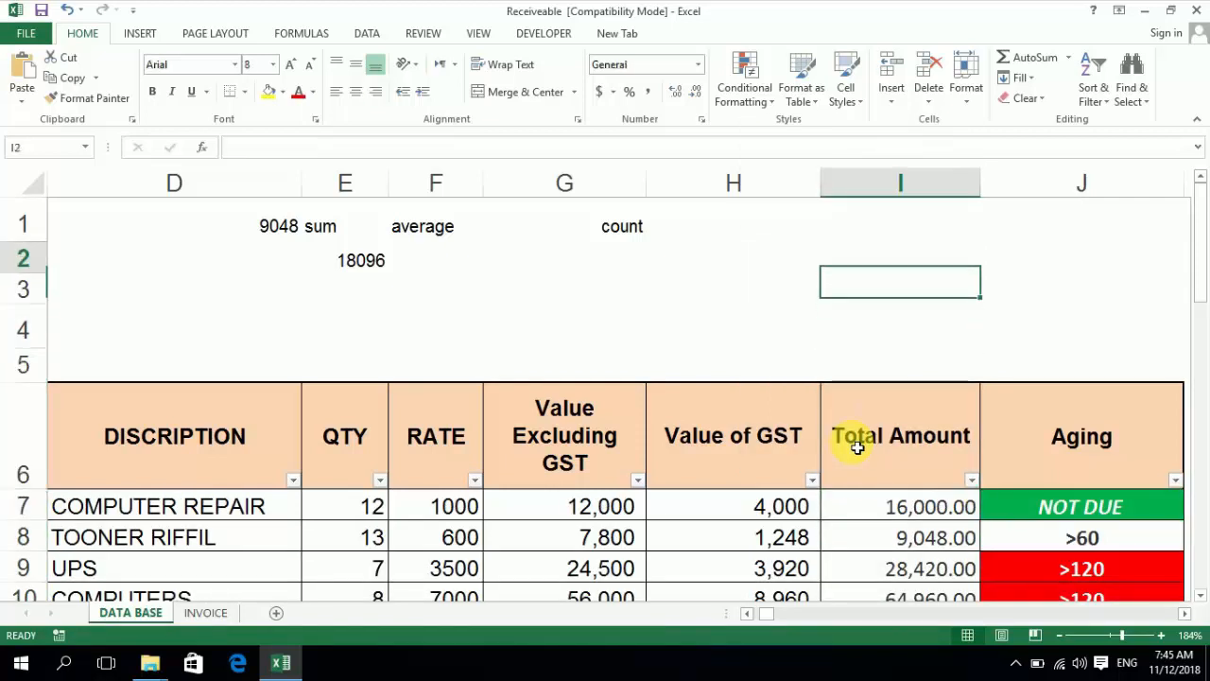
- Review the comparison value in D1, the SUMIF formula in E2 and the neighbouring cells in the calculation area
key(Left)
key(Left)
key(Left)
key(Left)
key(Left)
key(Left)
key(Right)
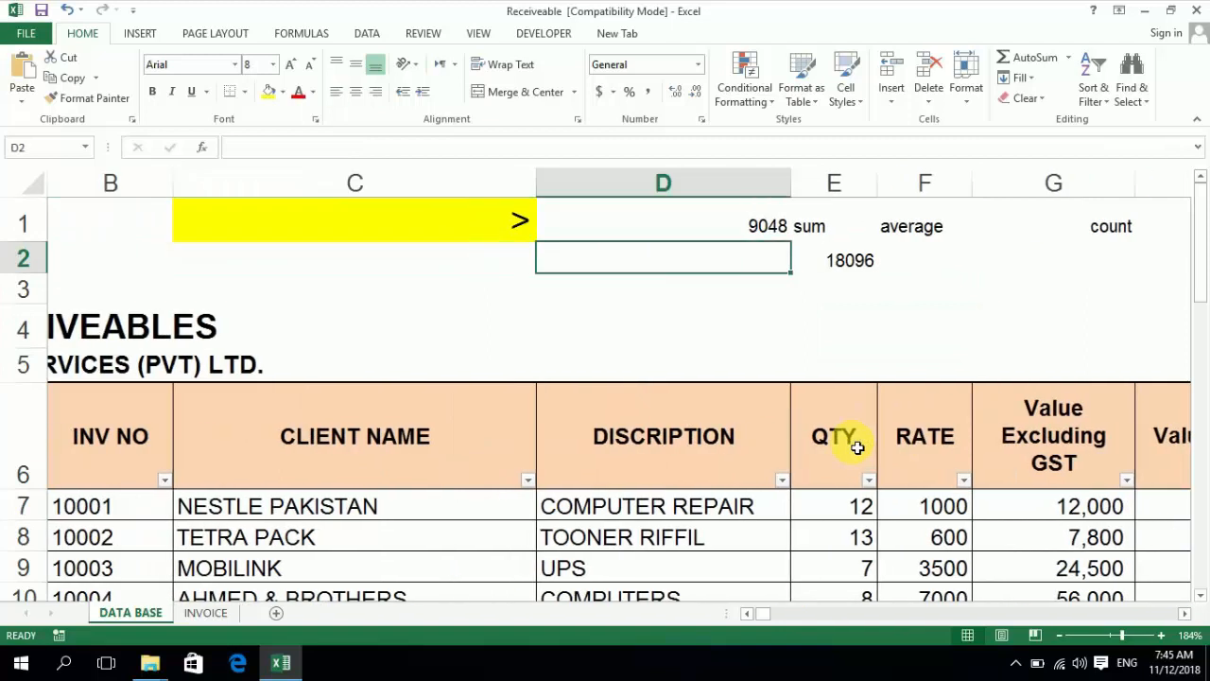
key(Up)
key(Right)
key(Down)
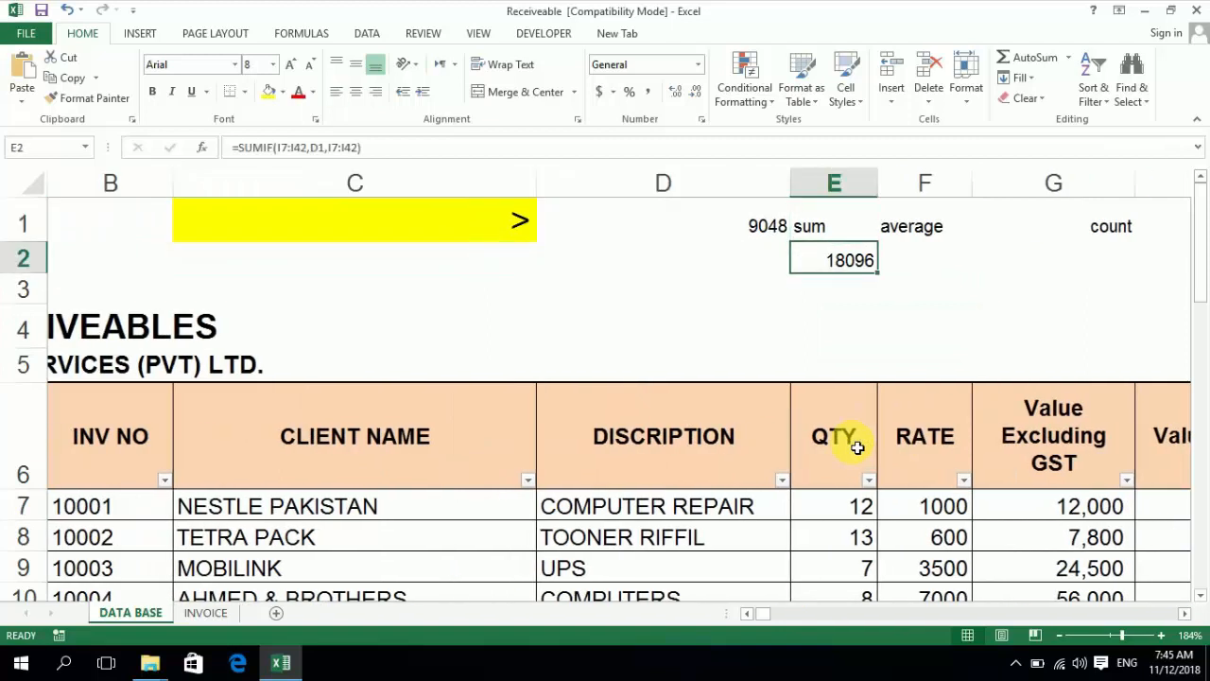
key(Right)
key(Right)
key(Right)
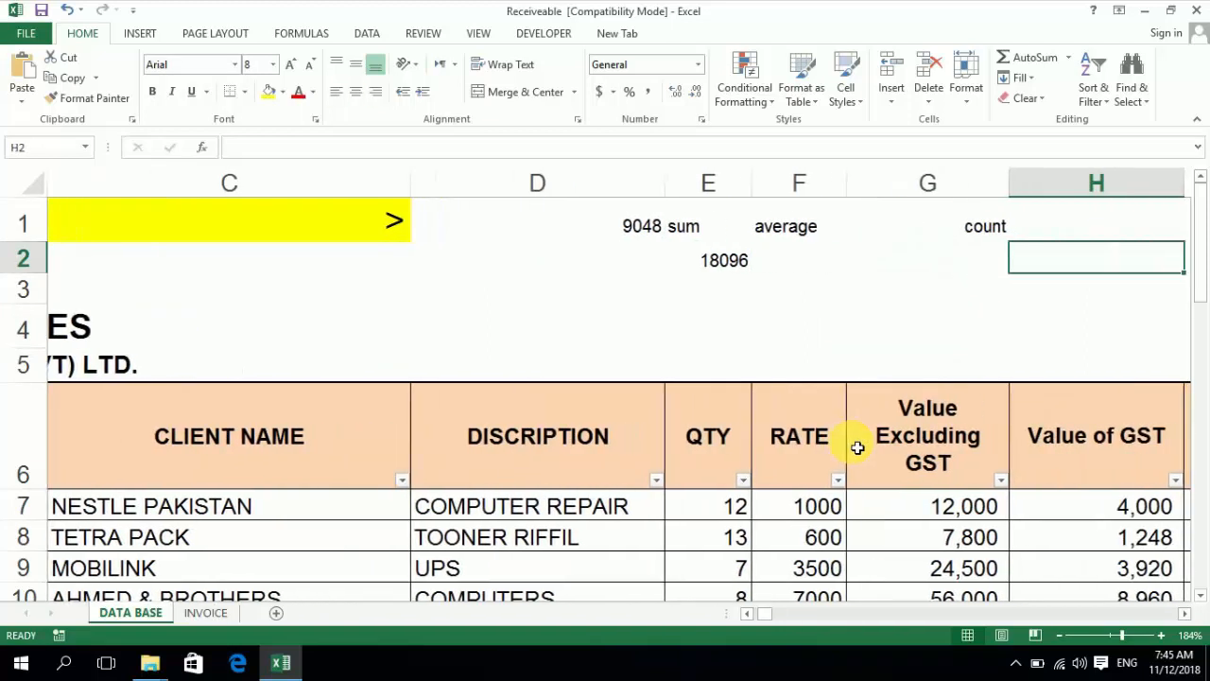
key(Left)
key(Left)
key(Left)
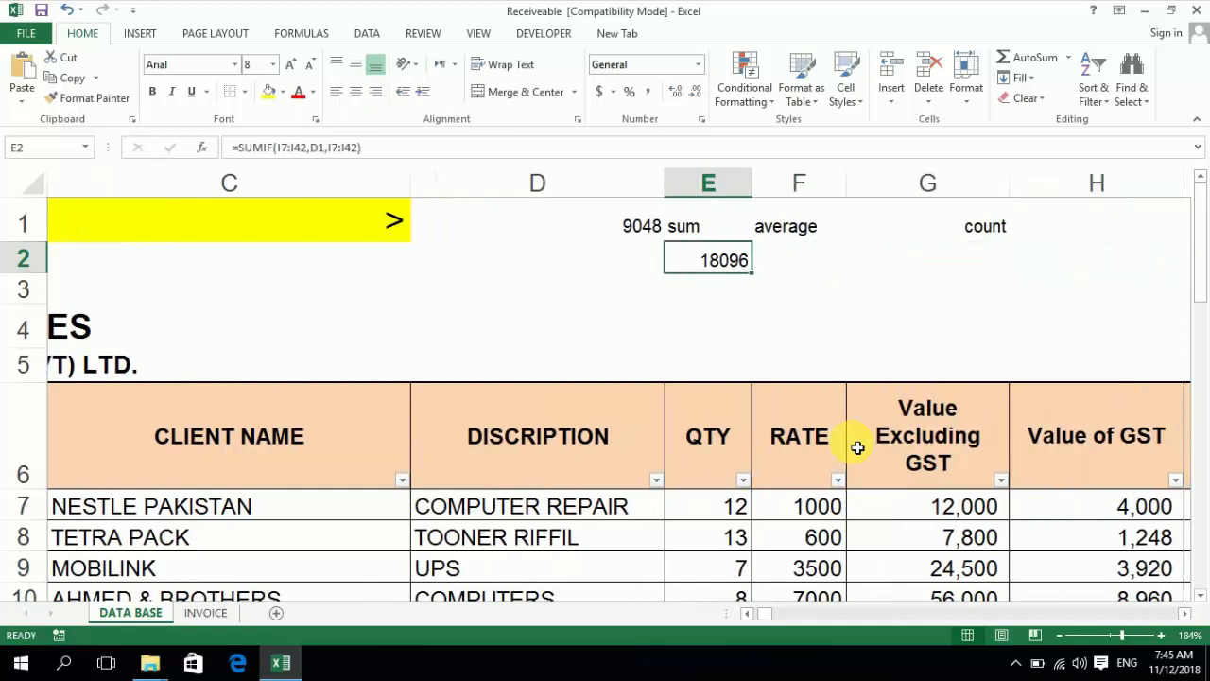
key(Right)
key(Left)
key(Left)
key(Up)
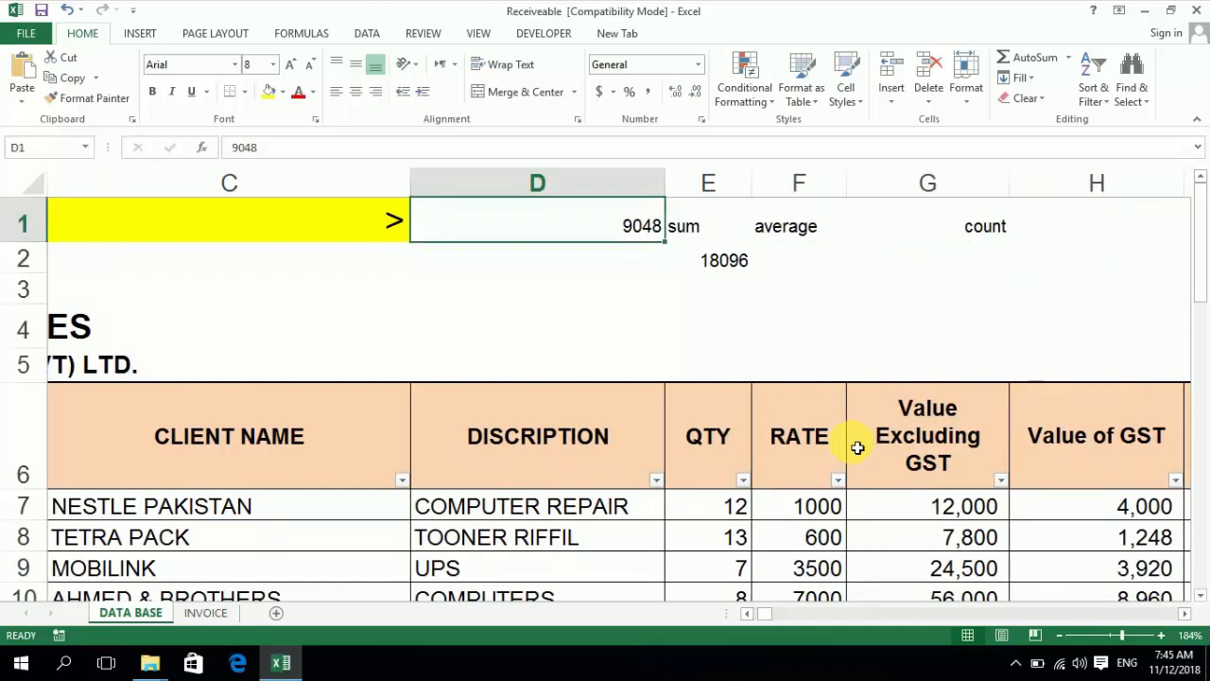
- Set the criterion in cell D1 to >8000 and check the sum in E2
key(Right)
key(Left)
text(>)
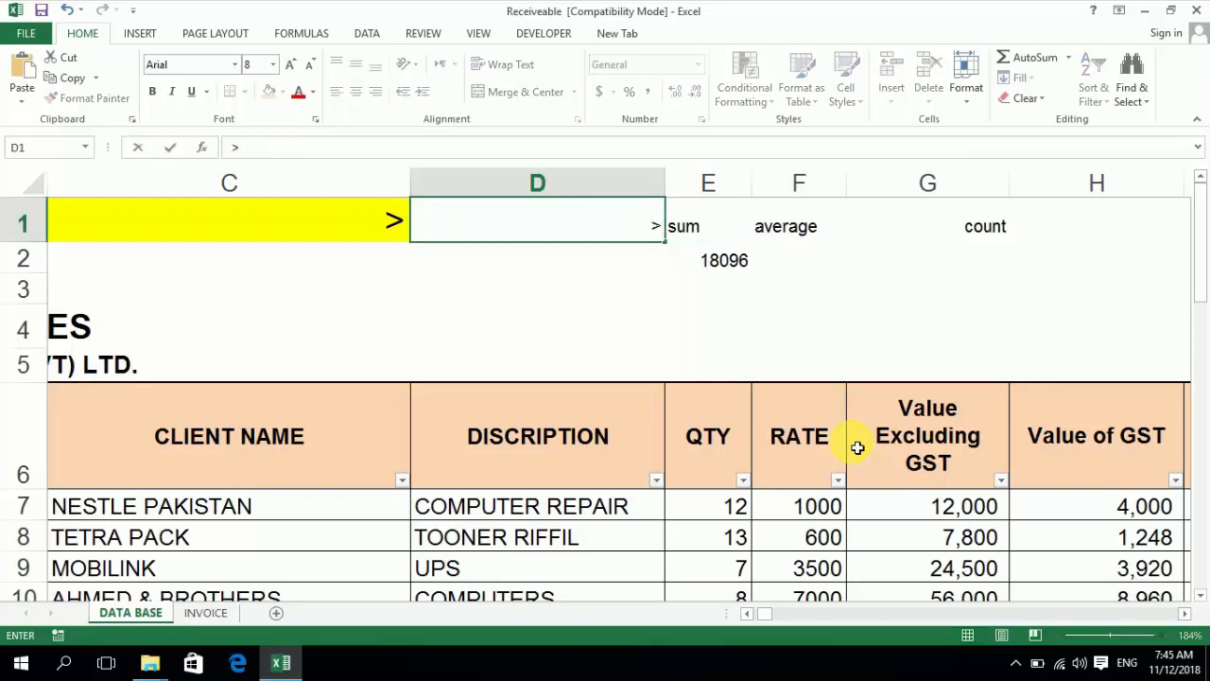
text(8000)
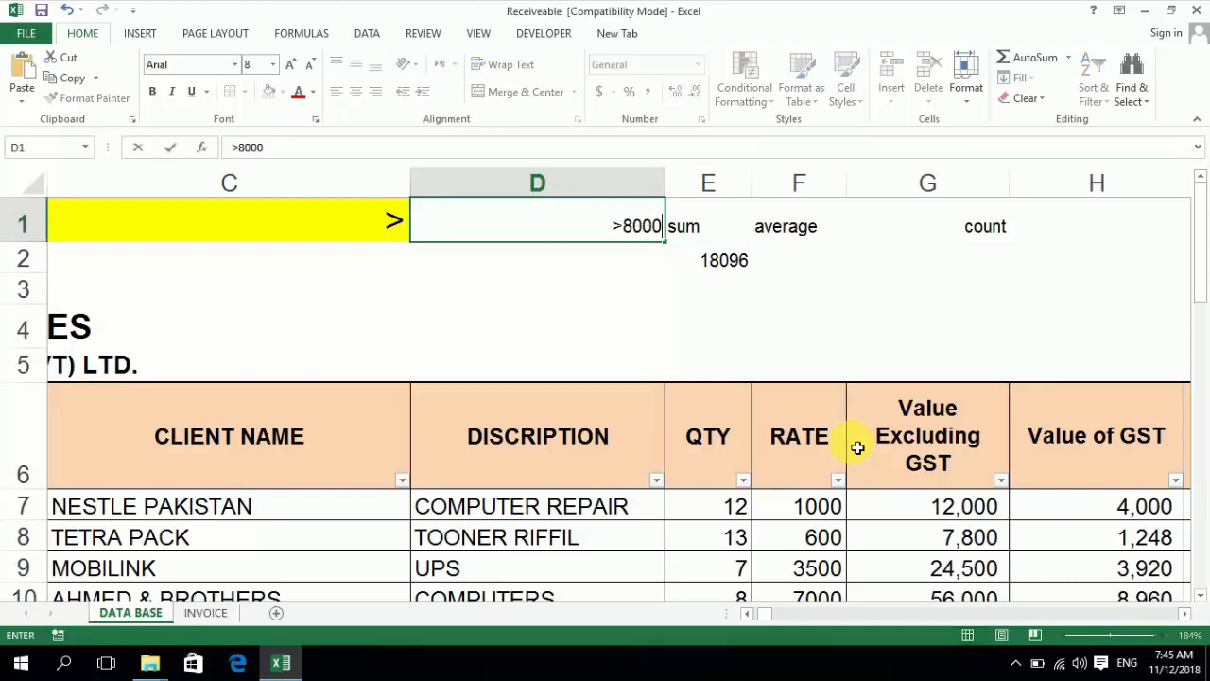
key(Return)
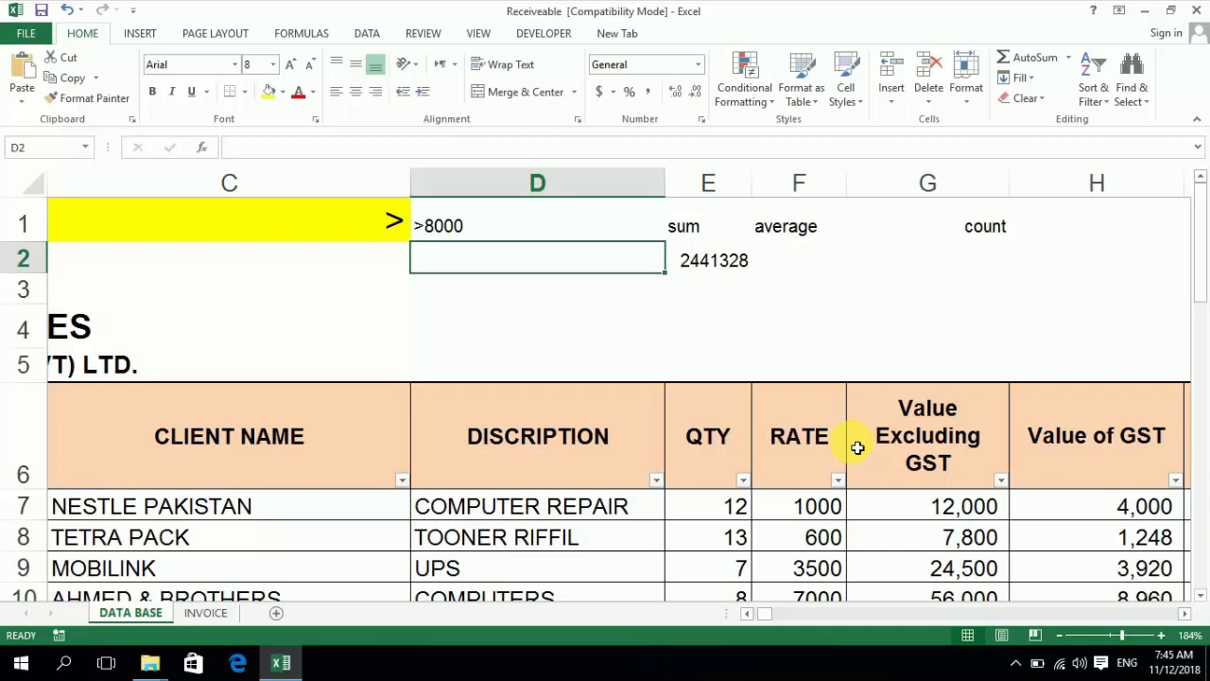
key(Right)
key(Right)
key(Right)
key(Right)
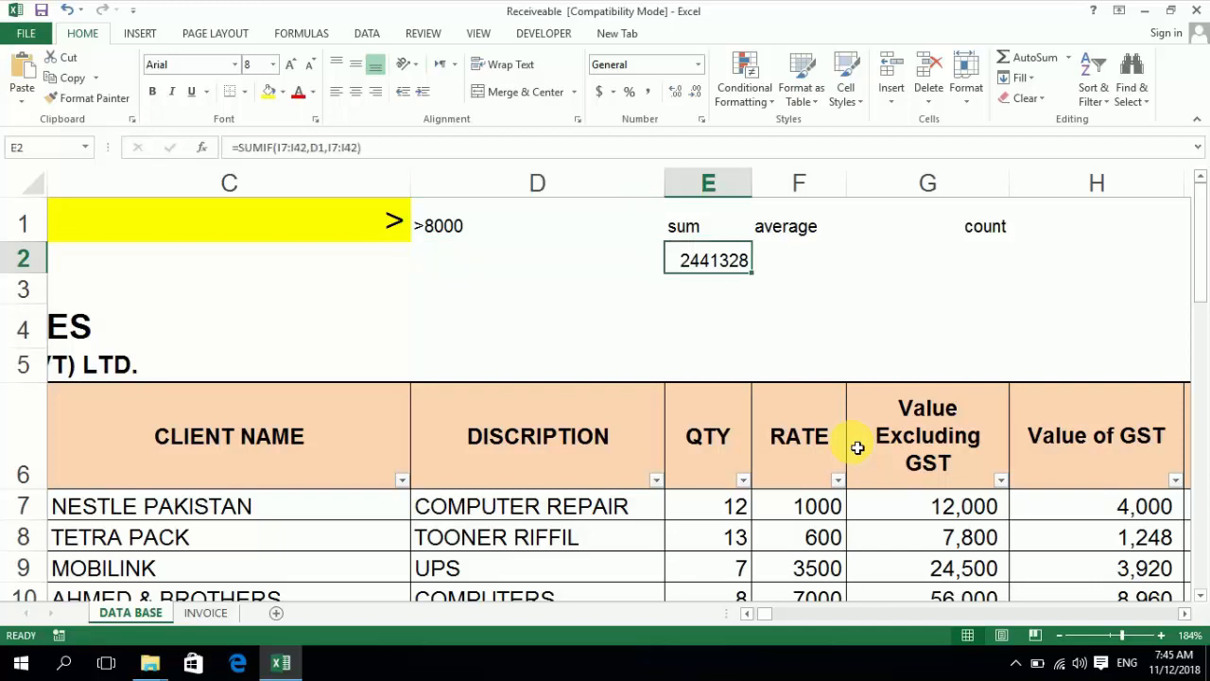
- Filter the Total Amount column to exclude the values 4,872.00 and 6,264.00, which are below 8000
key(Right)
key(Down)
key(Down)
key(Down)
key(Down)
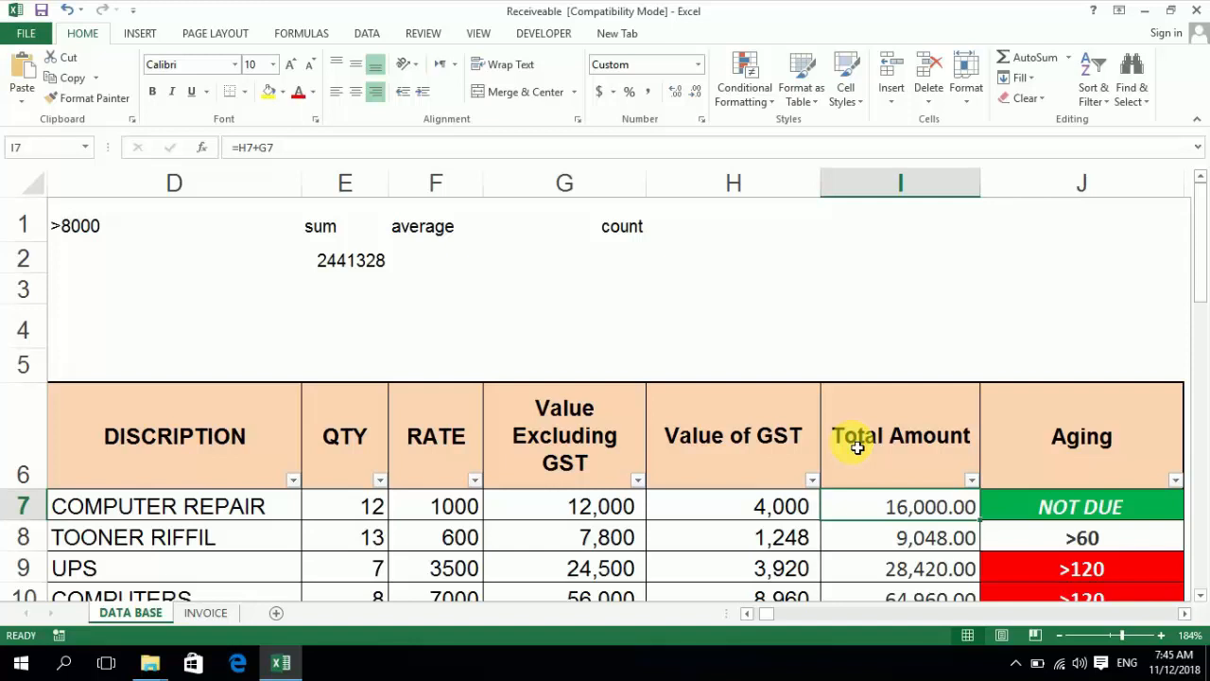
click(856, 447)
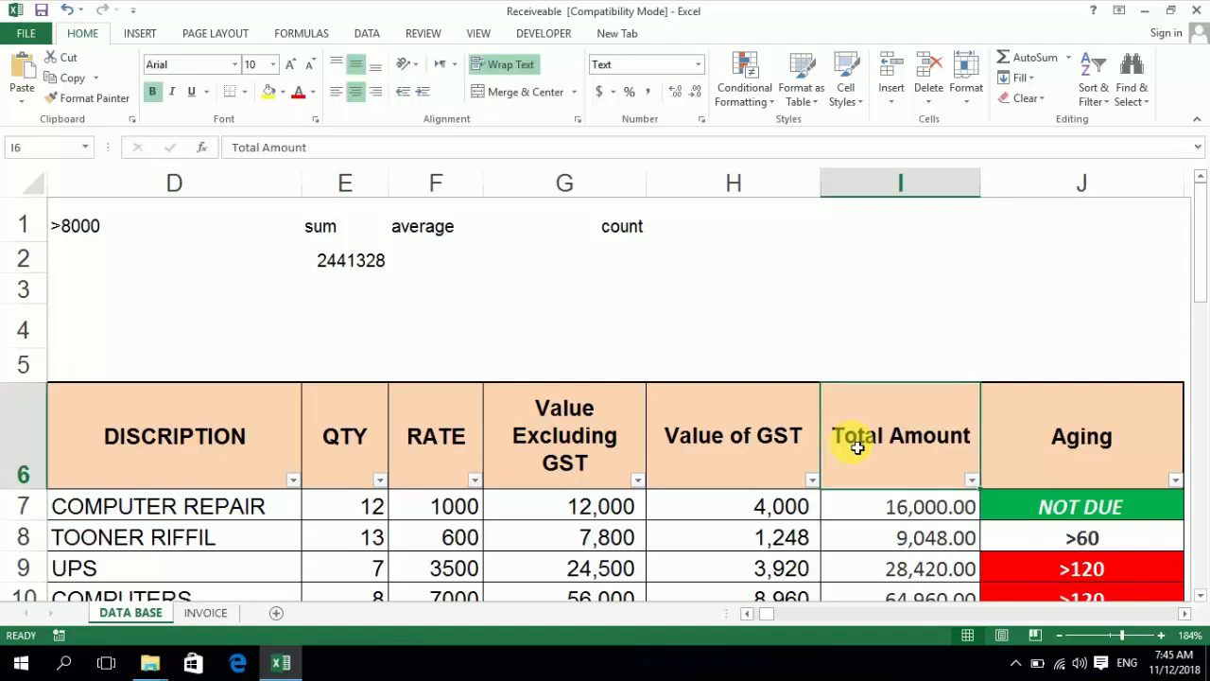
click(972, 481)
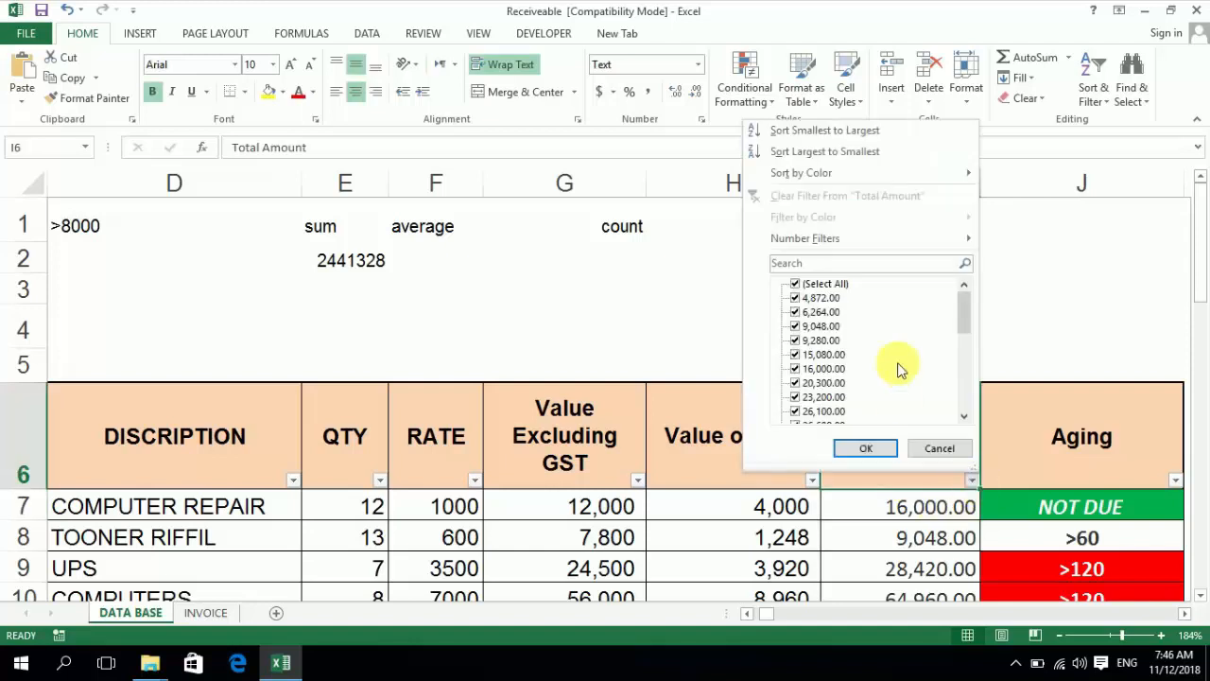
click(806, 297)
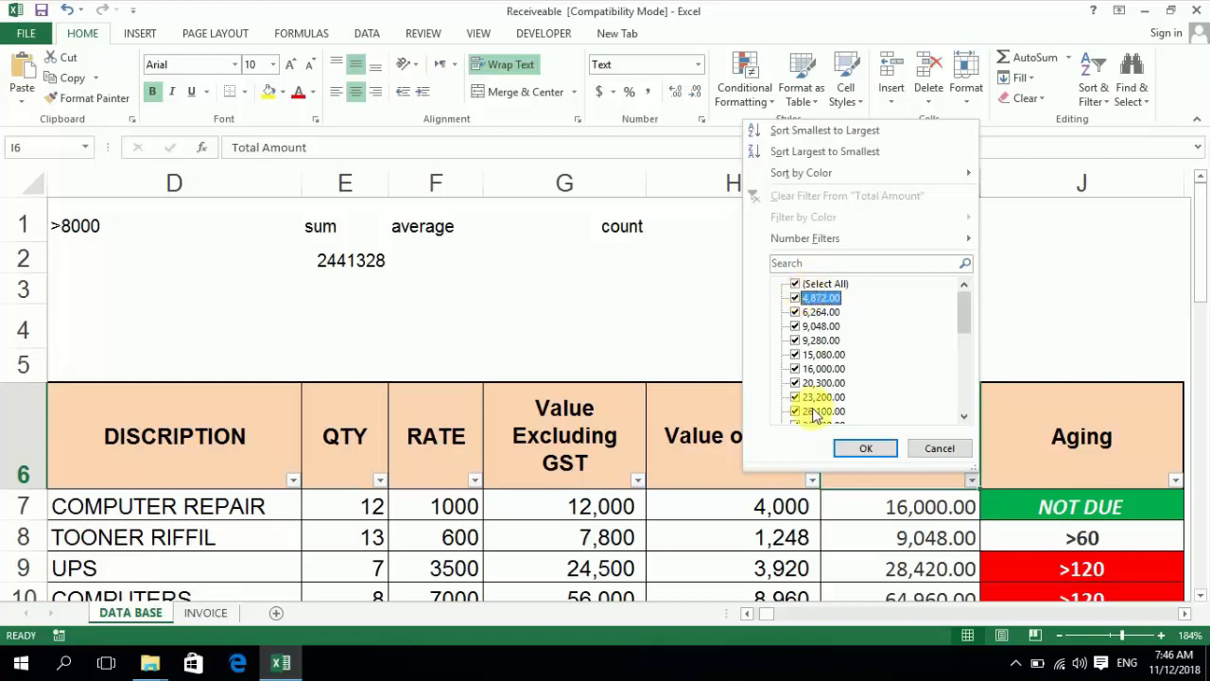
click(815, 298)
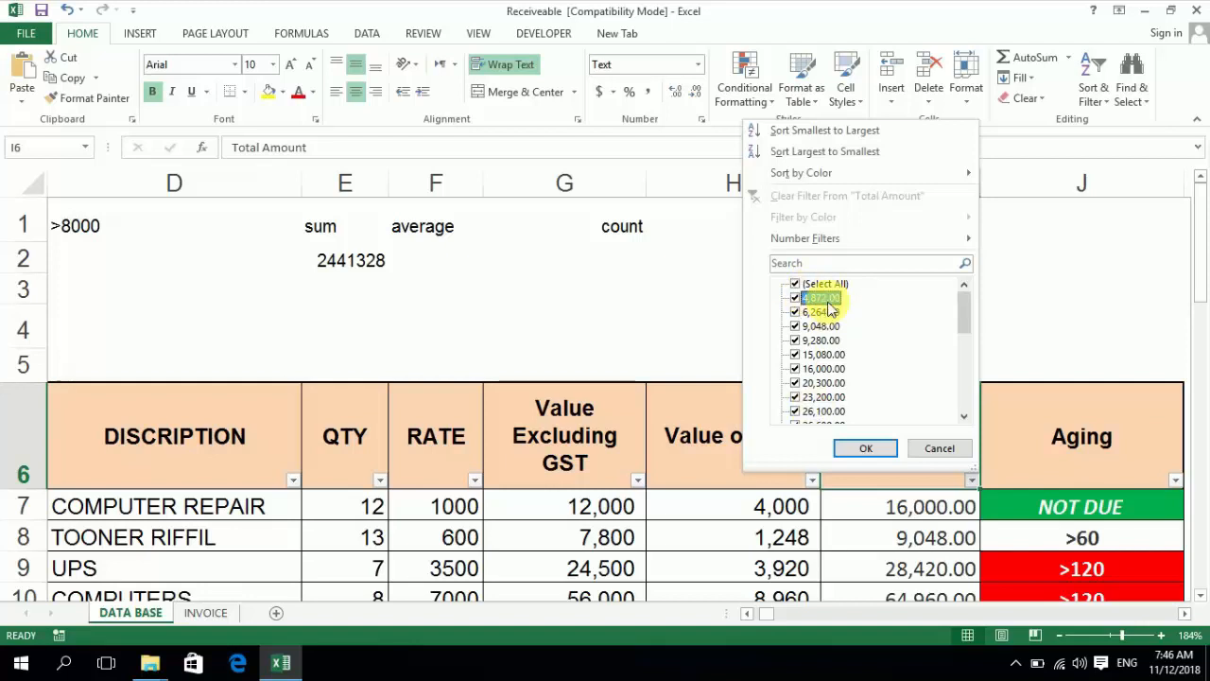
click(828, 301)
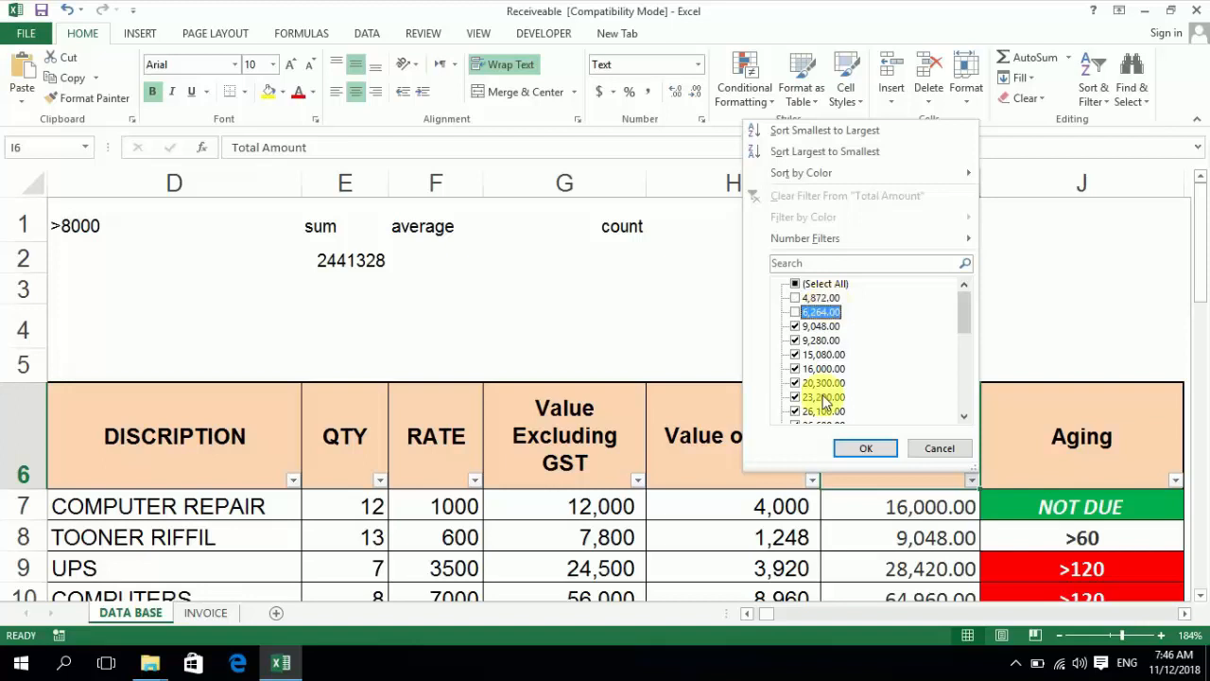
click(866, 448)
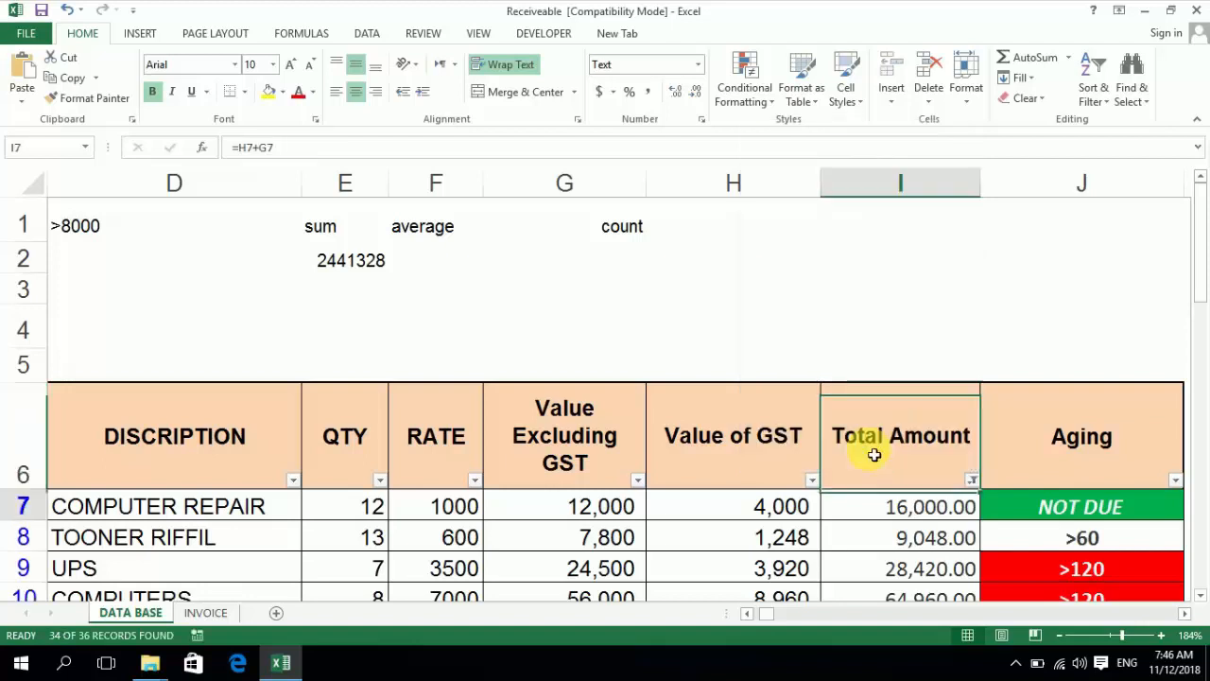
- Select the filtered Total Amount cells from I7 to I42 and compare their sum with the SUMIF result in E2
key(Down)
key(ctrl+shift+Down)
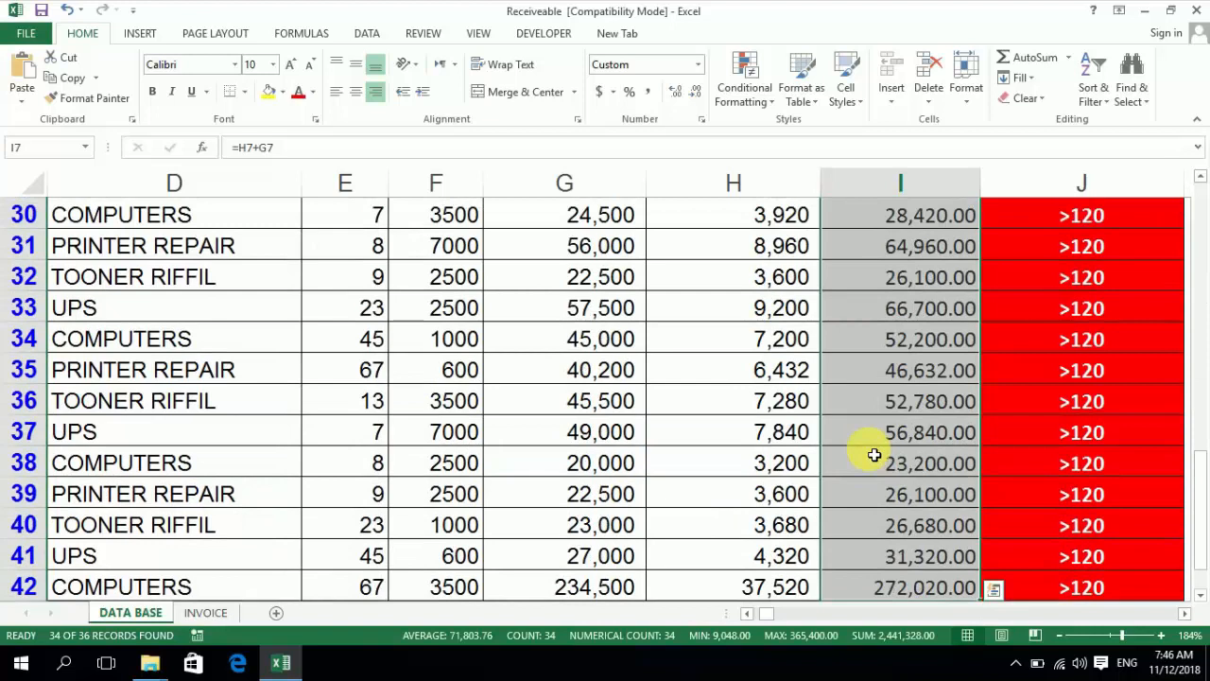
key(Up)
key(Up)
key(Up)
key(Up)
key(Up)
key(Up)
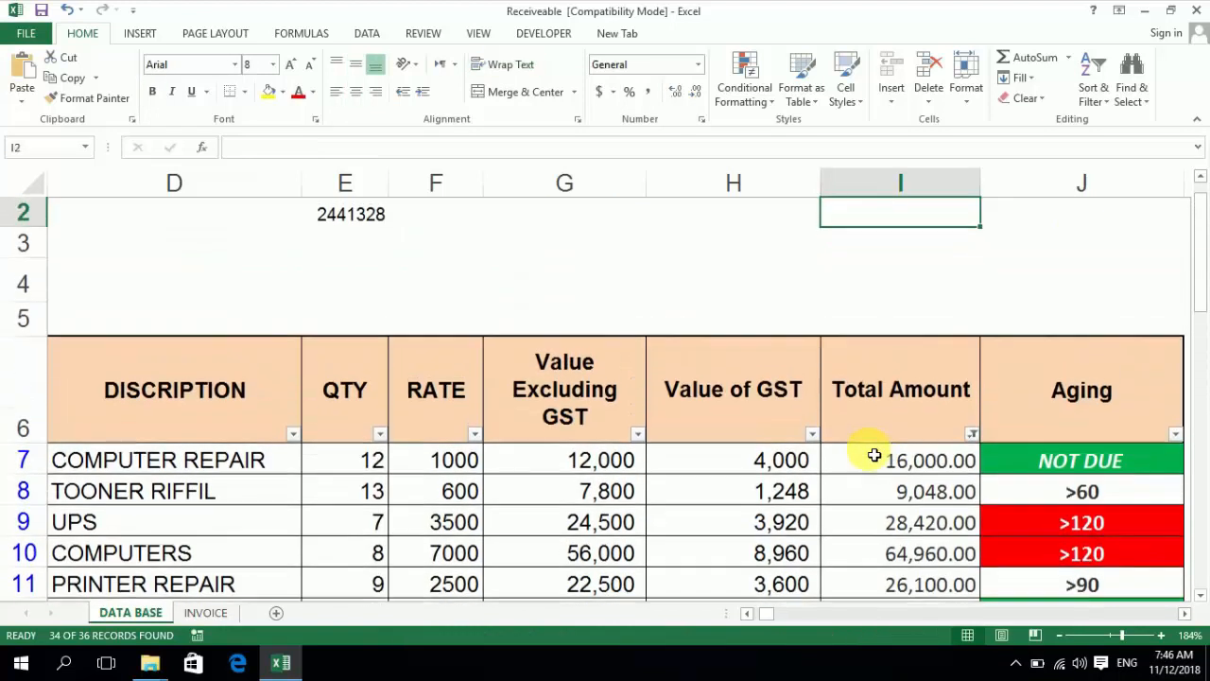
key(Left)
key(Left)
key(Left)
key(Down)
key(Right)
key(Right)
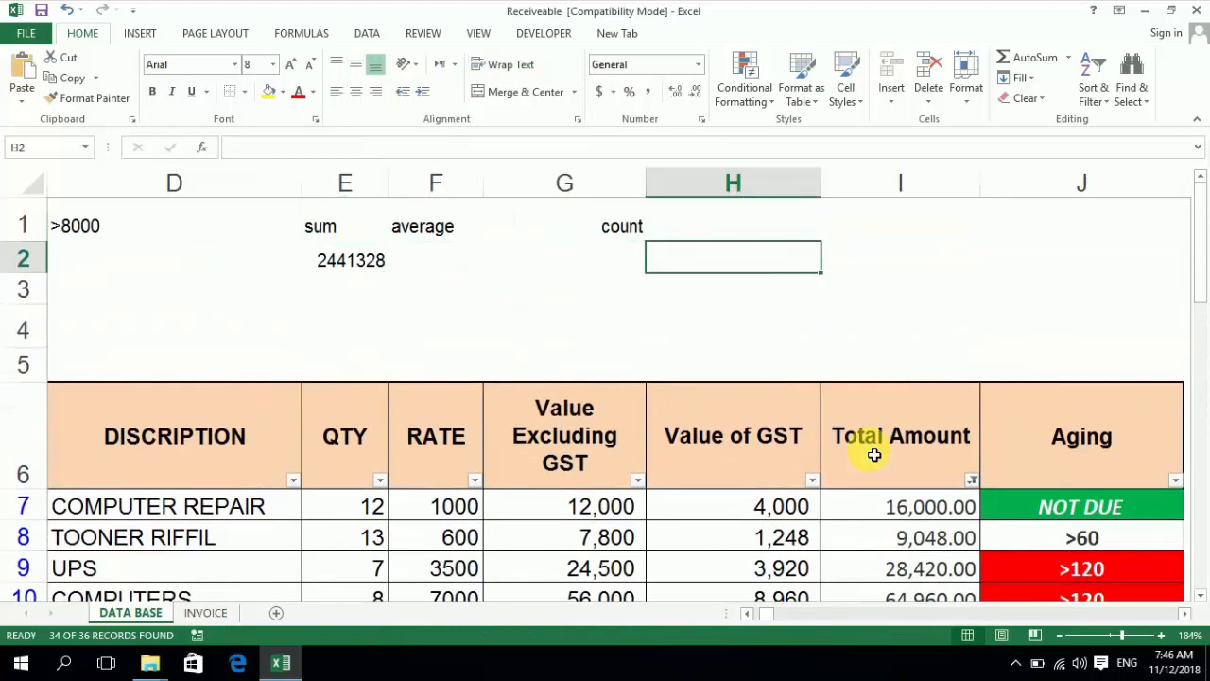
- Restore all values in the Total Amount filter and return to the criterion cells in row 1
key(Down)
key(Down)
key(Down)
key(Down)
key(Right)
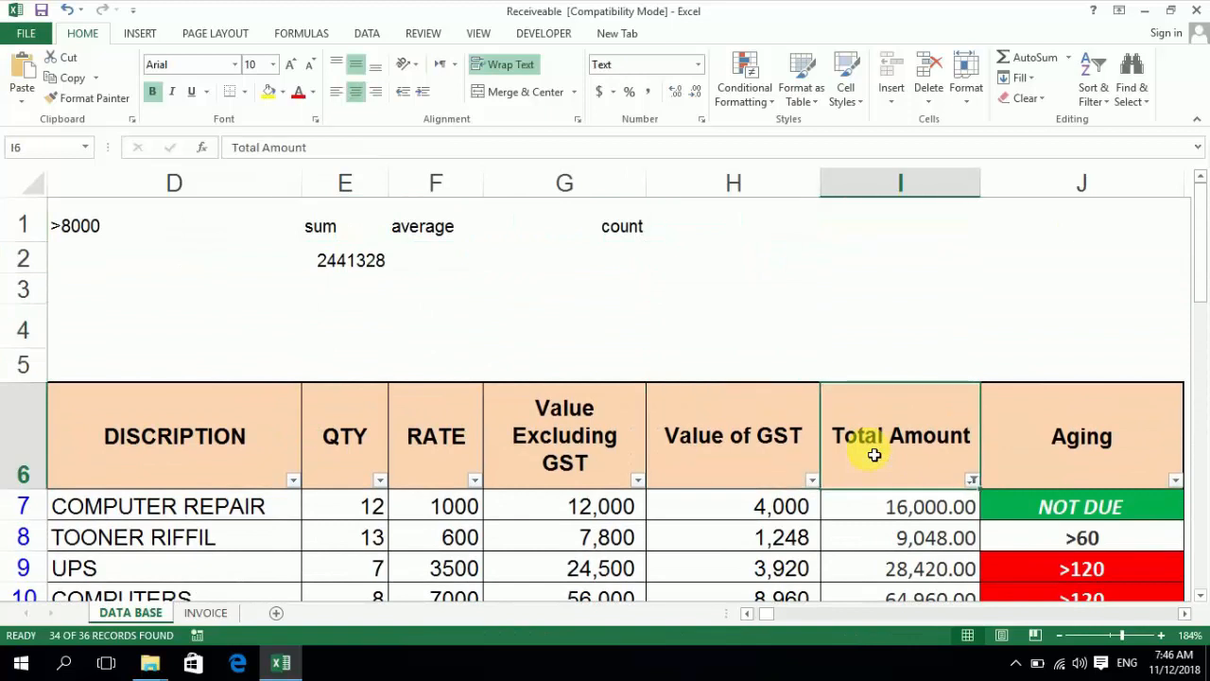
click(972, 479)
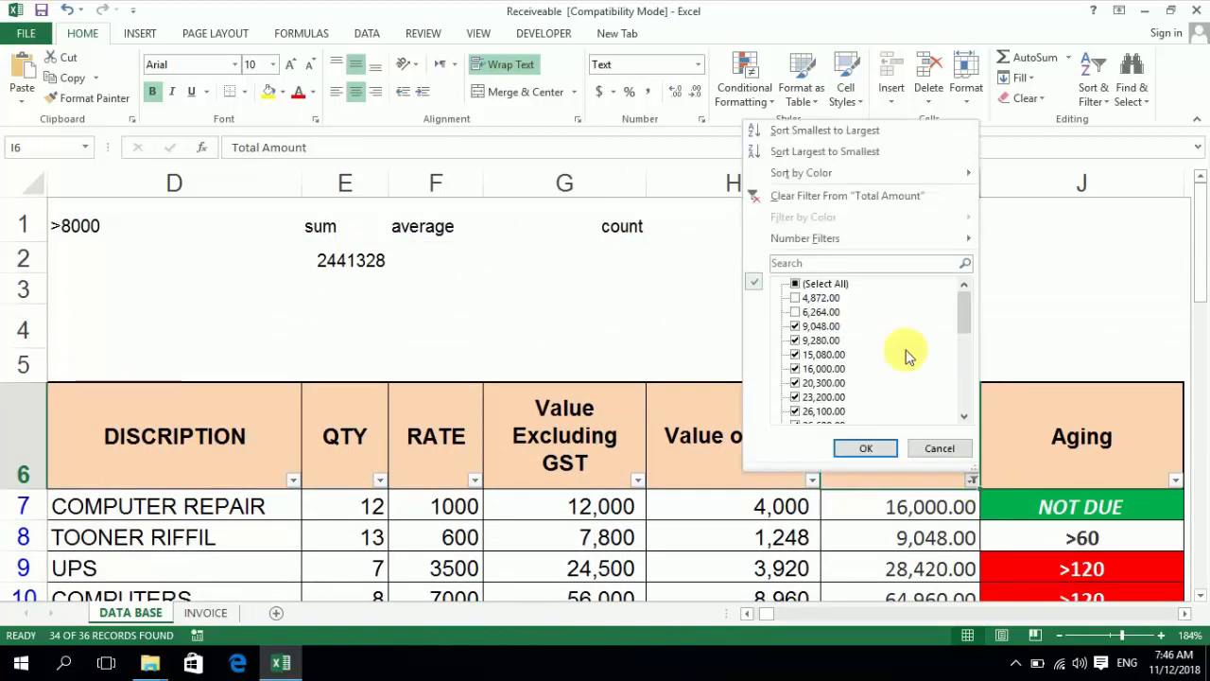
click(836, 287)
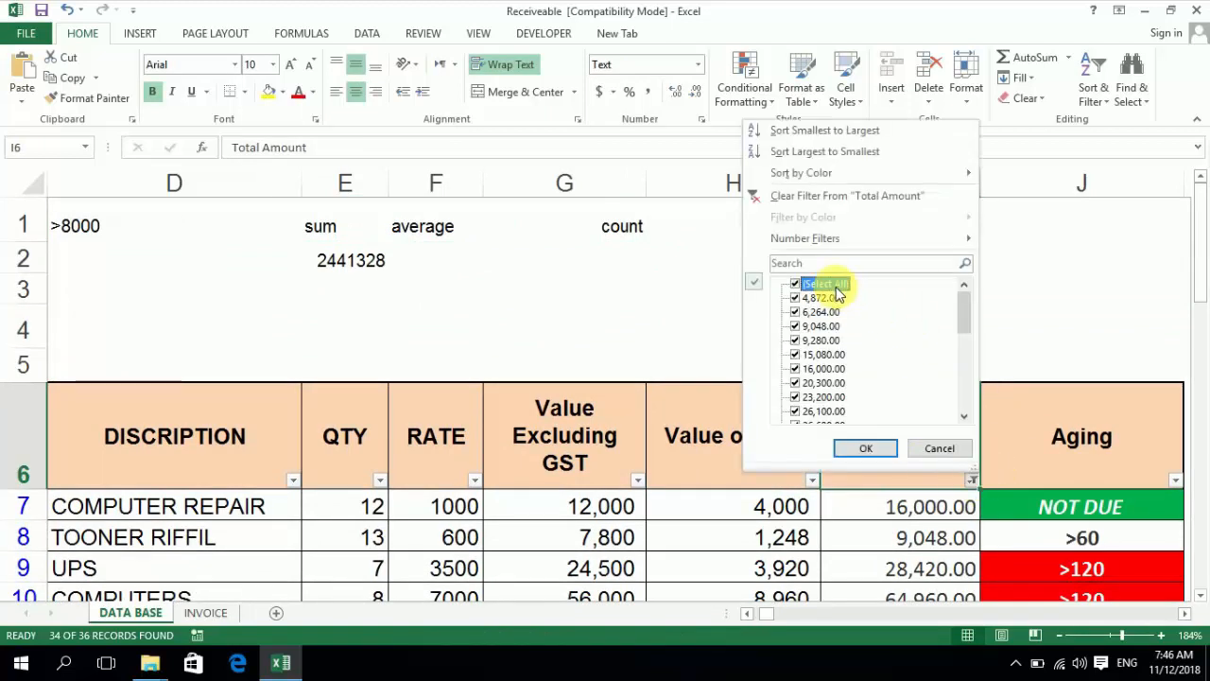
click(842, 450)
key(Up)
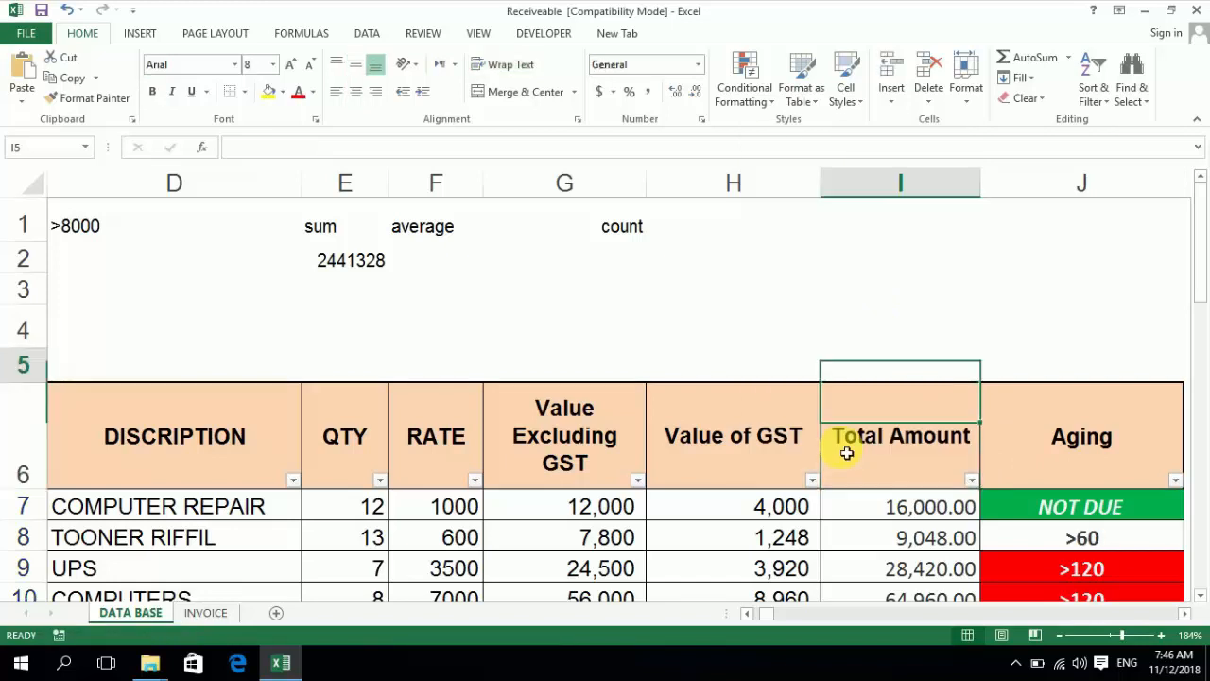
key(Up)
key(Up)
key(Up)
key(Up)
key(Left)
key(Left)
key(Left)
key(Left)
key(Left)
key(Left)
key(Left)
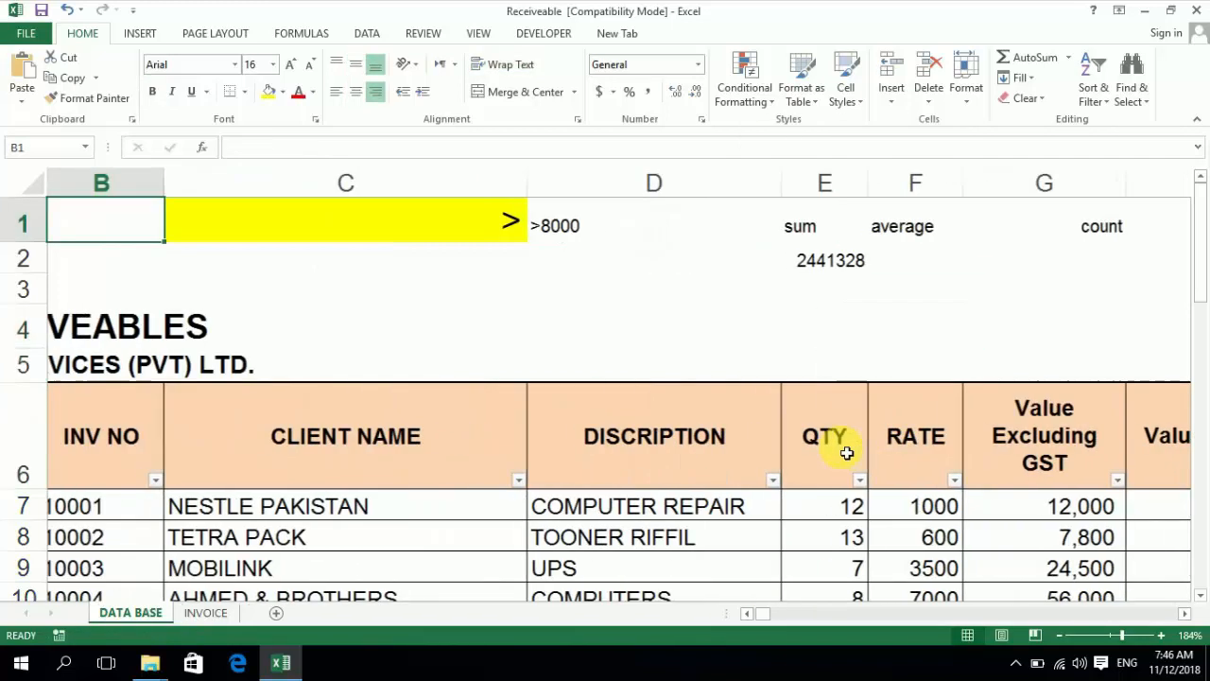
- Set the criterion in cell D1 to <8000 and check the sum in E2
key(Right)
key(Right)
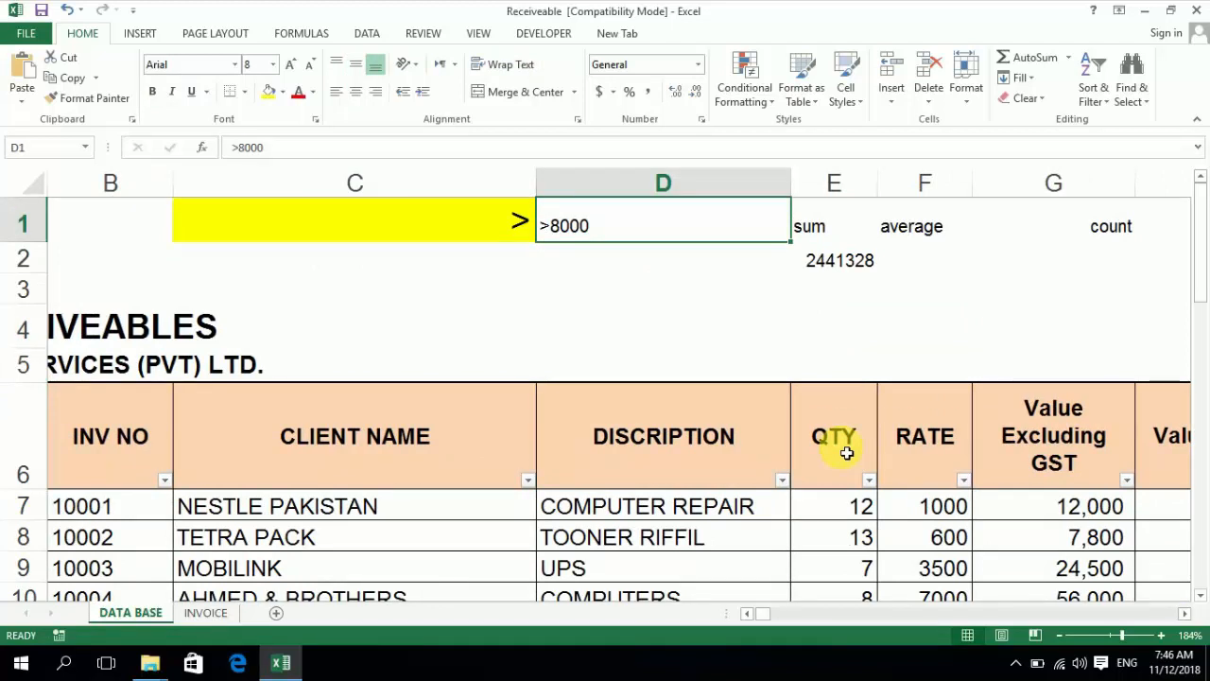
text(<)
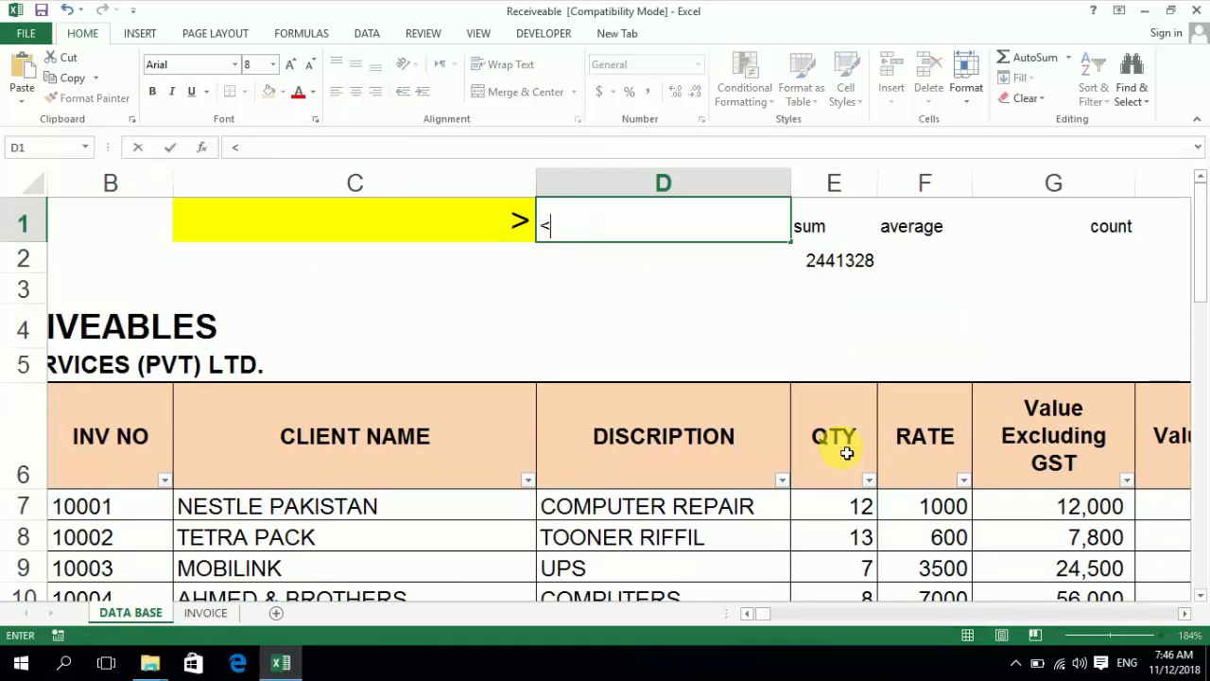
text(8000)
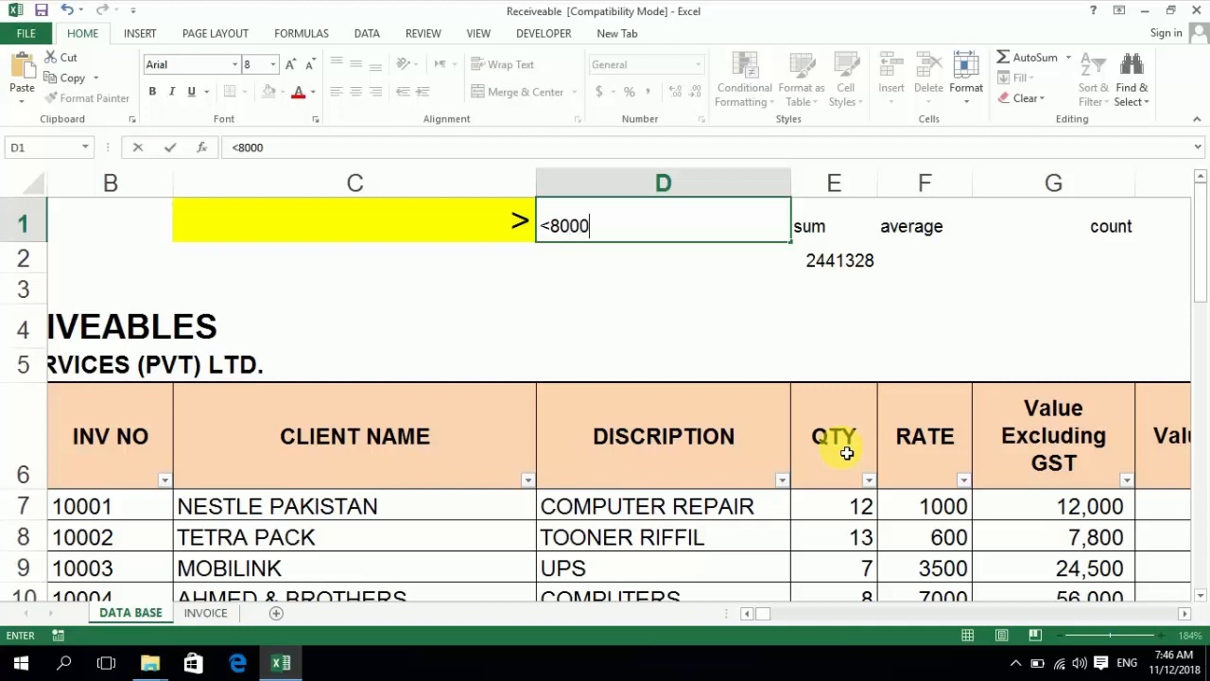
key(Return)
key(Up)
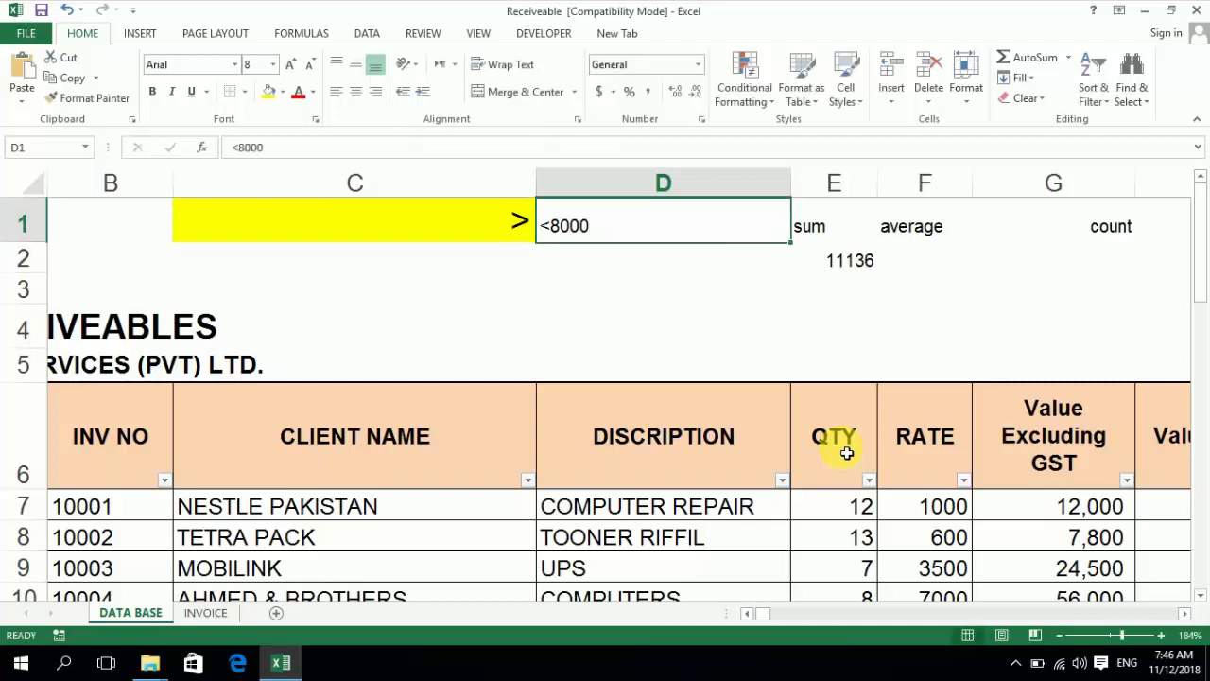
key(Right)
key(Down)
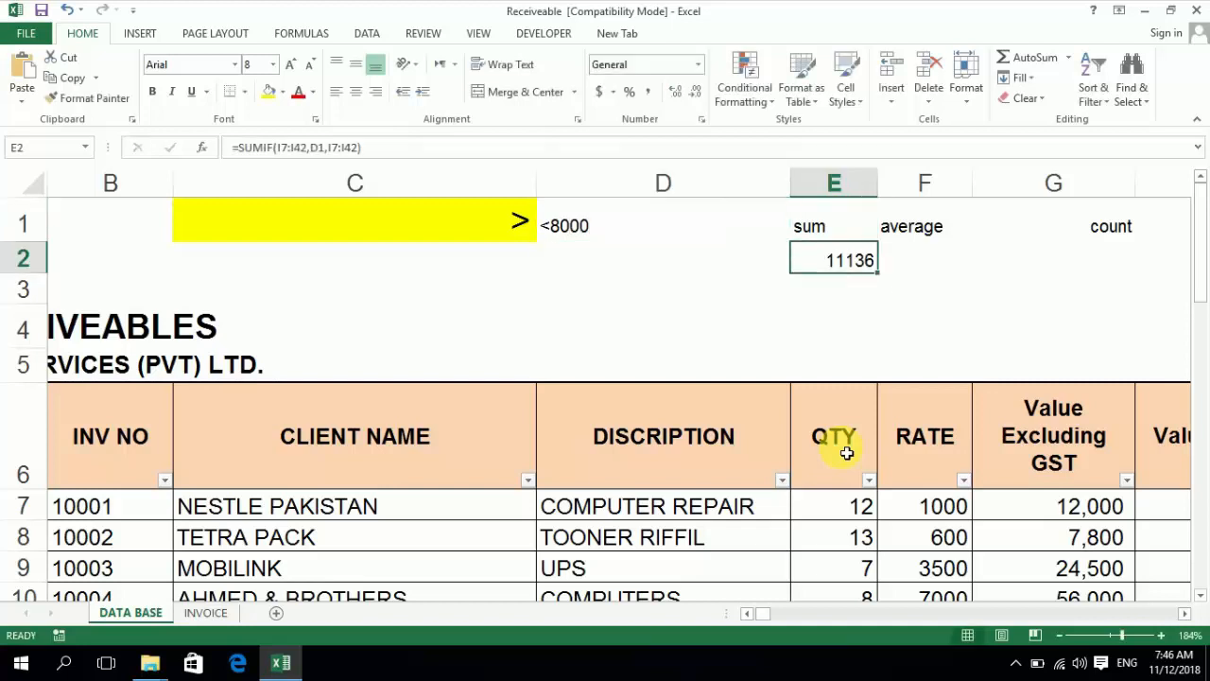
key(Left)
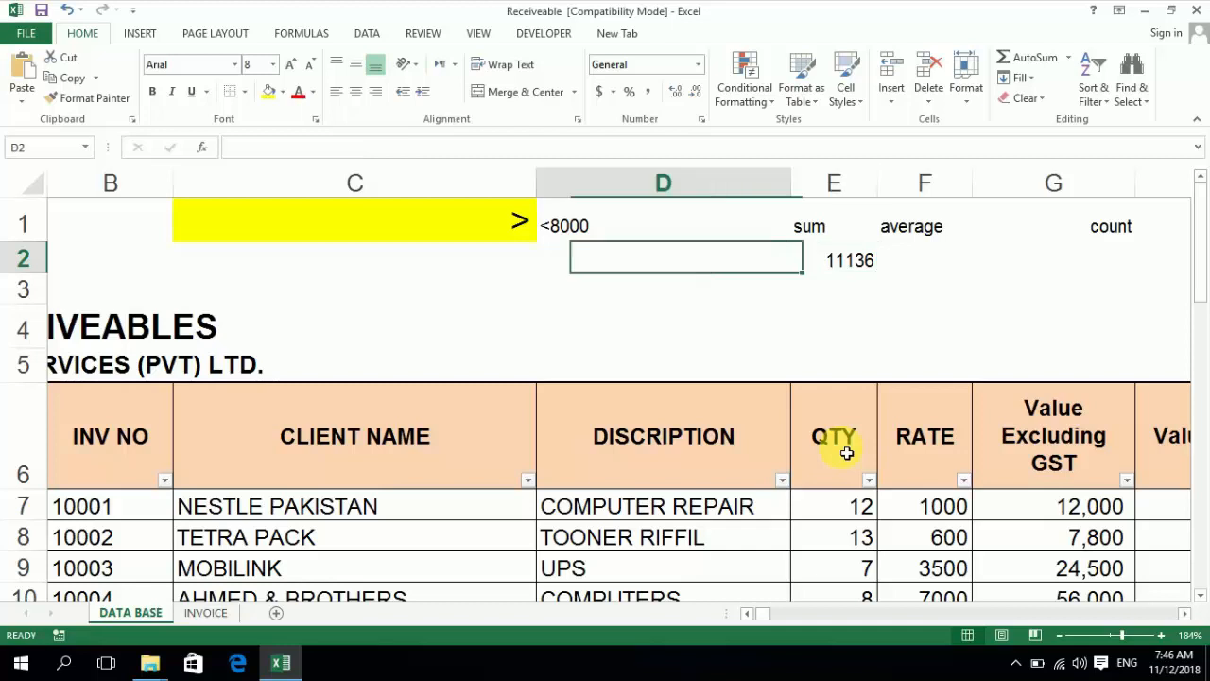
- Replace the criterion in D1 with the plain number 8000, leaving the comparison operator in C1
key(Up)
key(Left)
key(Right)
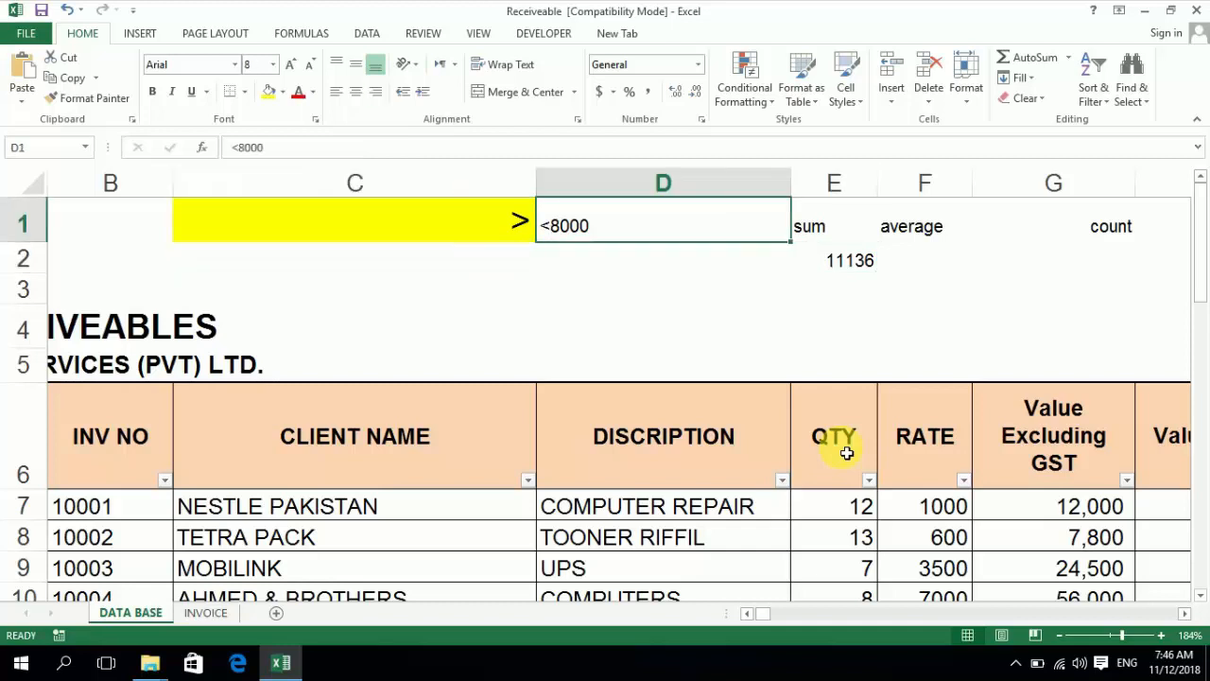
text(8000)
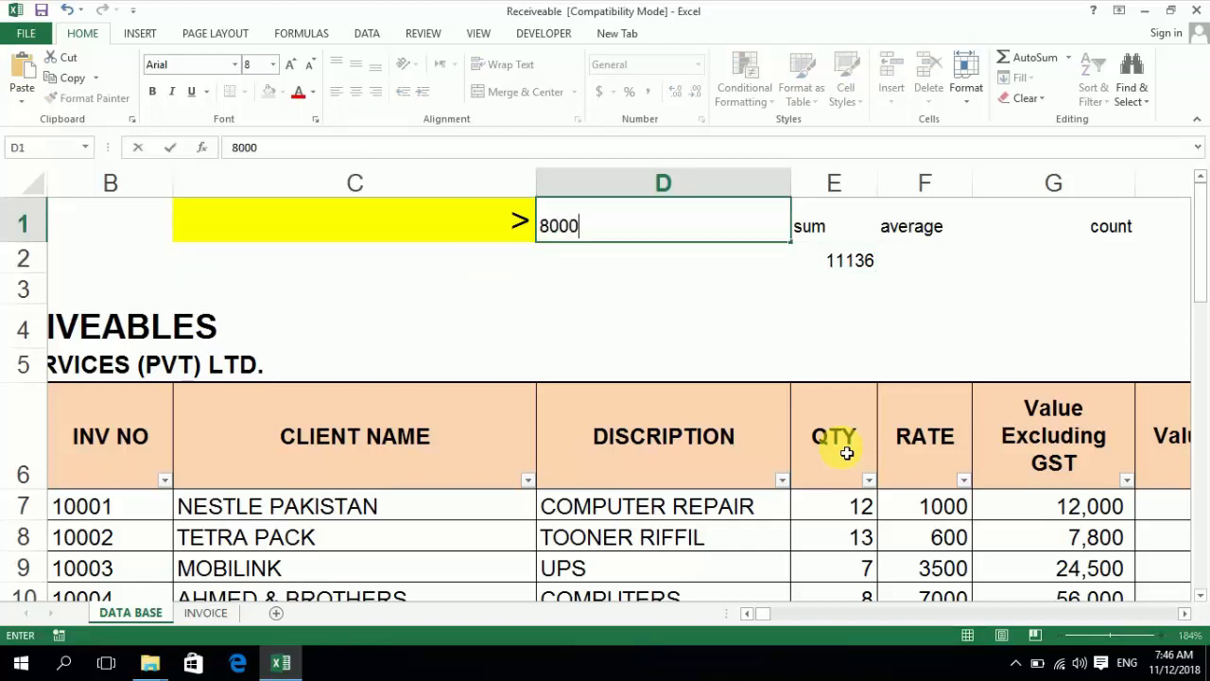
key(Right)
key(Down)
key(Left)
key(Up)
key(Left)
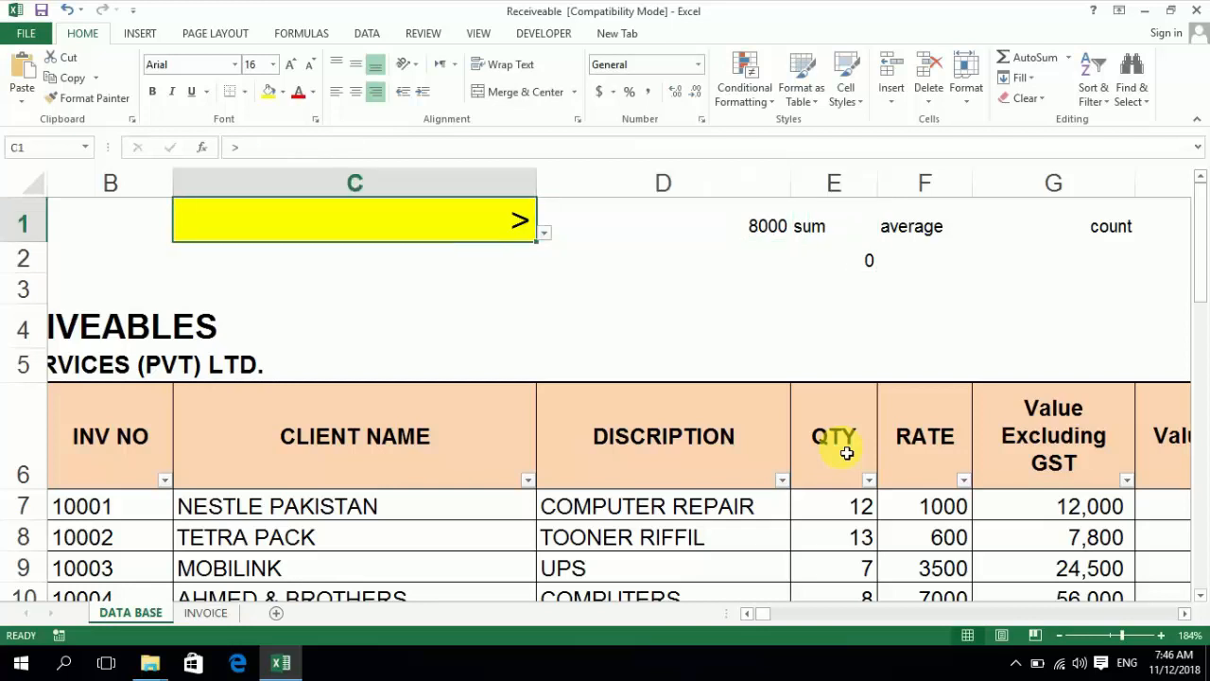
- Edit the SUMIF formula in E2 so its criterion joins the operator and the value as C1&D1
key(Right)
key(Right)
key(Down)
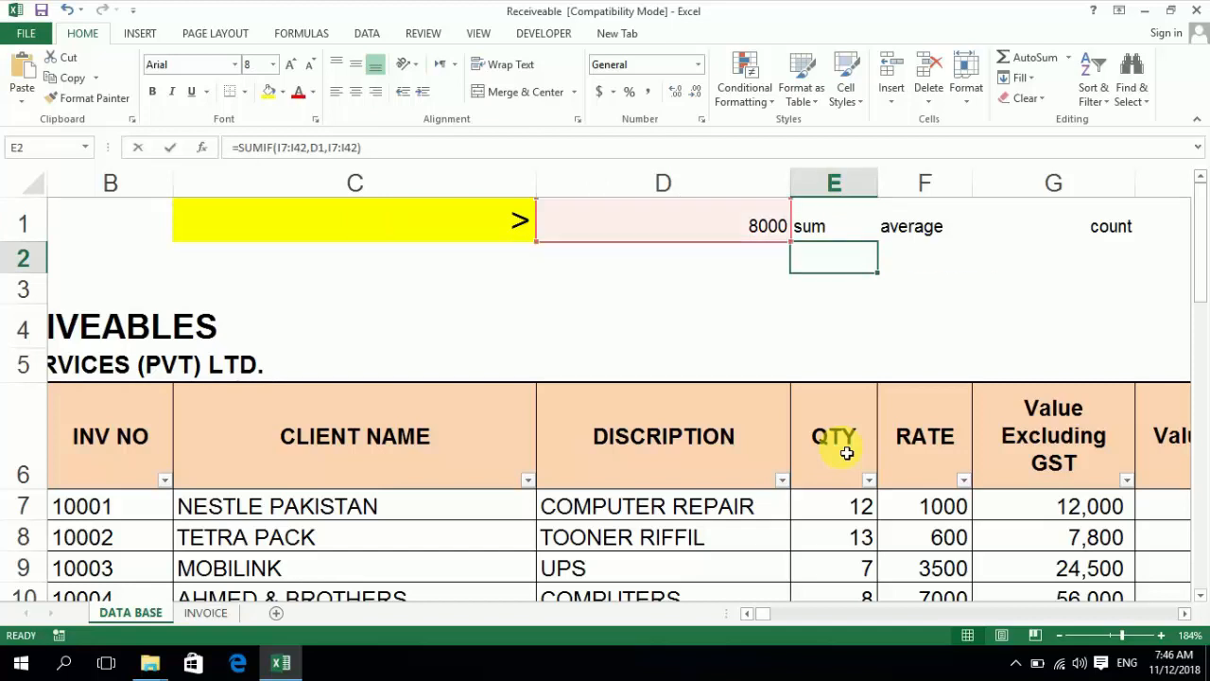
key(F2)
key(Left)
key(Left)
key(Left)
key(Left)
key(Left)
key(Left)
key(Left)
key(Left)
key(Left)
key(Left)
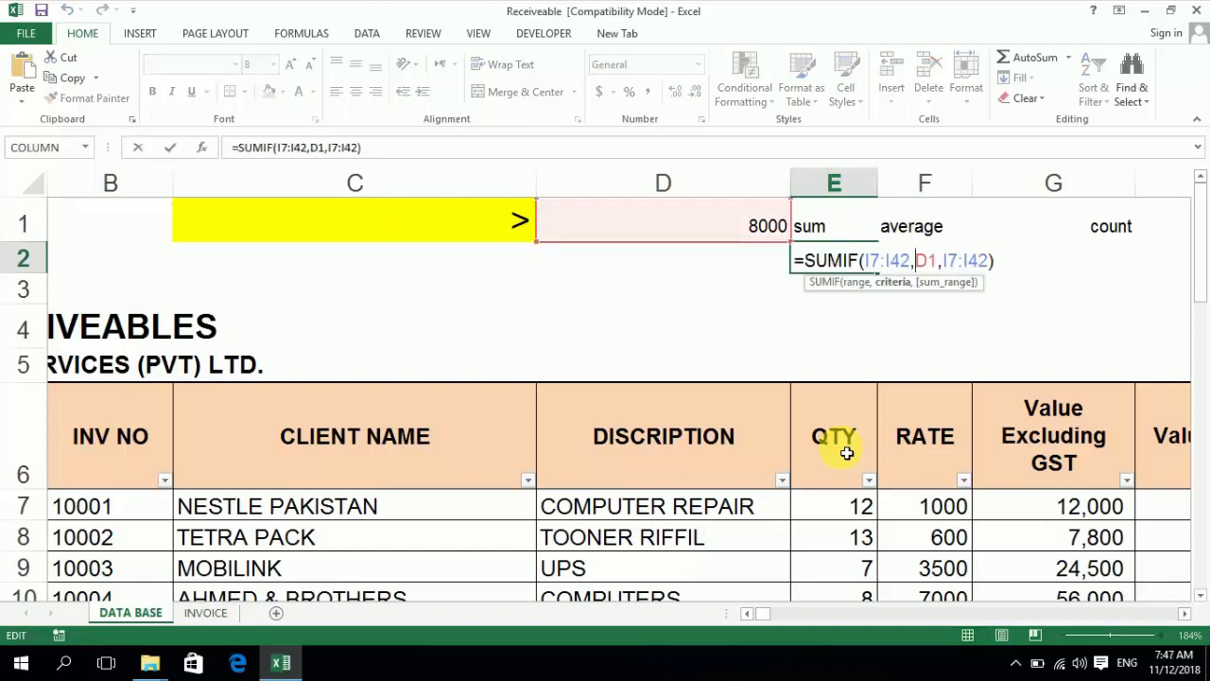
text(c1)
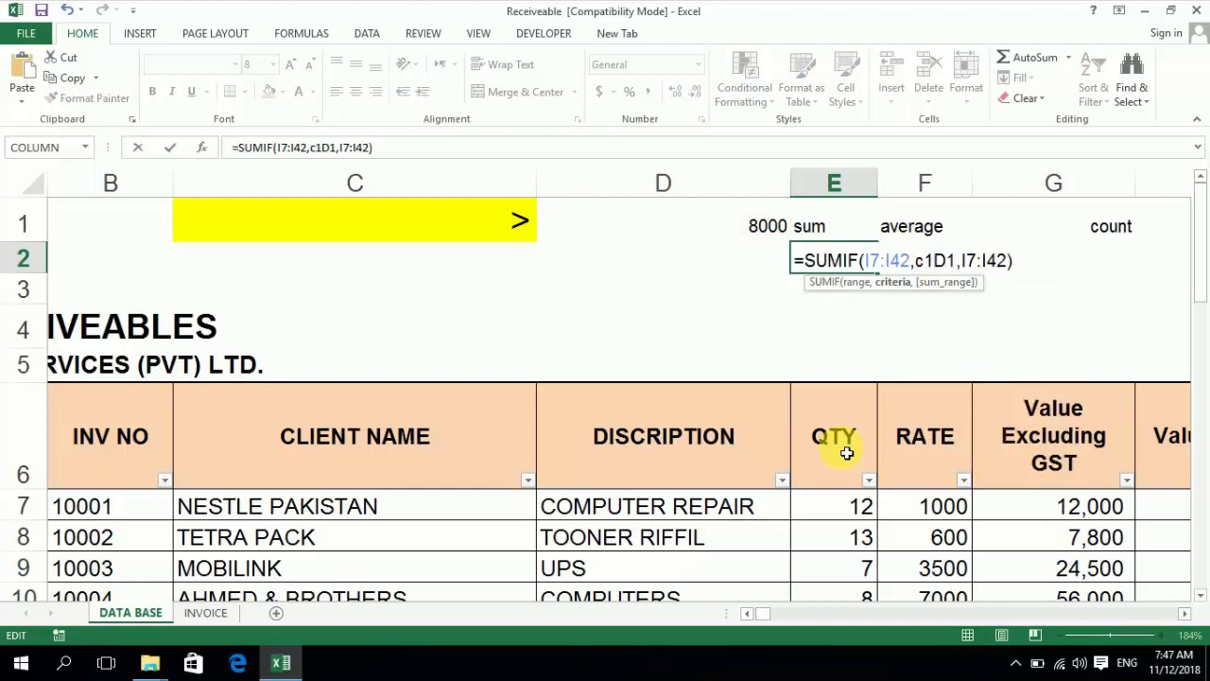
text(&)
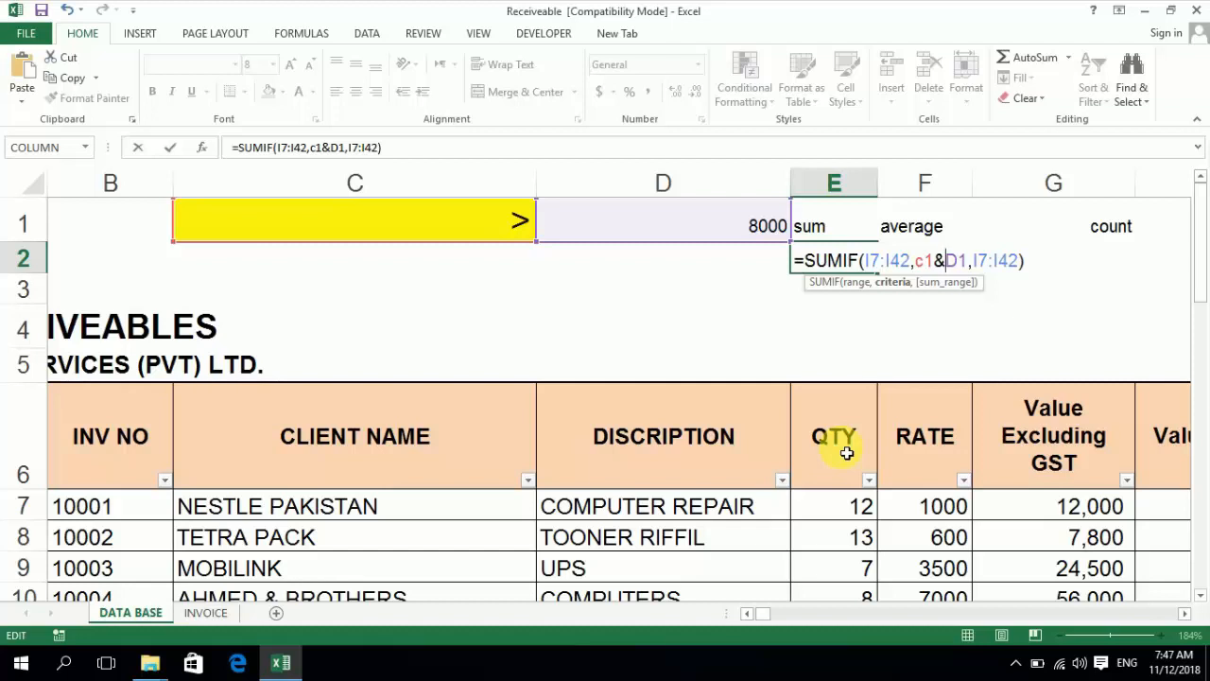
key(Return)
key(Up)
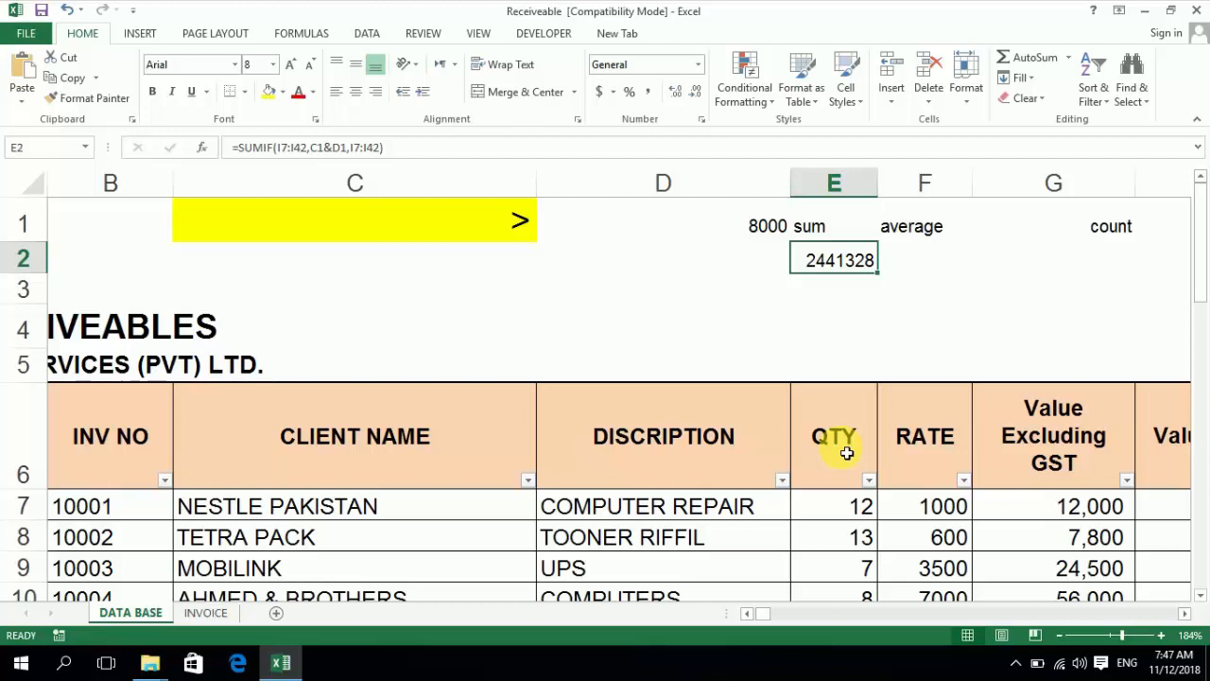
- Examine the operator in C1, the value in D1 and how the SUMIF formula in E2 joins them as its criterion
key(Left)
key(Left)
key(Up)
key(Right)
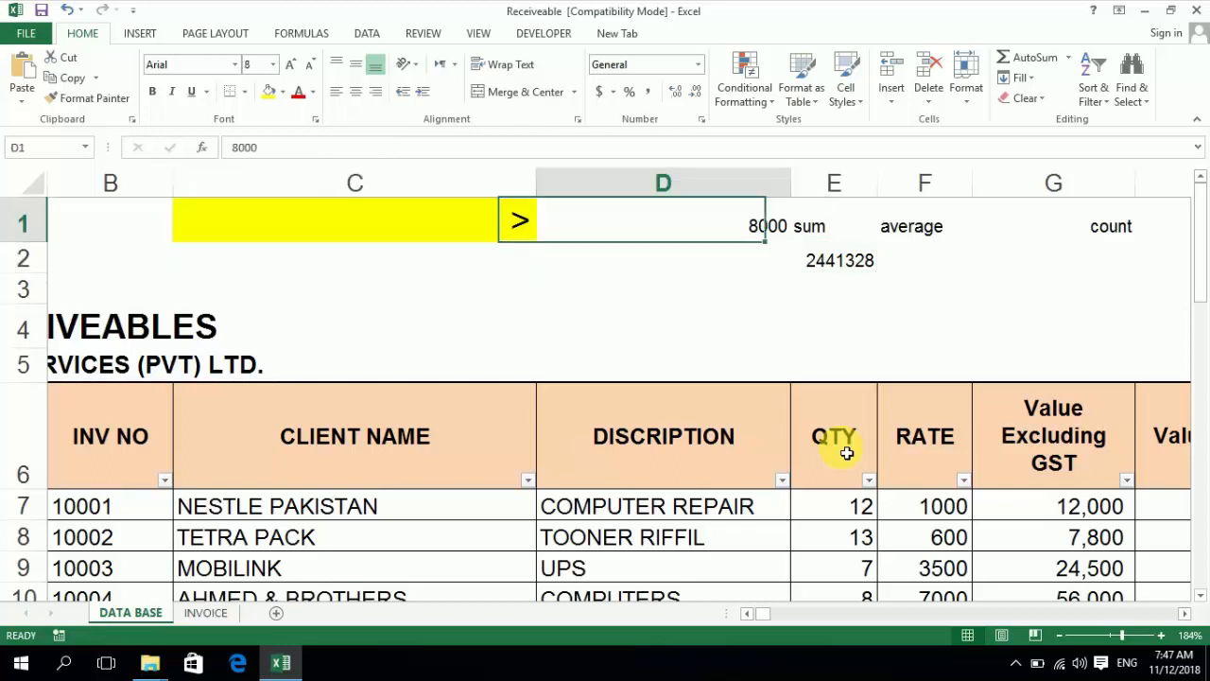
key(Right)
key(Down)
key(F2)
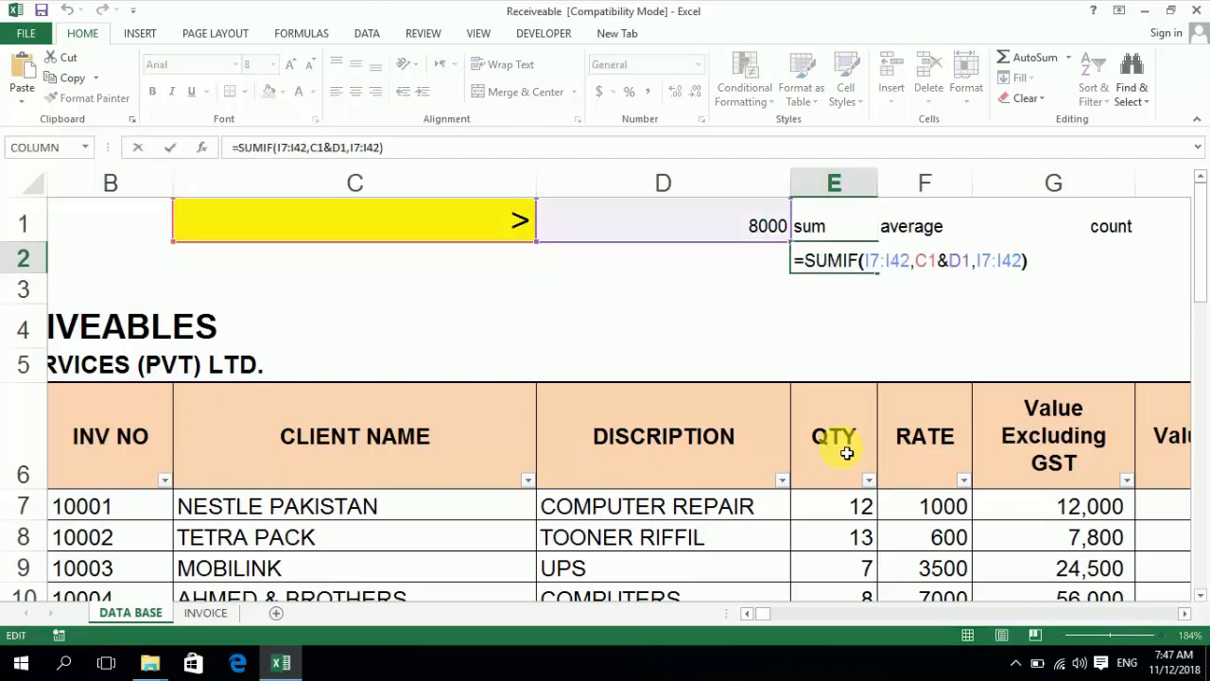
key(Left)
key(Left)
key(Left)
key(Left)
key(Left)
key(Left)
key(Left)
key(Left)
key(Left)
key(Left)
key(Left)
key(Left)
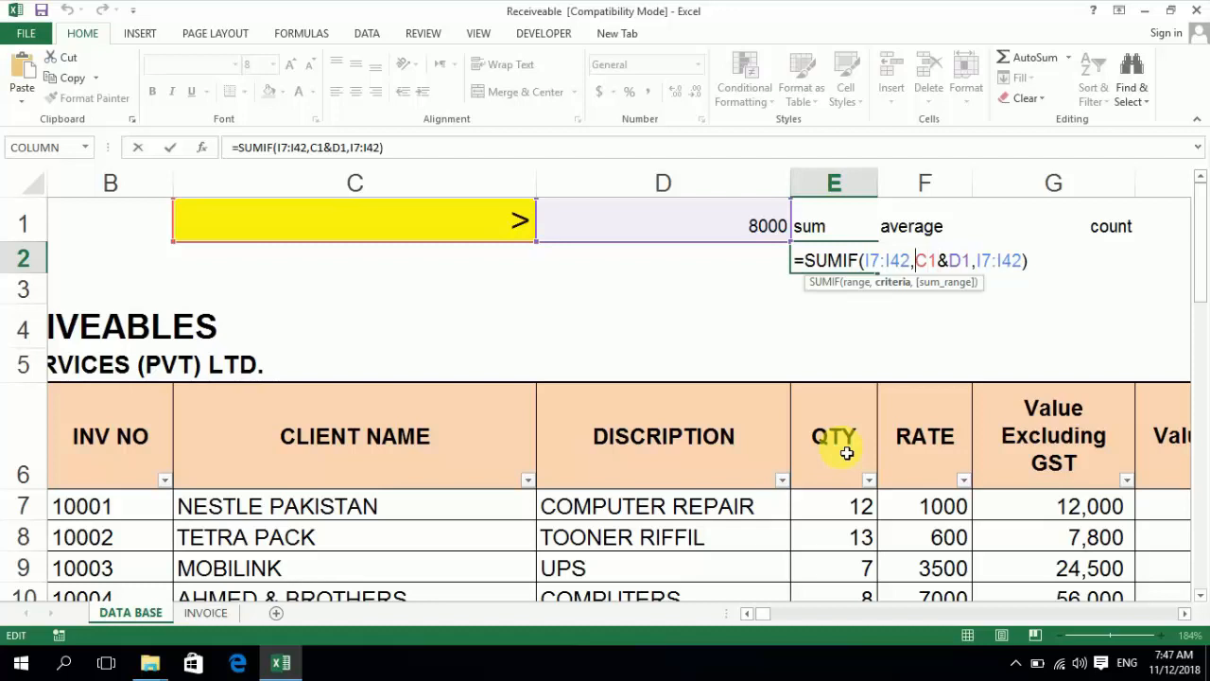
key(Right)
key(Right)
key(Right)
key(Right)
key(ctrl+Return)
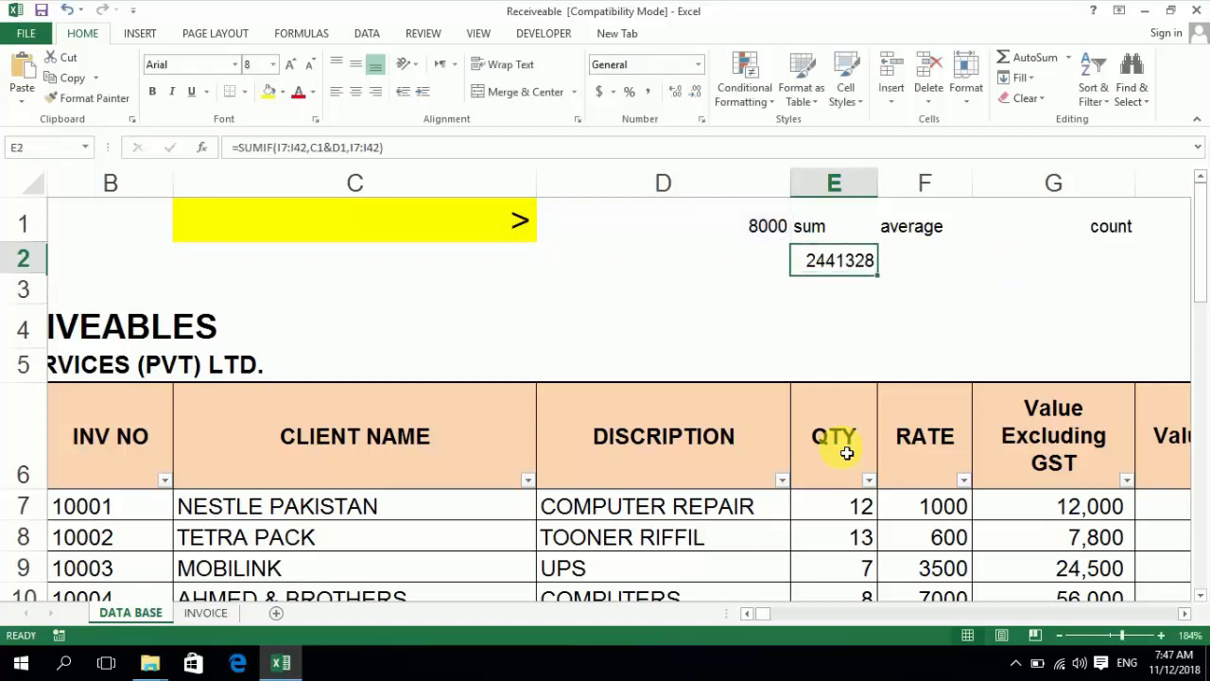
- Make the criteria range in the E2 SUMIF formula absolute as $I$7:$I$42
key(Up)
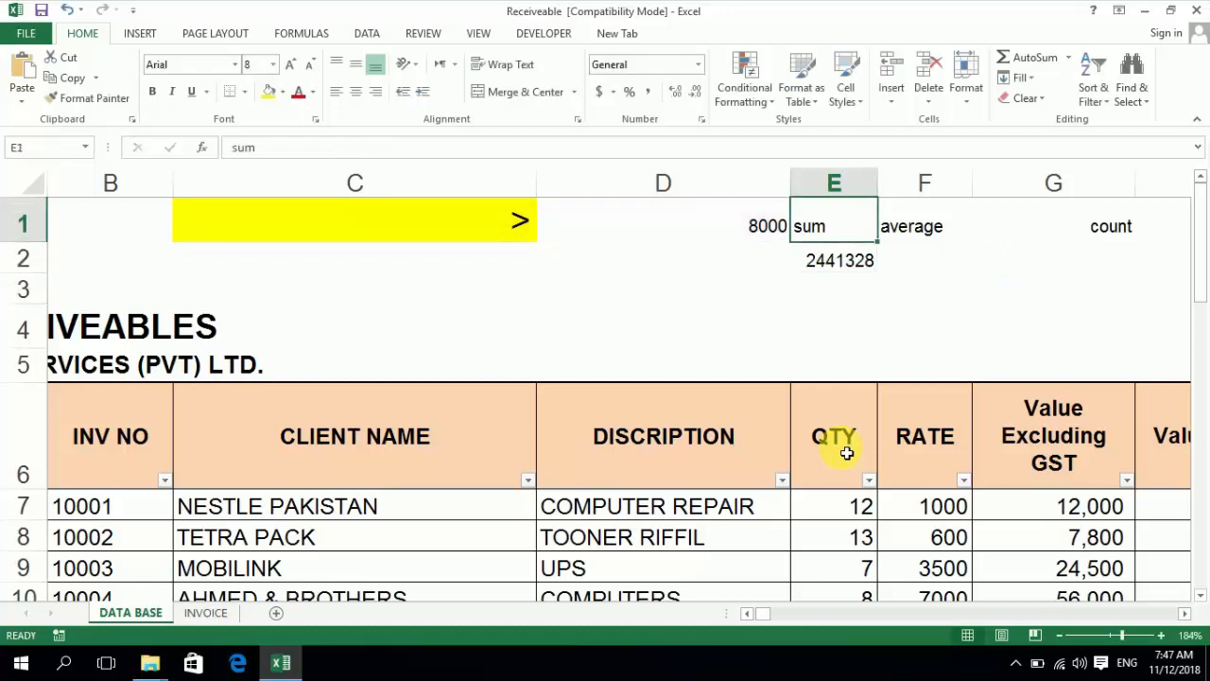
key(Right)
key(Down)
key(Left)
key(F2)
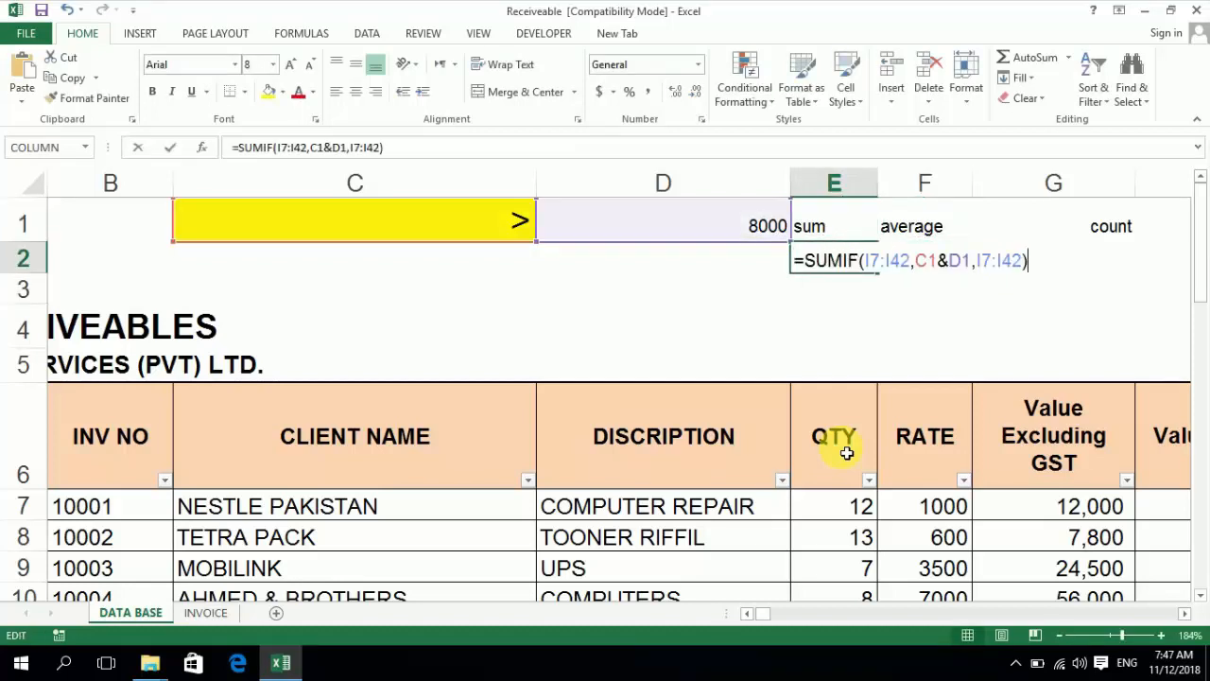
key(Left)
key(Left)
key(Left)
key(Left)
key(Left)
key(Left)
key(Left)
key(Left)
key(Left)
key(Left)
key(Left)
key(Left)
key(Left)
key(Left)
key(Left)
key(Left)
key(Left)
key(Left)
key(Left)
key(Left)
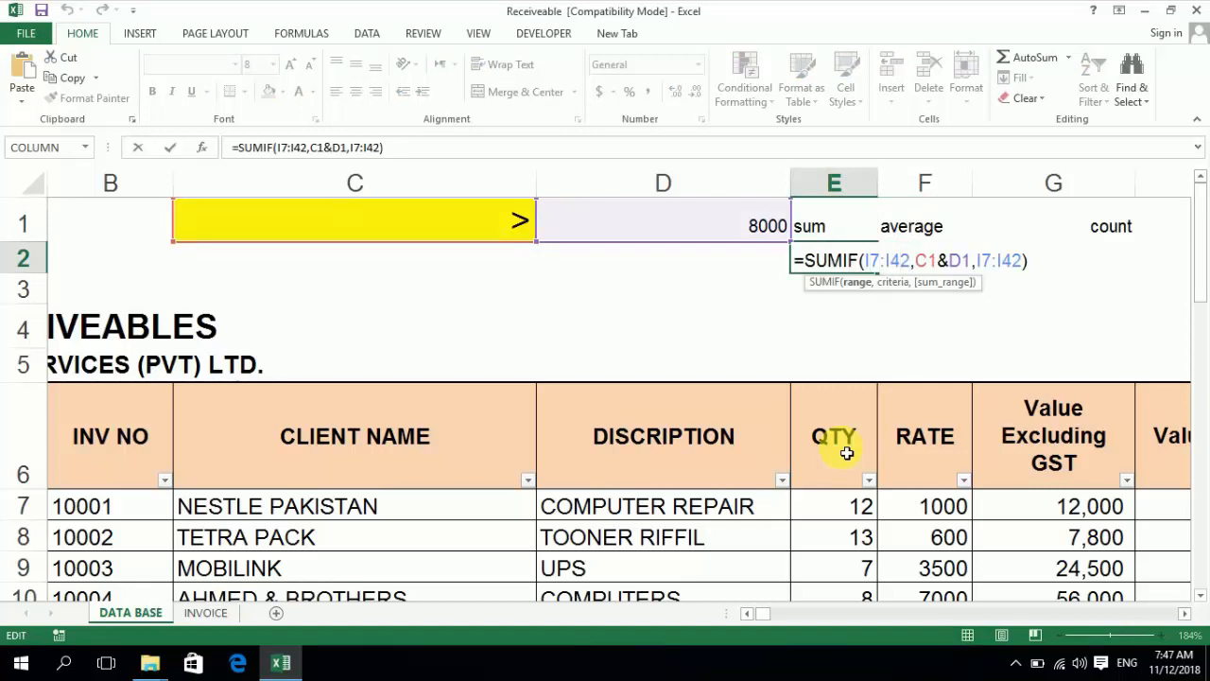
key(Right)
text(4)
key(Right)
key(Right)
key(Left)
key(Left)
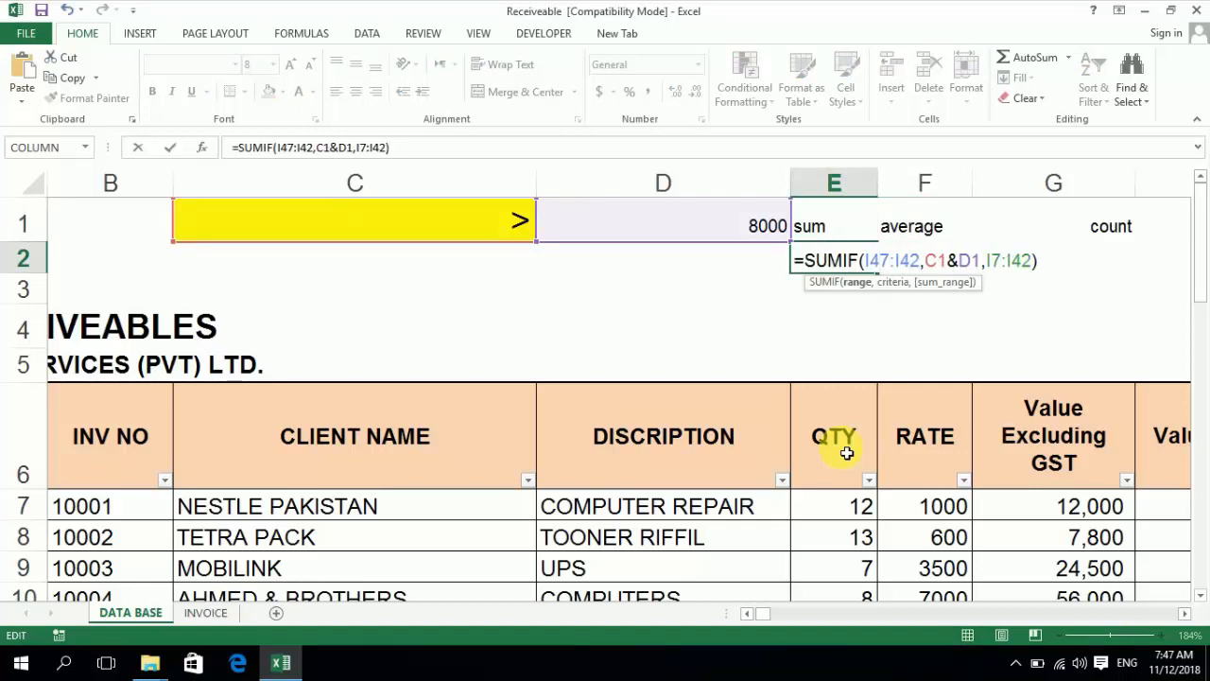
key(BackSpace)
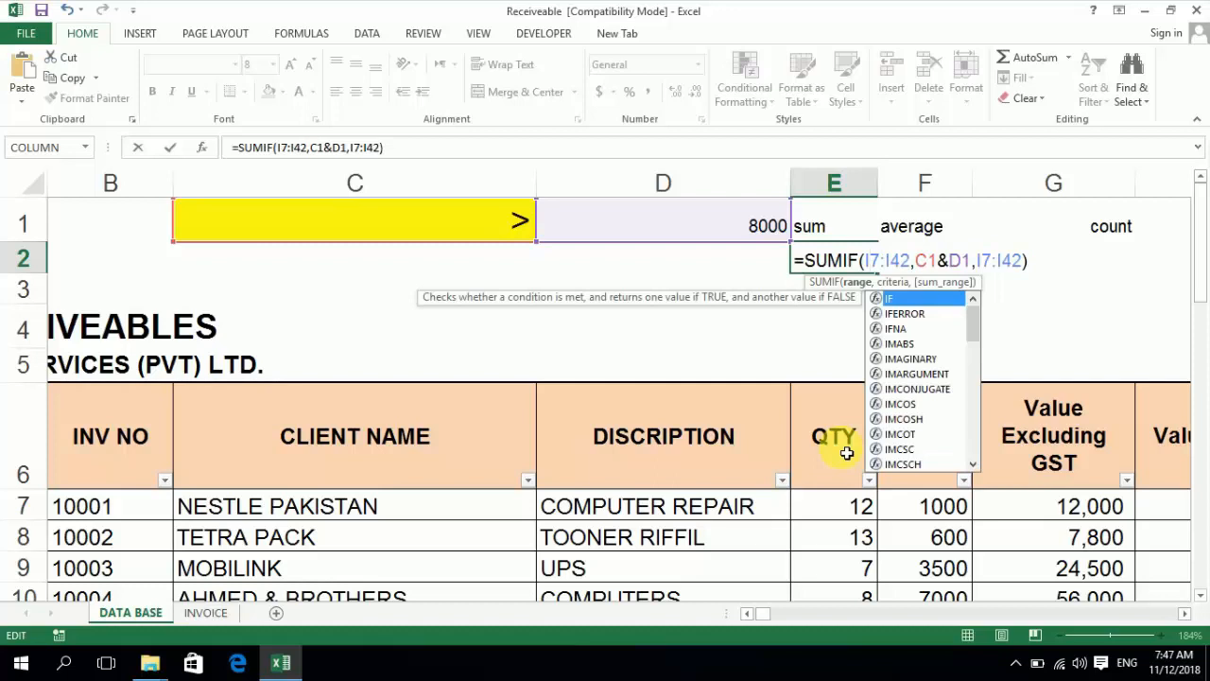
key(F4)
key(Right)
key(F4)
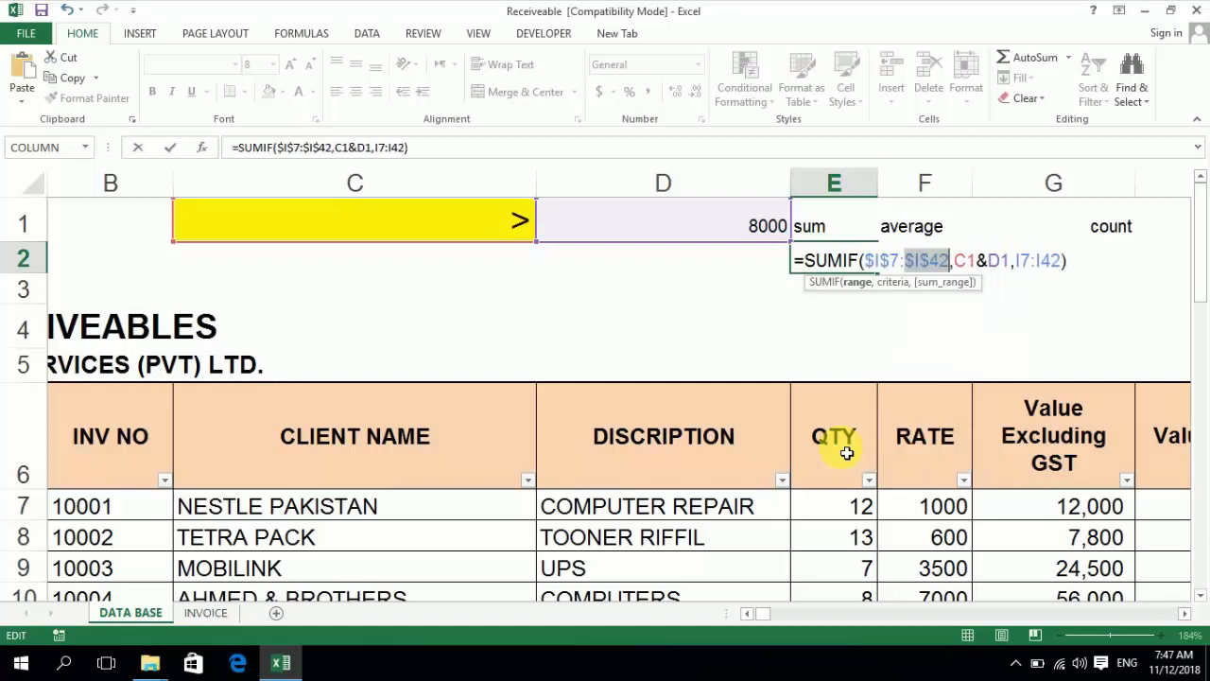
- Make the criterion references in the E2 SUMIF formula absolute as $C$1&$D$1
key(Right)
key(Right)
key(Right)
key(Left)
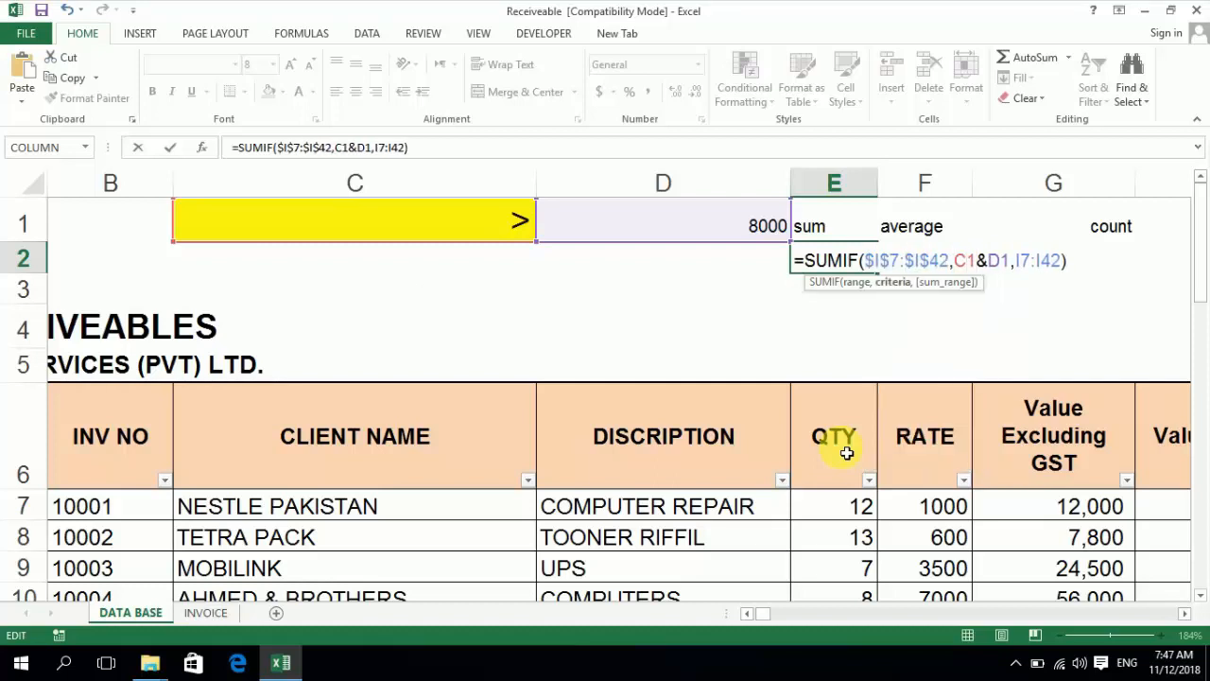
key(F4)
key(Right)
key(Right)
key(F4)
key(Right)
key(Right)
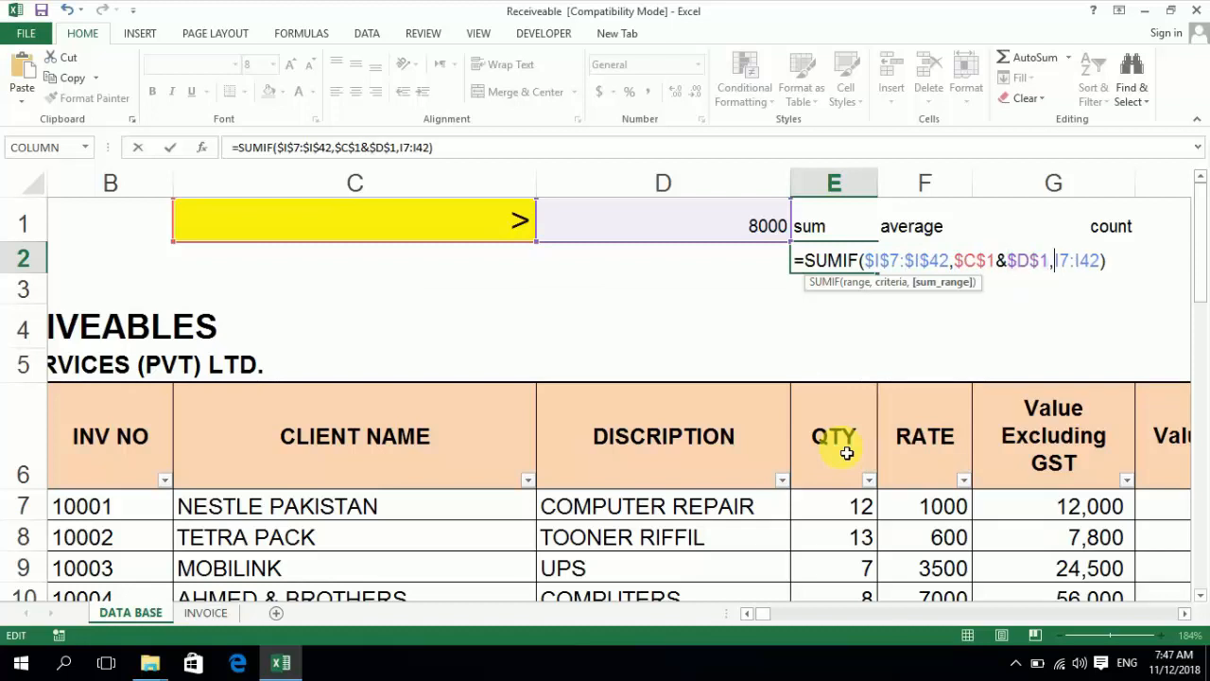
- Make the sum range in the E2 SUMIF formula absolute as $I$7:$I$42 and commit the formula
key(F4)
key(Right)
key(Right)
key(F4)
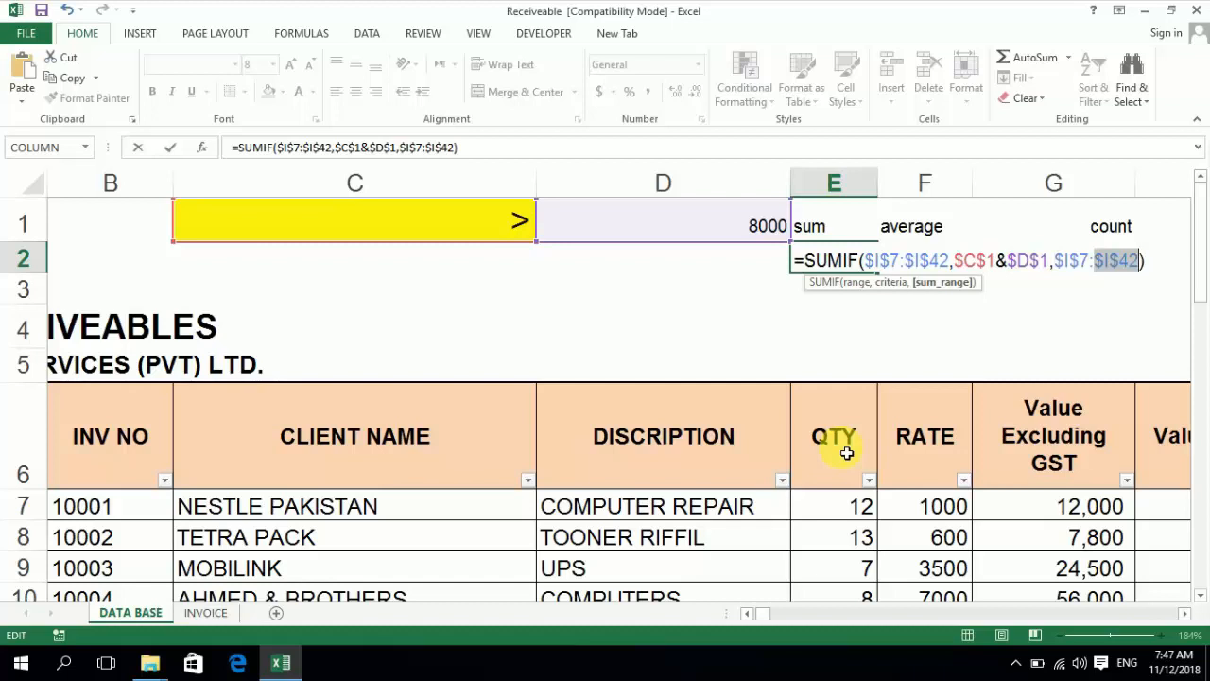
key(Return)
key(Up)
- Copy the SUMIF formula from E2 into F2 under the average heading
key(ctrl+c)
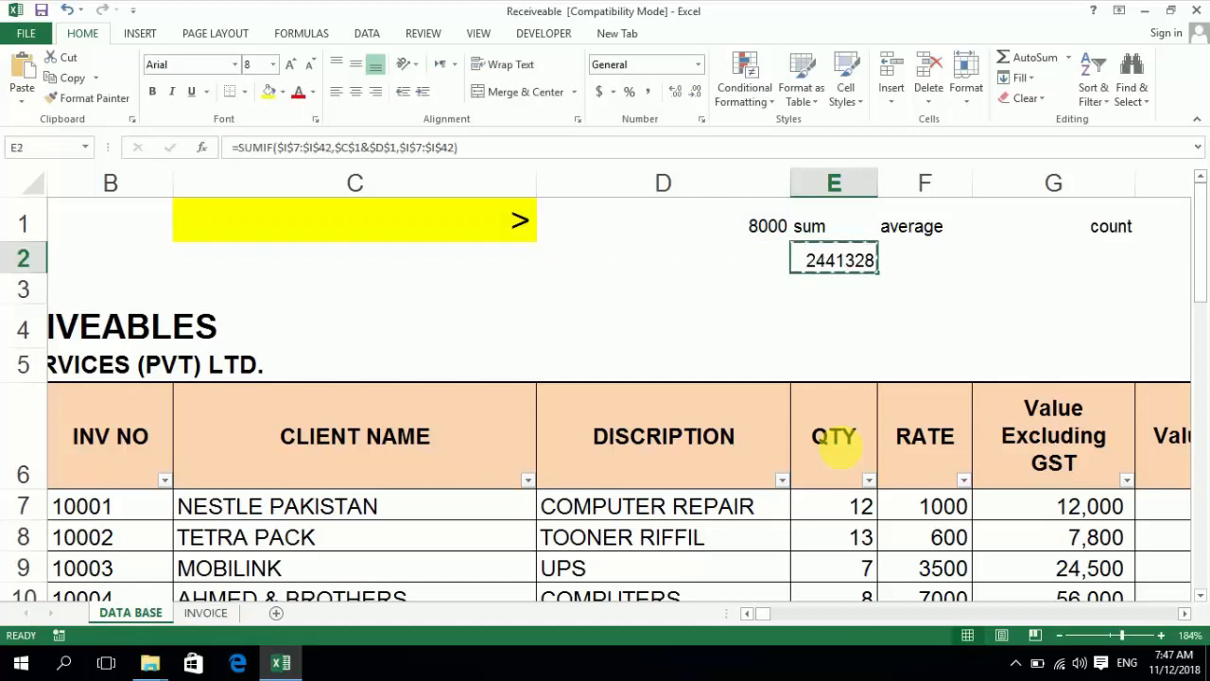
key(Right)
key(Return)
- Replace the SUMIF function in F2 with AVERAGEIF, keeping the same arguments
key(F2)
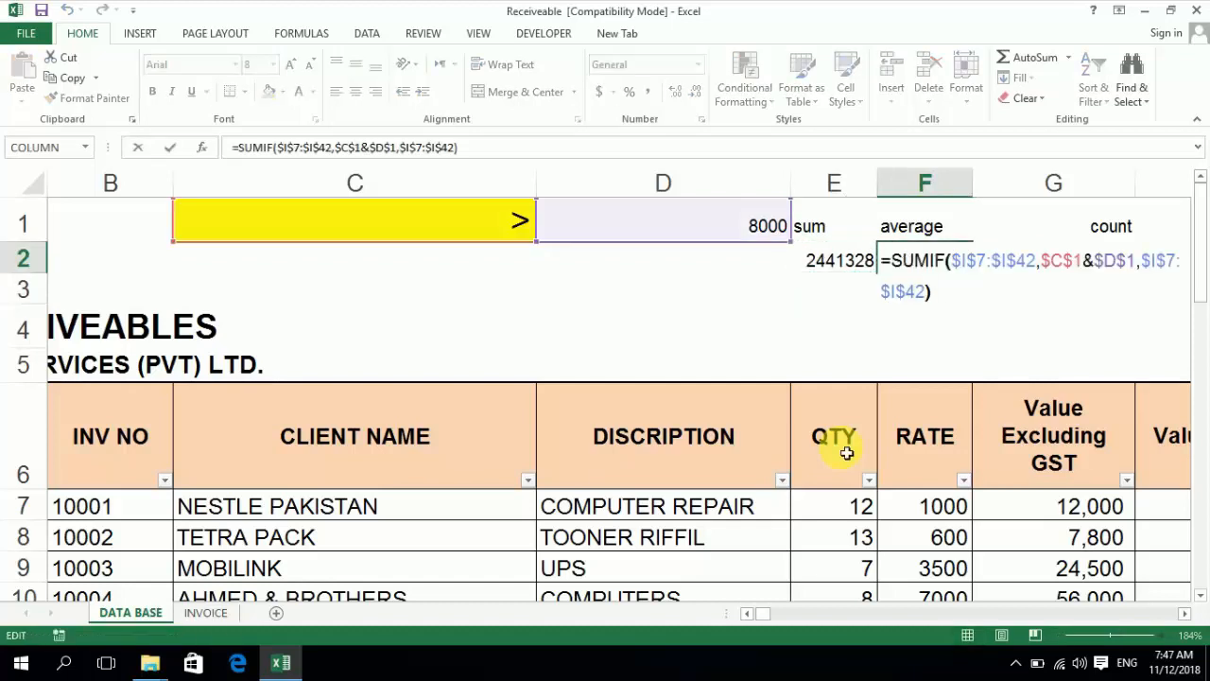
key(Home)
key(Up)
key(shift+Right)
key(shift+Right)
key(shift+Right)
key(shift+Right)
key(shift+Right)
key(shift+Right)
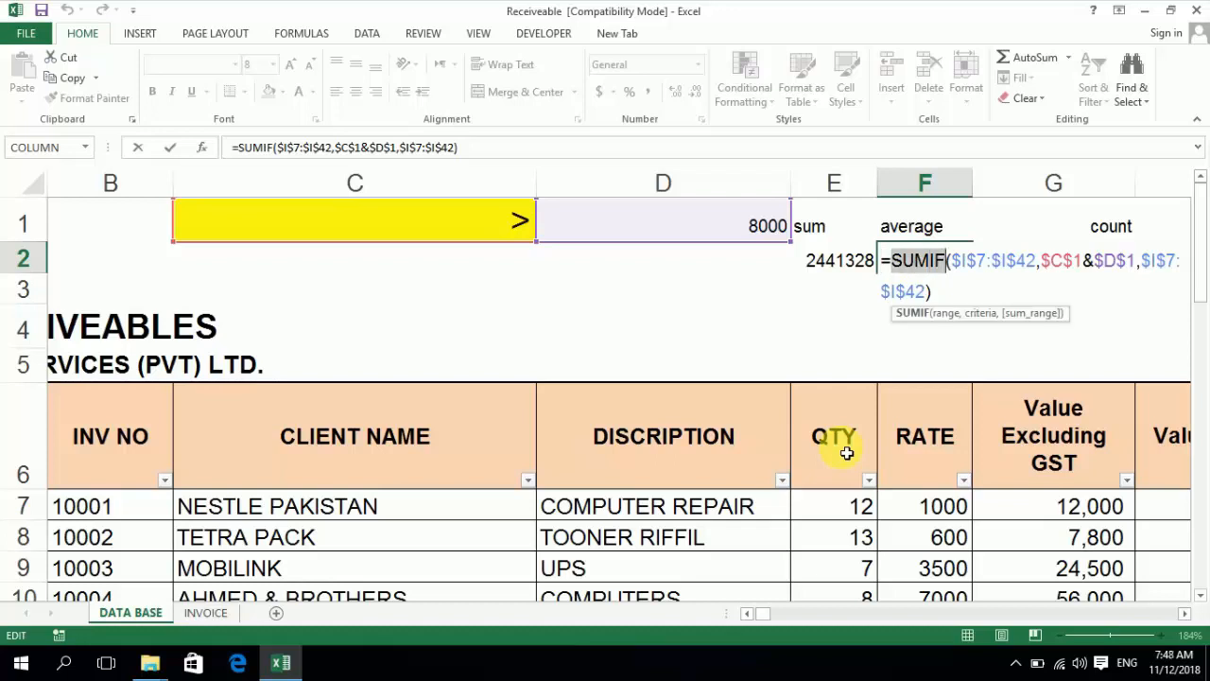
text(aver)
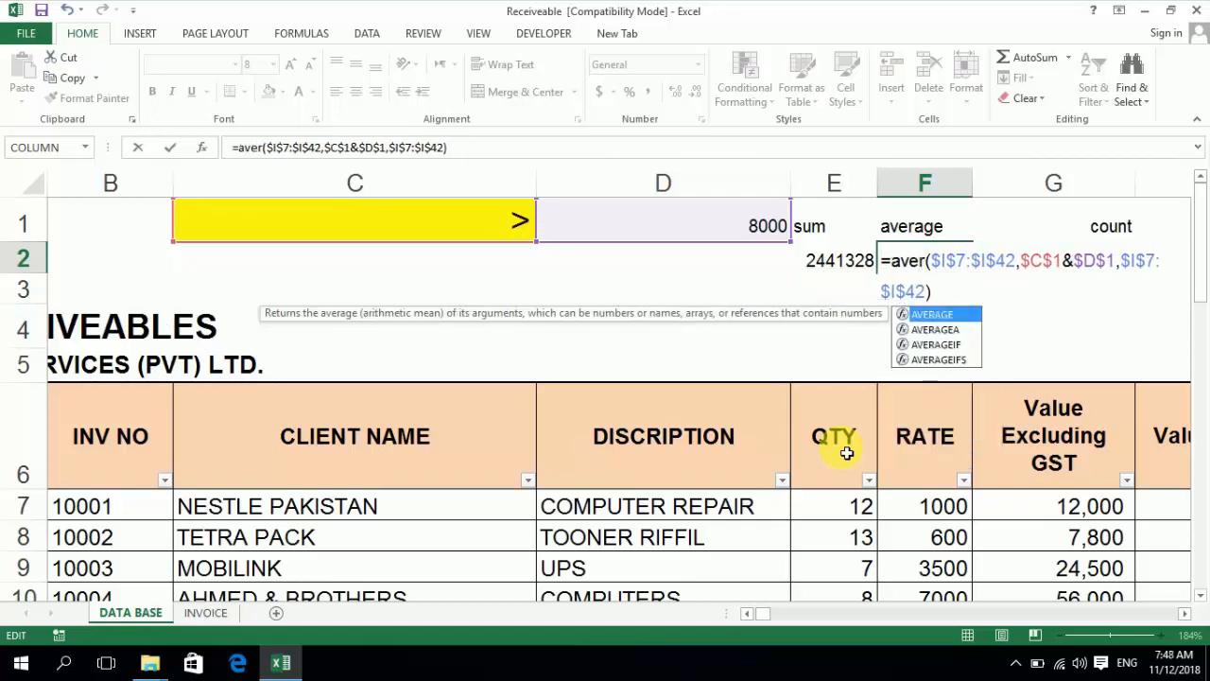
double_click(945, 345)
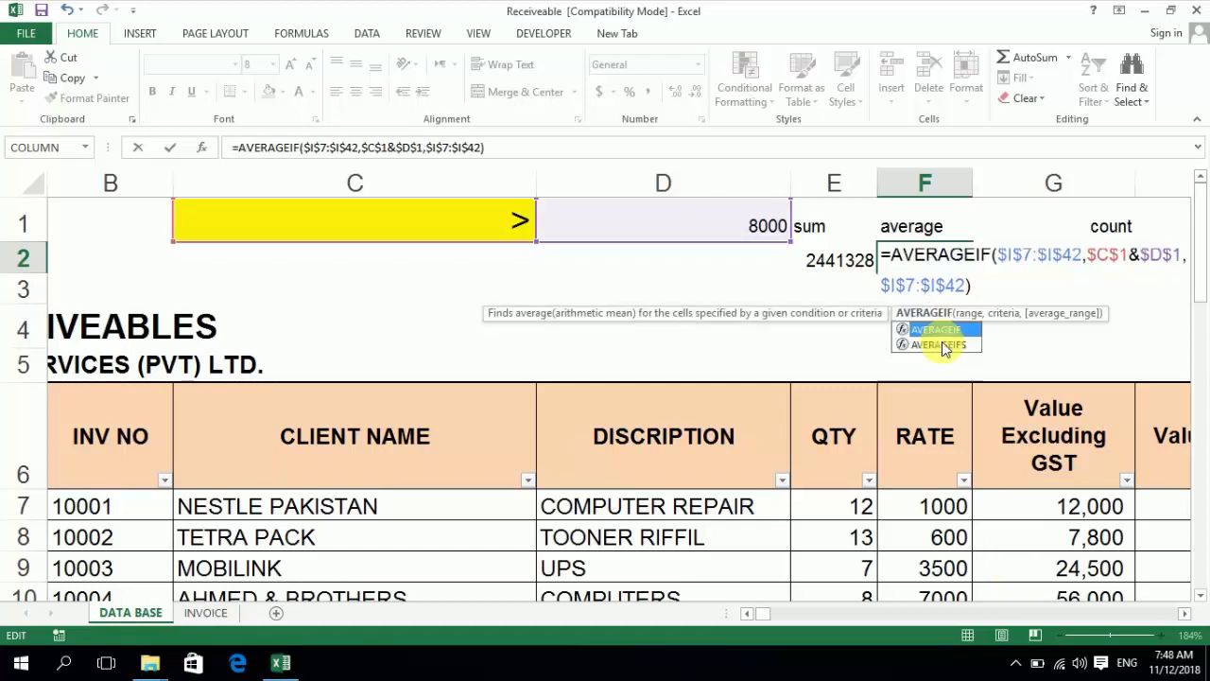
key(Return)
key(Up)
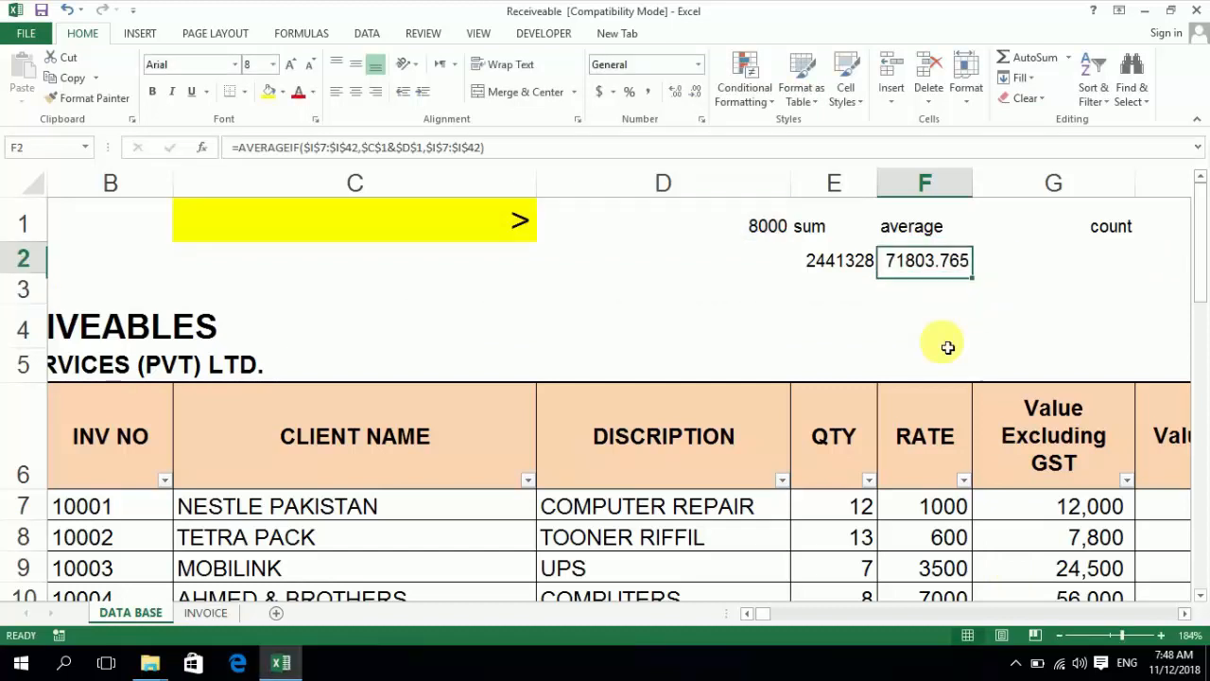
- Compare the sum in E2 with the average in F2 and return to the criterion value in D1
key(Left)
key(Right)
key(Left)
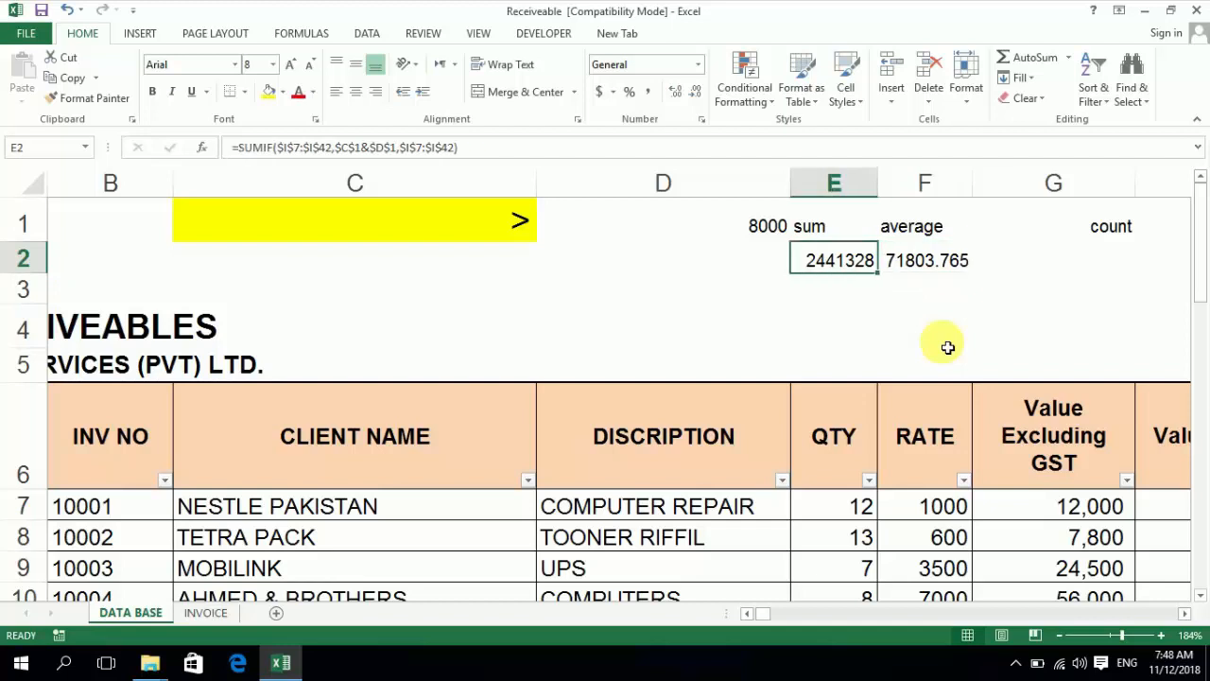
key(Up)
key(Left)
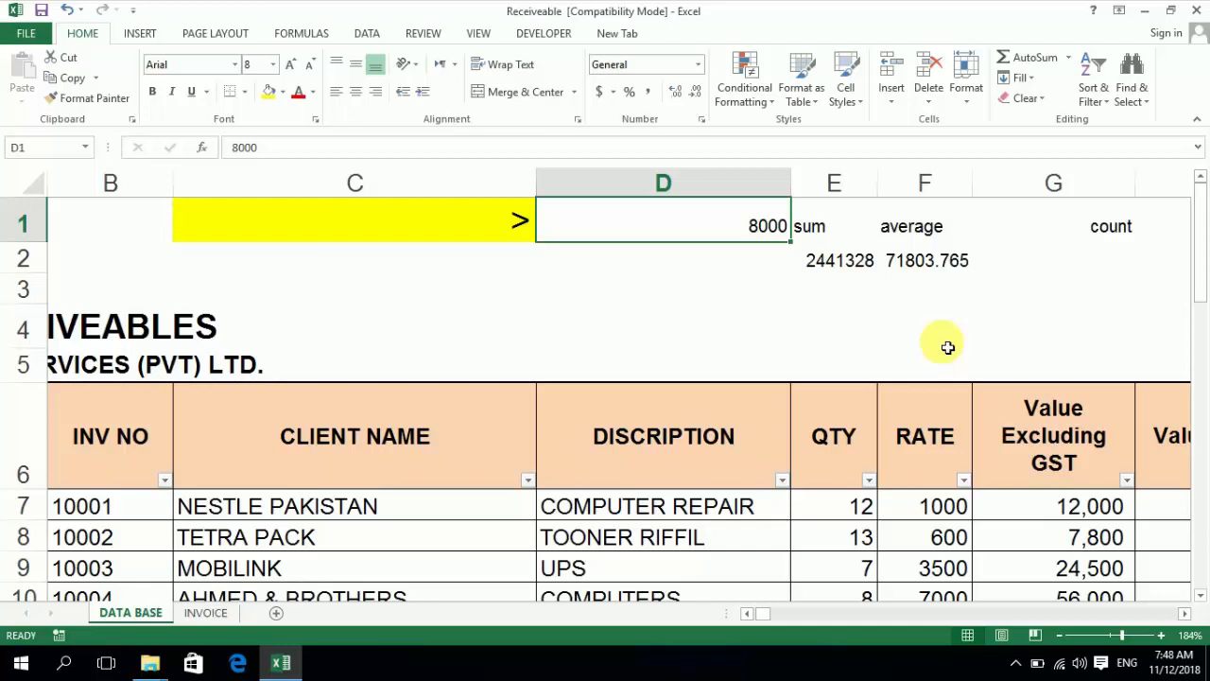
- Capitalise the heading in F1 so it reads Average
key(Right)
key(Right)
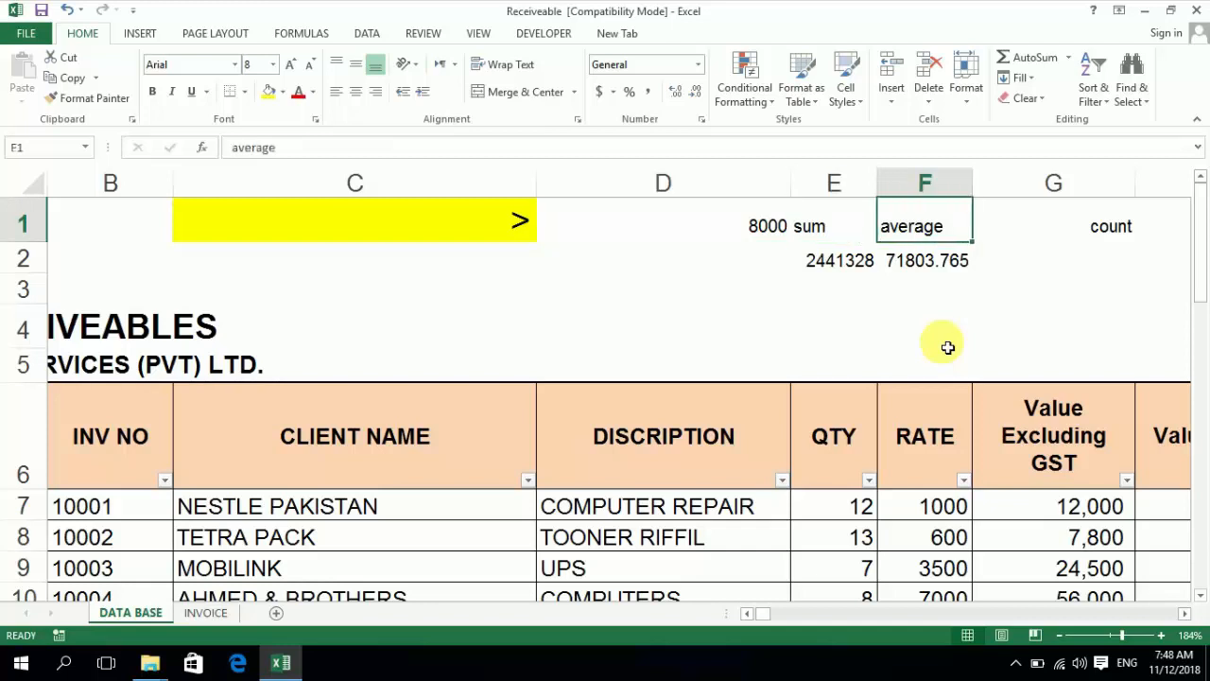
key(Down)
key(Up)
key(F2)
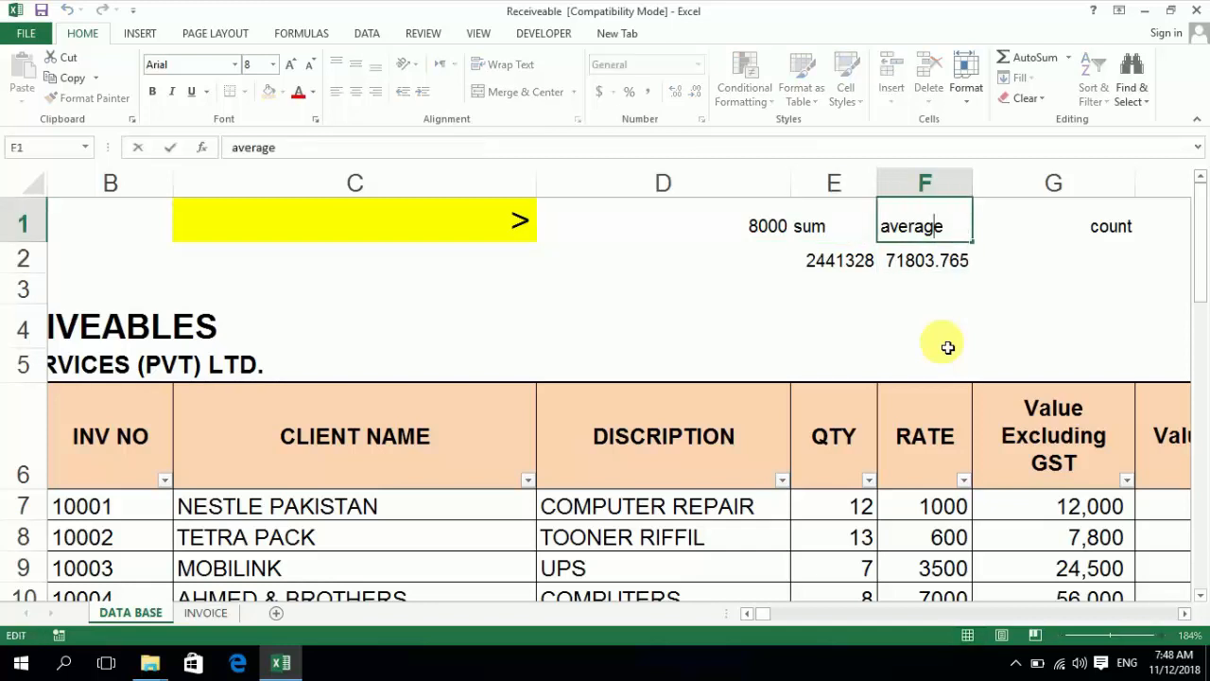
key(Left)
key(Left)
key(Left)
key(Left)
key(Left)
key(Left)
key(shift+Left)
text(A)
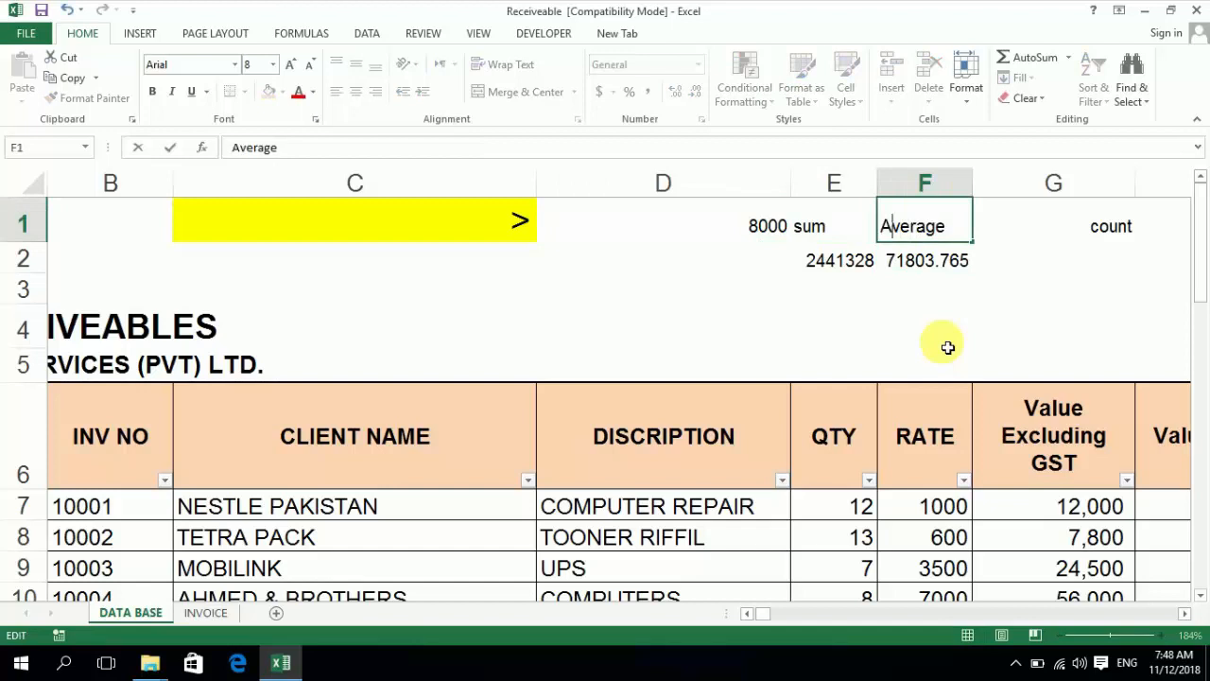
key(Return)
- Capitalise the heading in E1 so it reads Sum
key(Up)
key(Left)
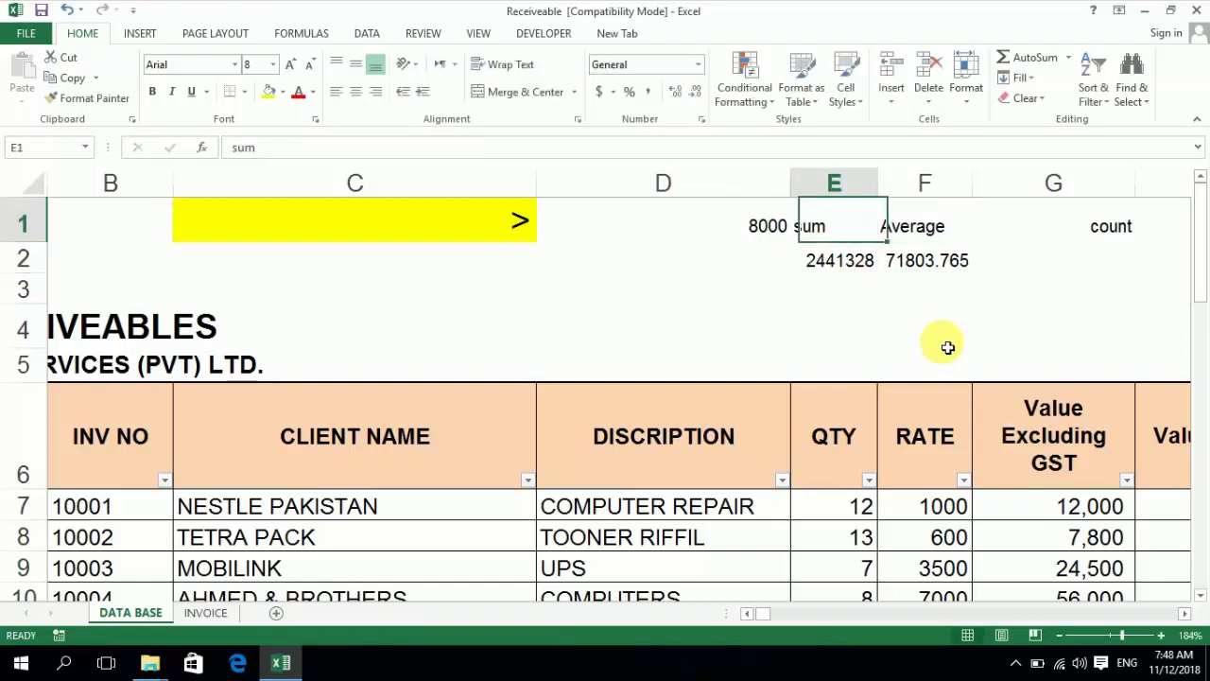
key(F2)
key(Left)
key(Left)
key(shift+Left)
text(S)
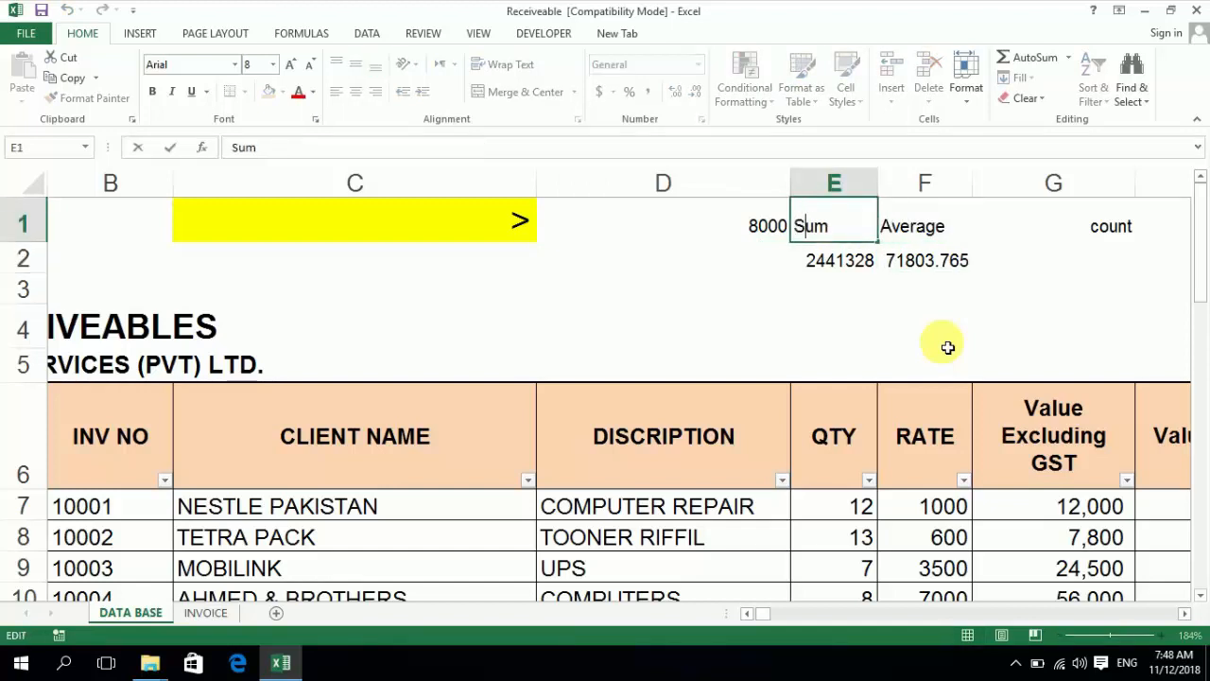
key(Return)
- Copy the AVERAGEIF formula from F2 into G2 under the count heading
key(Right)
key(Right)
key(Left)
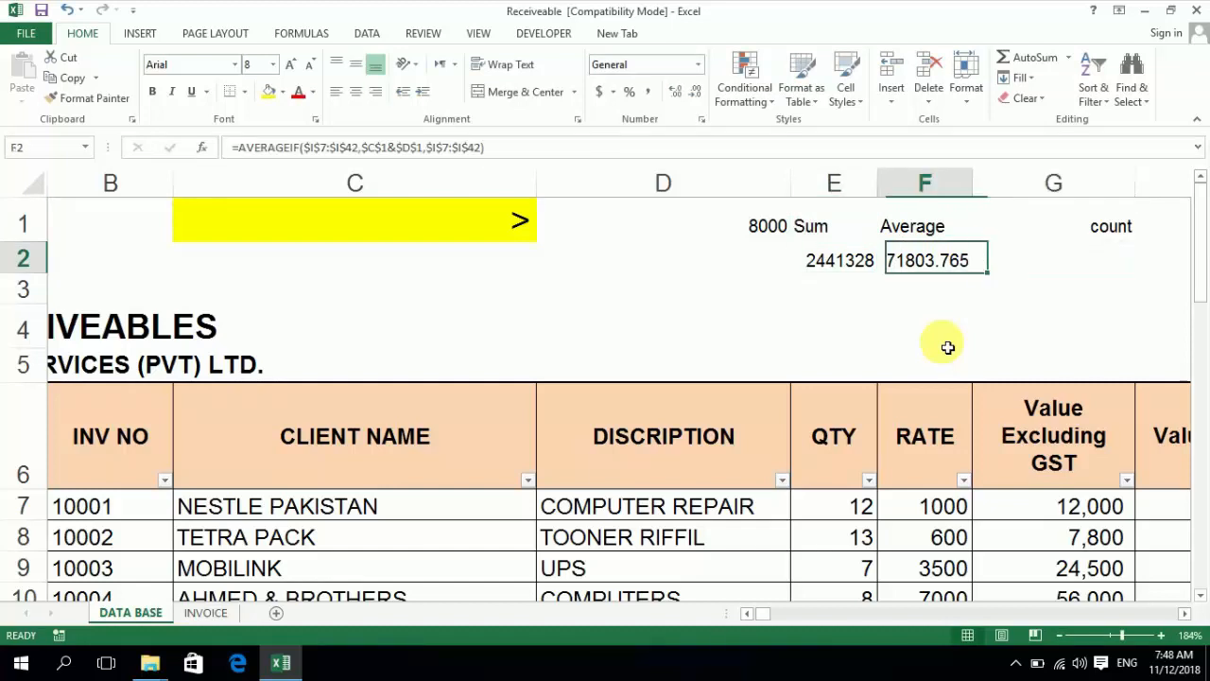
key(Right)
key(Left)
key(ctrl+c)
key(Right)
key(Return)
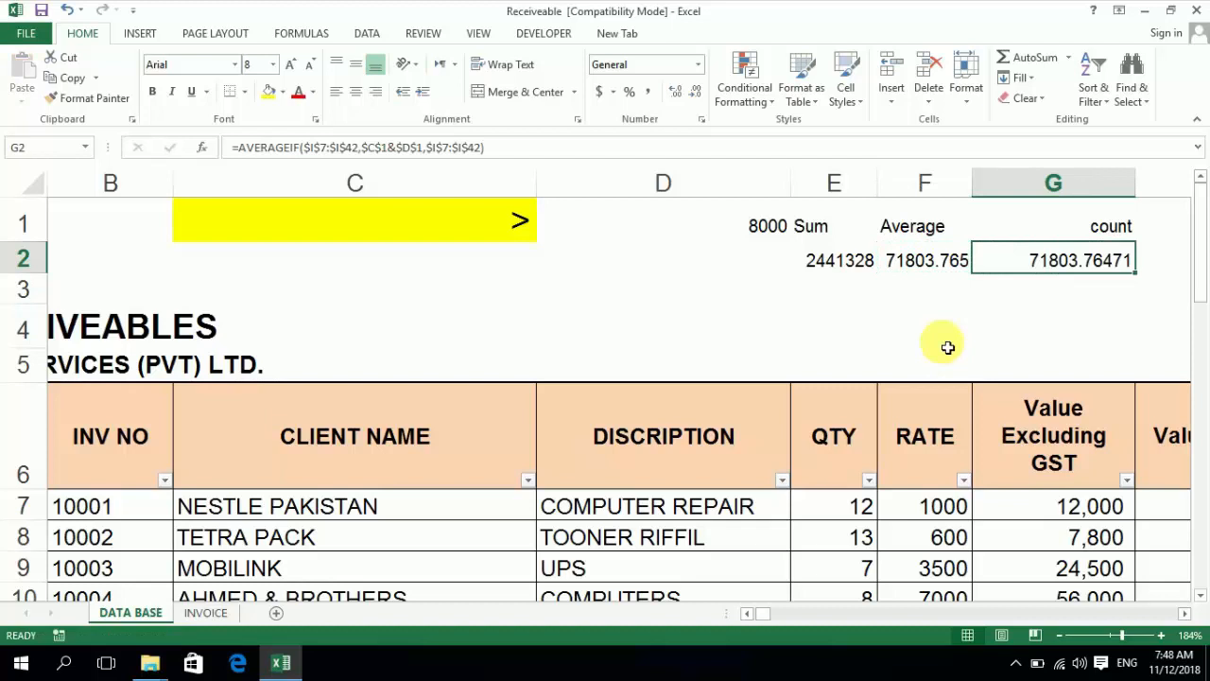
- Replace the AVERAGEIF function in G2 with COUNTIF and try to commit it with all three arguments
key(F2)
key(Left)
key(Left)
key(Left)
key(Left)
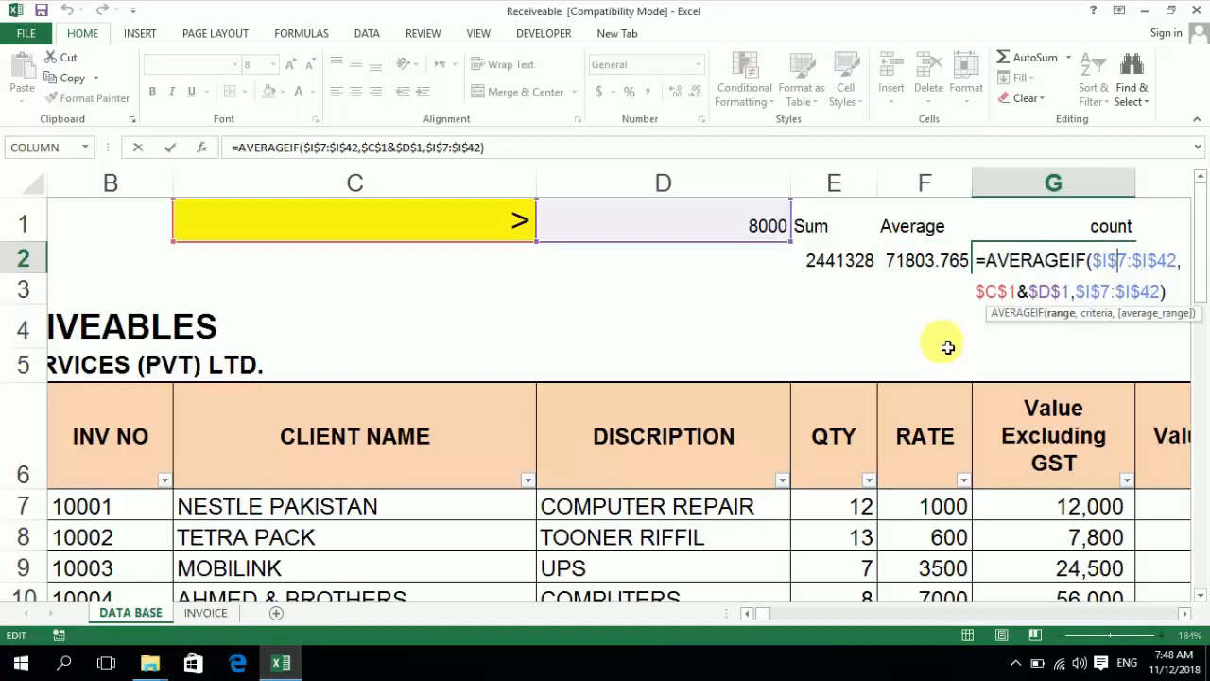
key(Left)
key(Left)
key(Left)
key(Left)
key(Left)
key(Left)
key(shift+Left)
key(shift+Left)
key(shift+Left)
key(shift+Left)
key(shift+Left)
key(shift+Left)
key(shift+Left)
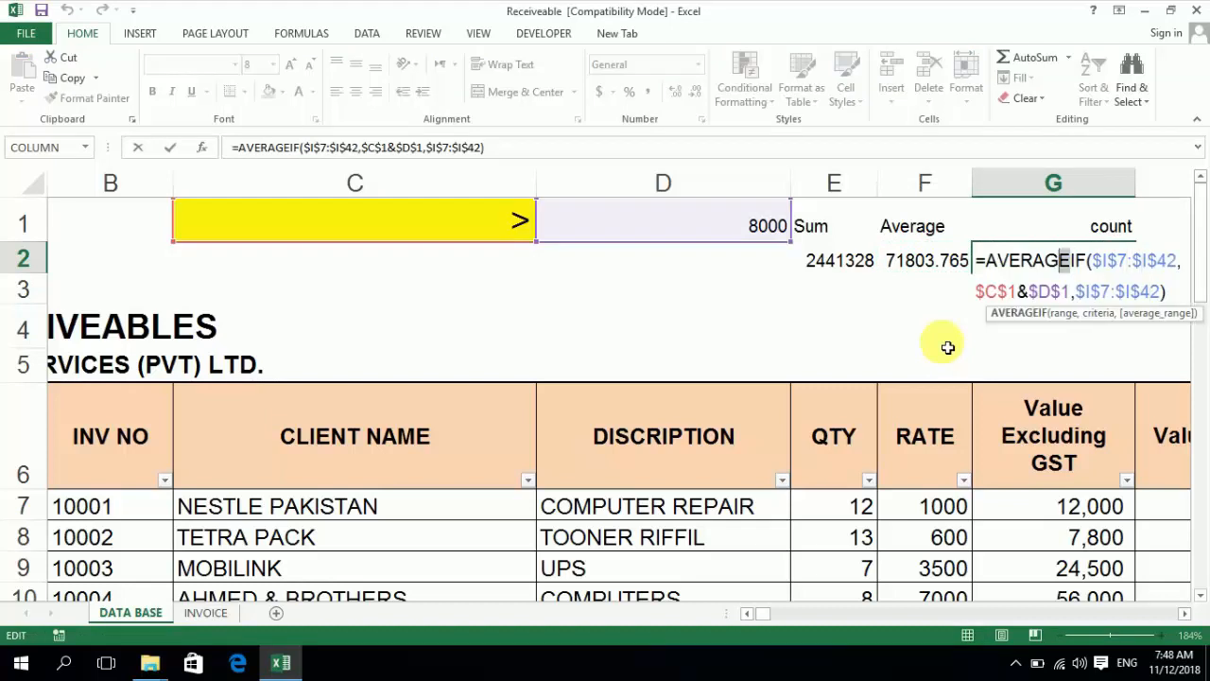
text(count)
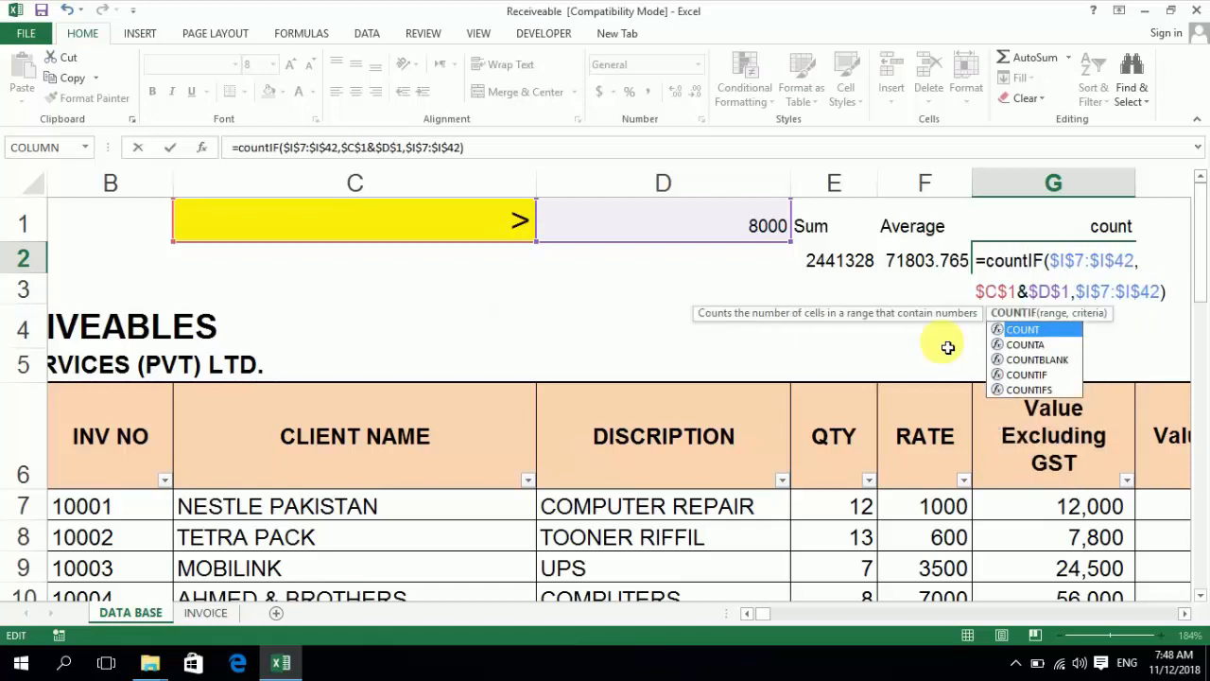
key(Down)
key(Down)
key(Down)
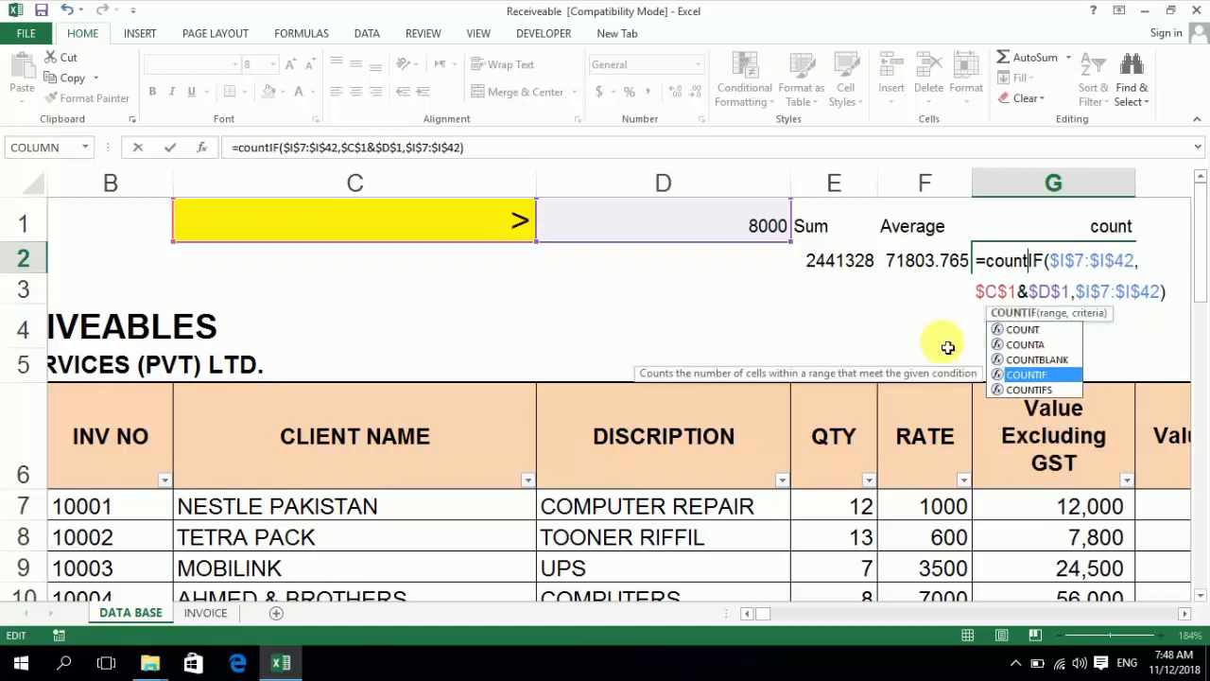
key(Return)
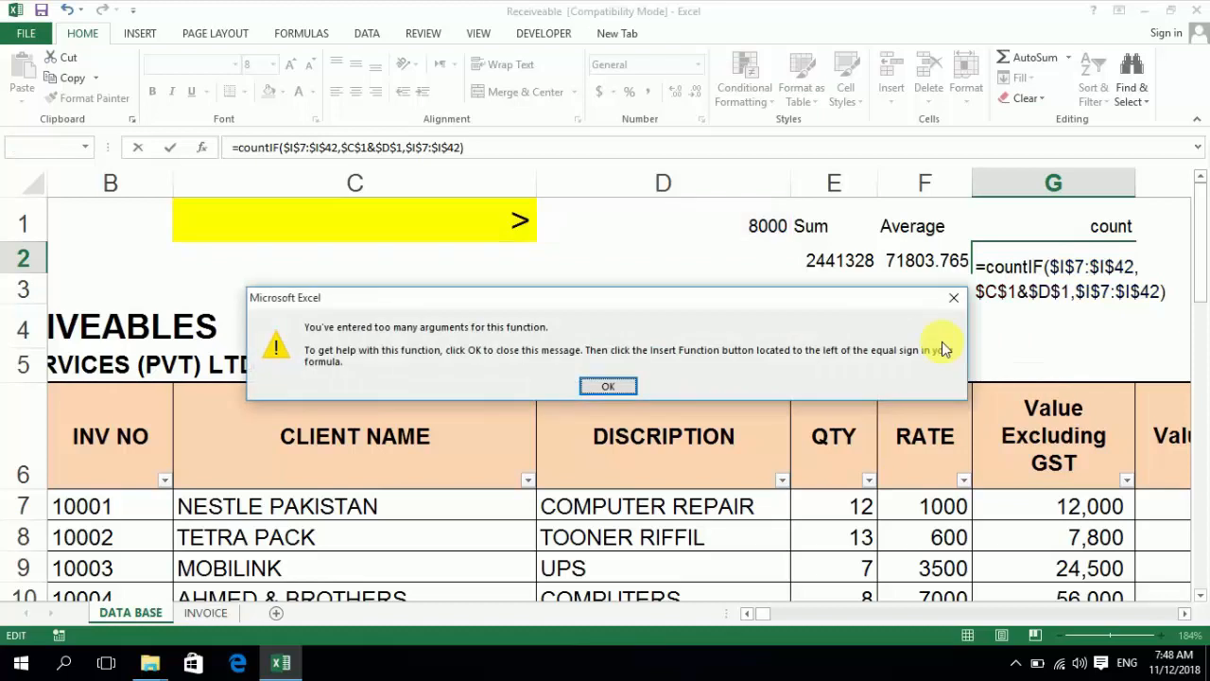
key(Return)
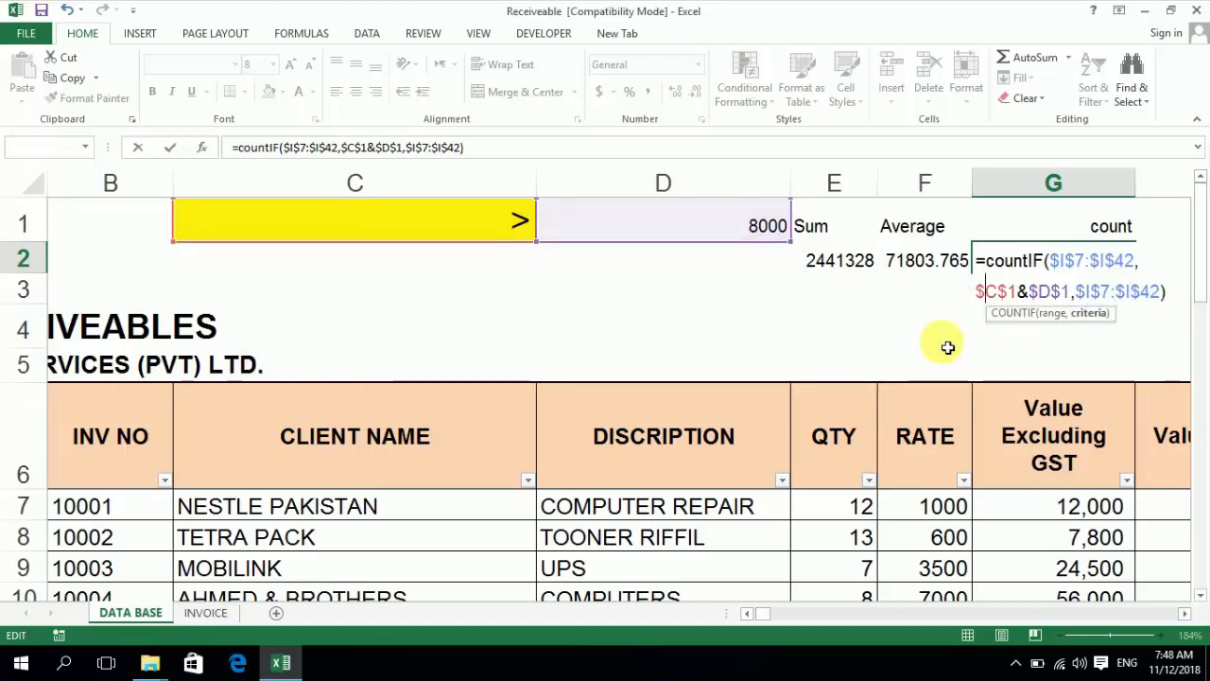
- Remove the third argument $I$7:$I$42 from the COUNTIF formula in G2 and commit it
key(Up)
key(Right)
key(Right)
key(Right)
key(Right)
key(Right)
key(Right)
key(Right)
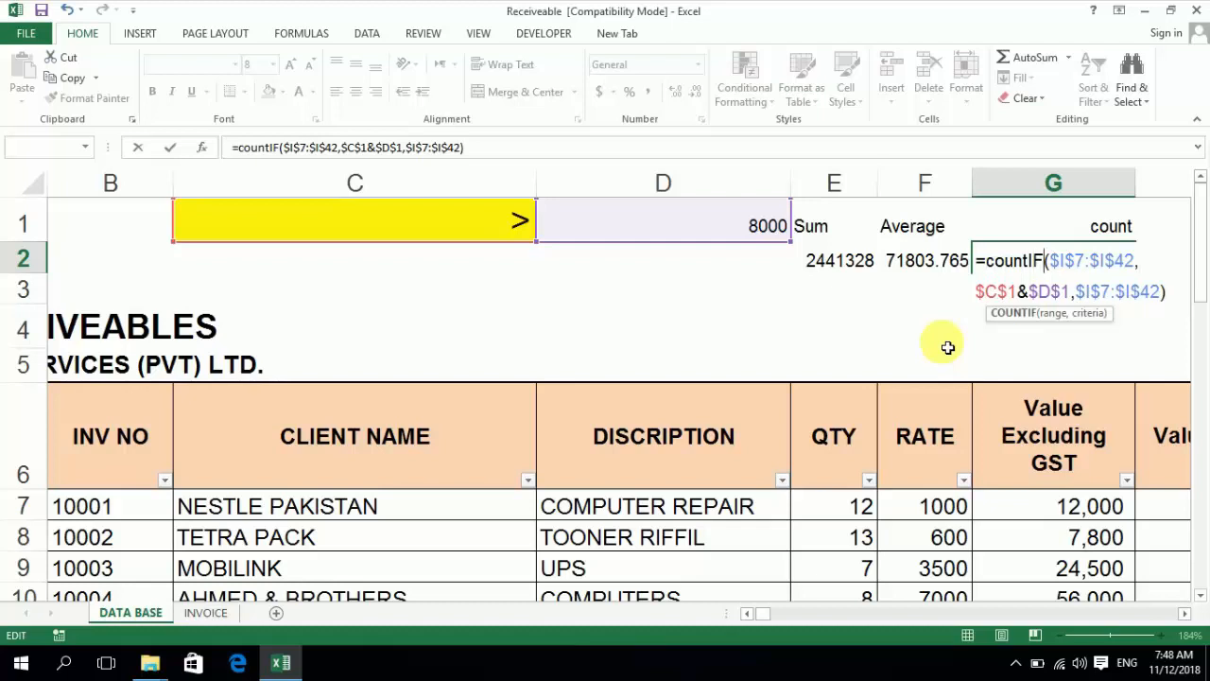
key(Right)
key(Down)
key(Right)
key(Right)
key(Right)
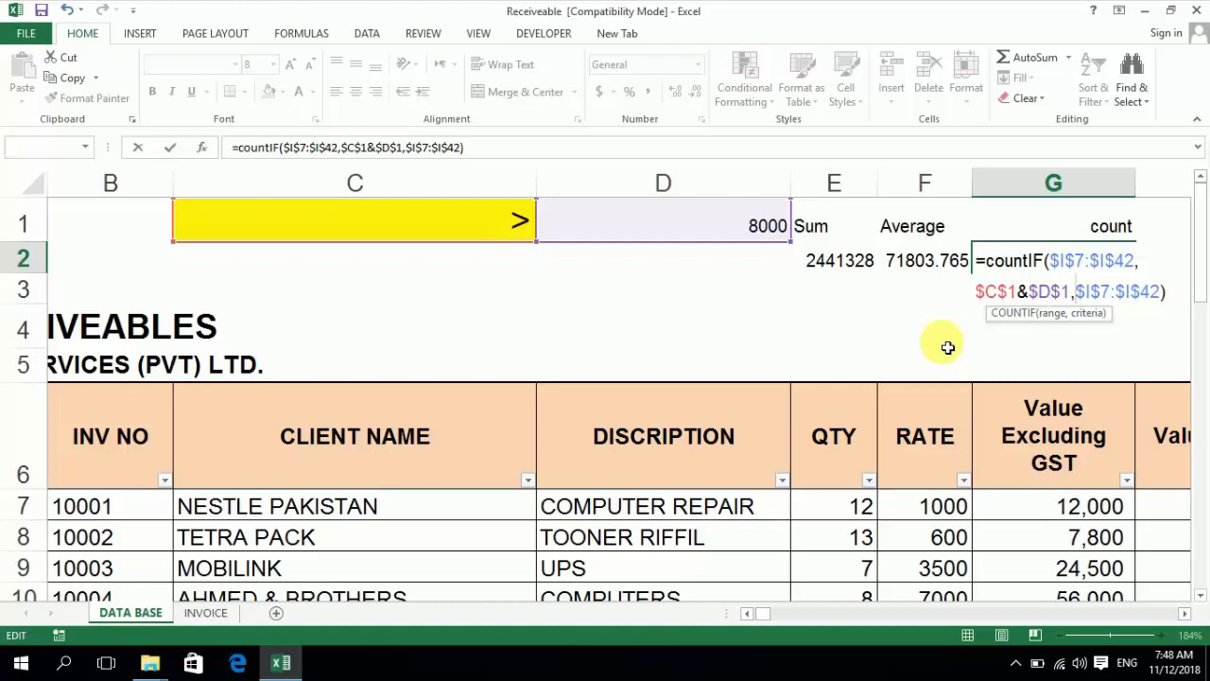
key(Left)
key(Right)
key(shift+Right)
key(shift+Right)
key(shift+Right)
key(shift+Right)
key(shift+Right)
key(shift+Right)
key(shift+Right)
key(shift+Right)
key(shift+Right)
key(shift+Right)
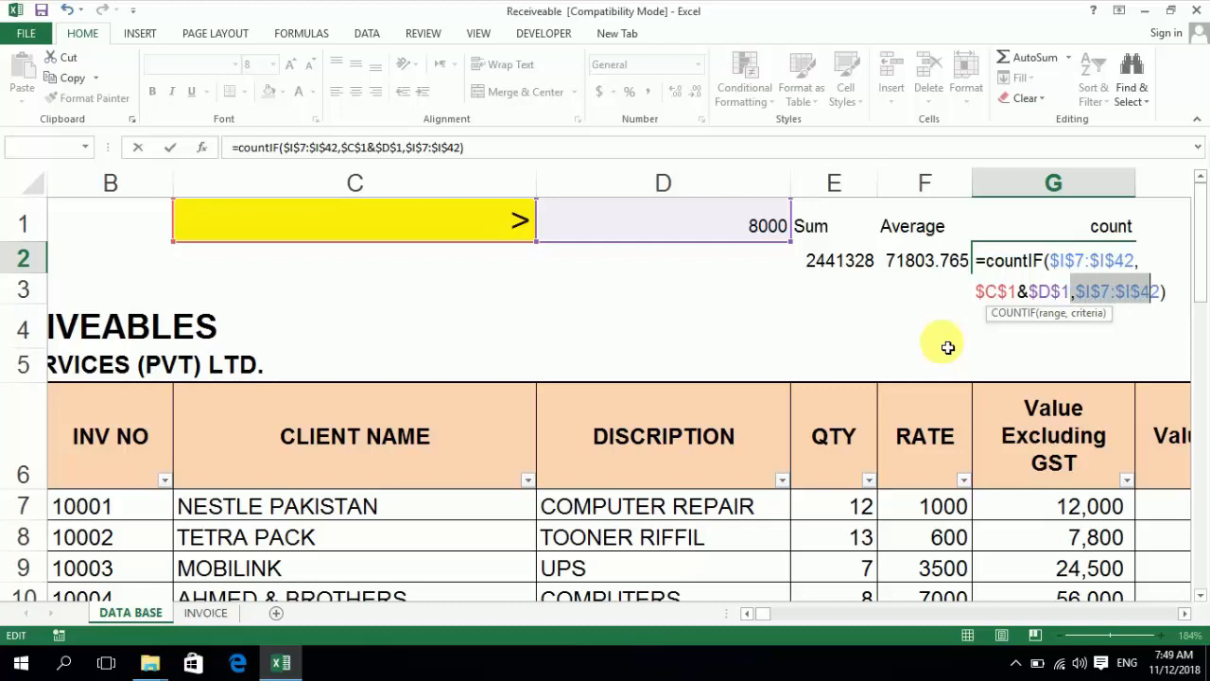
key(Delete)
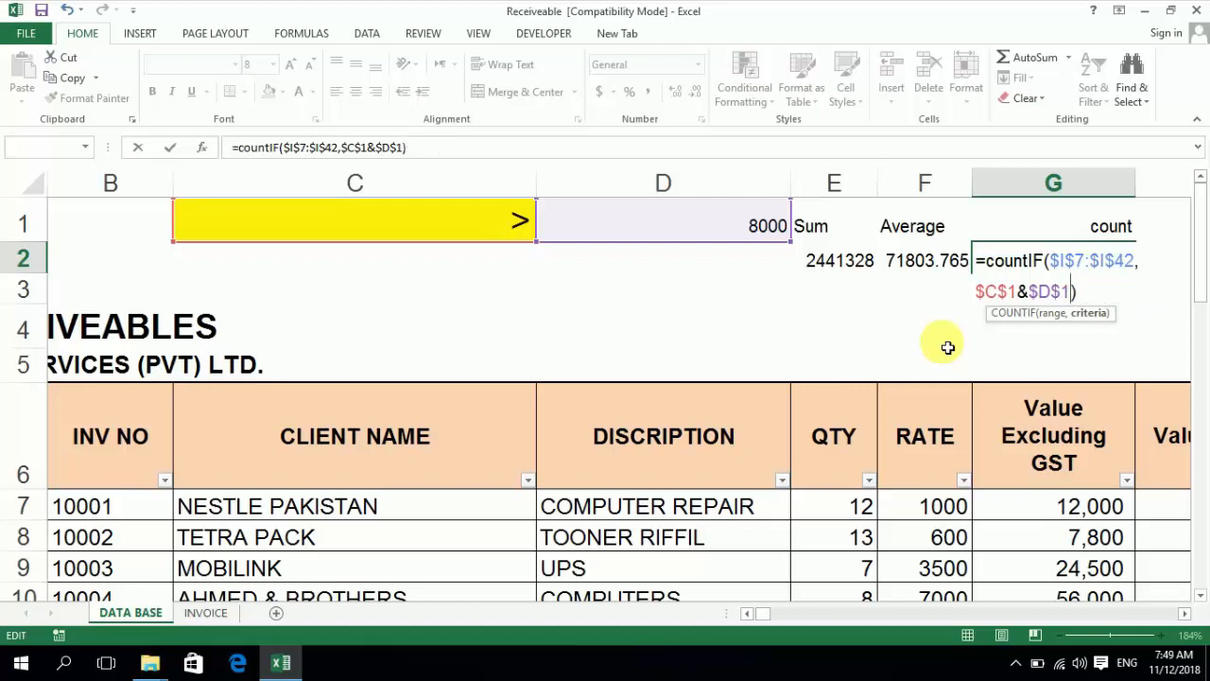
key(Return)
- Review the sum, average and count results above the table and go to the Total Amount header
key(Down)
key(Down)
key(Down)
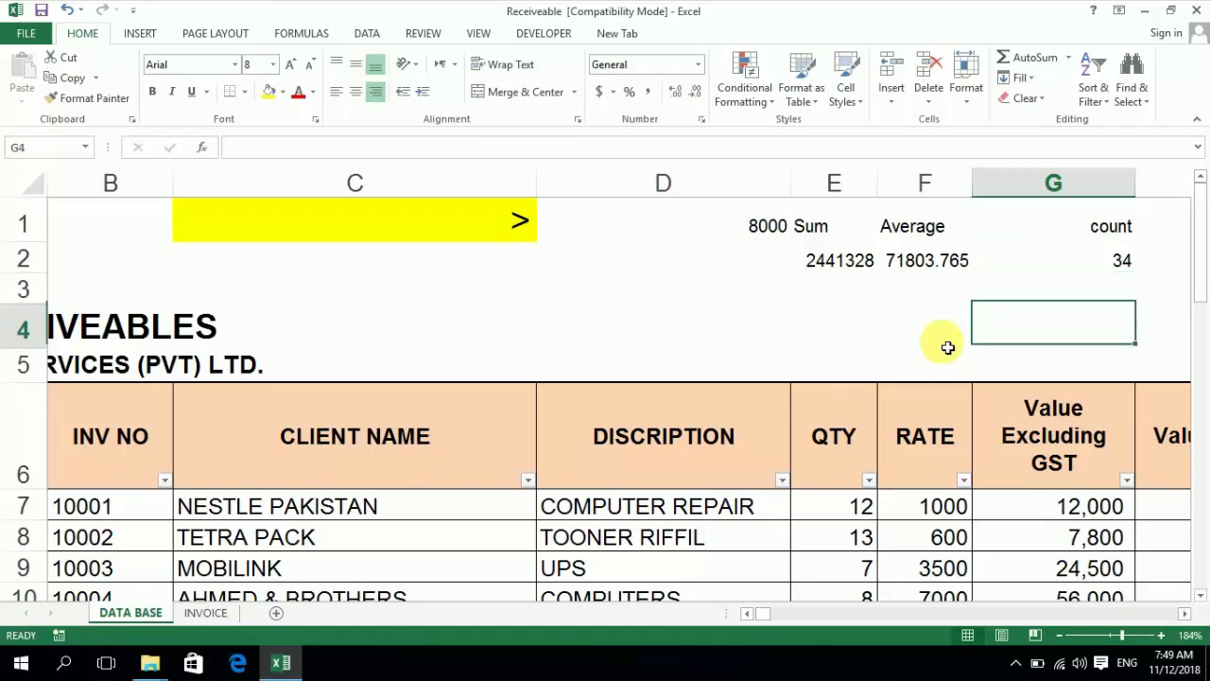
key(Right)
key(Right)
key(Left)
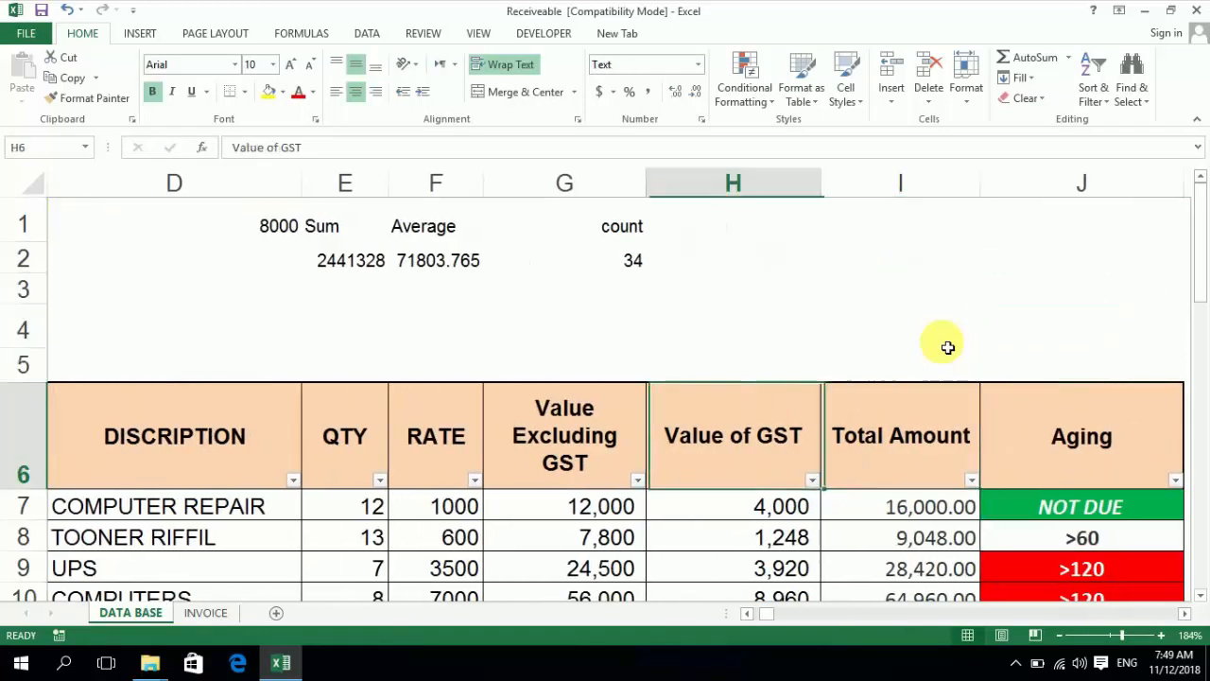
key(Up)
key(Up)
key(Up)
key(Up)
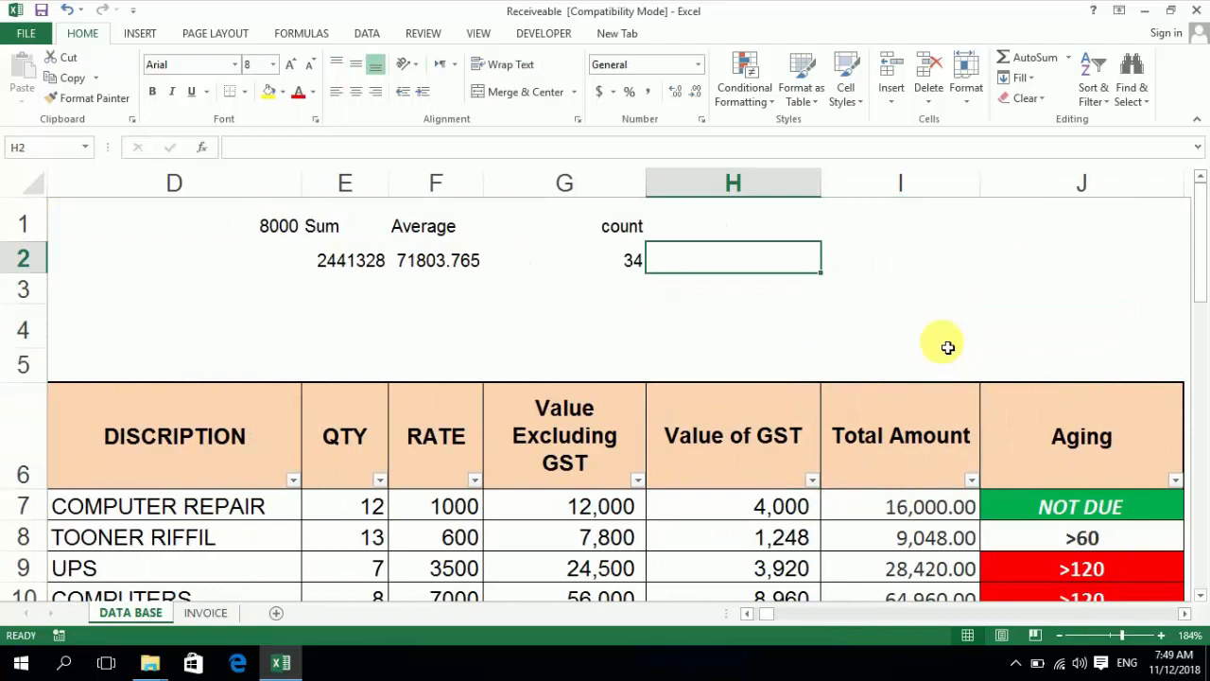
key(Left)
key(Right)
key(Down)
key(Down)
key(Down)
key(Right)
key(Down)
key(Down)
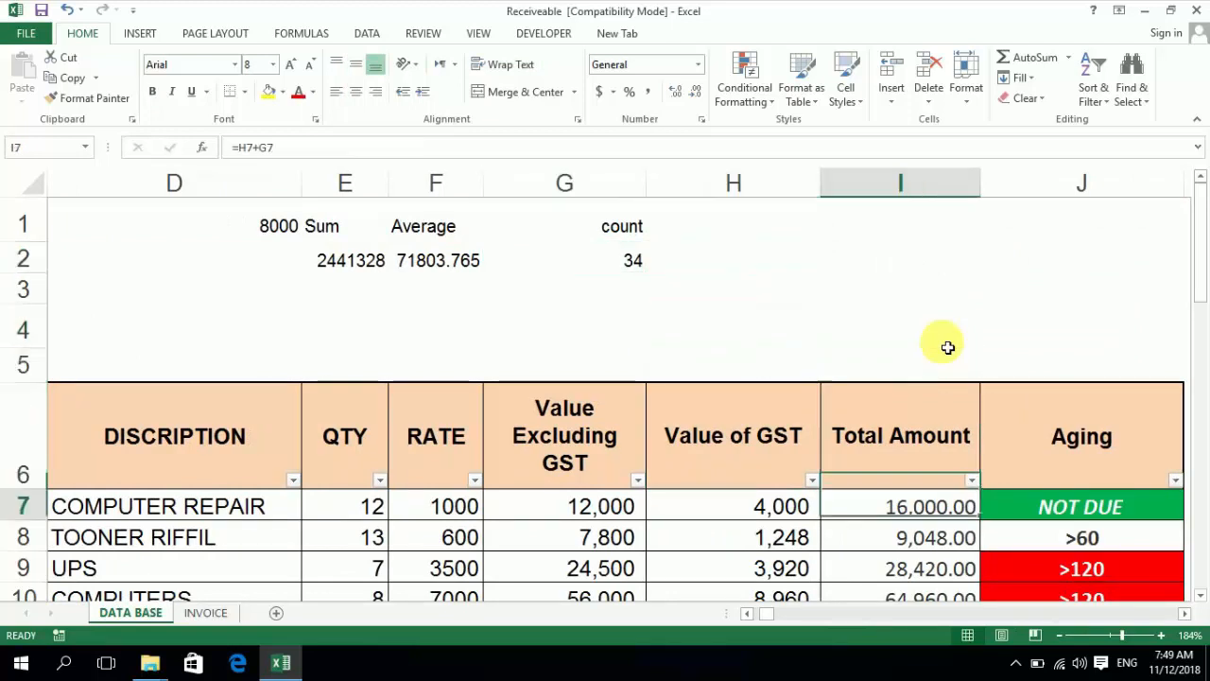
key(Up)
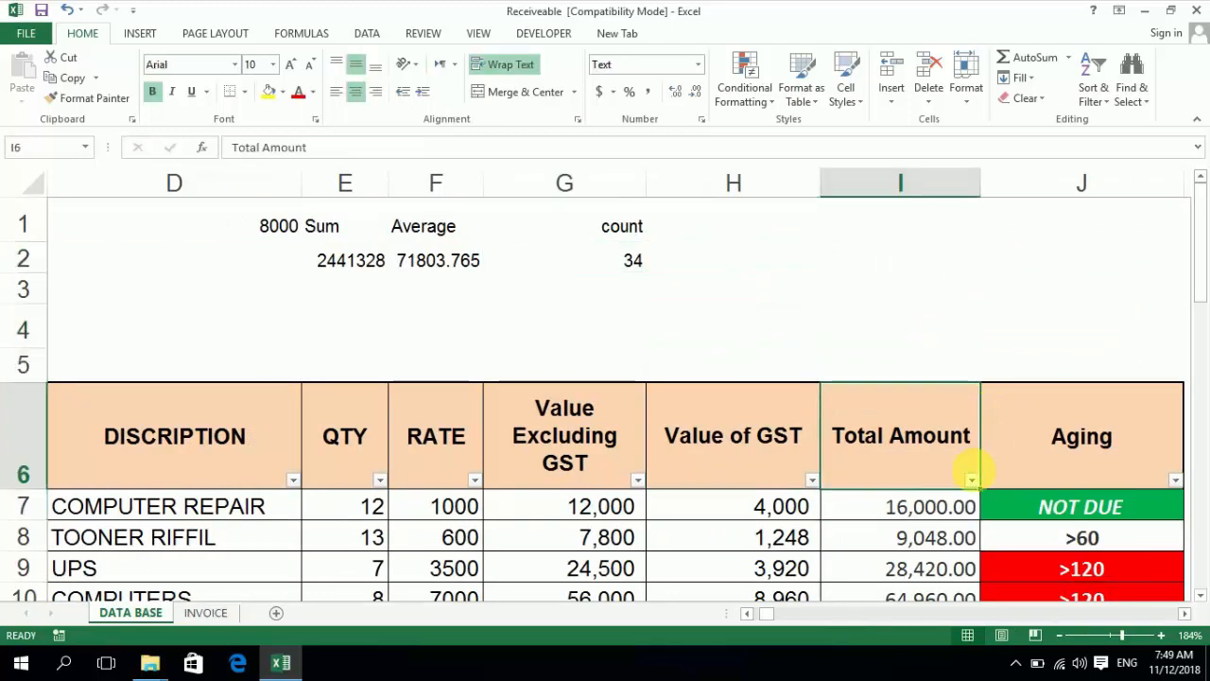
- Filter the Total Amount column to exclude the amounts below 8000, 4,872.00 and 6,264.00
click(972, 479)
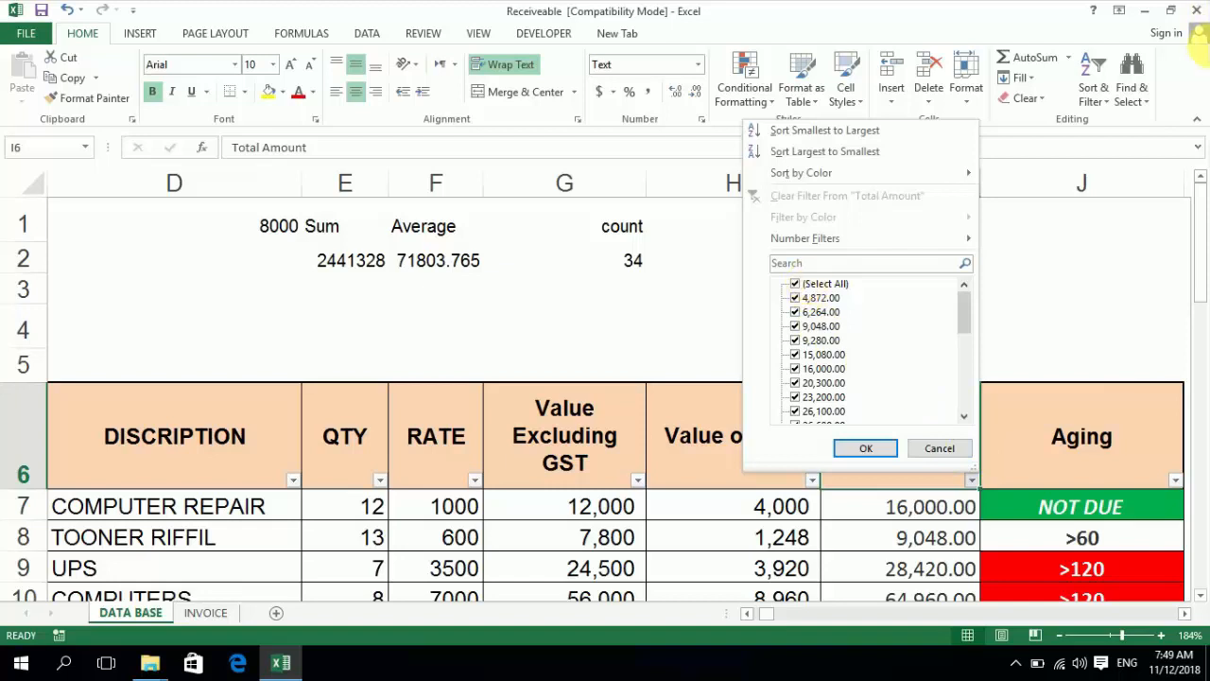
click(815, 299)
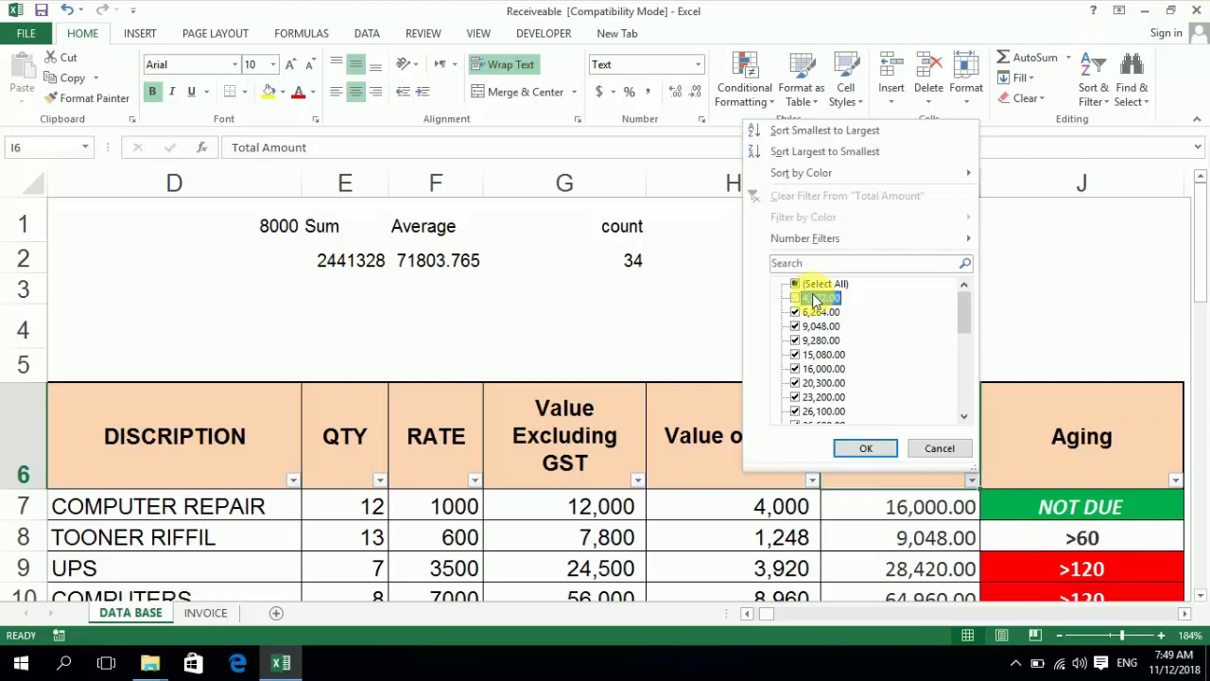
click(815, 299)
key(Down)
key(space)
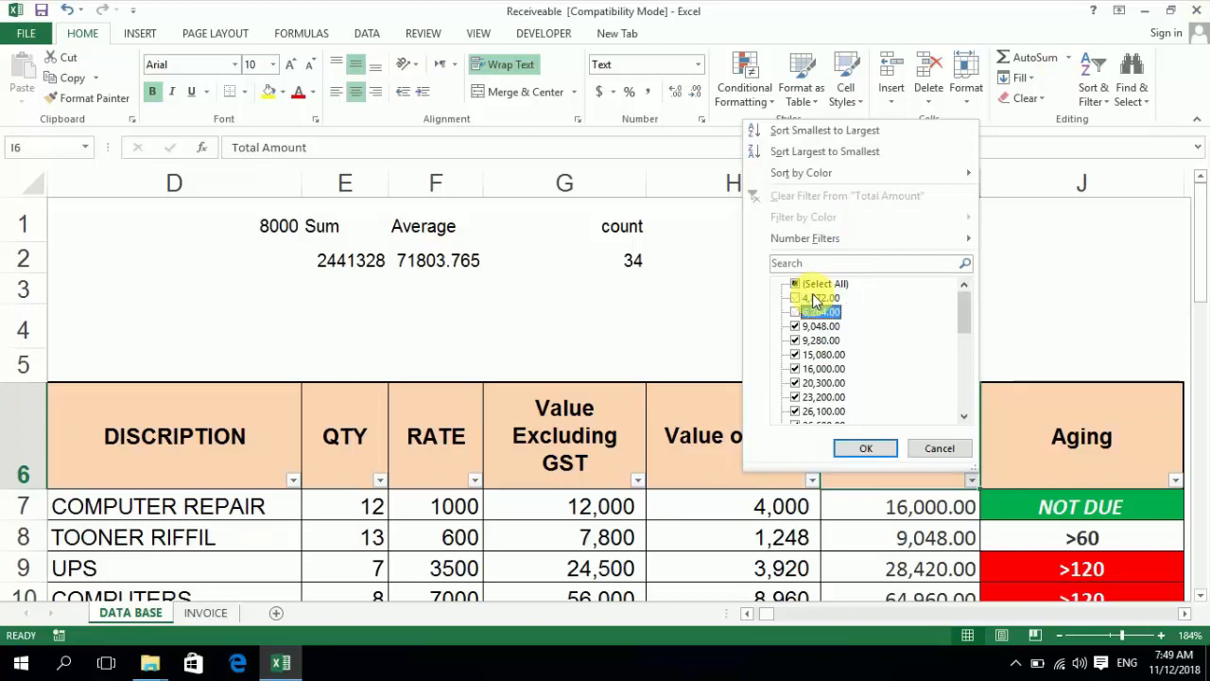
click(865, 448)
key(Down)
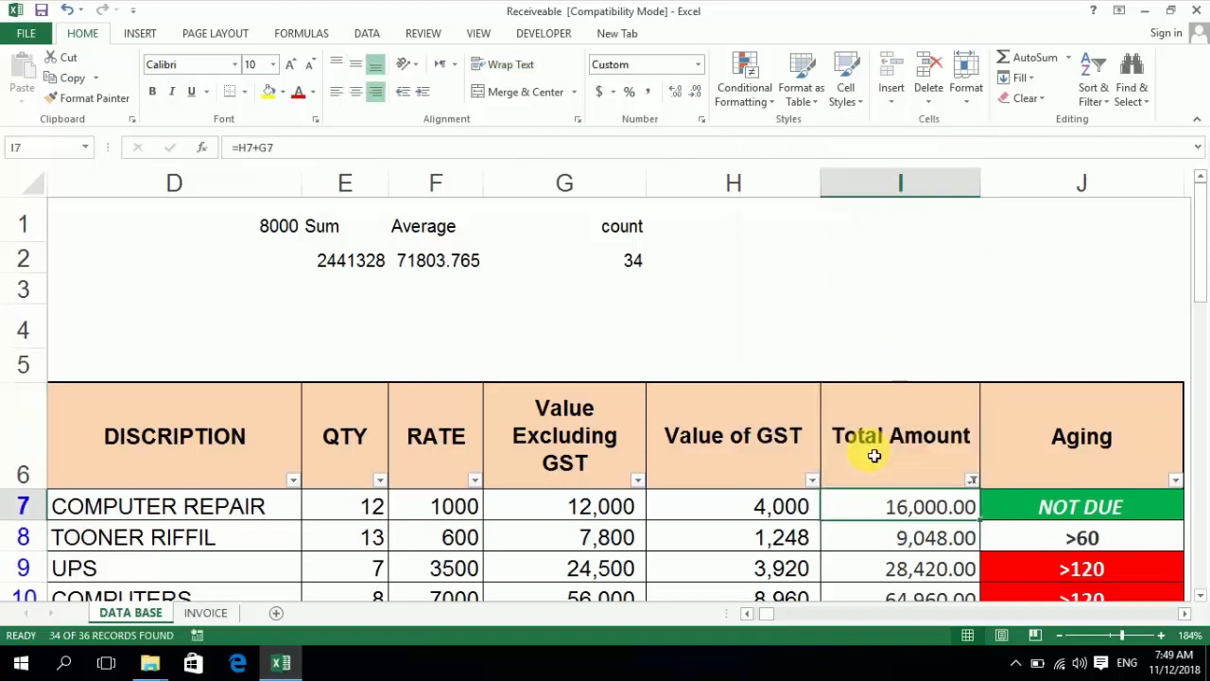
- Select the filtered Total Amount values to check their sum, average and count, and clear that column's filter
key(ctrl+shift+Down)
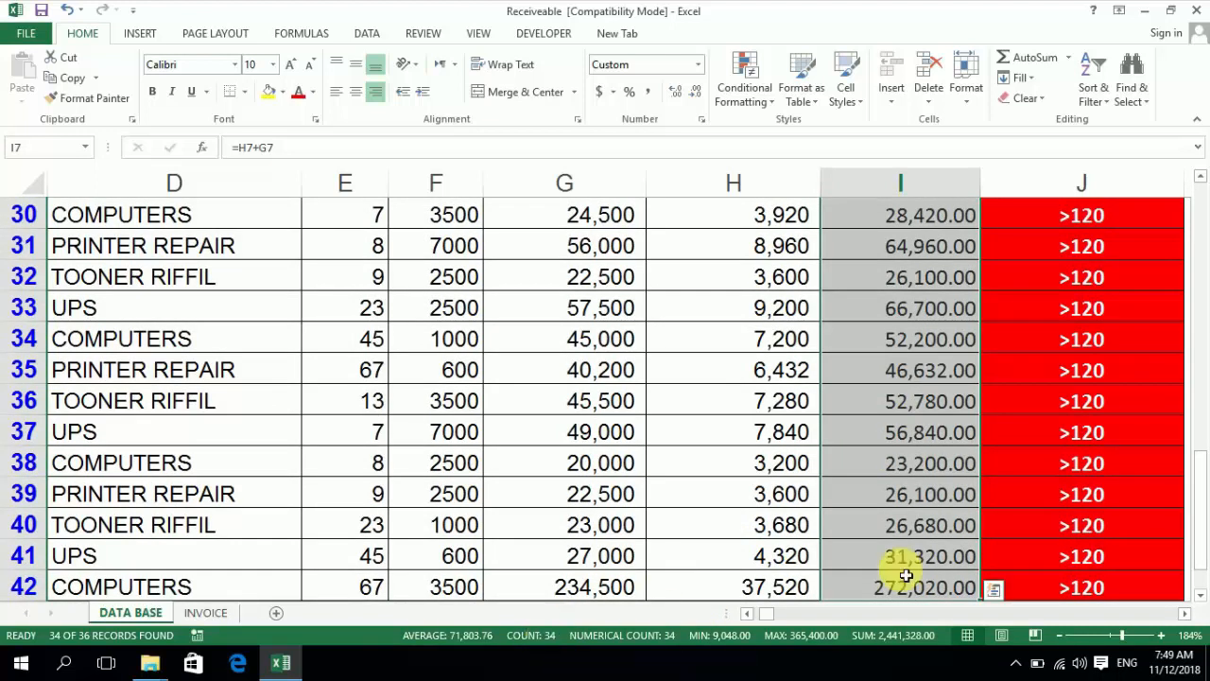
scroll(906, 574, up, 8)
key(Up)
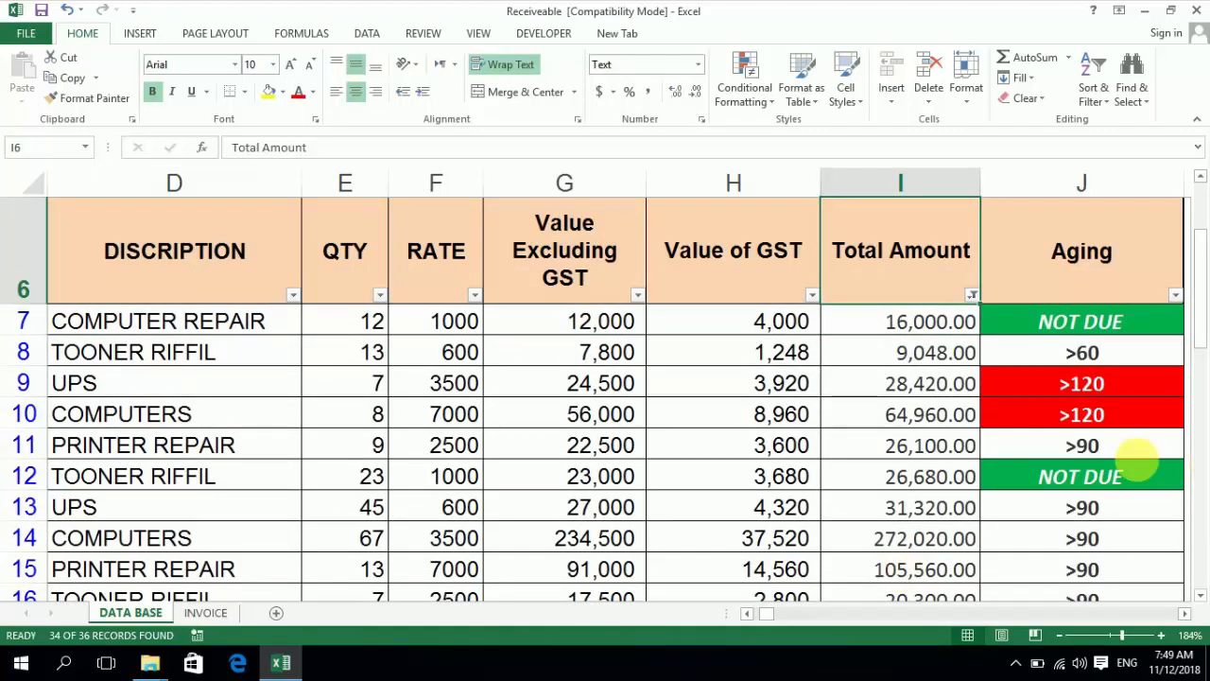
click(973, 296)
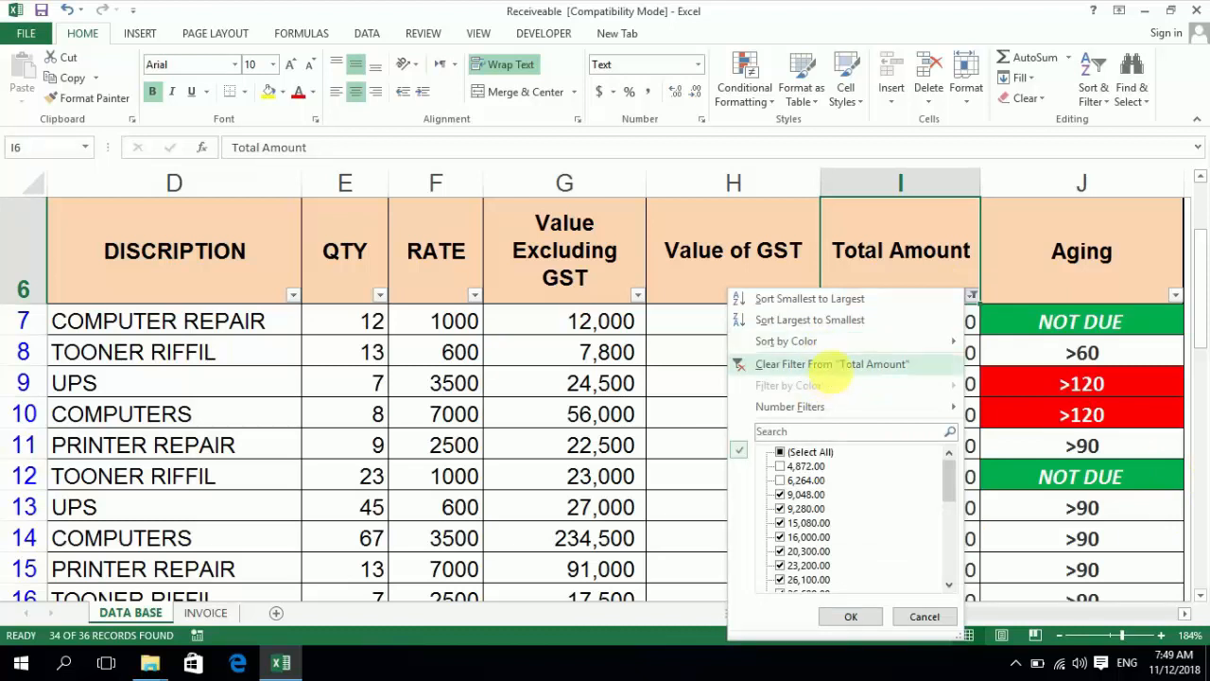
click(832, 364)
- Center the Sum, Average and count headings in E1:G1 horizontally
key(Up)
key(Up)
key(Up)
key(Up)
key(Up)
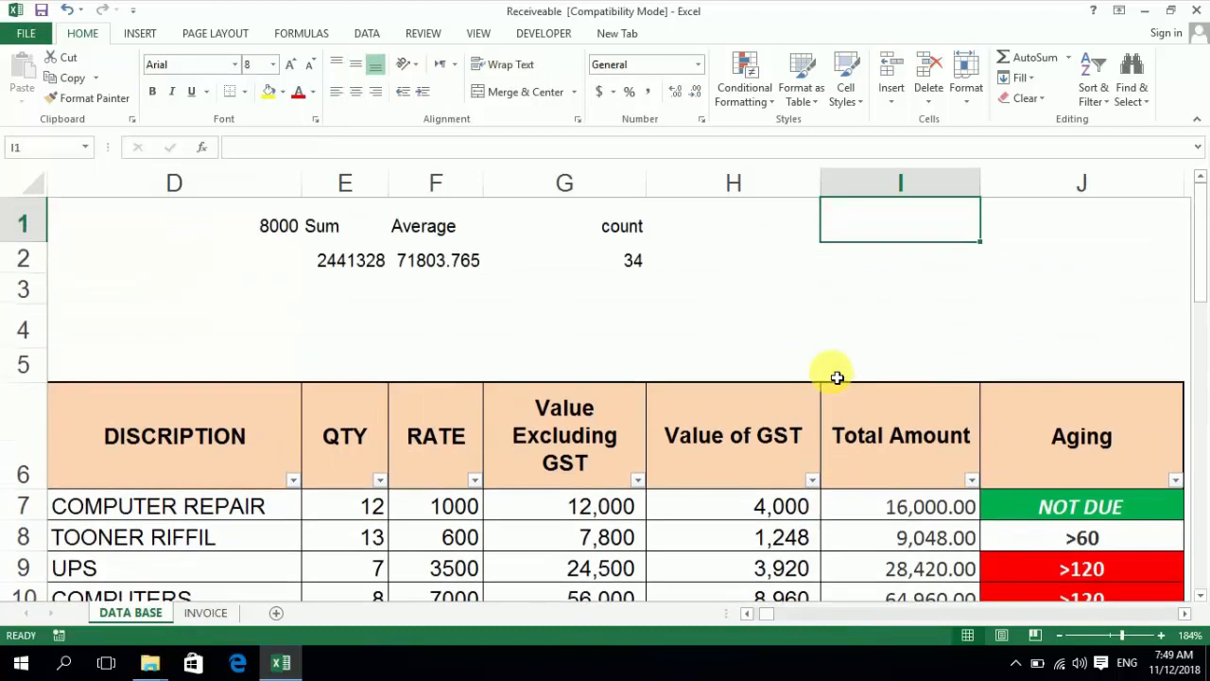
key(Left)
key(Left)
key(Left)
key(Left)
key(Left)
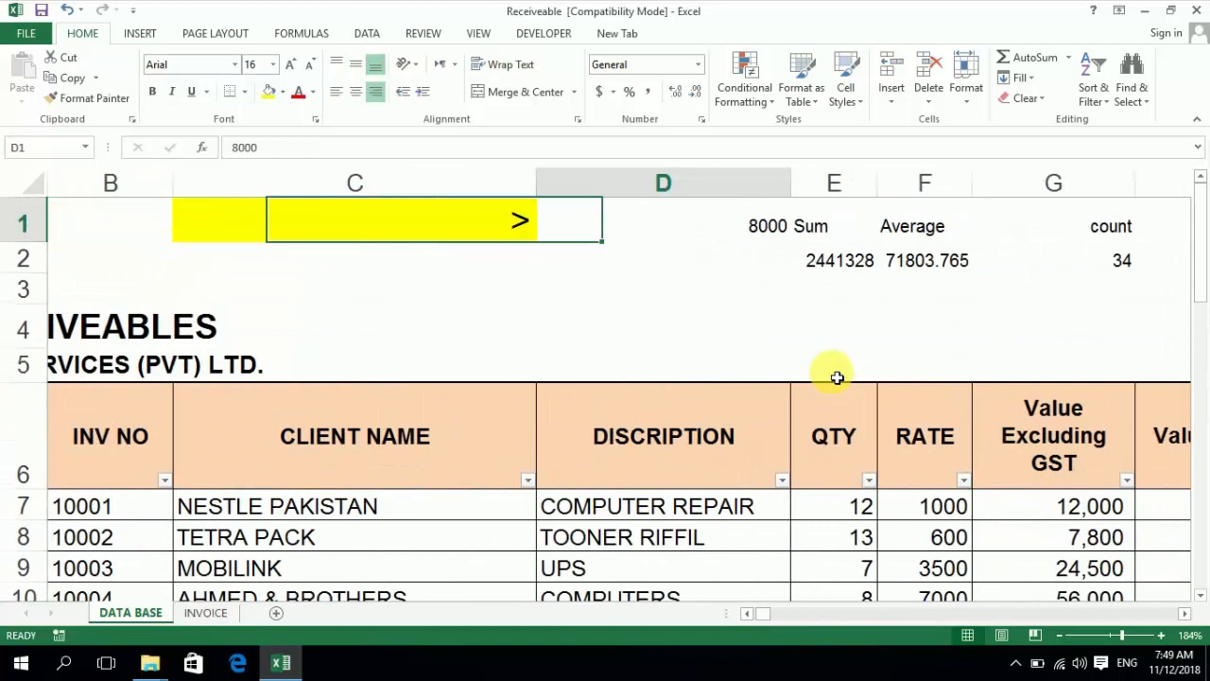
key(Left)
key(Right)
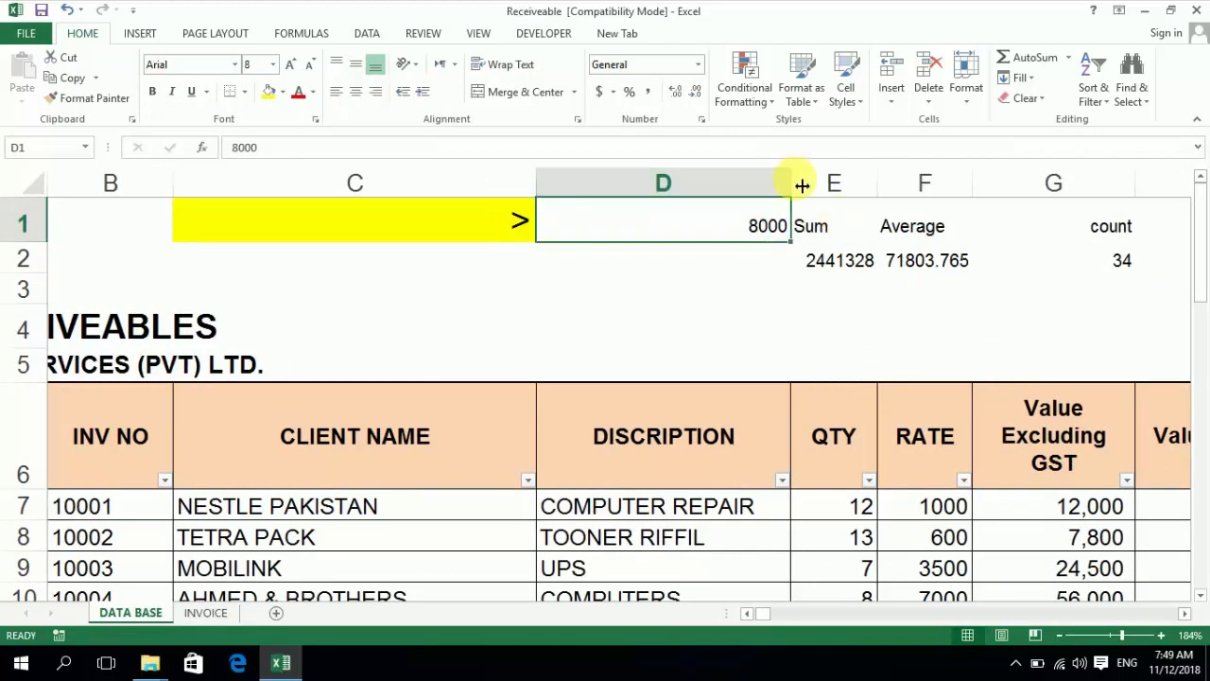
key(Right)
key(shift+Right)
key(shift+Right)
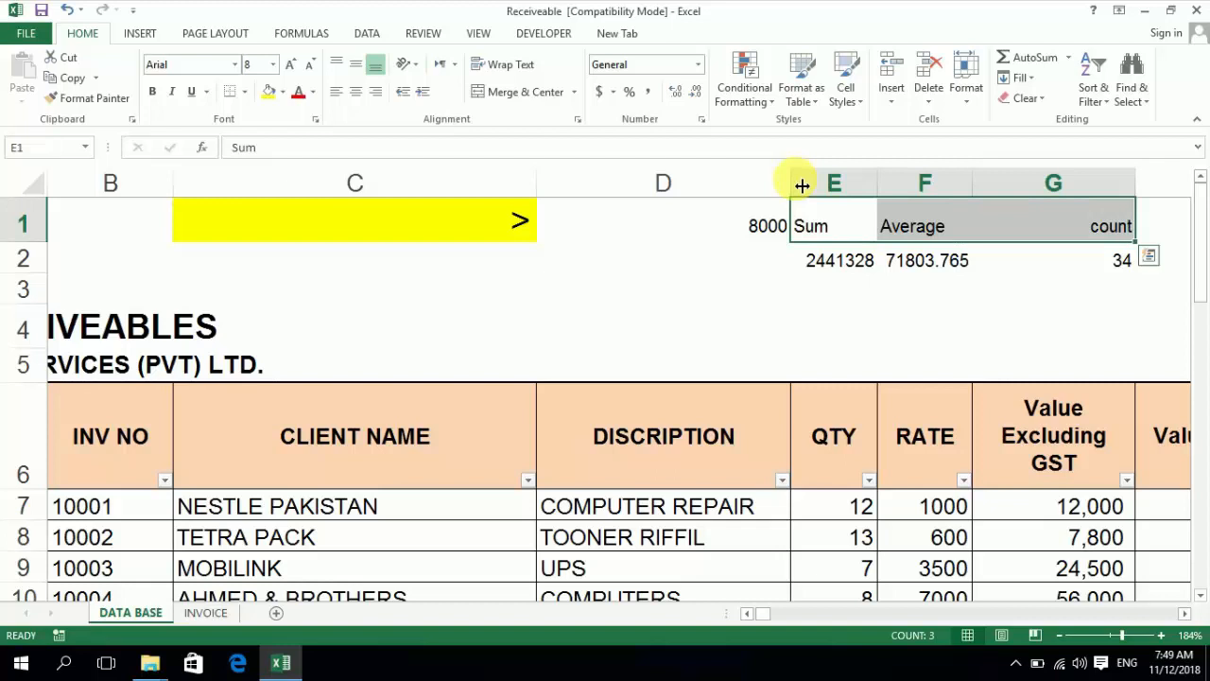
click(357, 92)
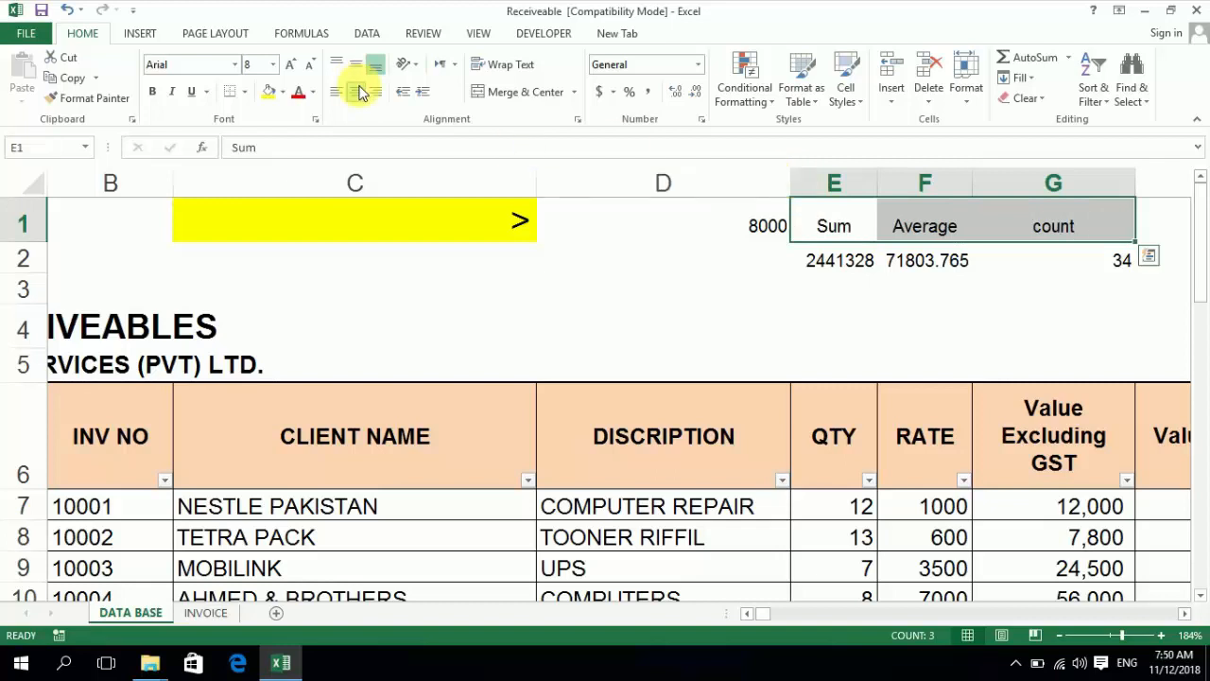
- Apply all borders to the heading cells E1:G1
key(alt)
key(b)
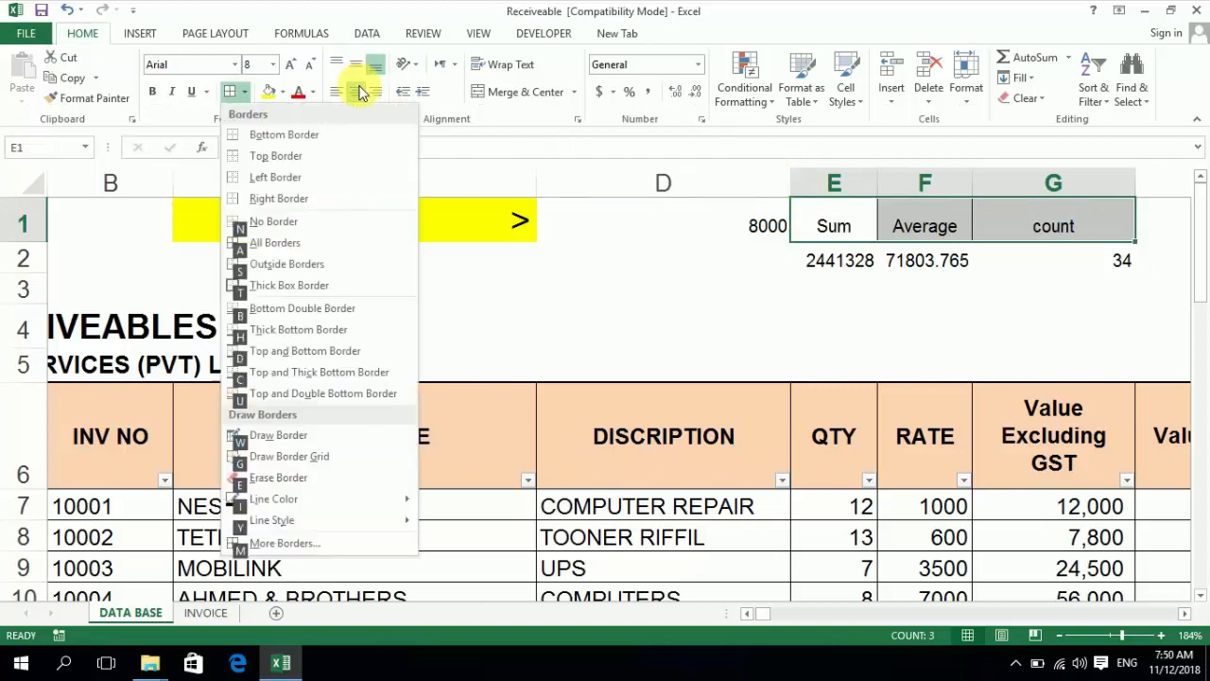
key(a)
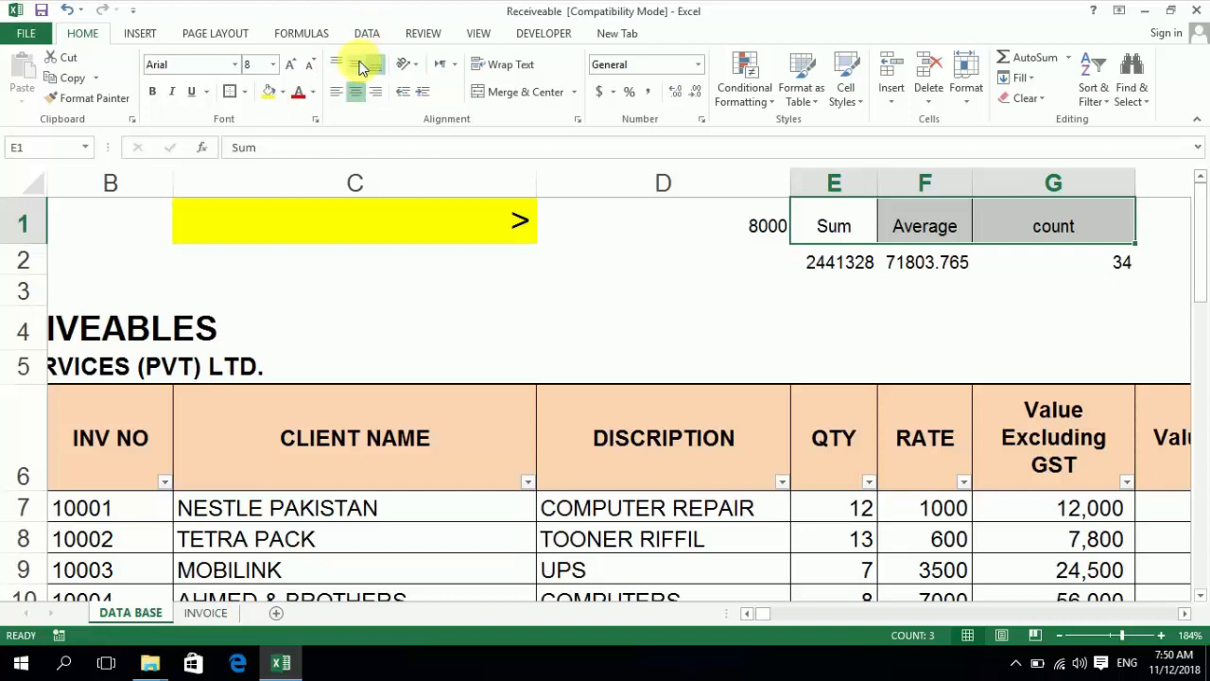
- Align the E1:G1 headings vertically in the middle and fill their cells with light aqua blue
click(359, 66)
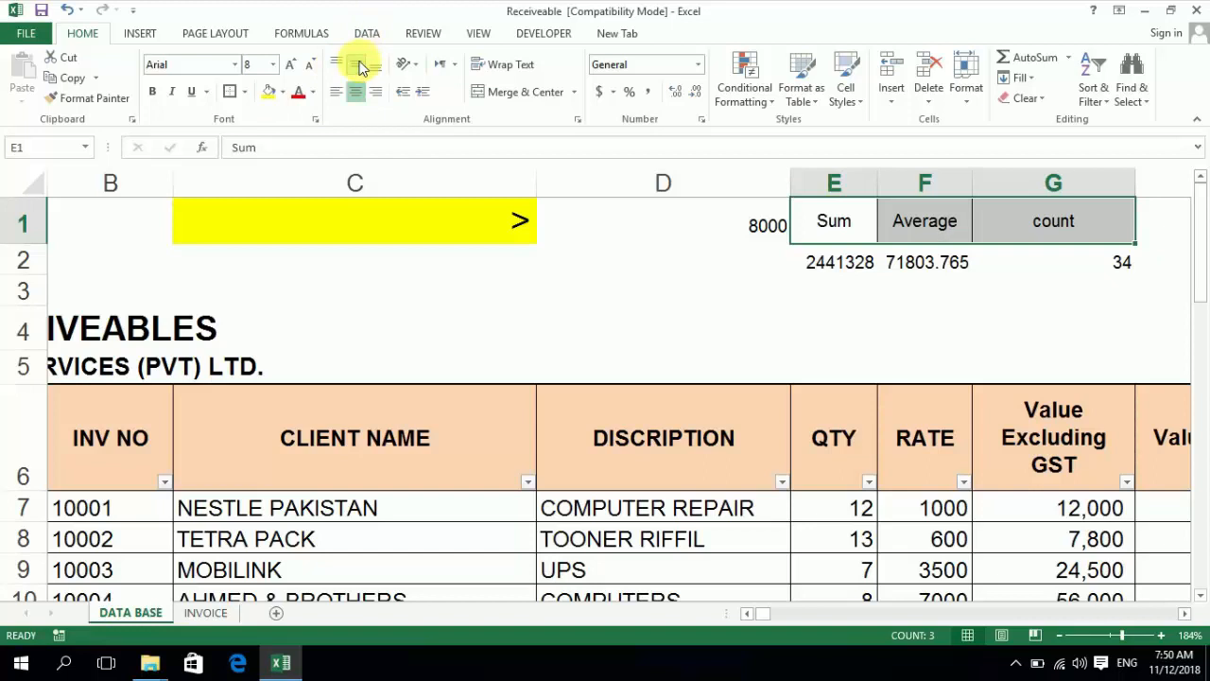
click(283, 92)
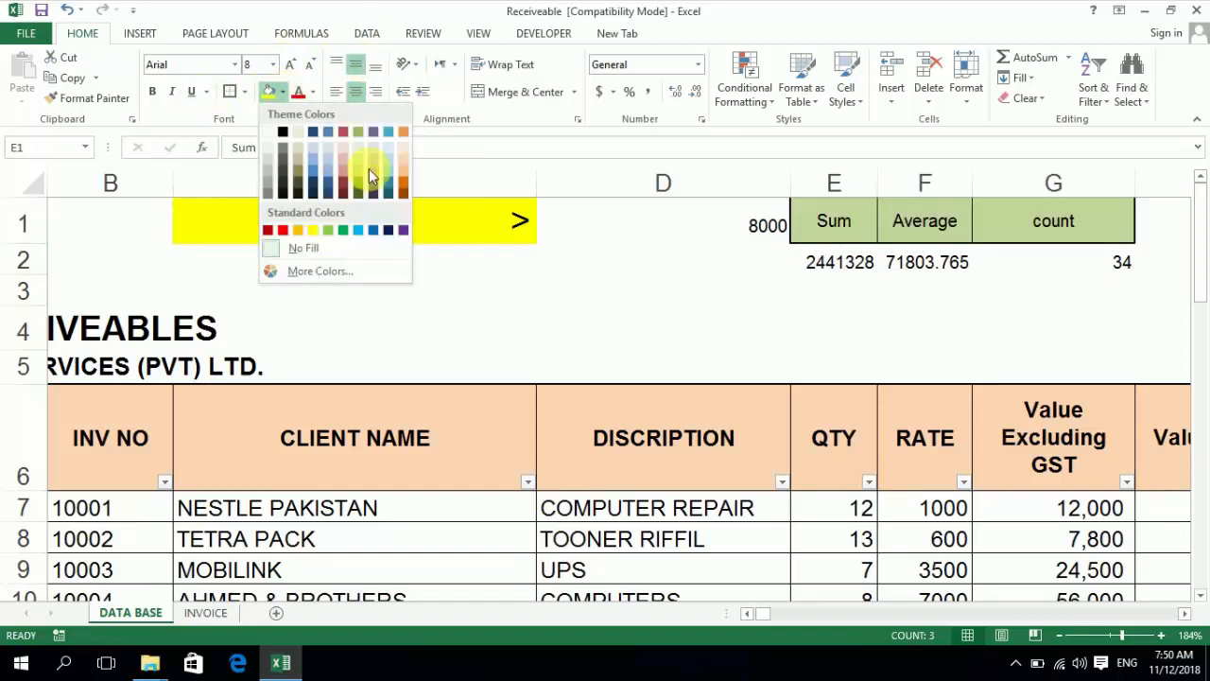
click(392, 176)
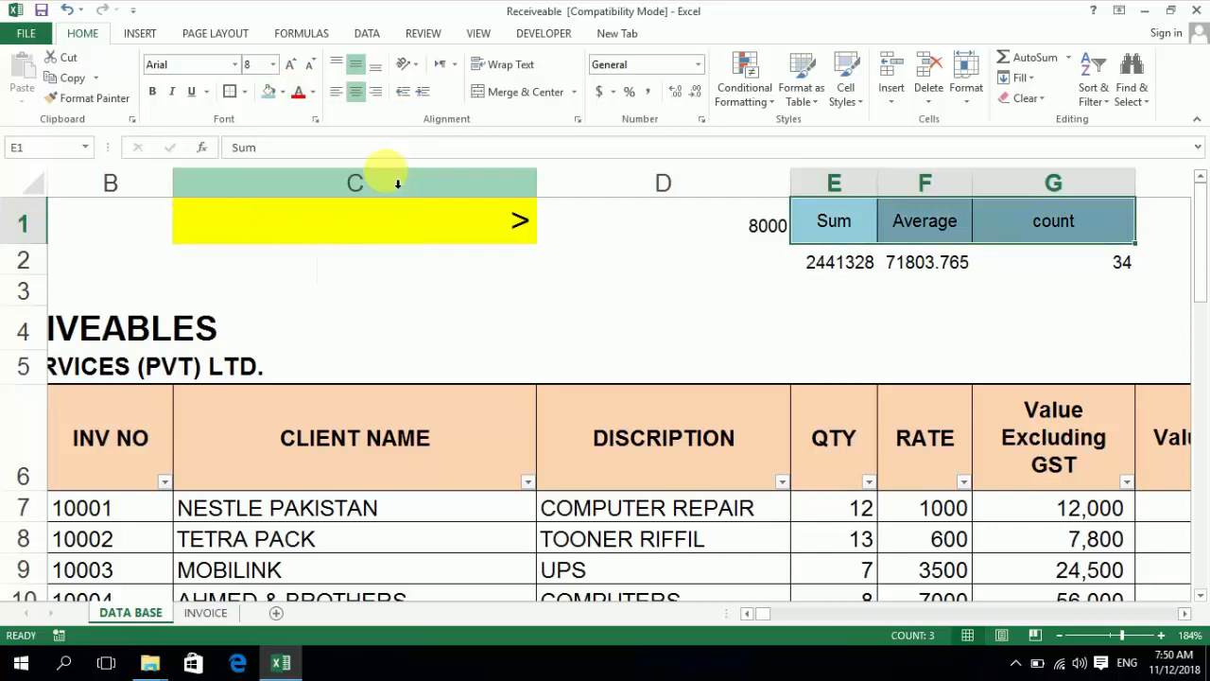
- Format the Sum and Average results in E2:F2 with comma separators and no decimals, and widen column E to fit
key(Down)
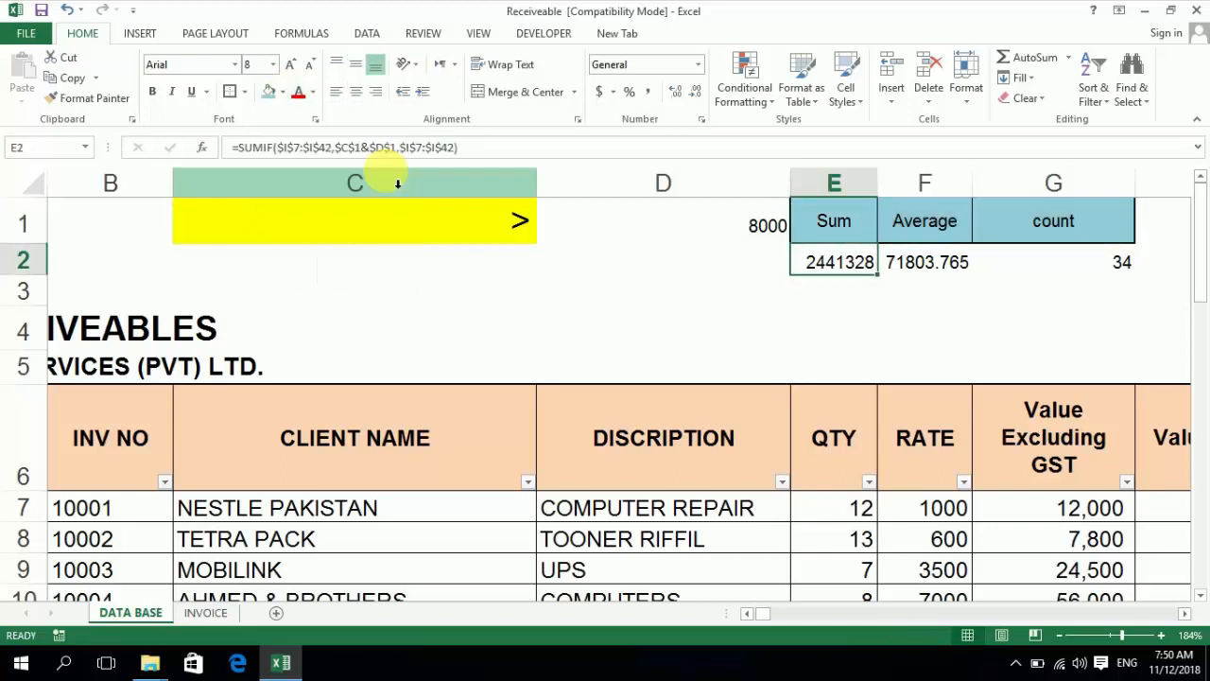
key(shift+Right)
key(Right)
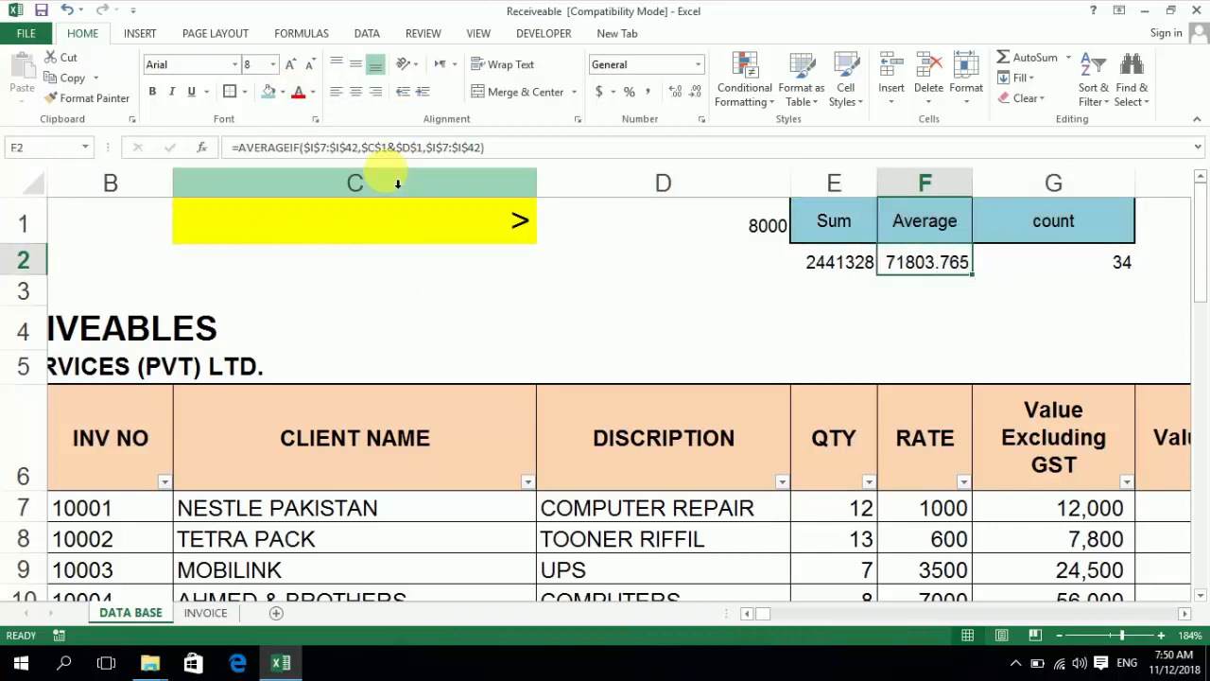
key(shift+Left)
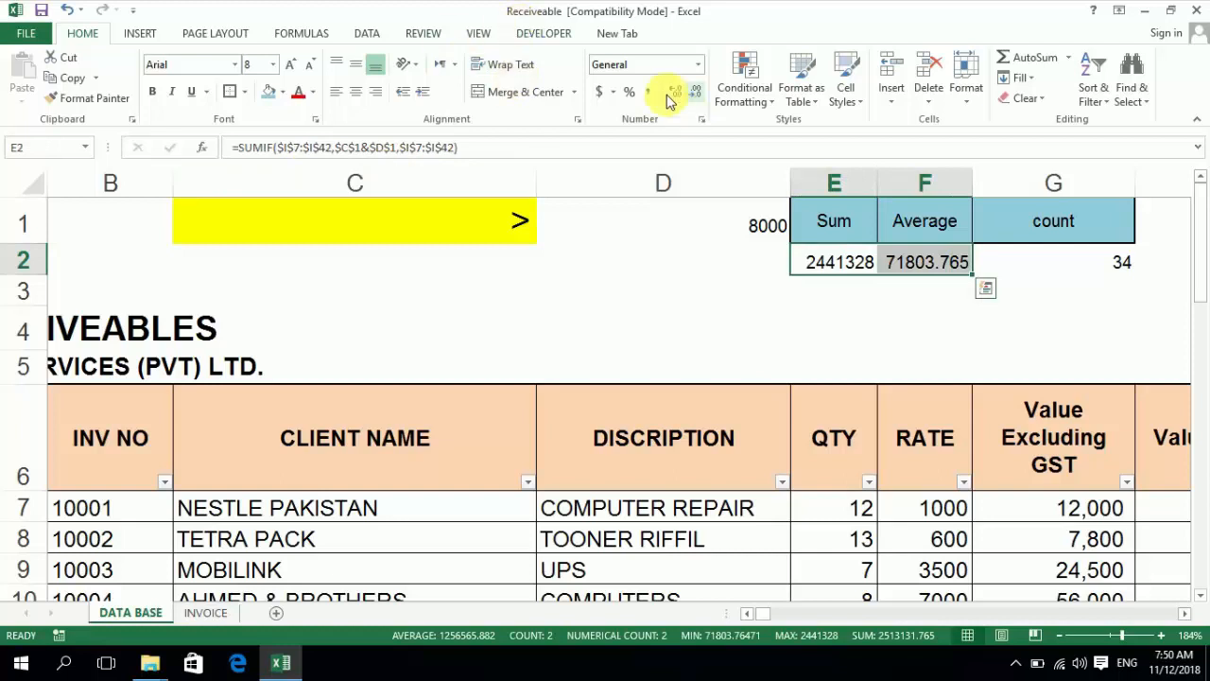
click(648, 92)
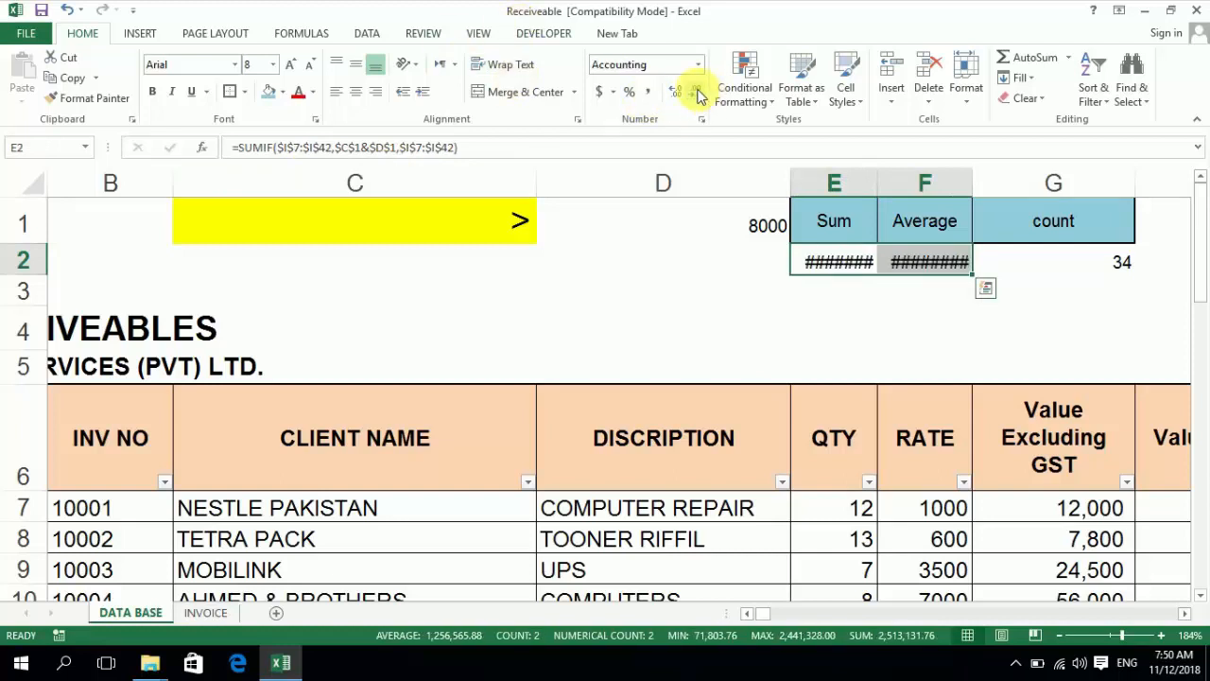
click(697, 93)
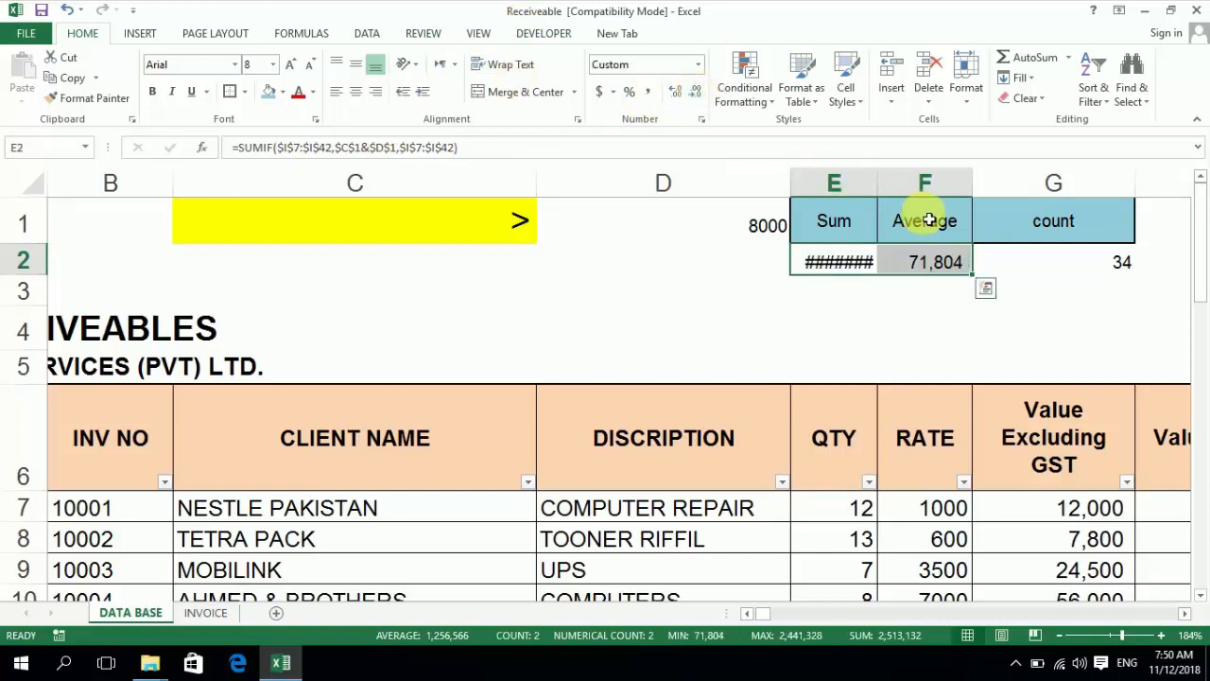
drag(883, 191, 901, 191)
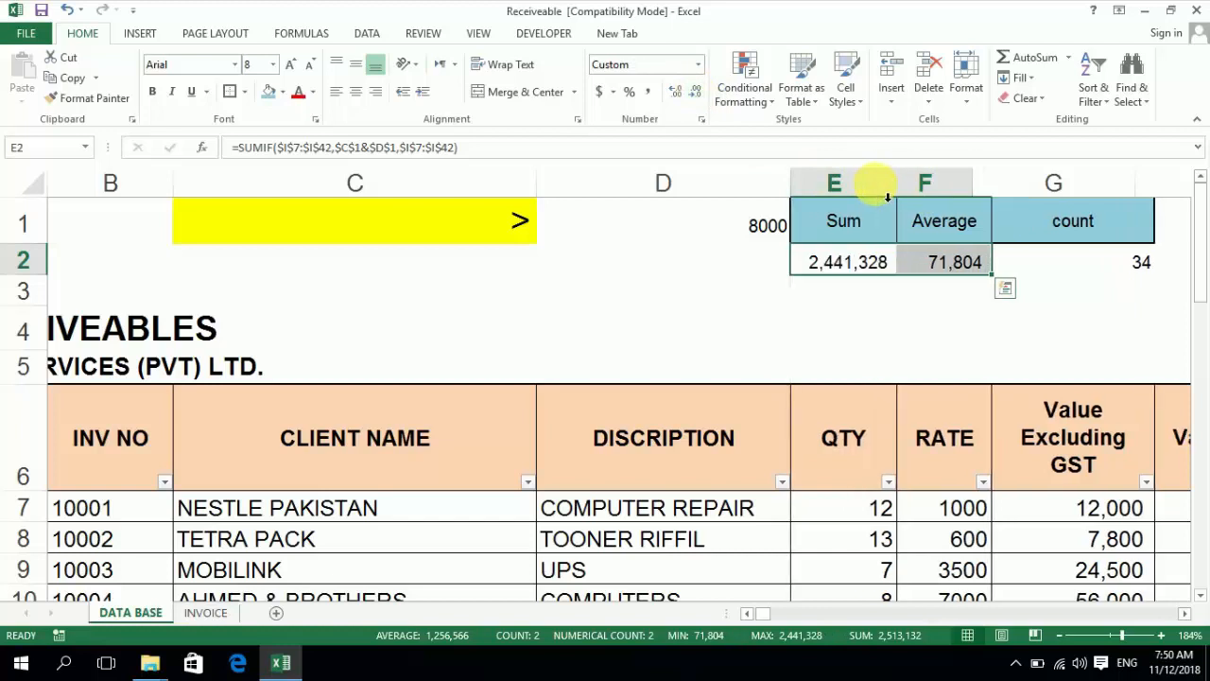
- Center the count result in G2 horizontally
click(1078, 256)
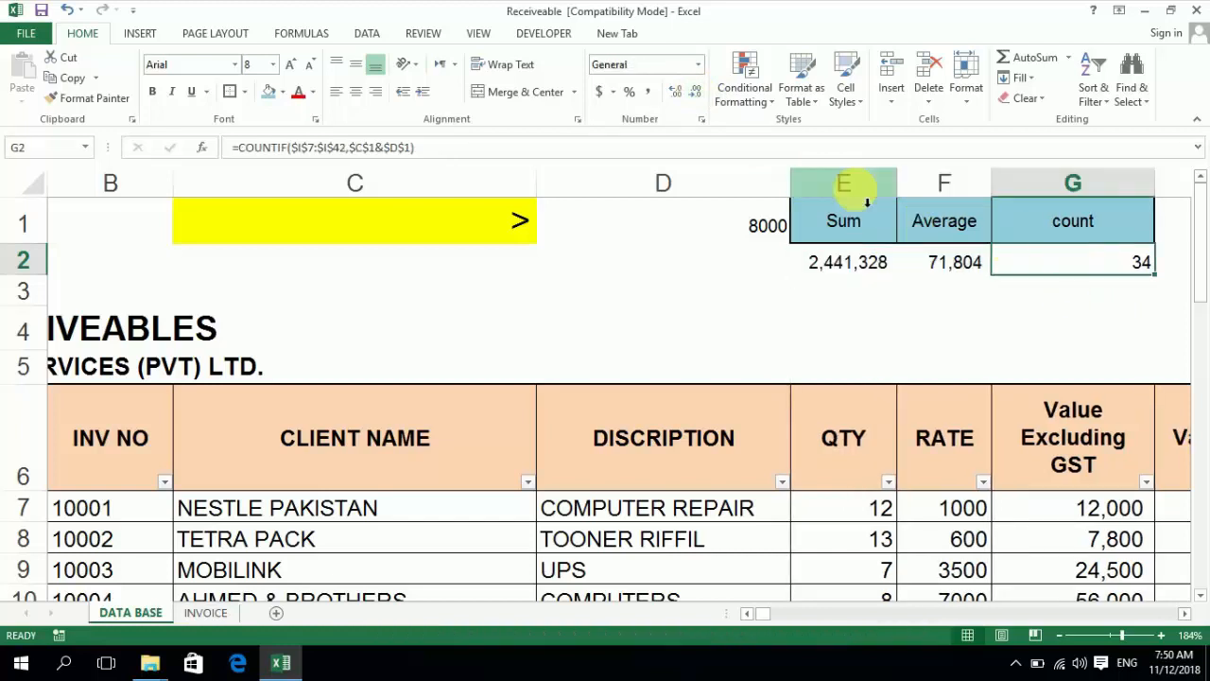
click(356, 92)
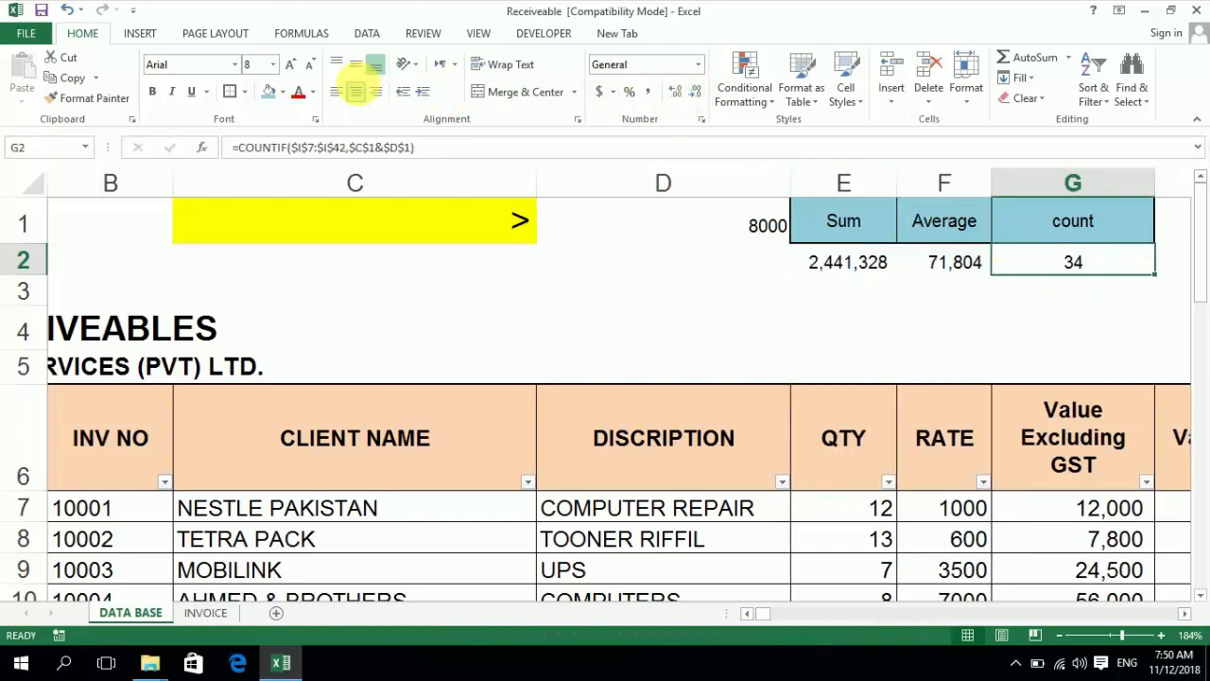
- Set the comparison operator in the yellow cell C1 to =
key(Left)
key(Left)
key(Left)
key(Up)
key(Left)
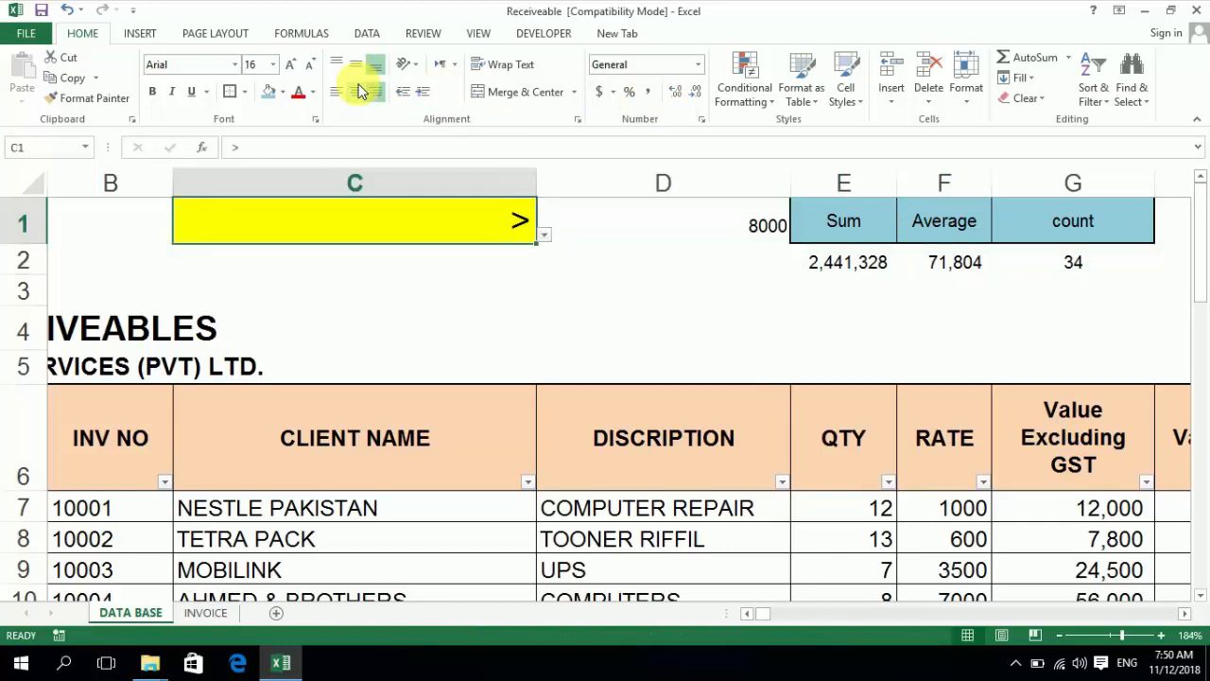
click(546, 235)
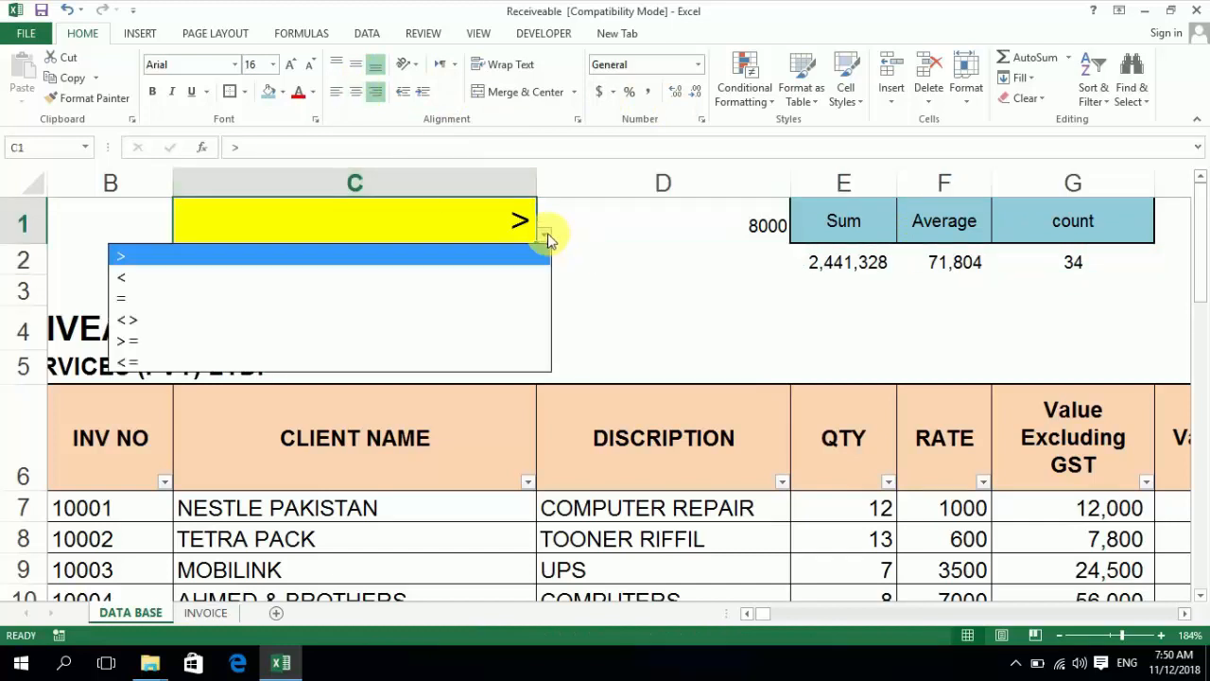
click(471, 298)
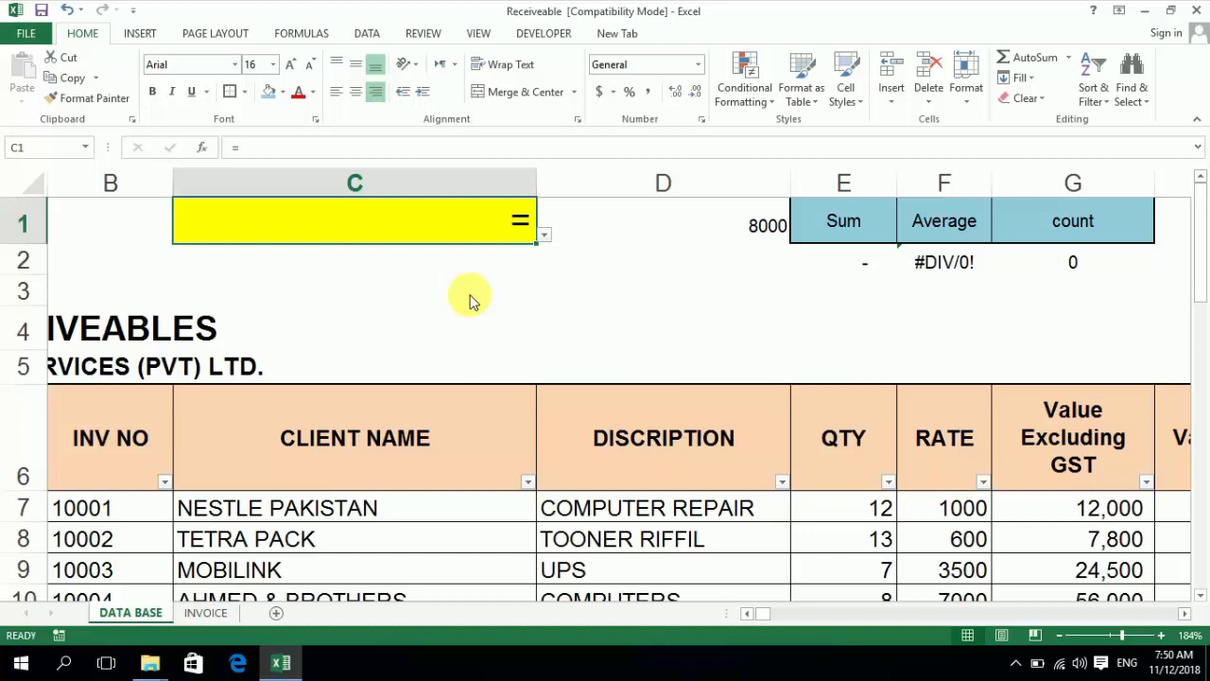
- Examine the Sum, Average and count results for amounts equal to 8000
key(Right)
key(Right)
key(Right)
key(Right)
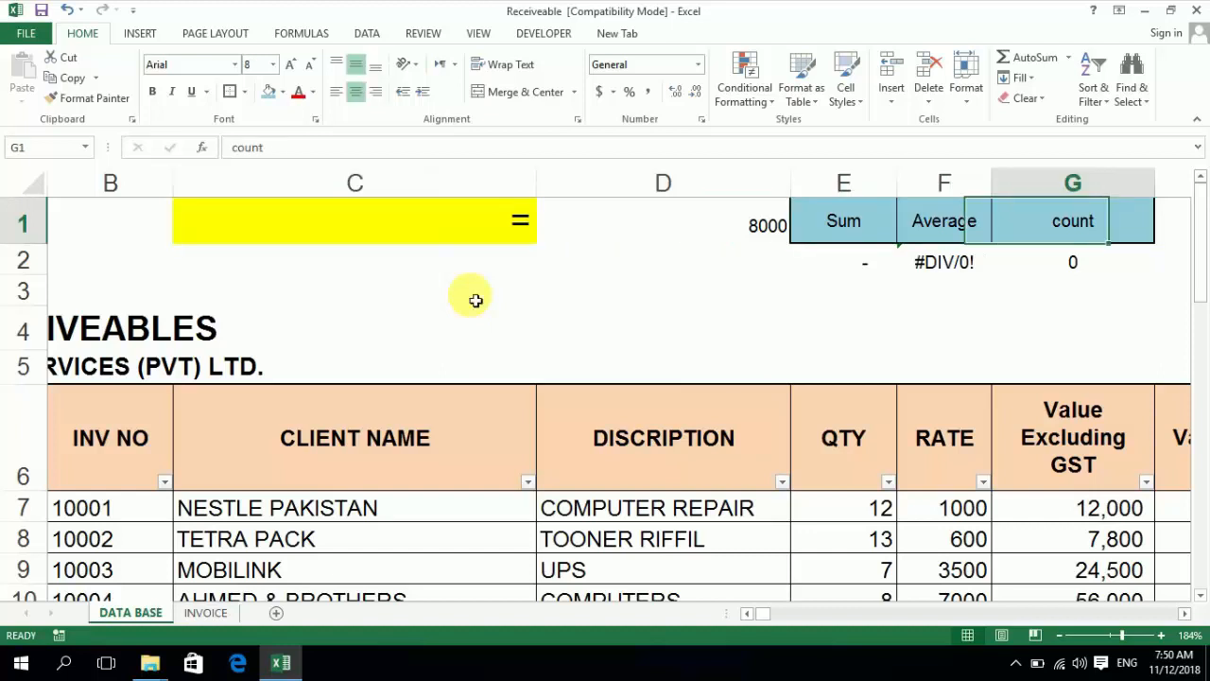
key(Left)
key(Left)
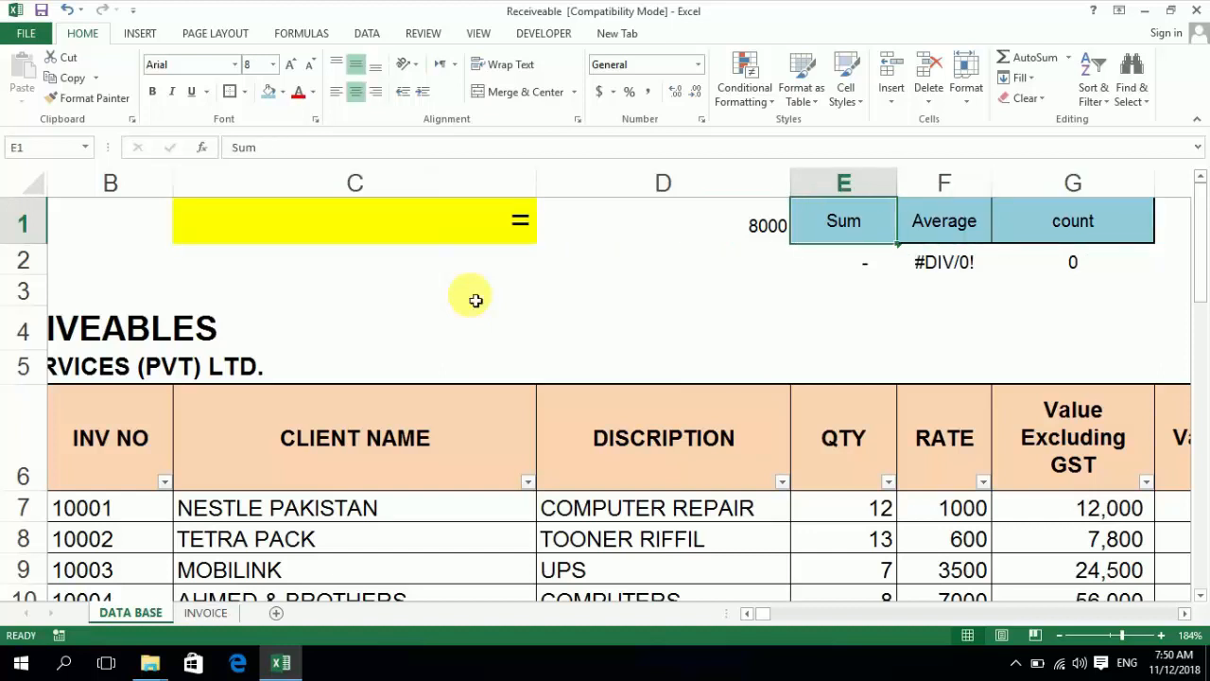
key(Down)
key(Right)
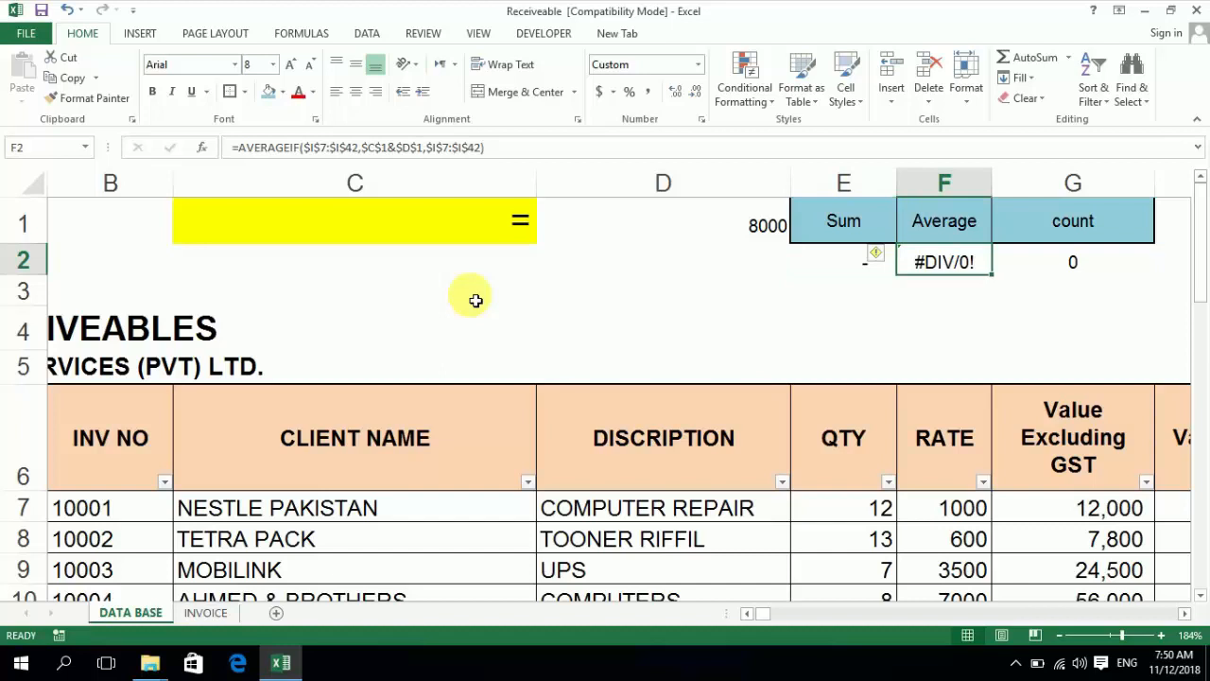
- Replace the formula in the first record's Total Amount cell, I7, with 8000
key(Right)
key(Right)
key(Right)
key(Right)
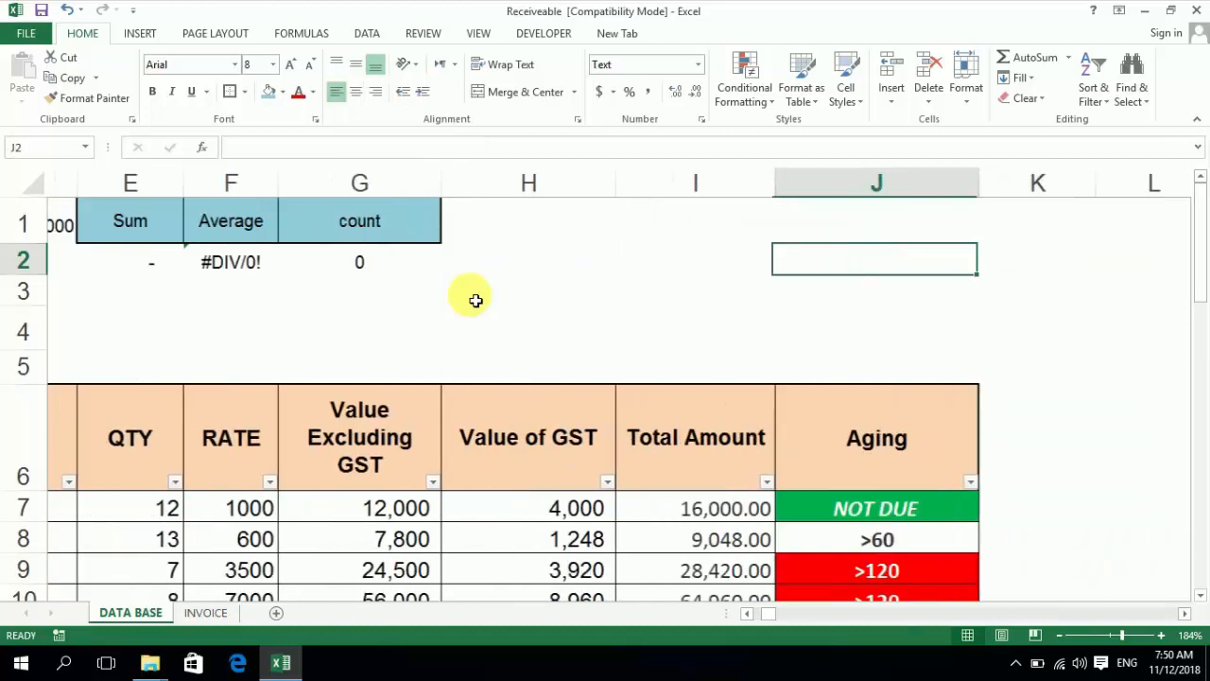
key(Down)
key(Down)
key(Left)
key(Down)
key(Down)
key(Down)
key(Down)
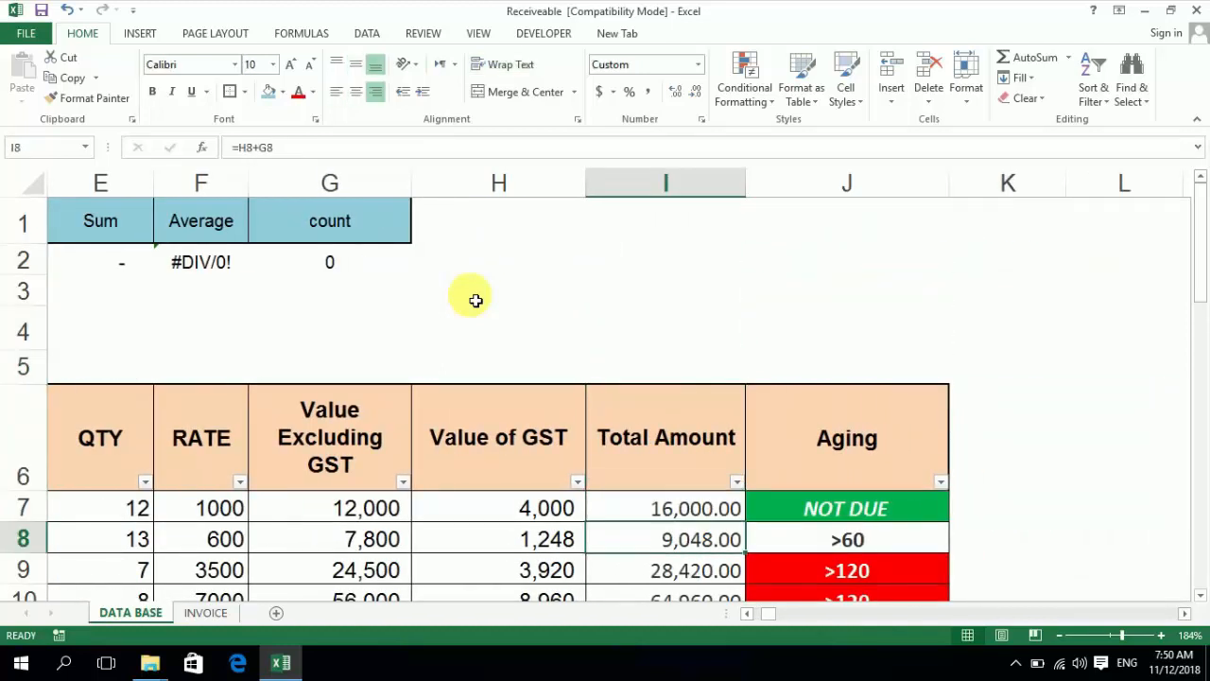
key(Up)
key(Up)
key(Down)
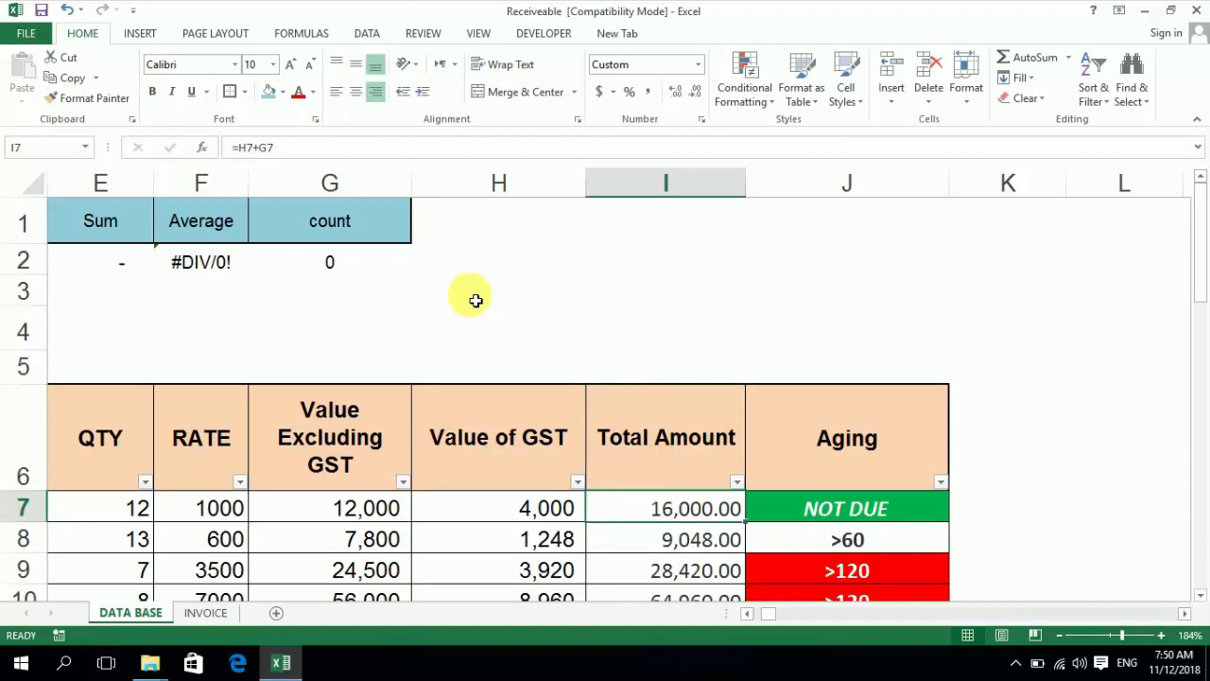
text(8000)
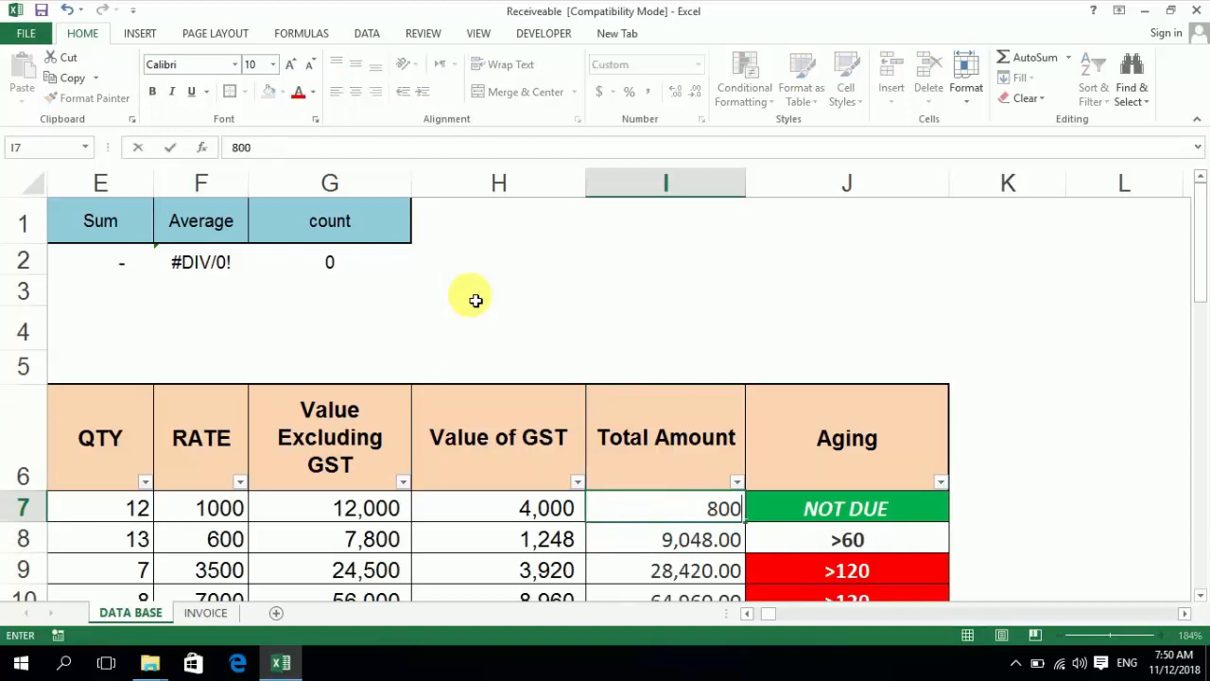
key(Return)
- Check the Sum and Average results in E2:F2 against the new Total Amount
key(Up)
key(Up)
key(Left)
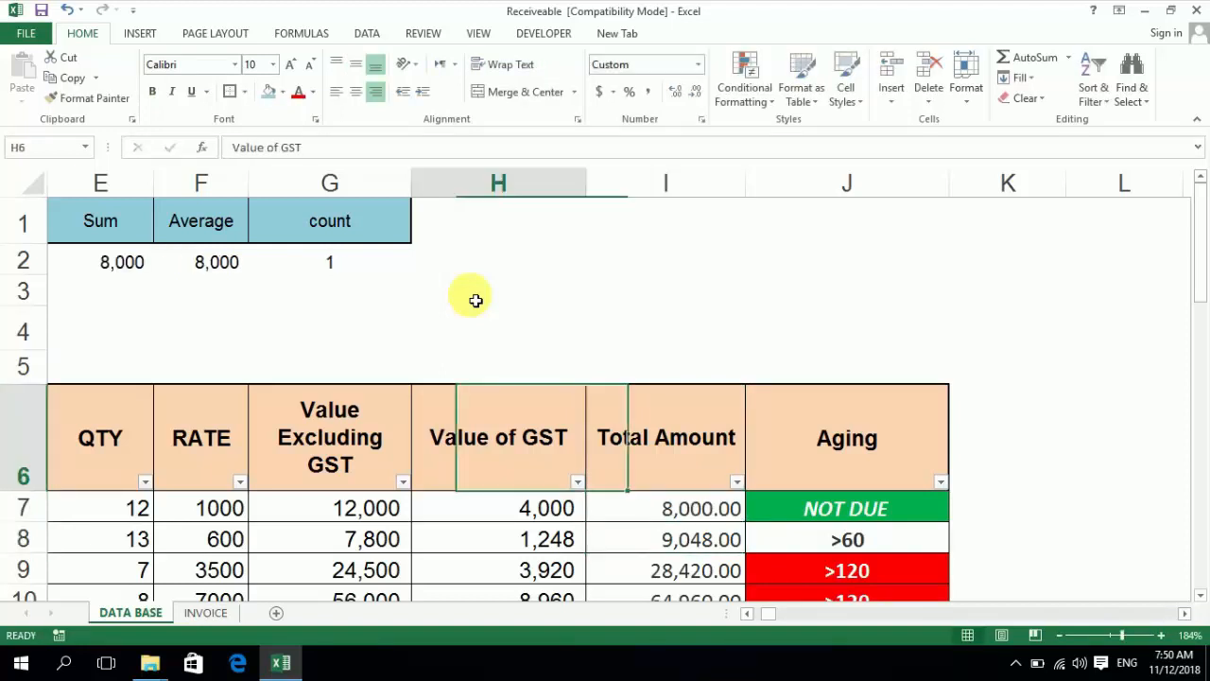
key(Left)
key(Left)
key(Left)
key(Left)
key(Left)
key(Up)
key(Up)
key(Up)
key(Up)
key(Up)
key(Right)
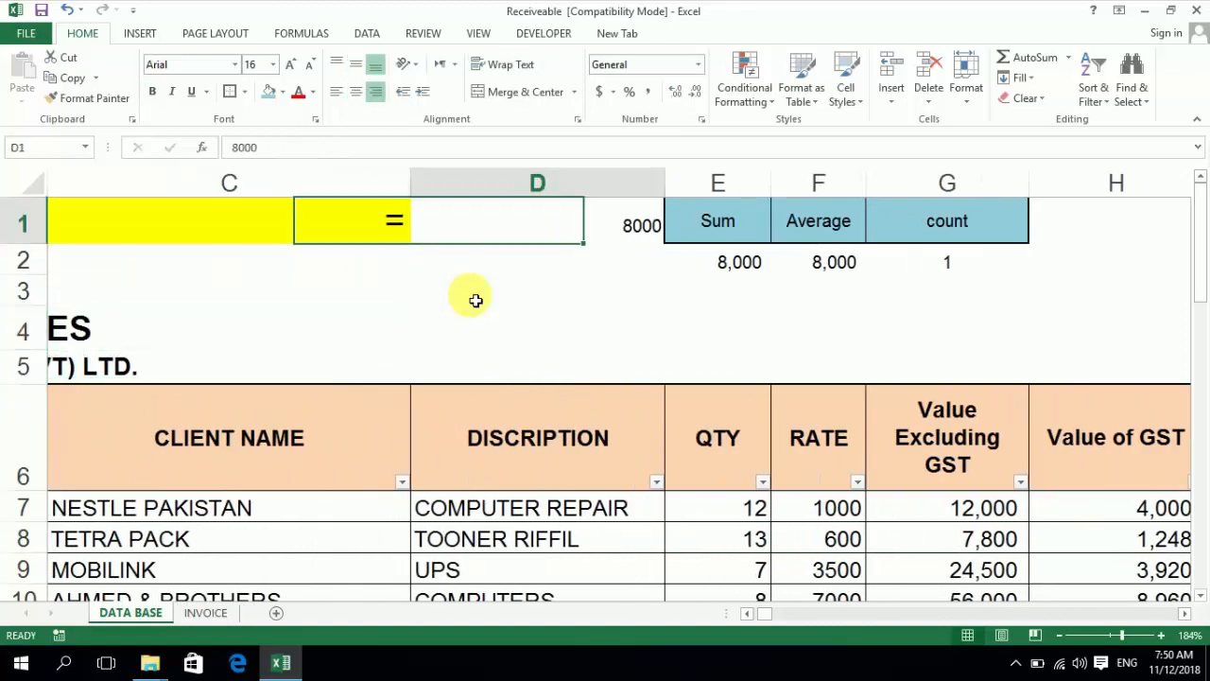
key(Right)
key(Down)
key(Right)
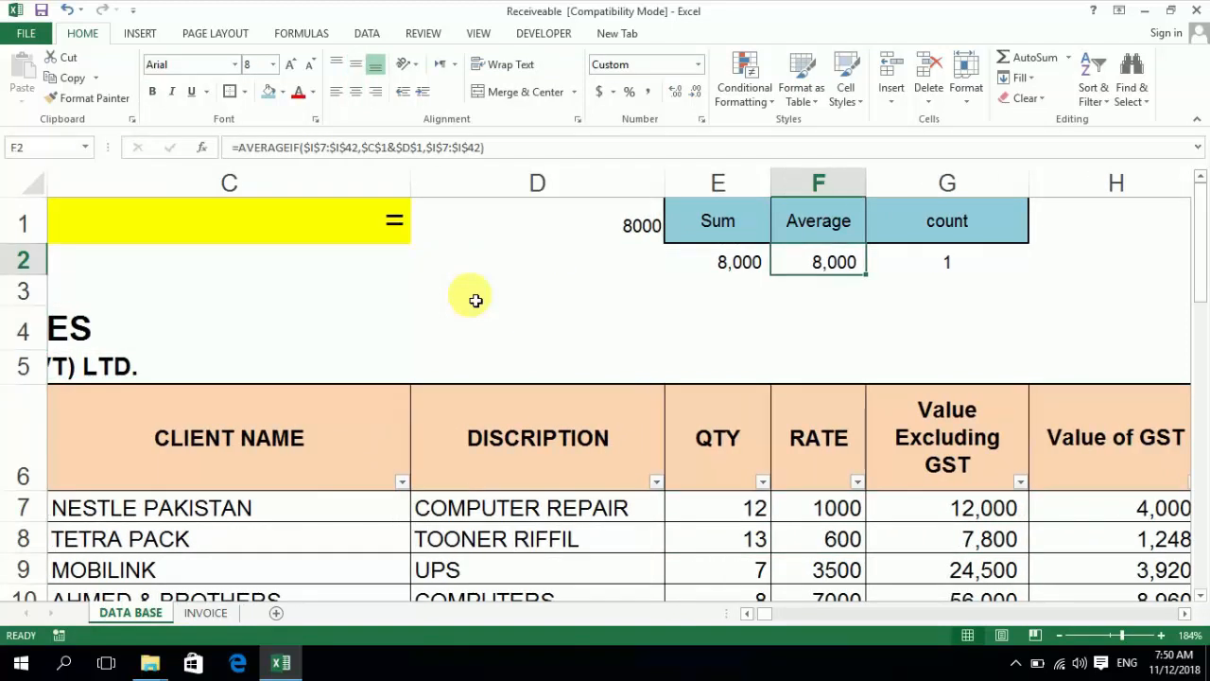
- Restore the formula in the first record's Total Amount cell, I7, by copying it from the record below
key(Right)
key(Right)
key(Right)
key(Down)
key(Down)
key(Down)
key(Down)
key(Down)
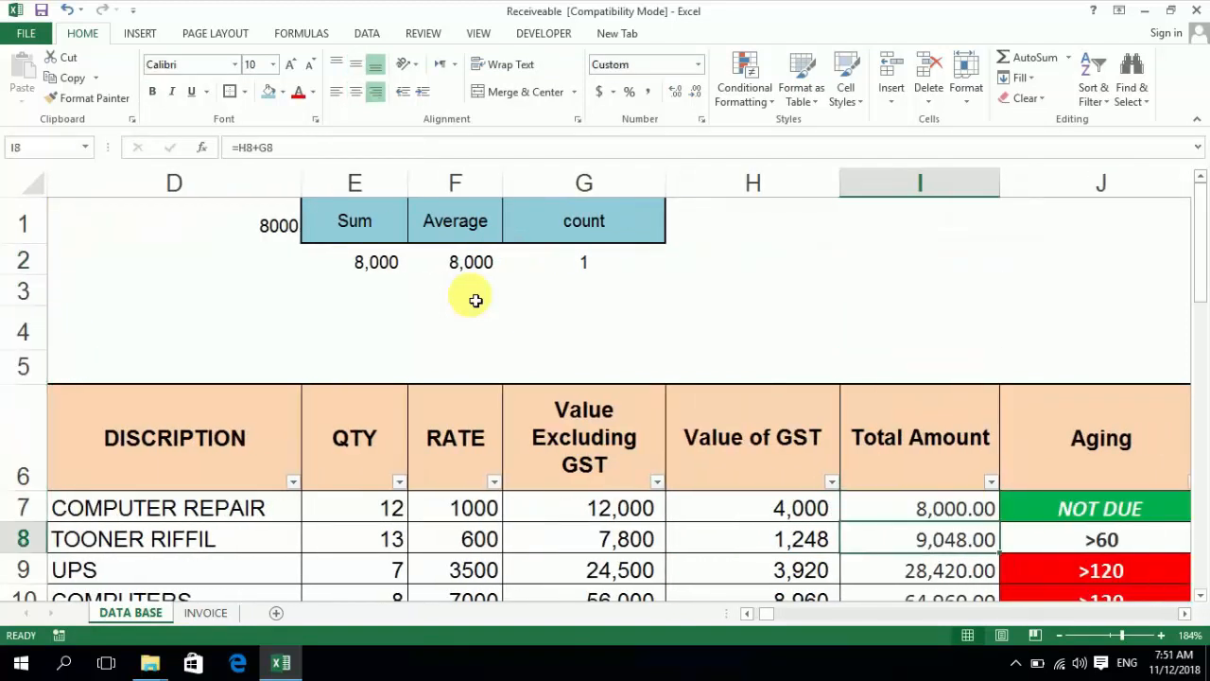
key(Down)
key(ctrl+c)
key(Up)
key(Return)
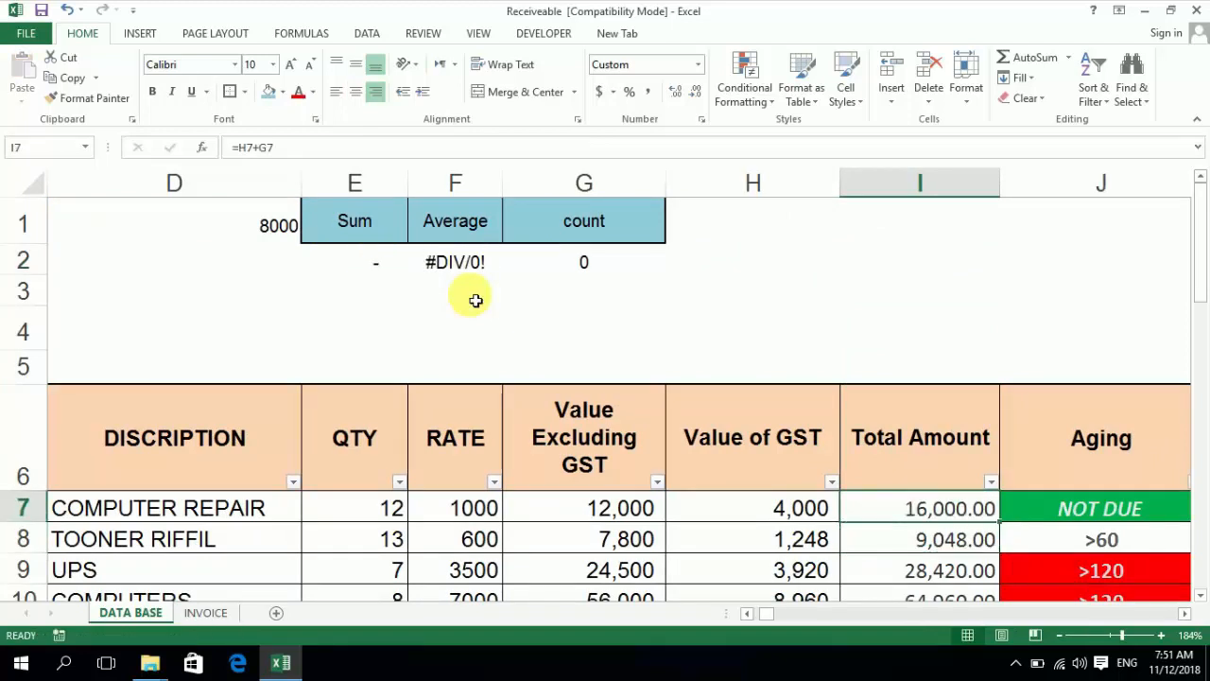
- Set the comparison operator in the yellow cell C1 to <
key(Up)
key(Up)
key(Up)
key(Up)
key(Up)
key(Left)
key(Left)
key(Left)
key(Left)
key(Left)
key(Left)
key(Left)
key(Left)
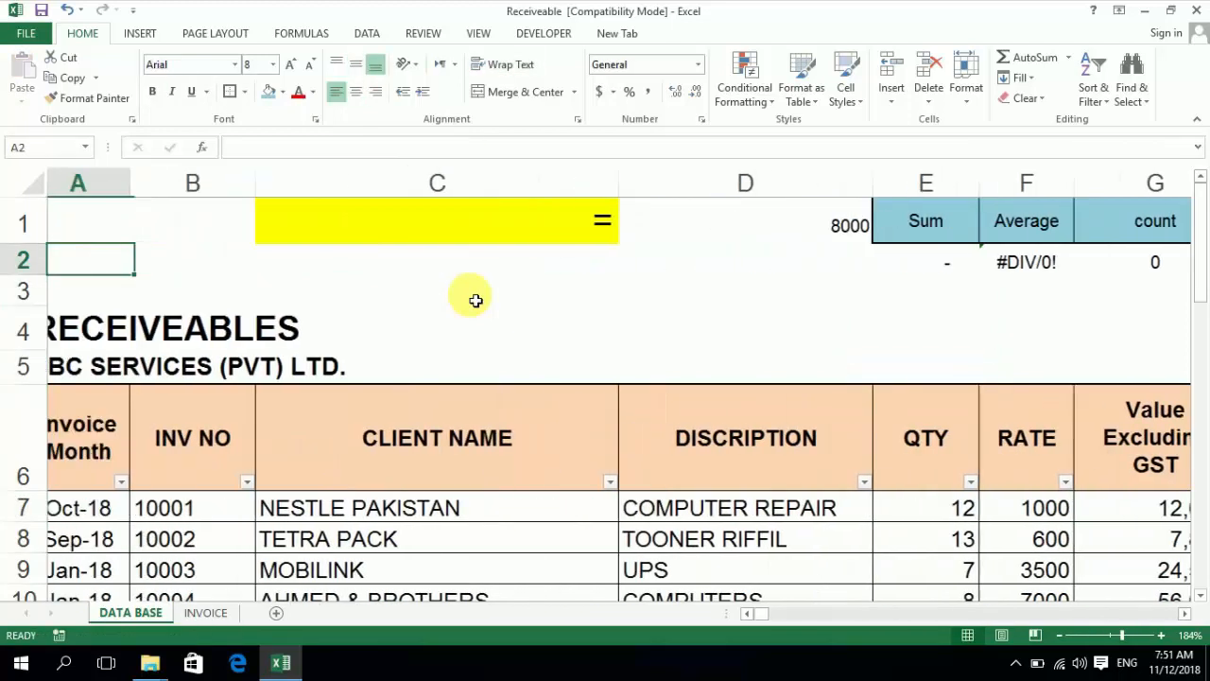
key(Right)
key(Right)
key(Right)
key(Right)
key(Up)
key(Left)
key(Left)
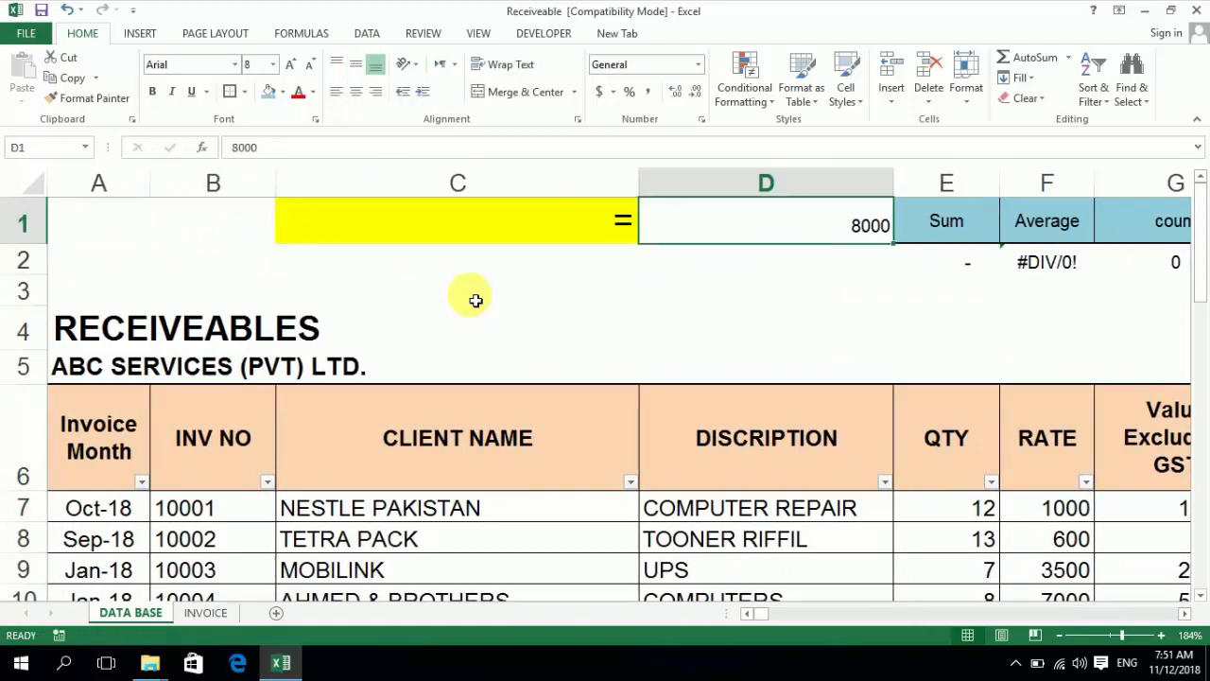
click(649, 236)
click(558, 280)
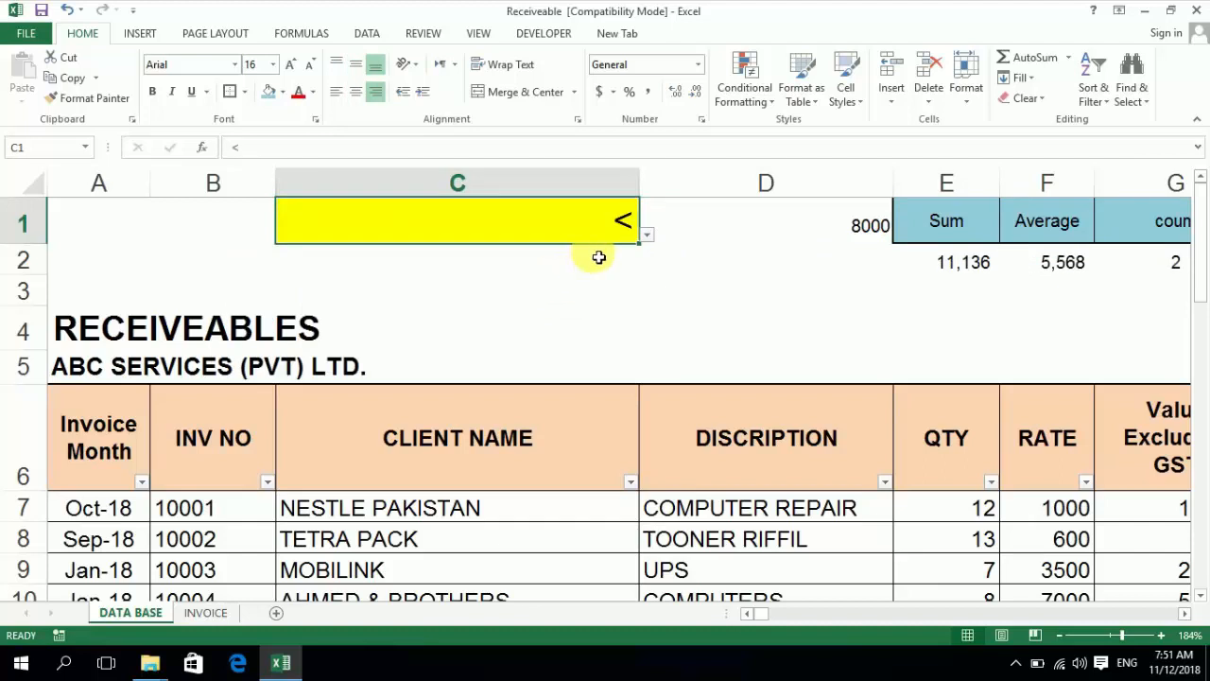
- Try the comparison operators <> and >= in C1 against the 8000 threshold
click(647, 236)
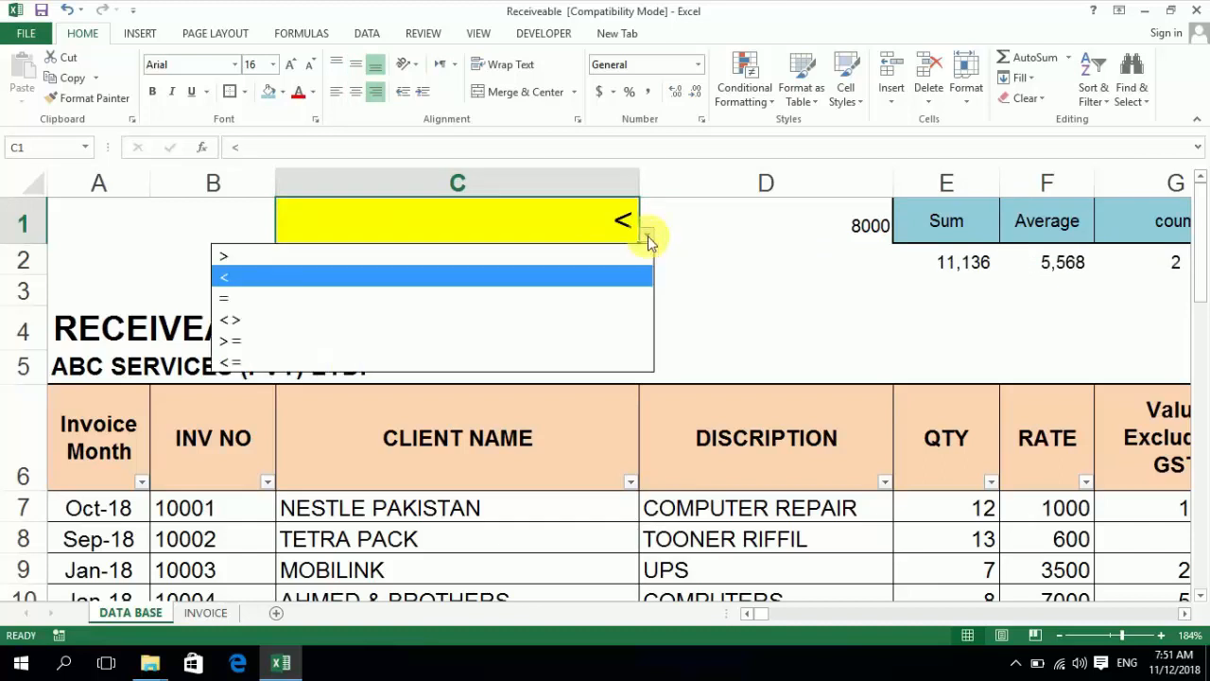
click(568, 318)
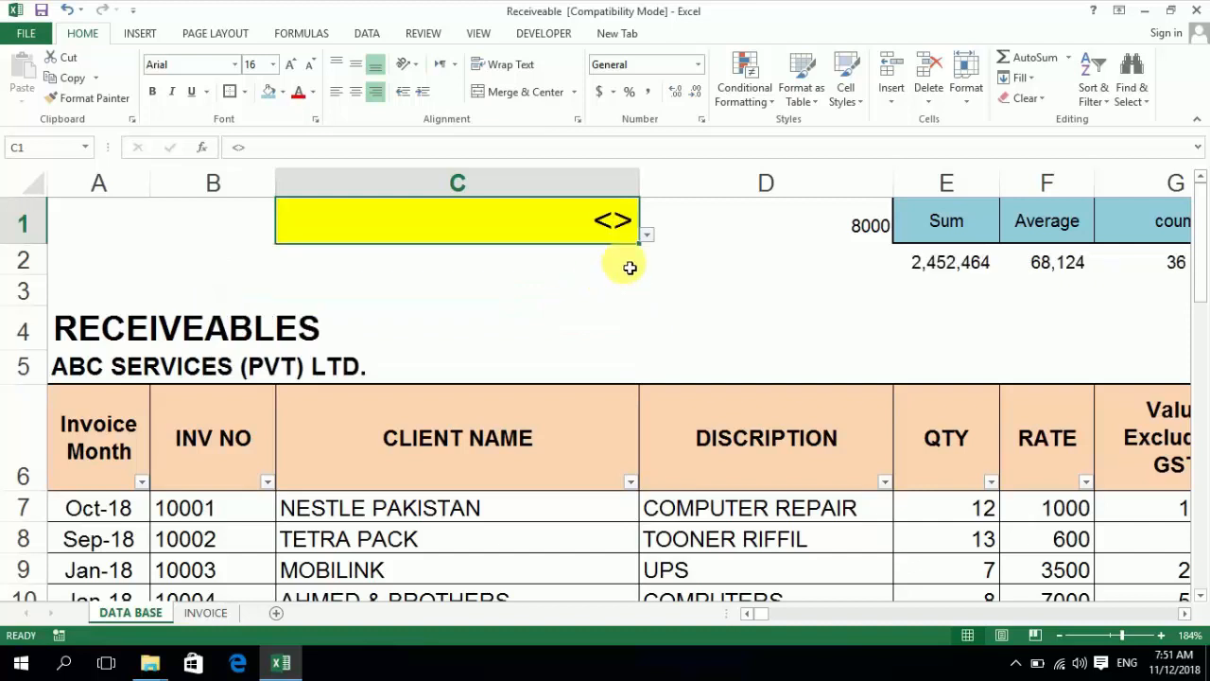
click(647, 237)
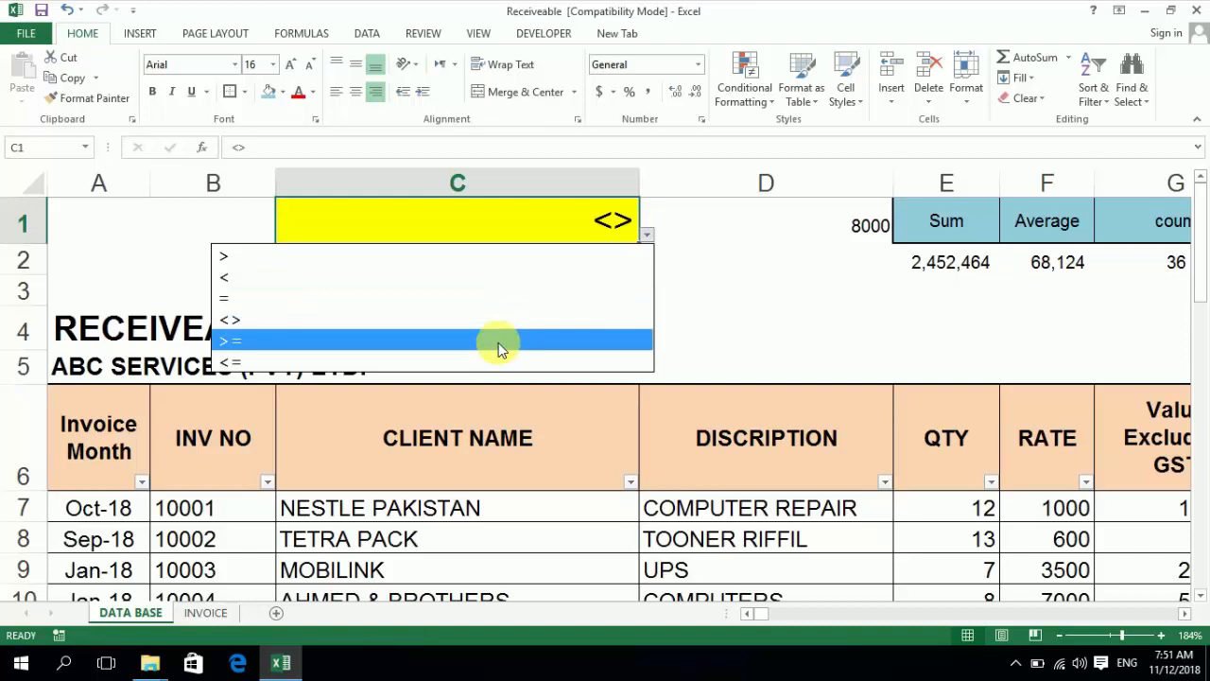
click(498, 342)
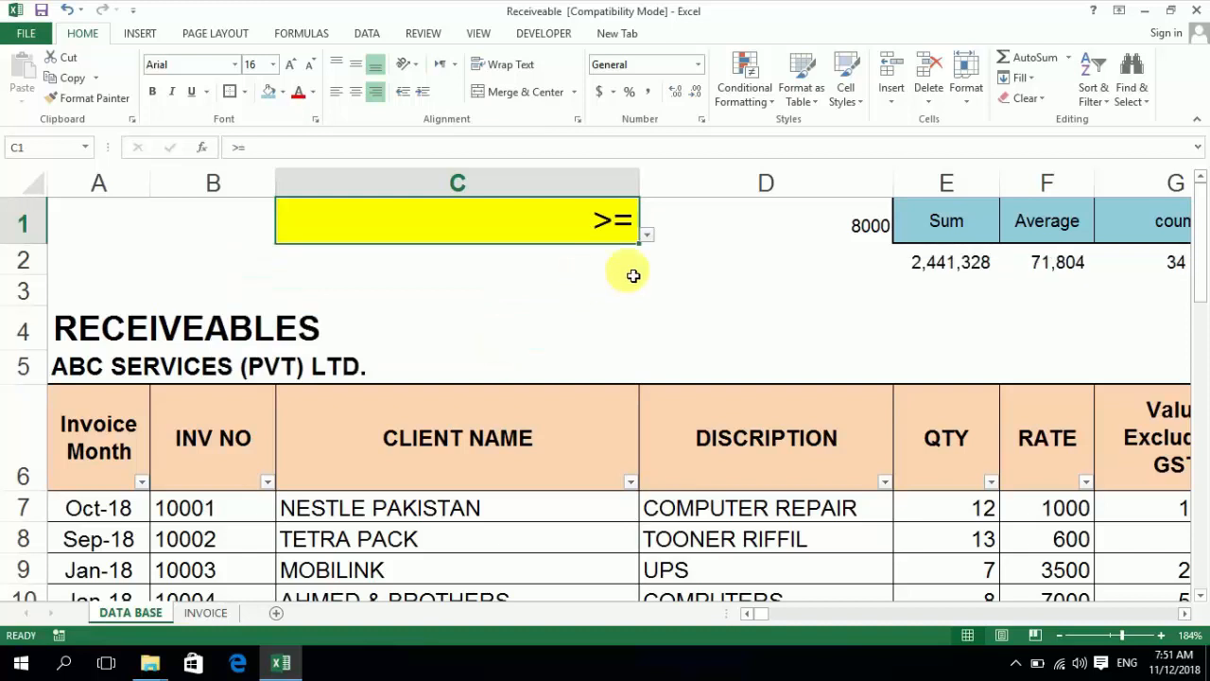
- Set the comparison operator in C1 to <= and check the Sum, Average and count results in row 2
click(646, 237)
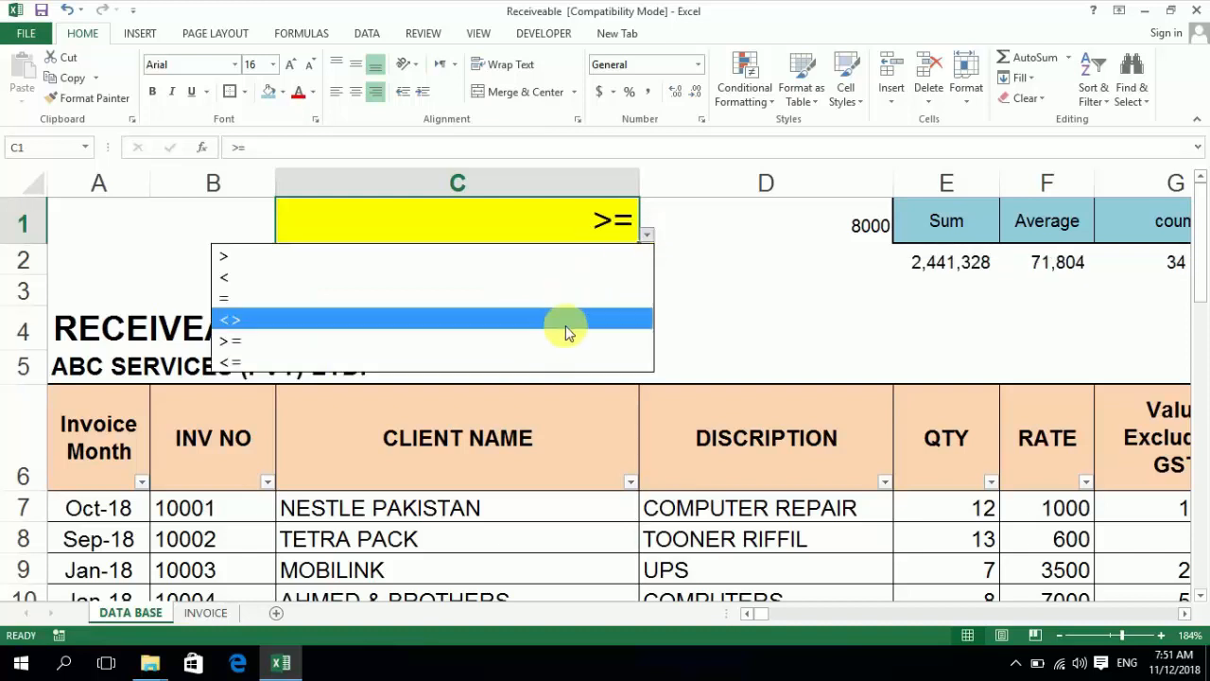
click(555, 360)
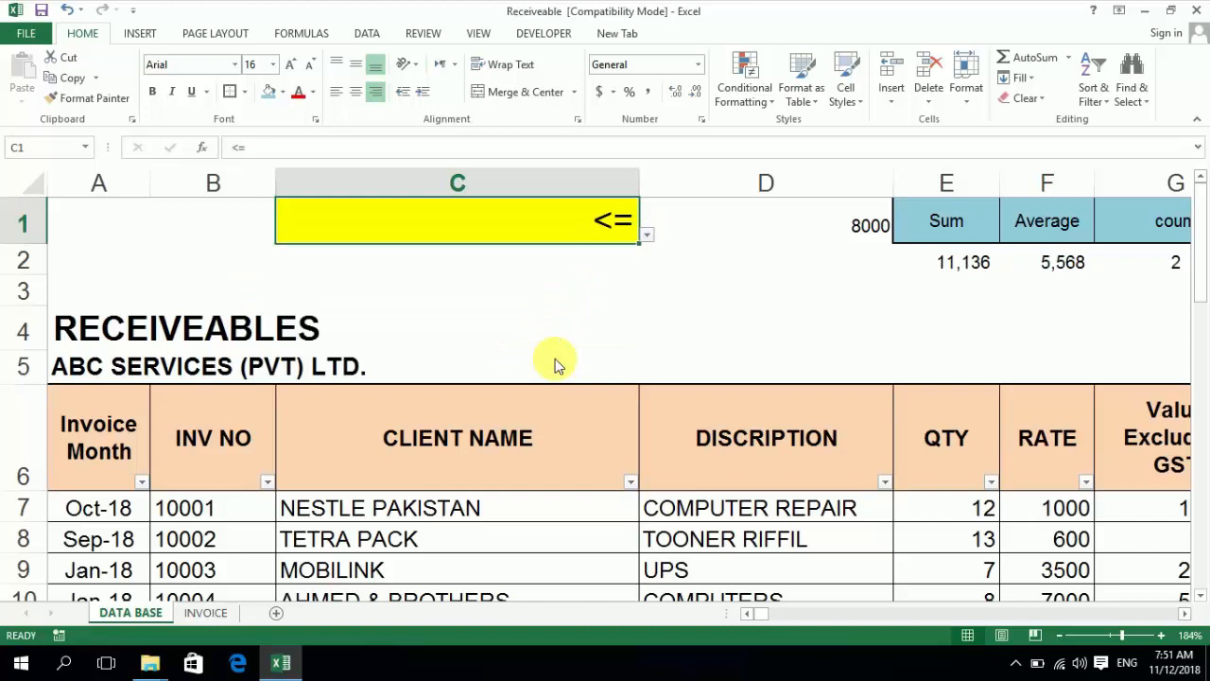
key(Right)
key(Left)
key(Down)
key(Right)
key(Right)
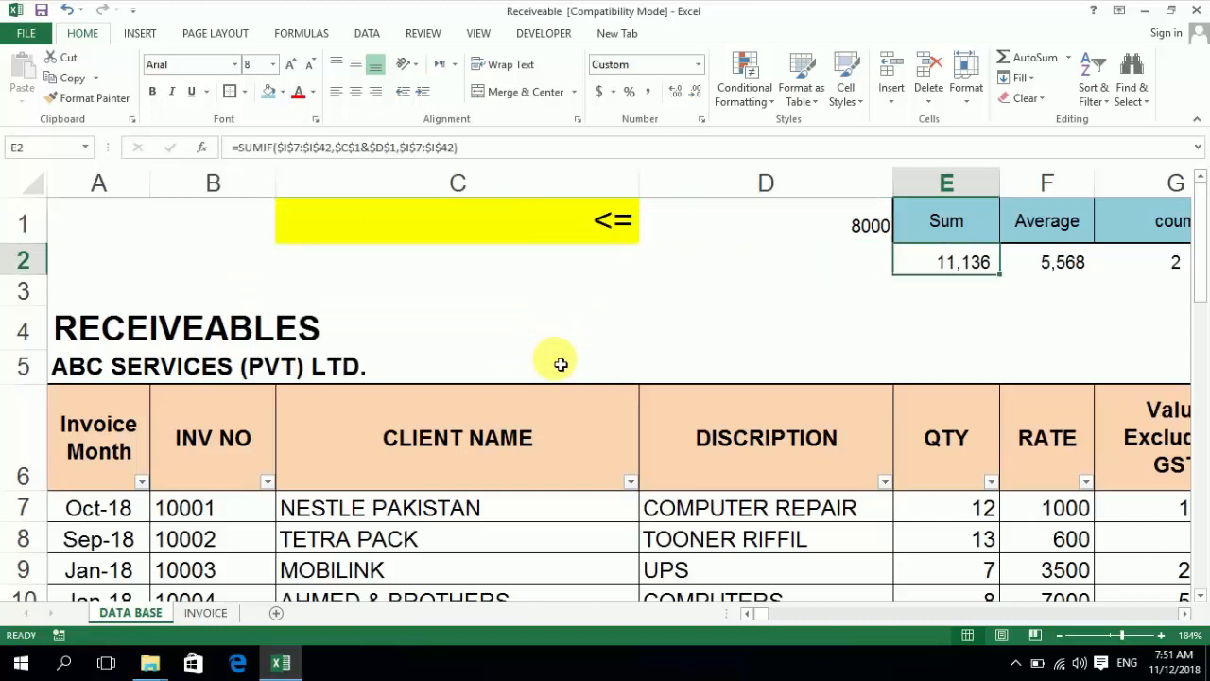
key(Right)
key(Right)
key(Left)
key(Left)
key(Left)
key(Left)
key(Left)
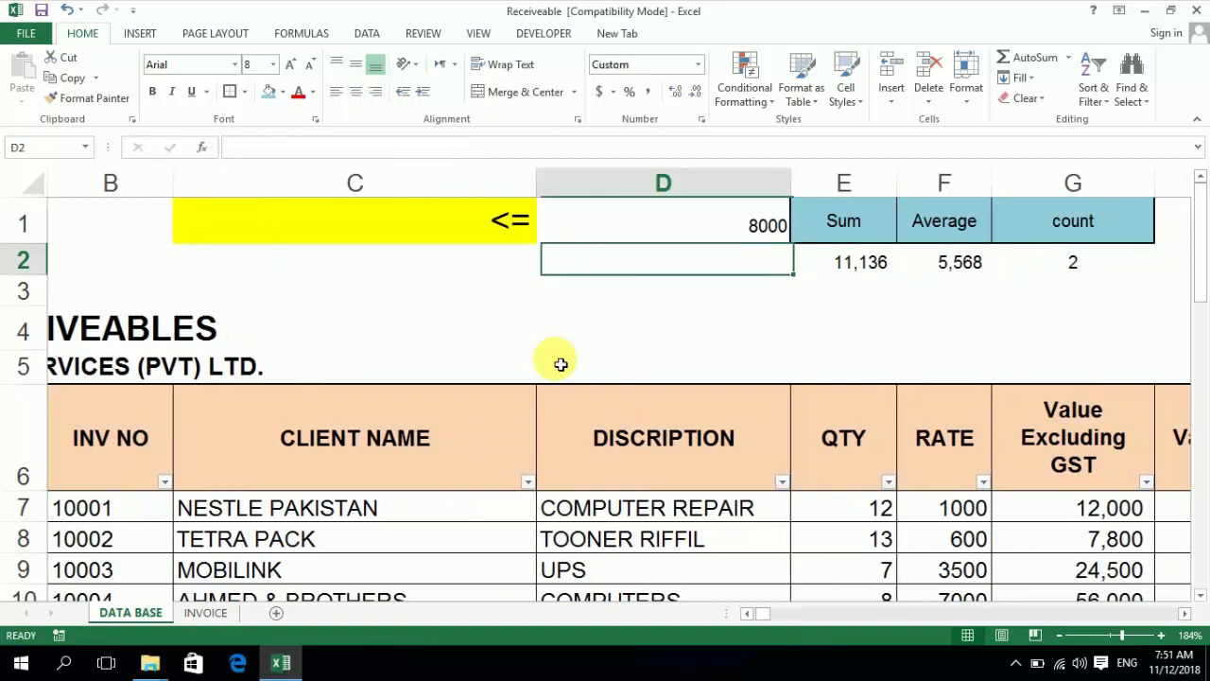
key(Left)
key(Right)
key(Right)
key(Down)
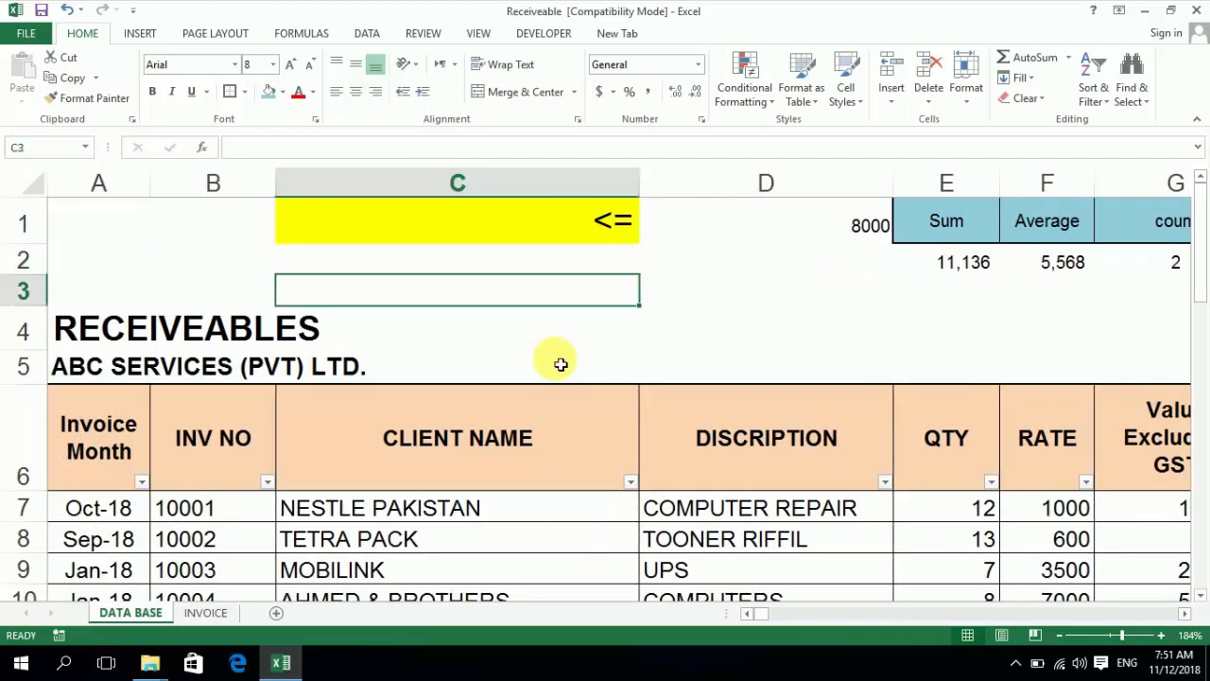
key(Up)
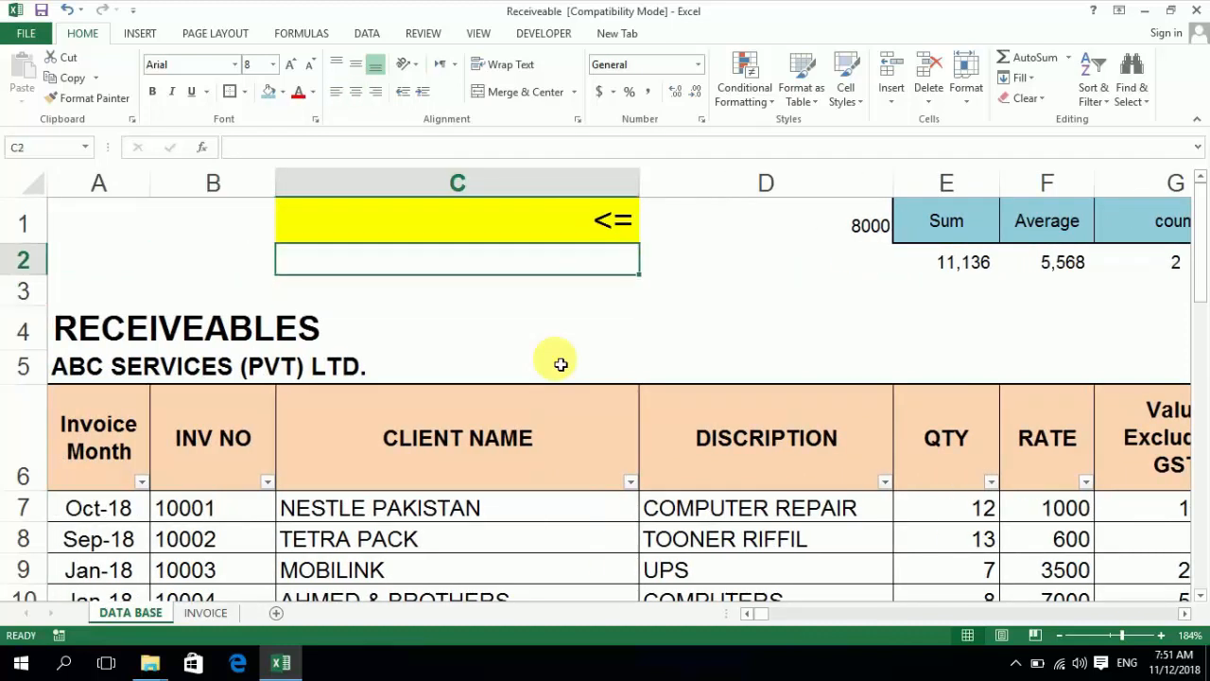
key(Down)
key(Down)
key(Down)
key(Up)
key(Up)
key(Up)
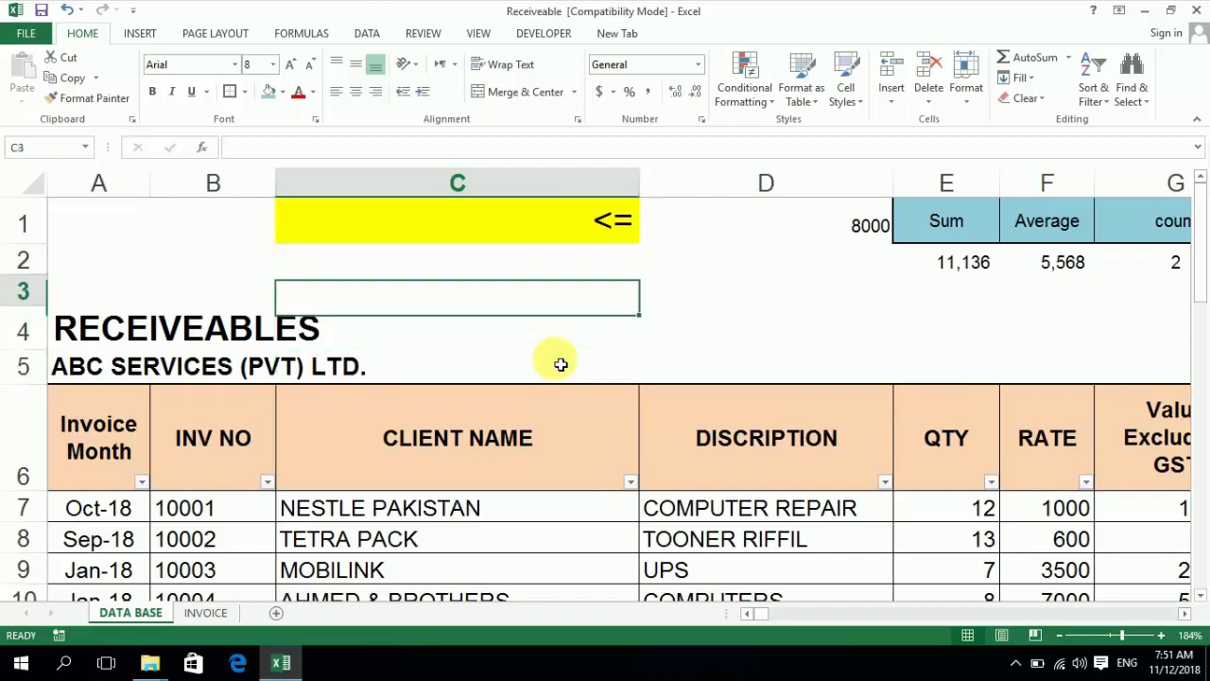
key(Down)
key(Down)
key(Down)
key(Down)
key(Up)
key(Up)
key(Up)
key(Up)
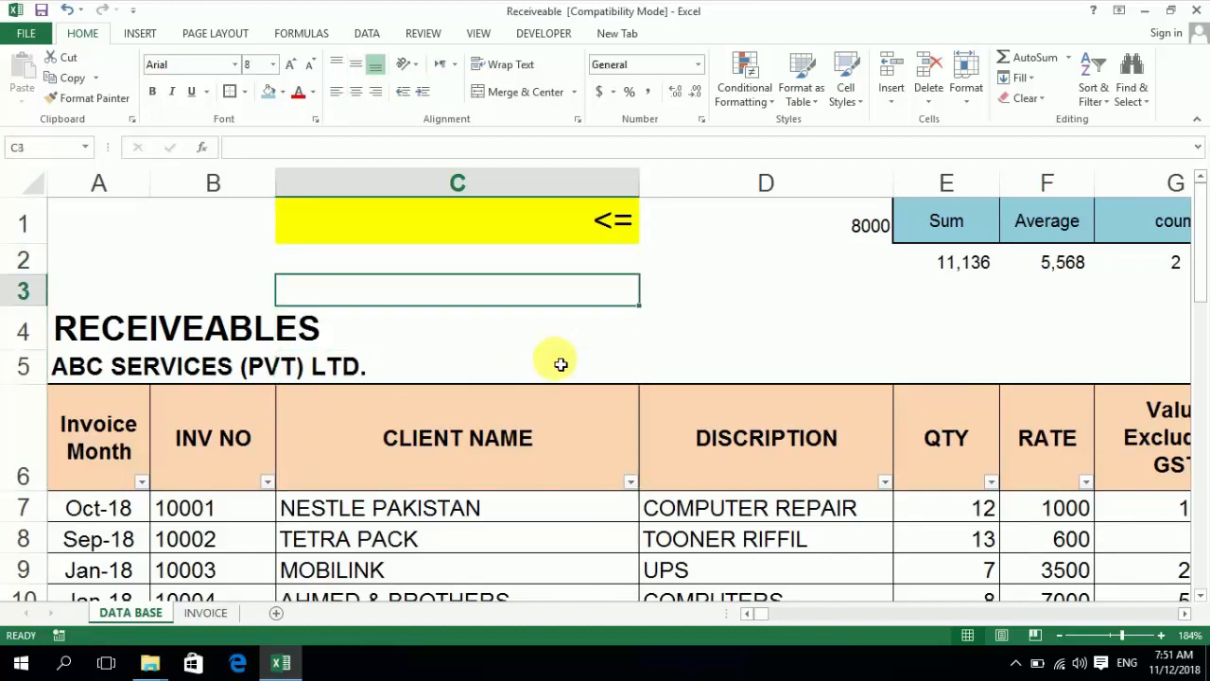
key(Right)
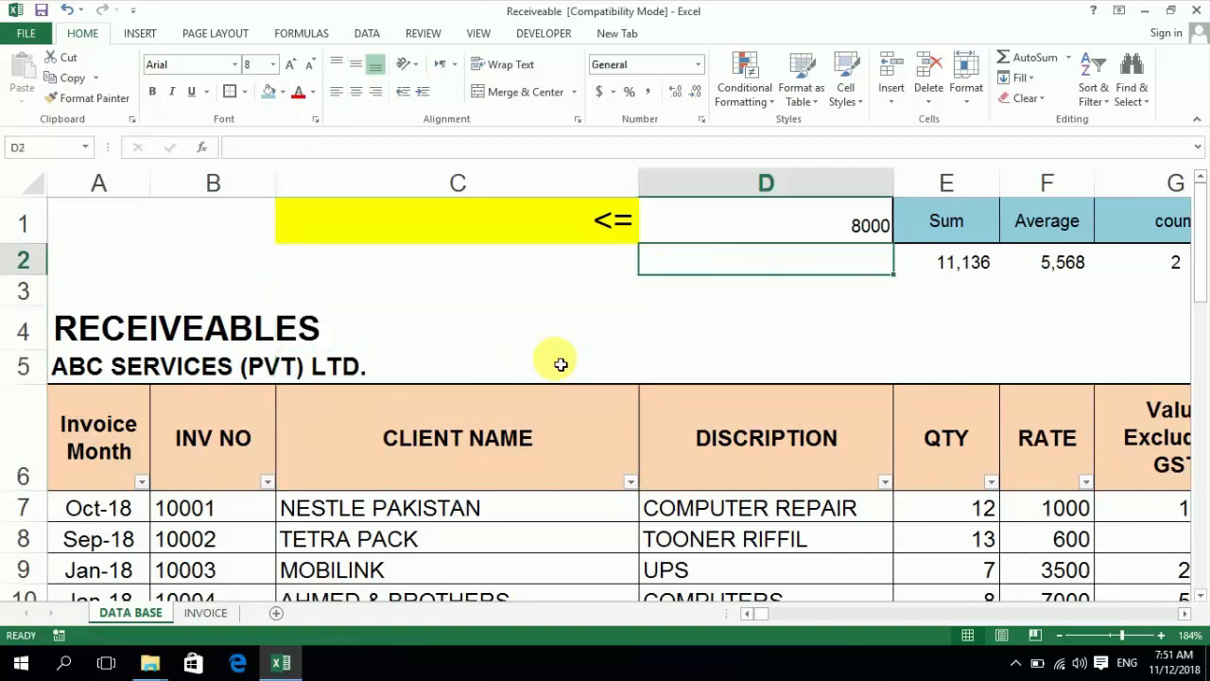
key(Right)
key(Down)
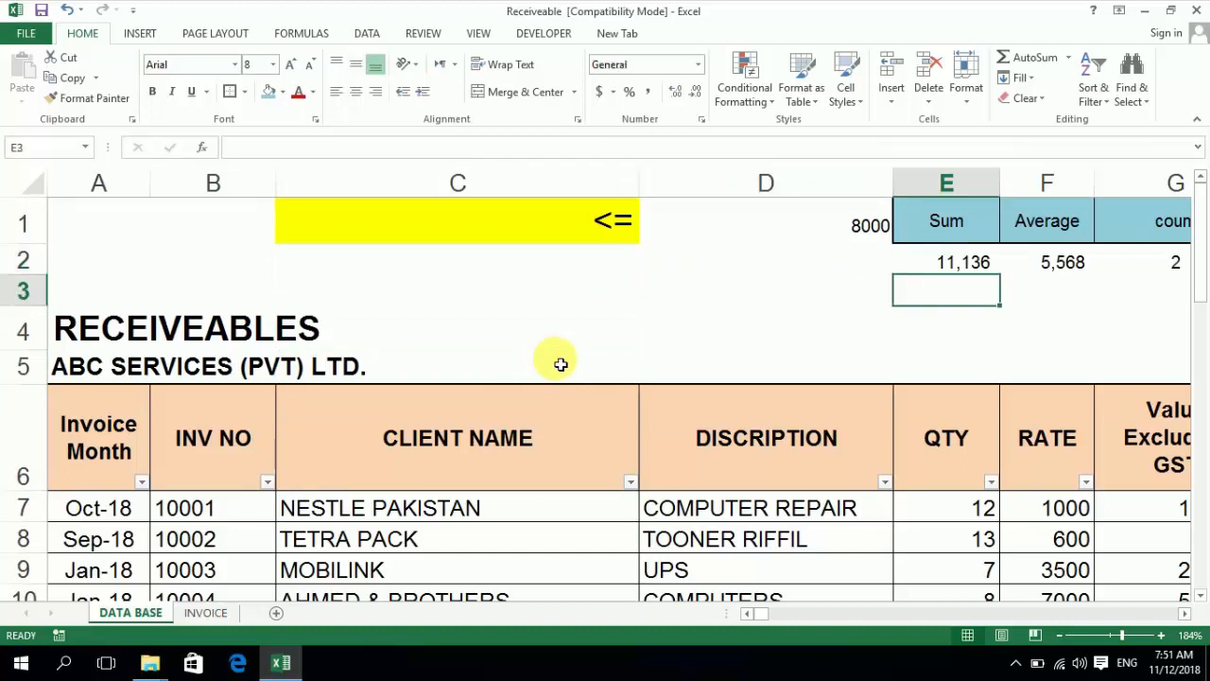
key(Up)
key(Left)
key(Left)
key(Down)
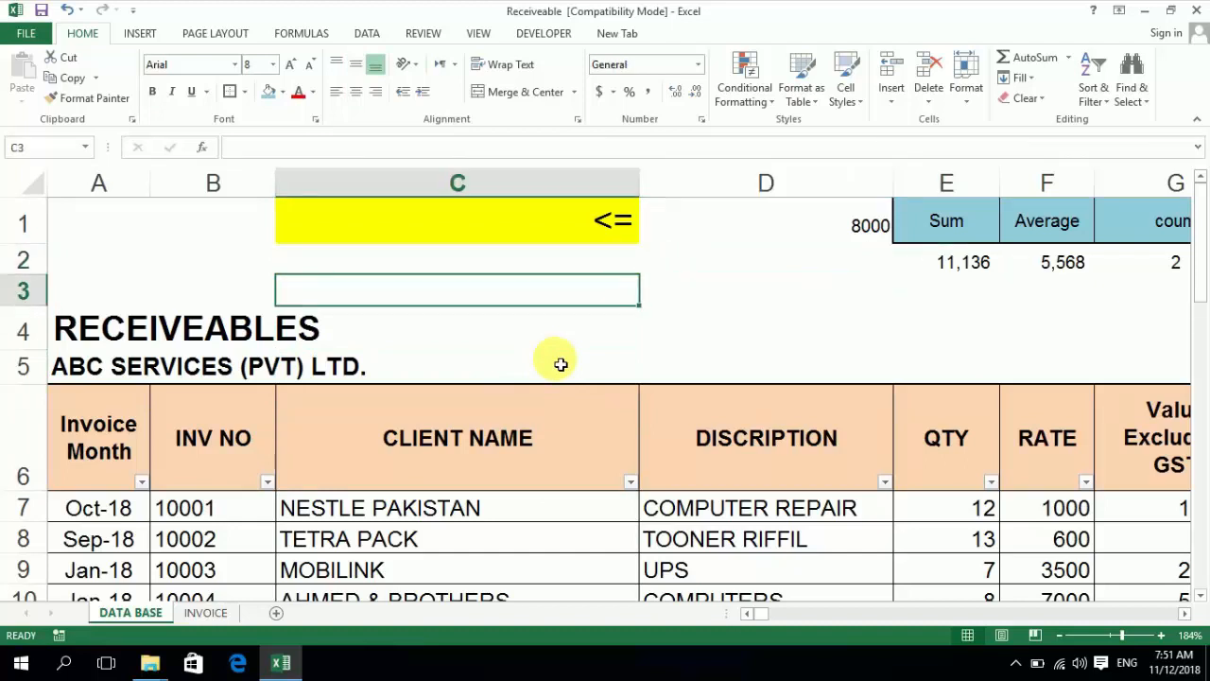
key(Up)
key(Right)
key(Right)
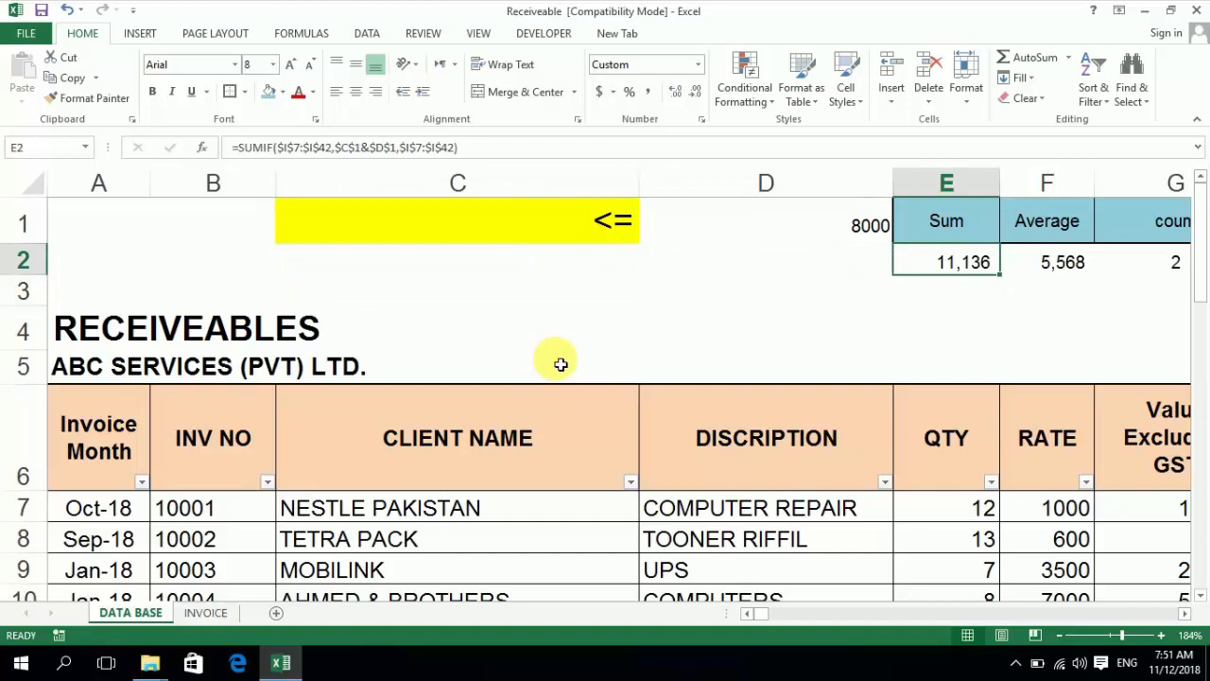
key(Left)
key(Left)
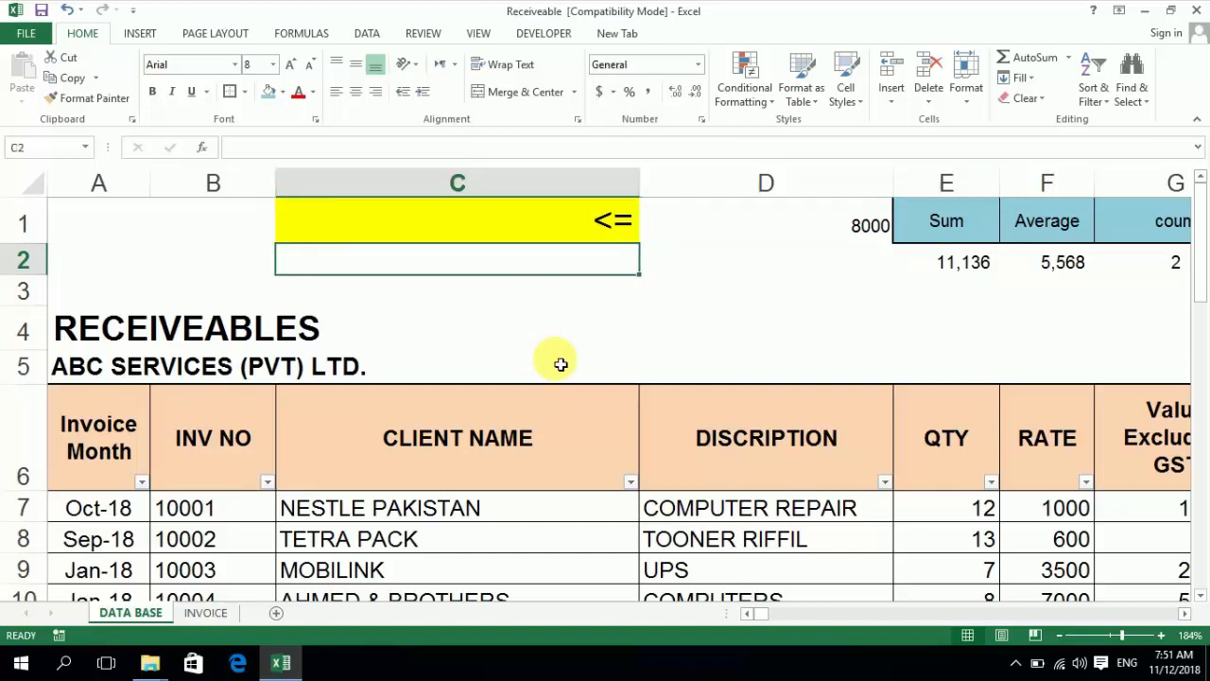
key(Down)
key(Up)
key(Right)
key(Right)
key(Down)
key(Left)
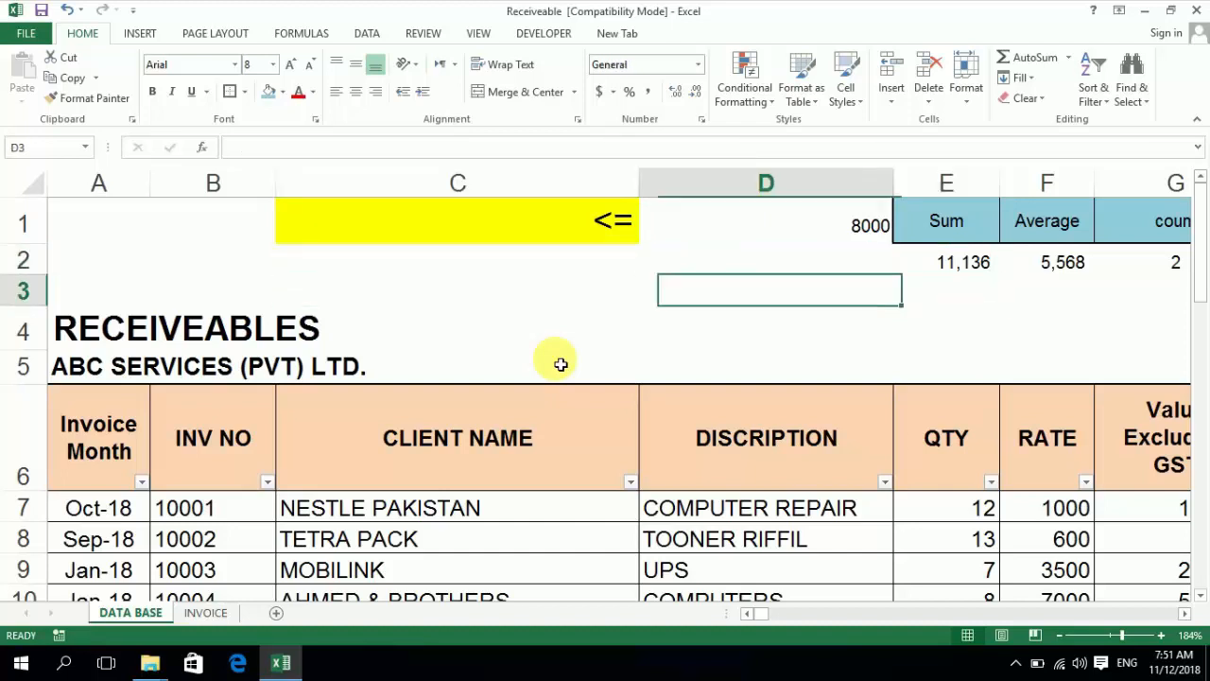
key(Left)
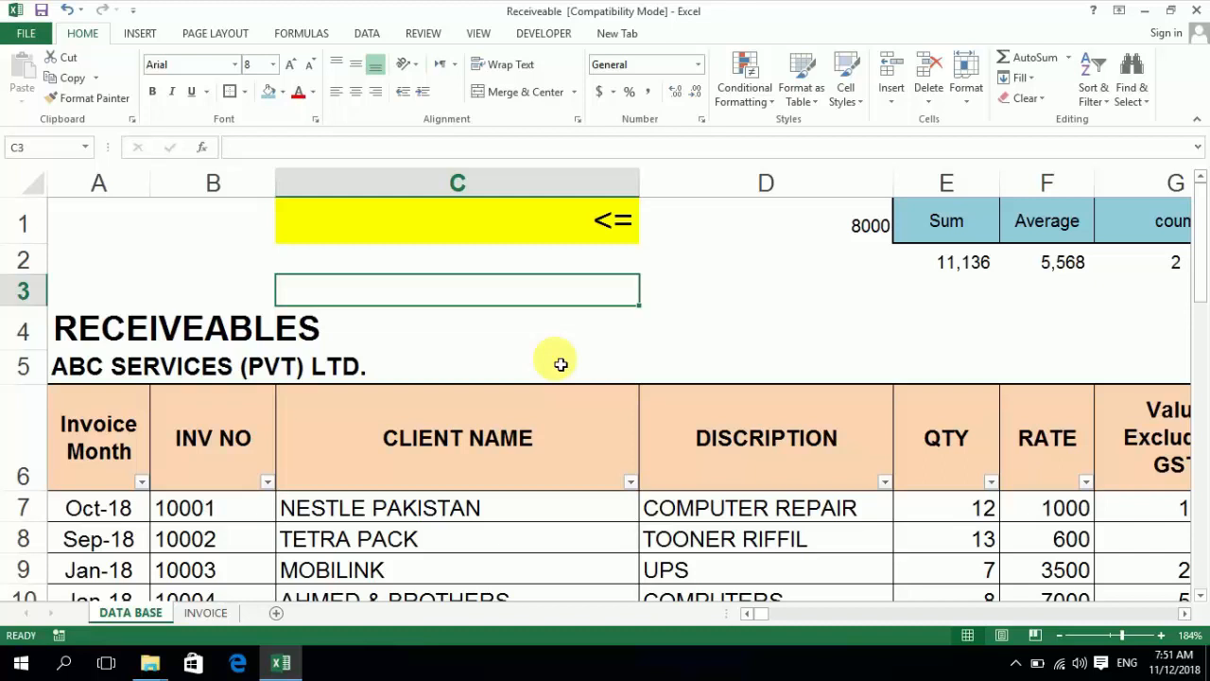
- Copy the SUMIF formula from the Sum cell E2 into E3
key(Right)
key(Right)
key(Up)
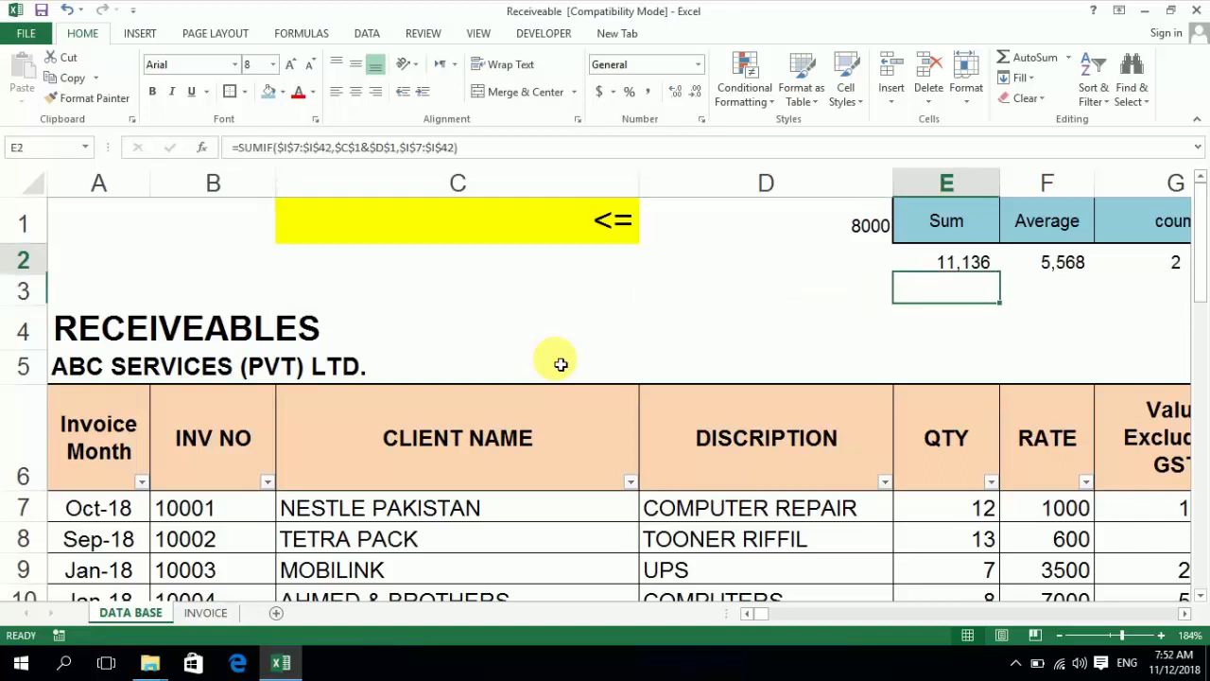
key(ctrl+c)
key(Down)
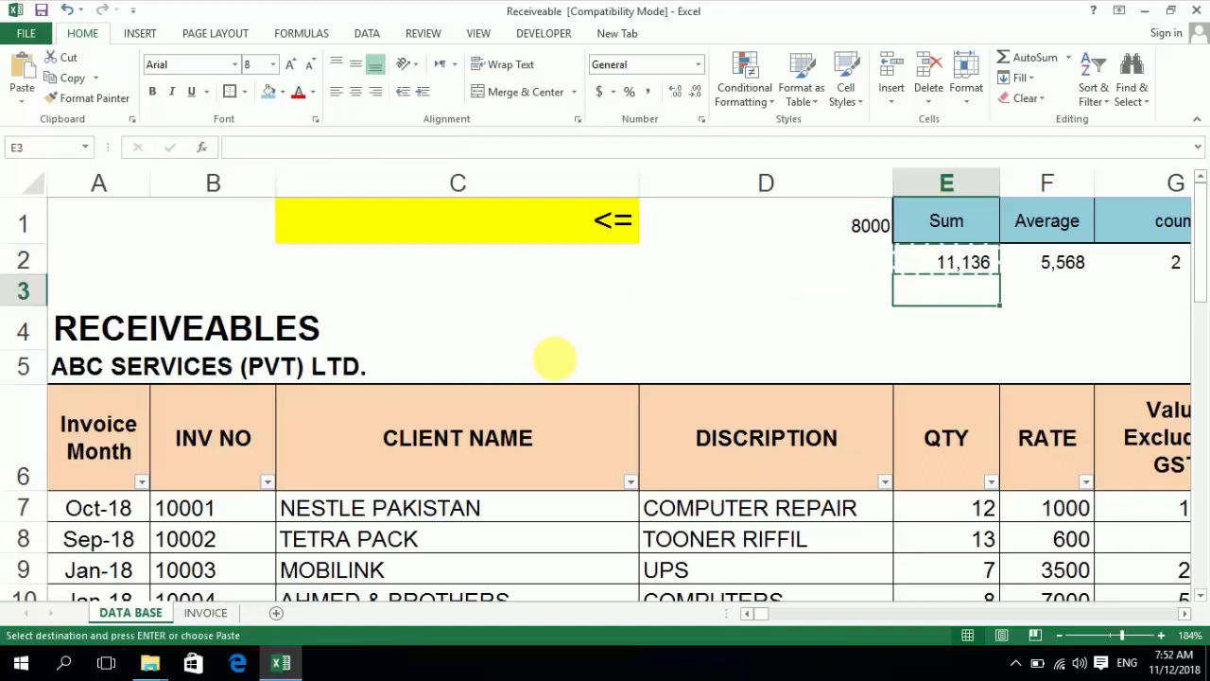
key(Return)
- Replace the criteria $C$1&$D$1 in E3's SUMIF formula with $C$3
key(F2)
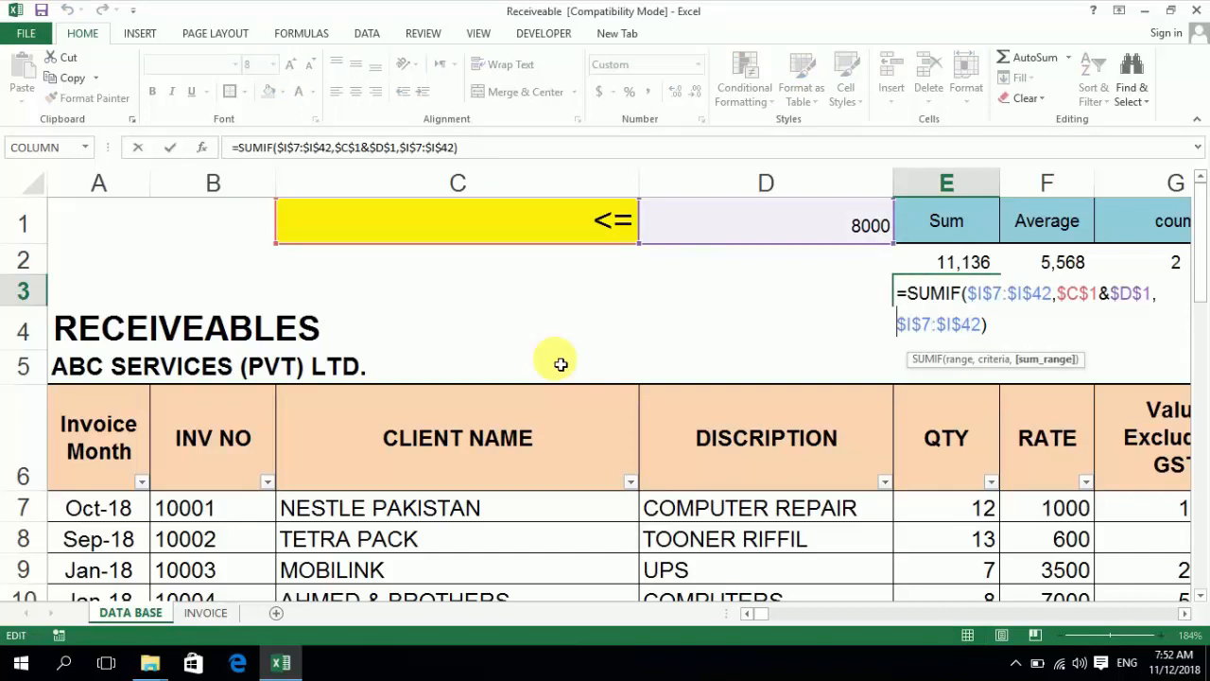
key(Left)
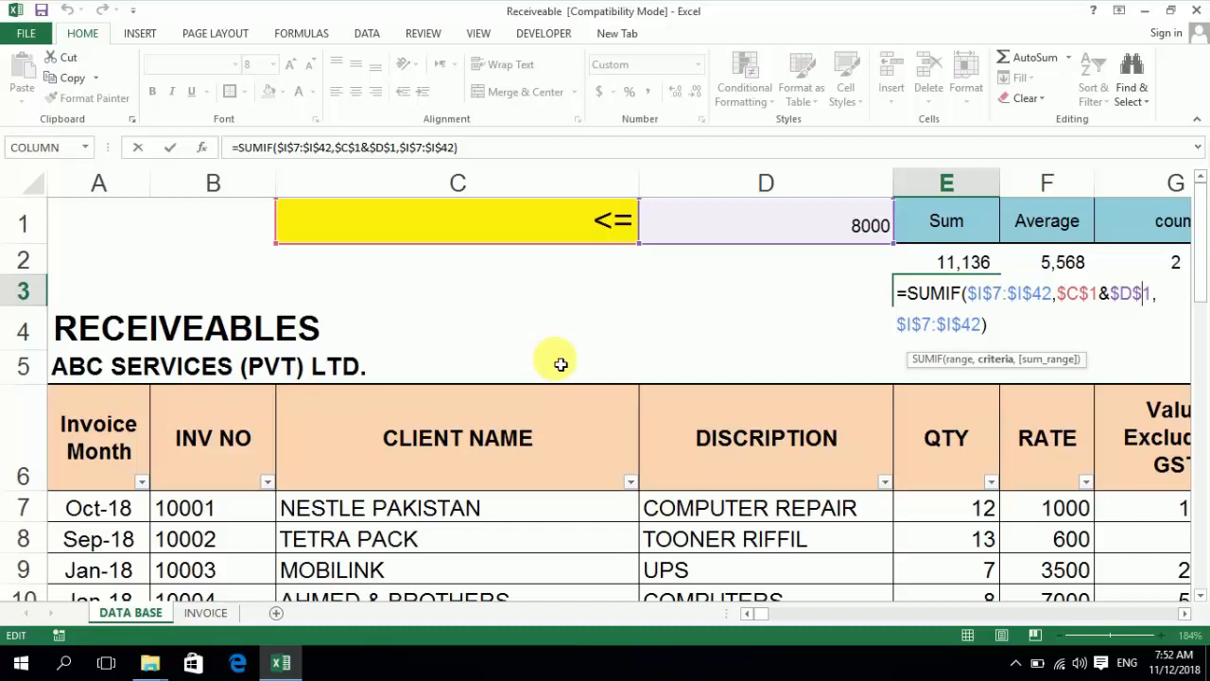
key(shift+Left)
key(shift+Left)
key(shift+Left)
key(shift+Left)
key(shift+Left)
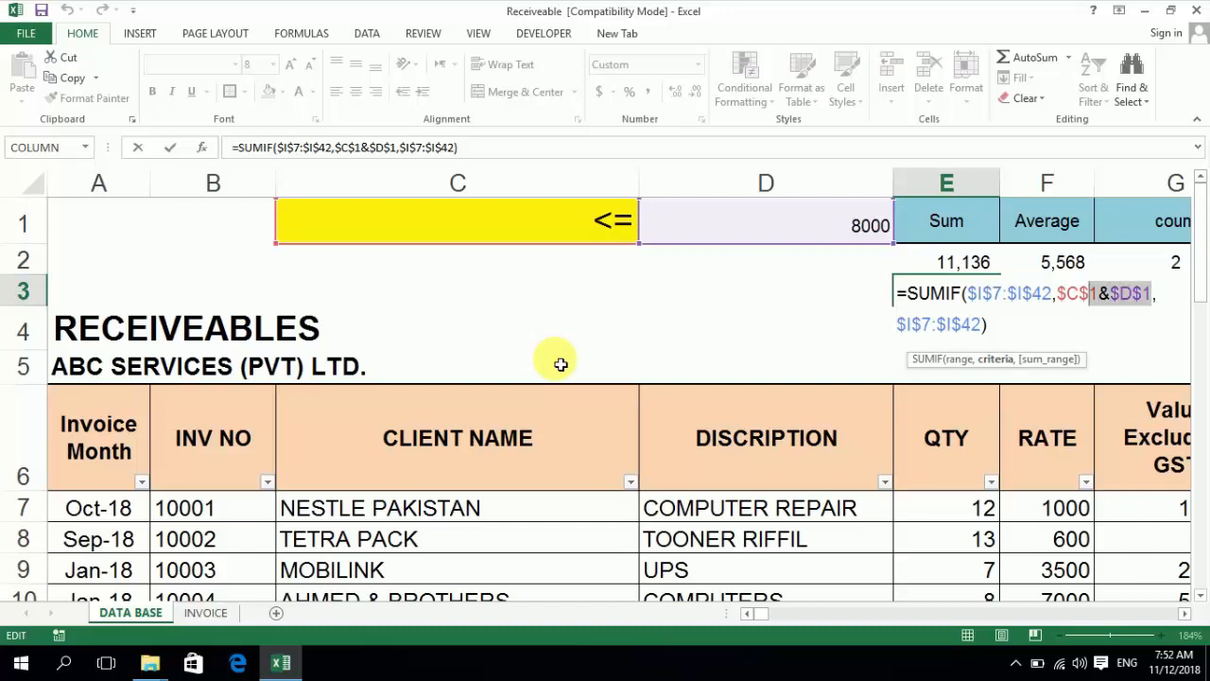
text(3)
key(Return)
key(Up)
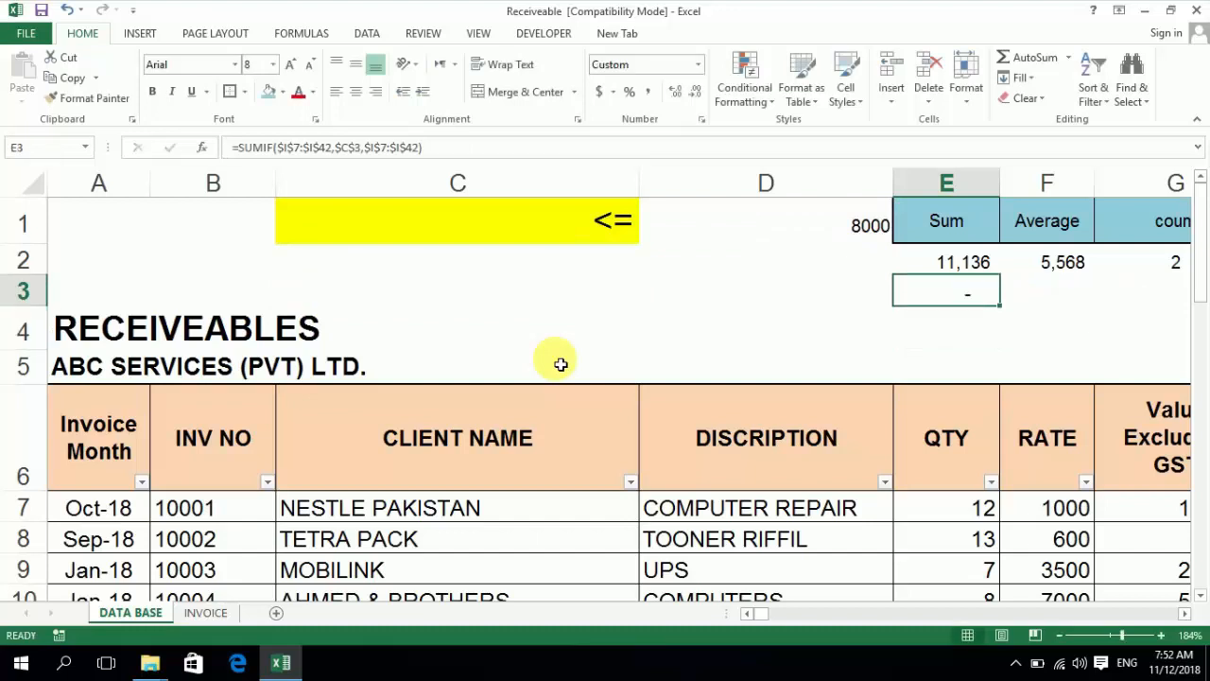
- Copy the client name NESTLE PAKISTAN from the first record, C7, into the criteria cell C3
key(Left)
key(Left)
key(Down)
key(Down)
key(Down)
key(Down)
key(Down)
key(Up)
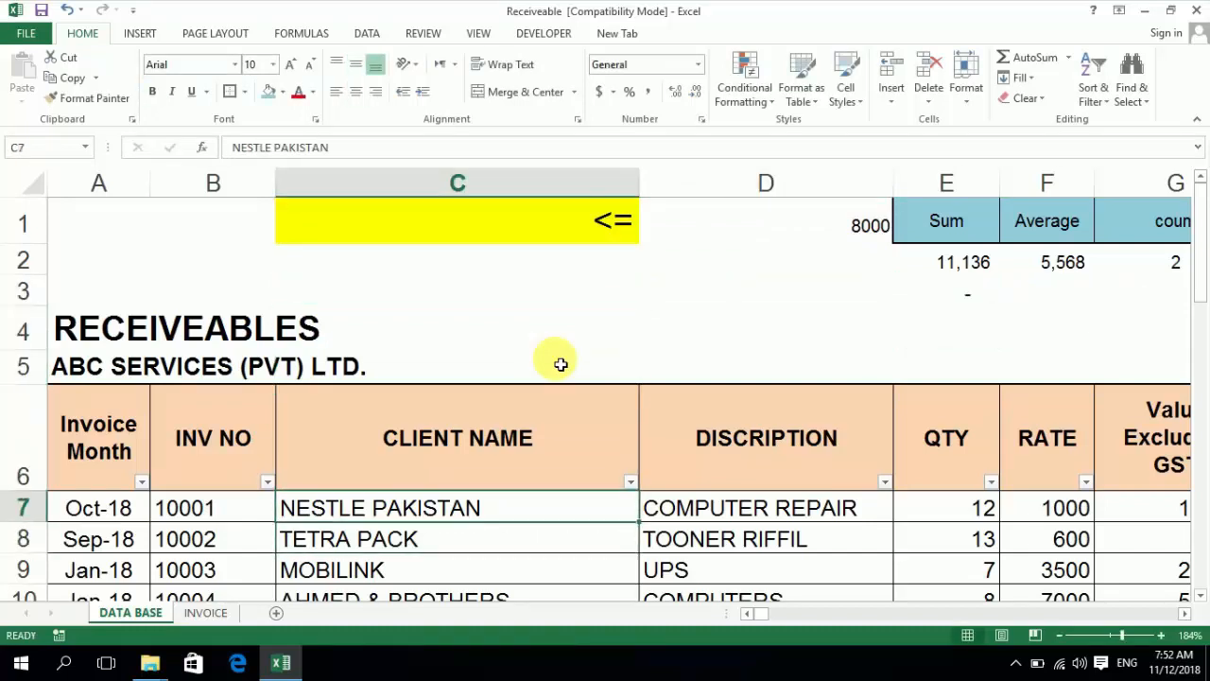
key(ctrl+c)
key(Up)
key(Up)
key(Up)
key(Up)
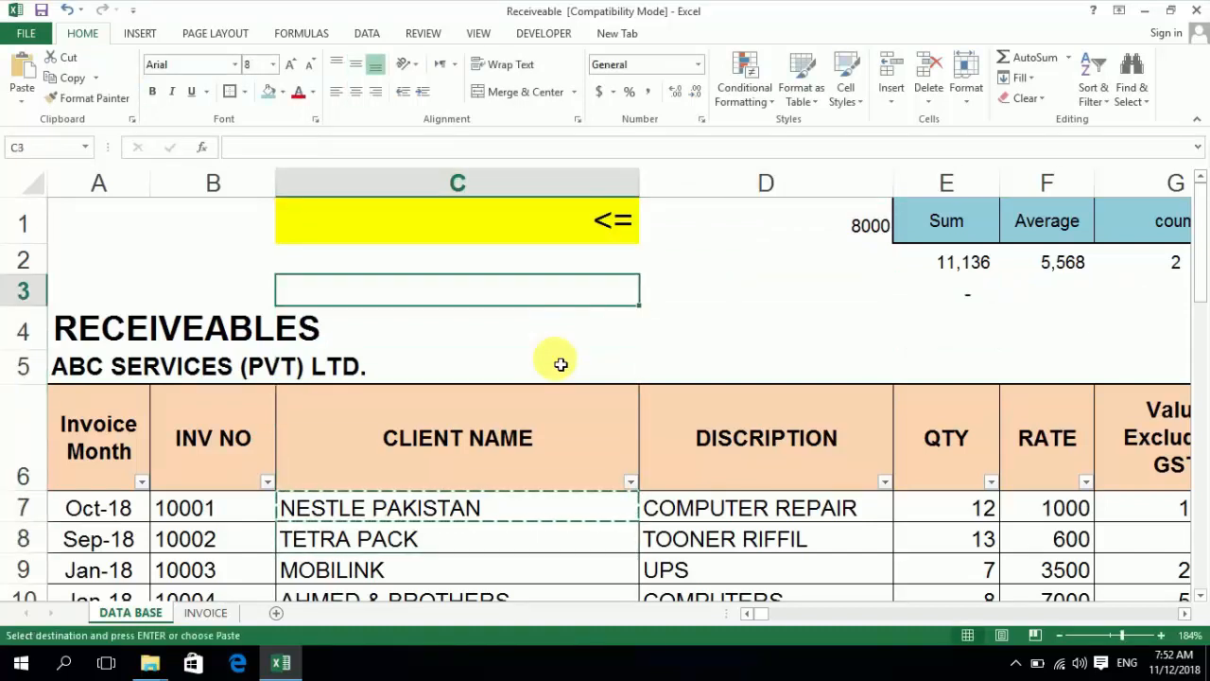
key(Return)
- Change the criteria range in E3's SUMIF formula to $C$7:$C$42
key(Right)
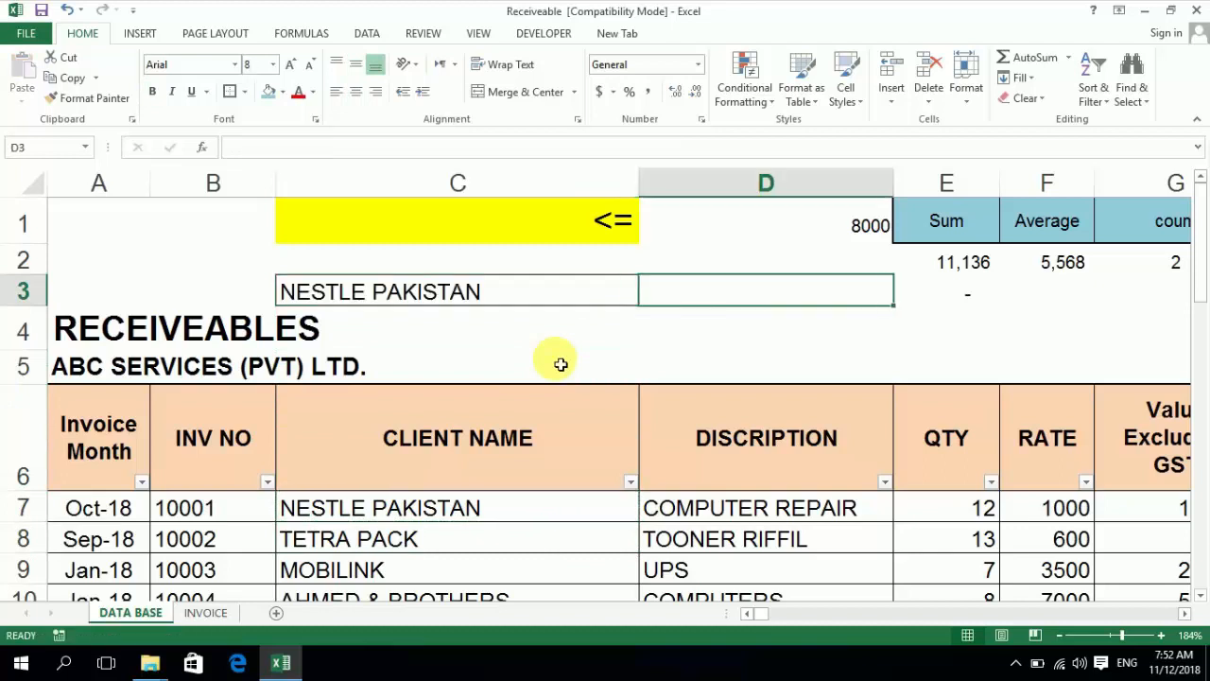
key(Right)
key(F2)
key(Left)
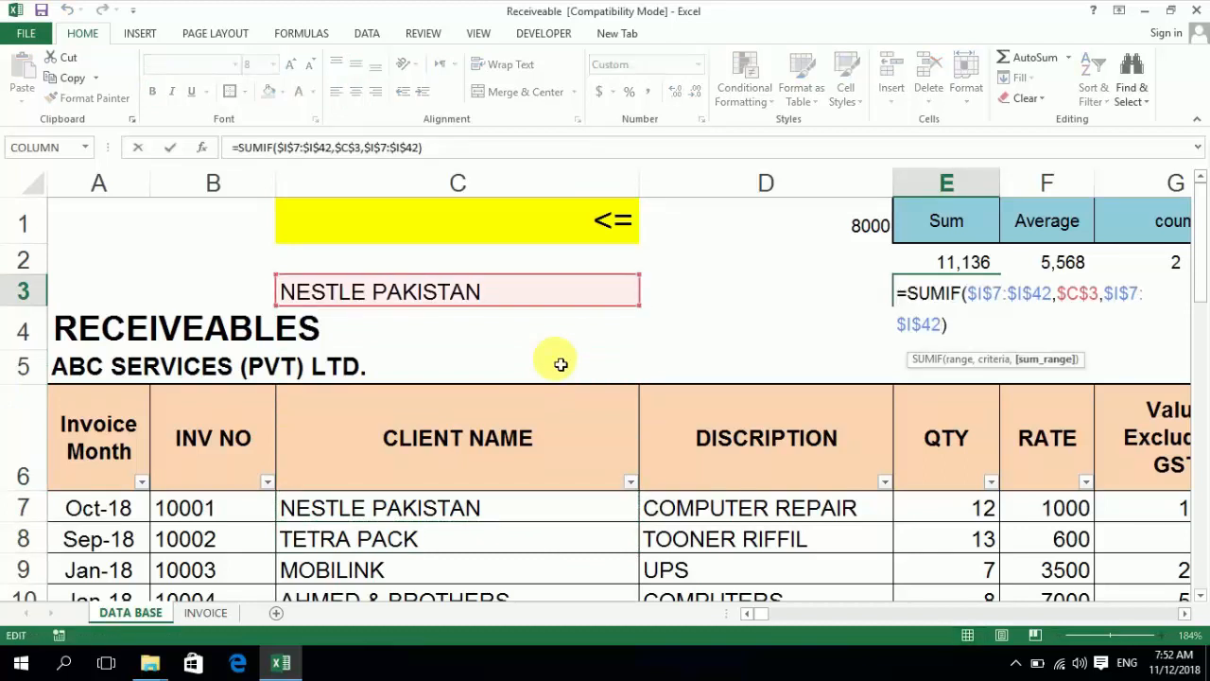
key(Left)
key(Up)
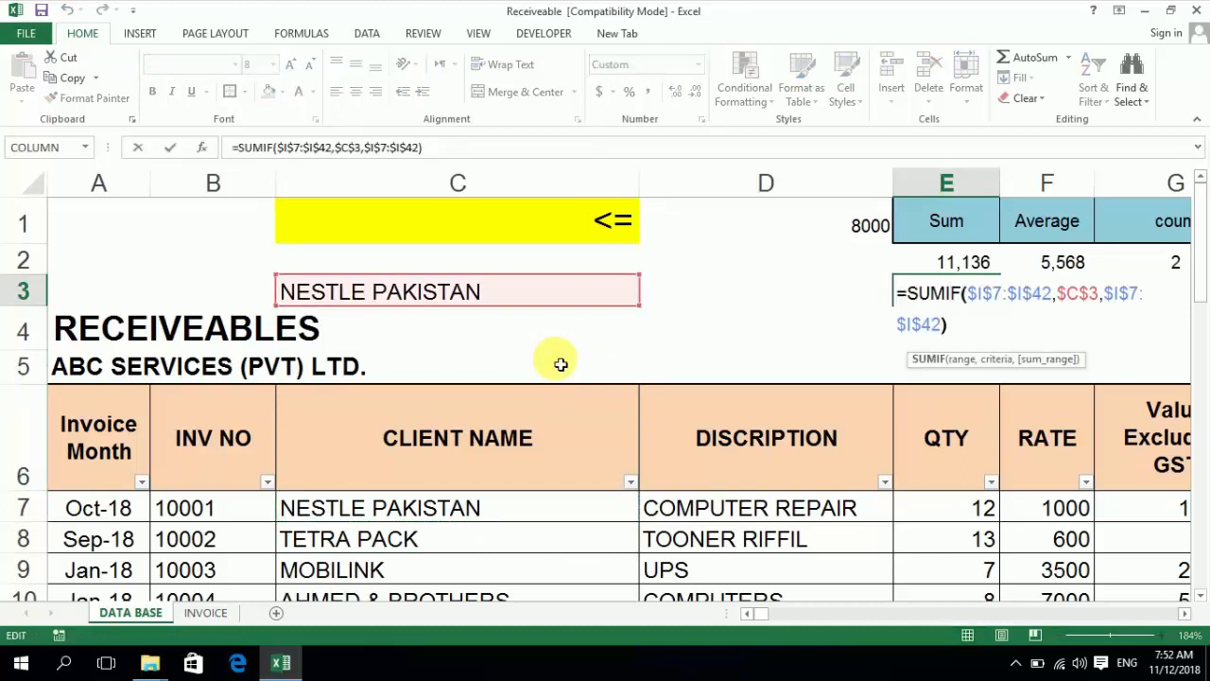
key(Right)
key(Right)
key(Right)
key(Right)
key(Right)
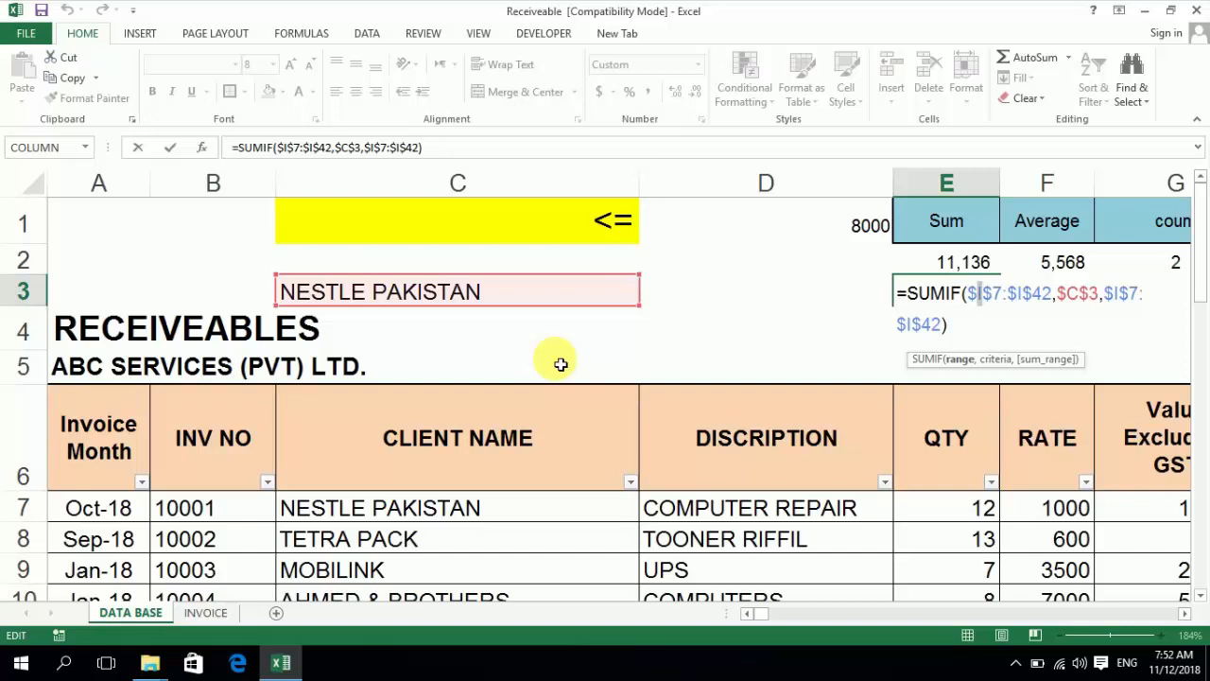
text(c)
key(Right)
key(Right)
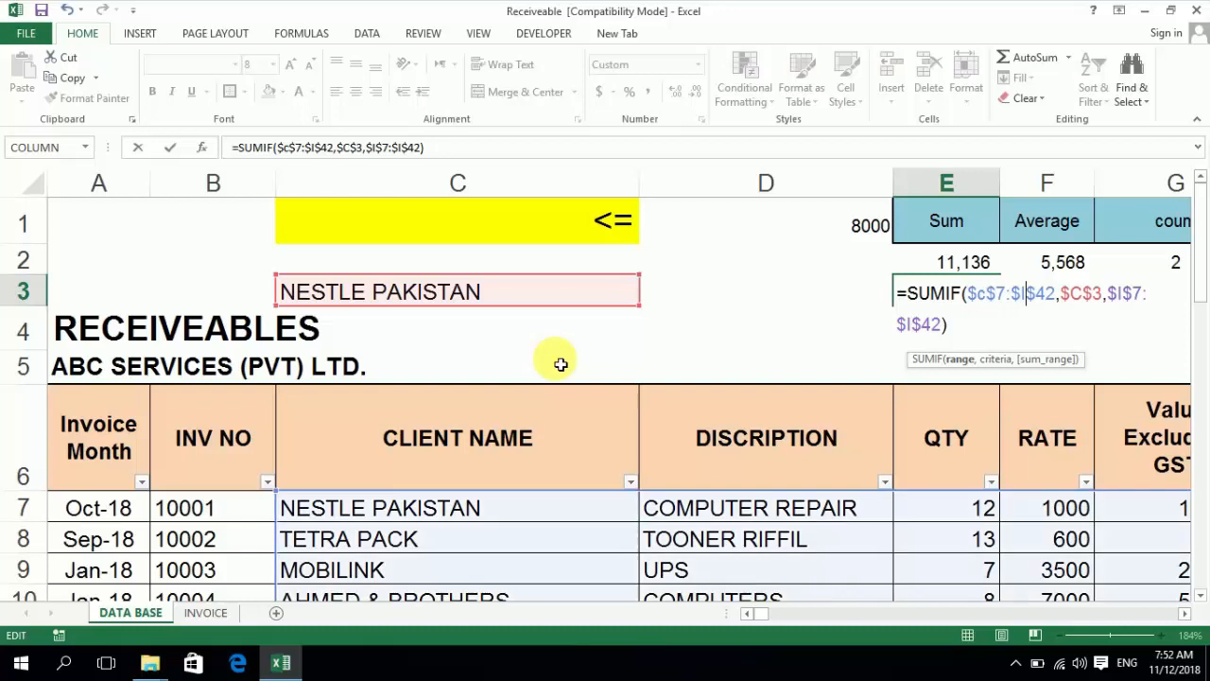
key(shift+Right)
text(c)
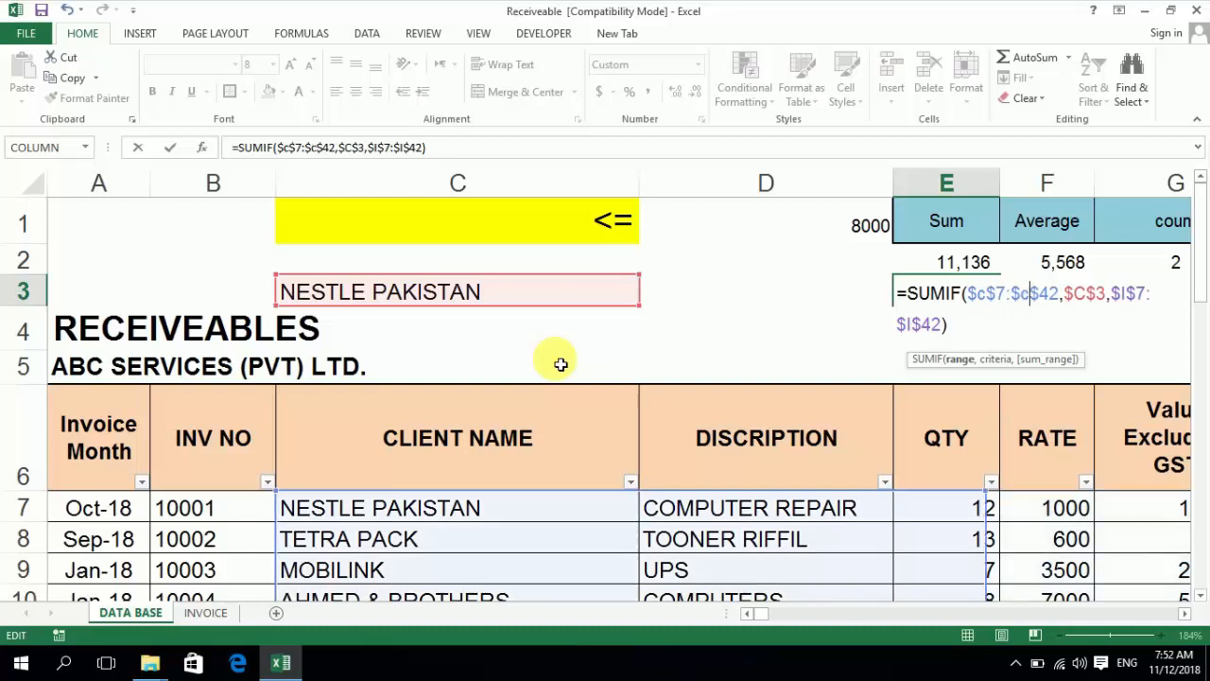
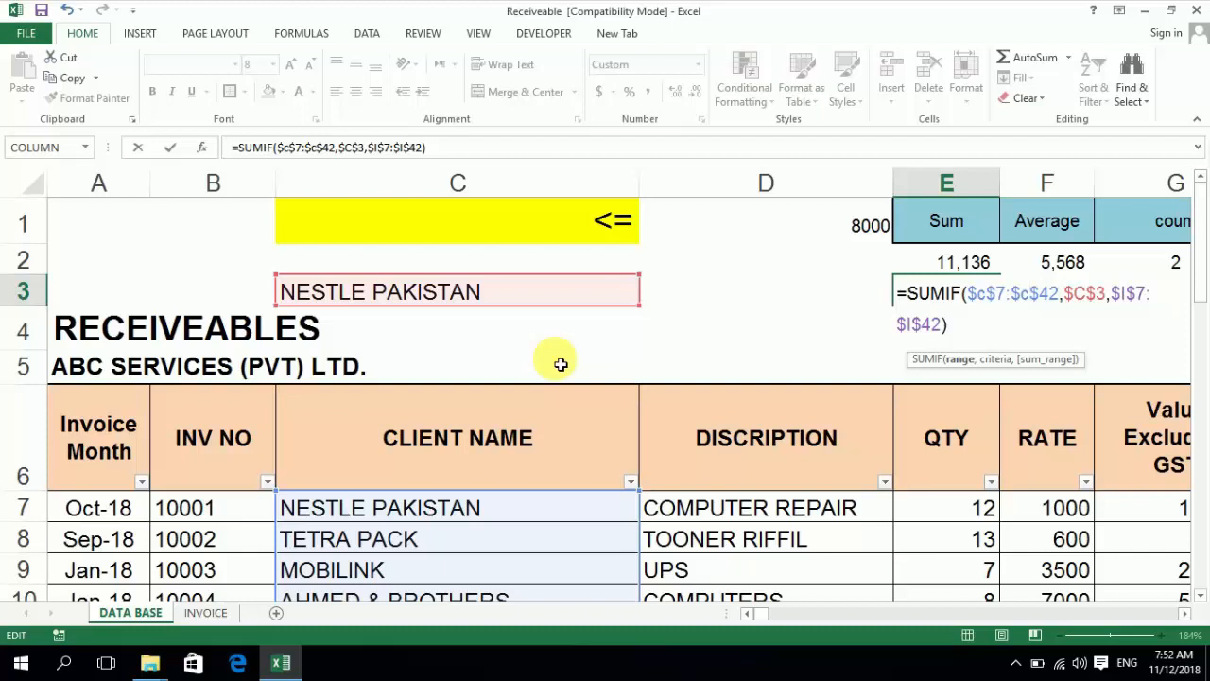
key(Return)
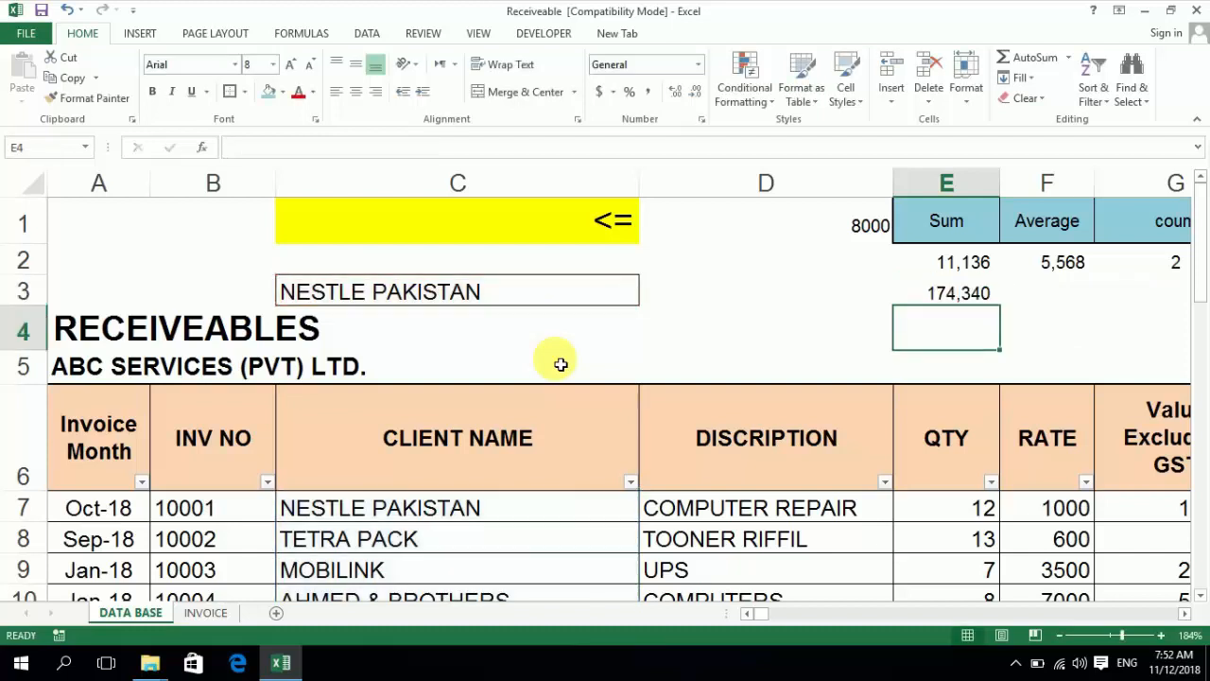
- Filter the CLIENT NAME column to the NESTLE PAKISTAN records by searching for "nes"
key(Up)
key(Left)
key(Left)
key(Right)
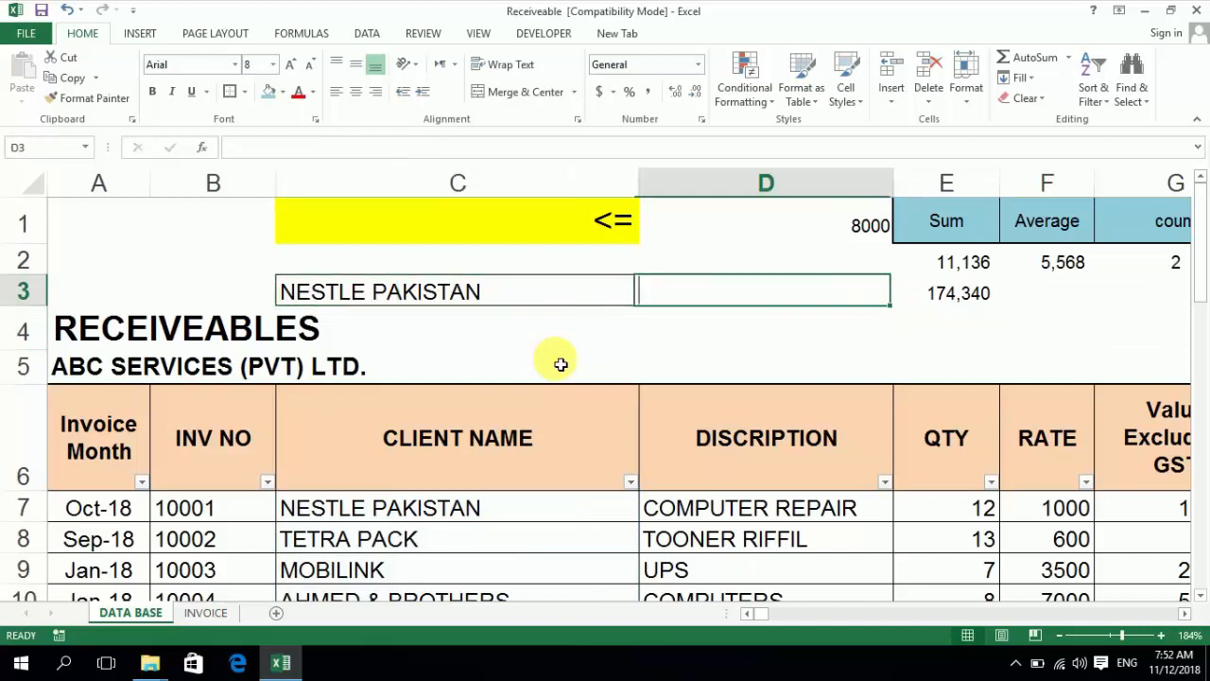
key(Right)
key(Left)
key(Left)
key(Down)
key(Down)
key(Down)
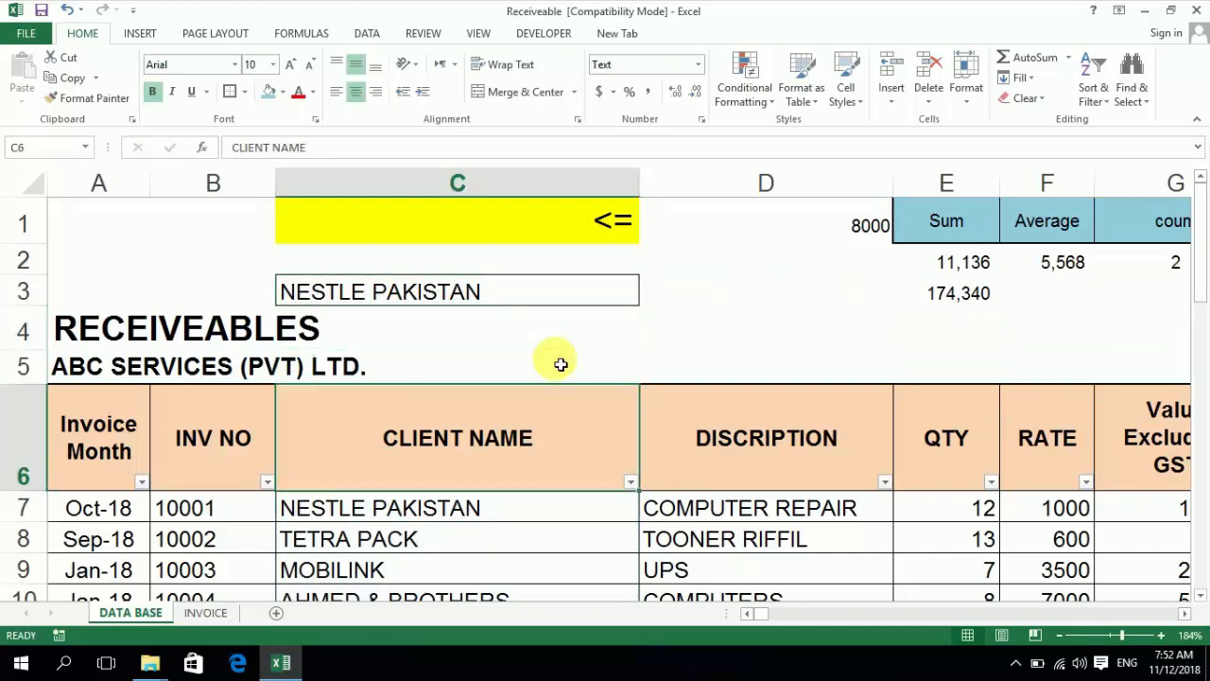
click(630, 481)
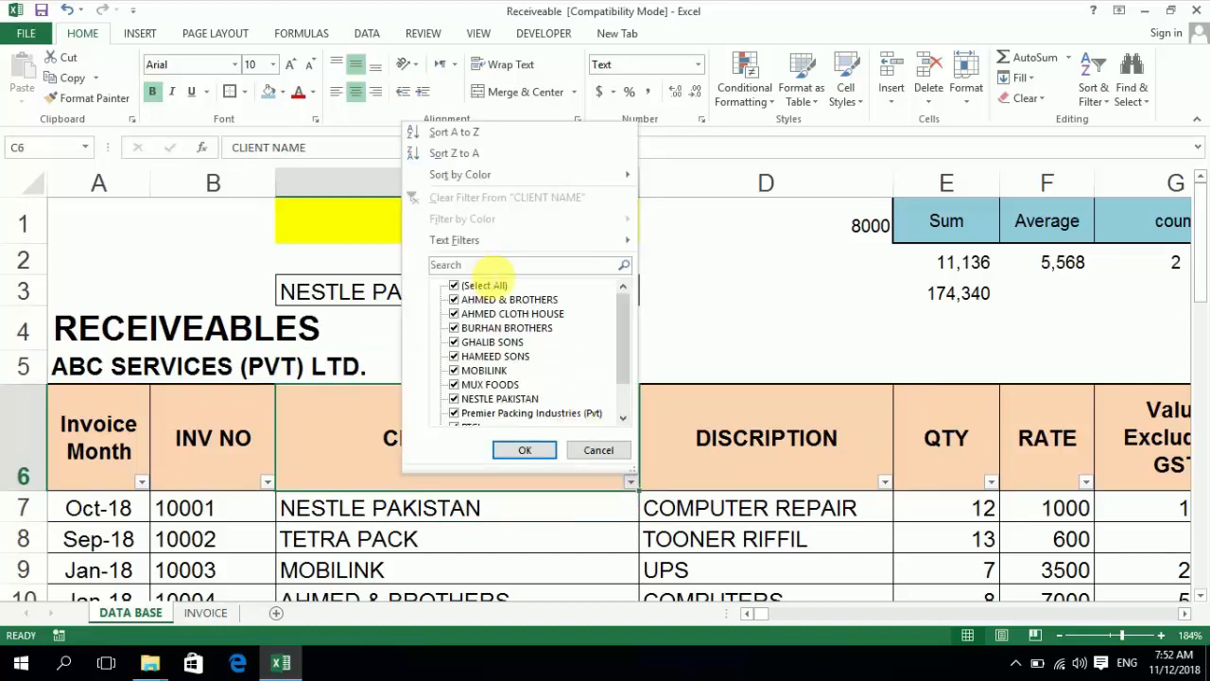
click(483, 265)
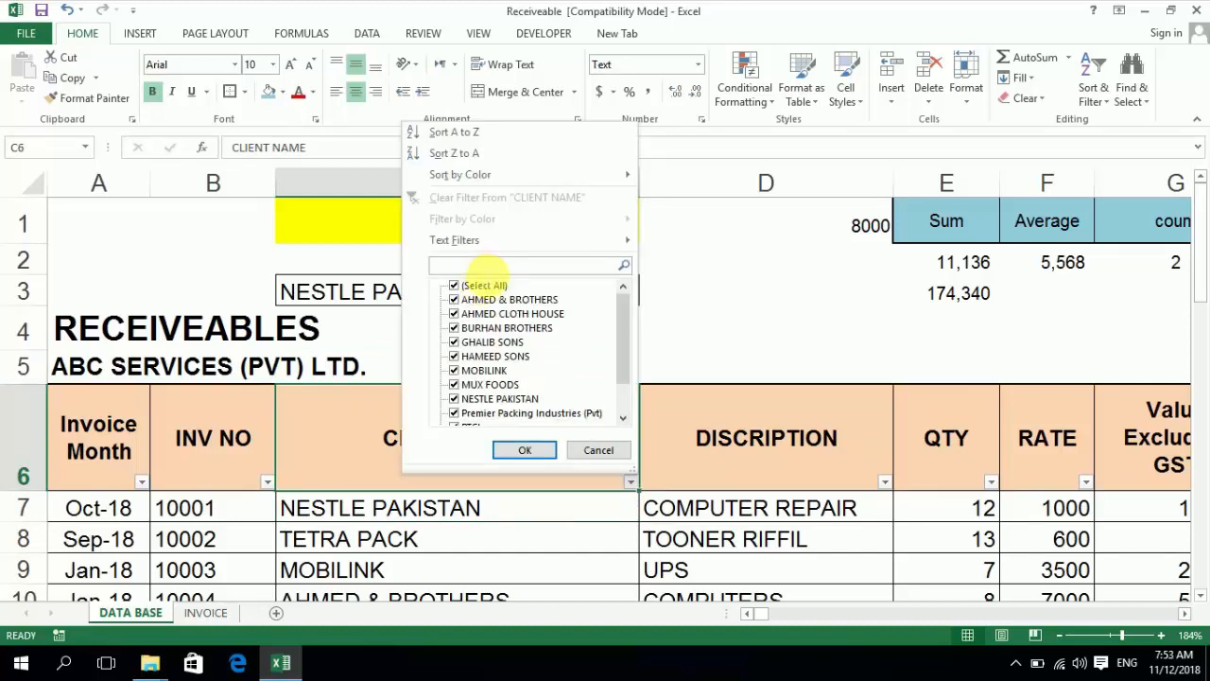
text(nes)
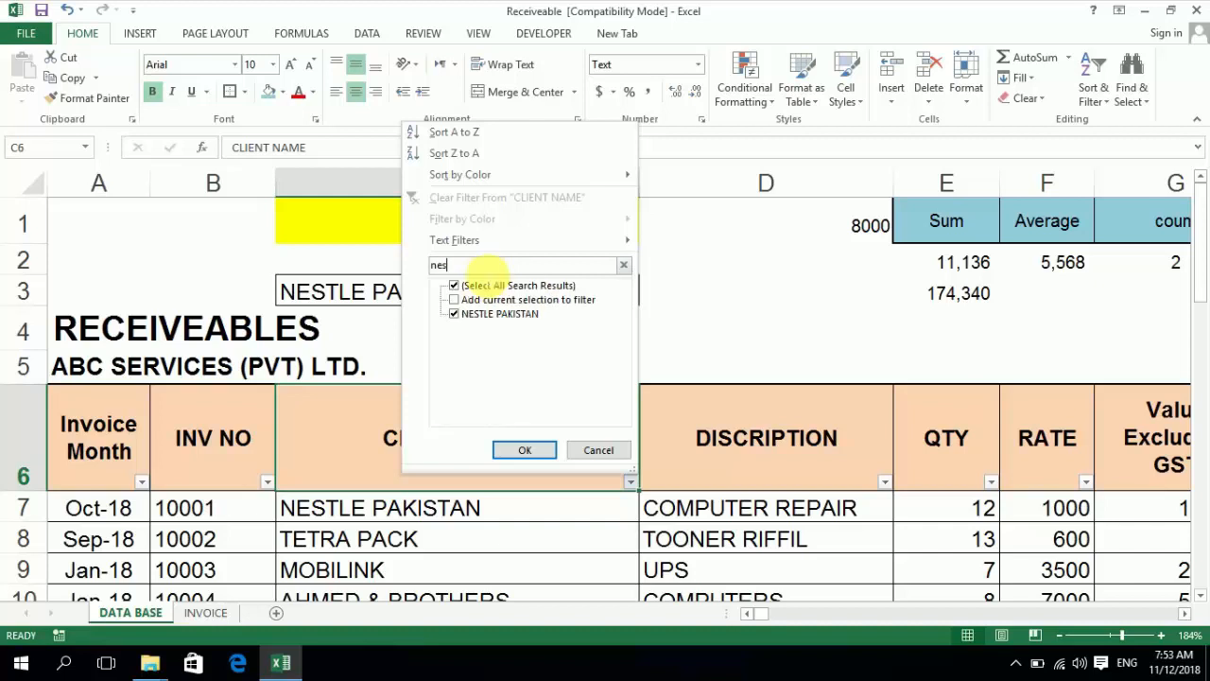
key(Return)
- Select the filtered Total Amount values from I7 down to check their sum against E3
key(Right)
key(Right)
key(Right)
key(Right)
key(Right)
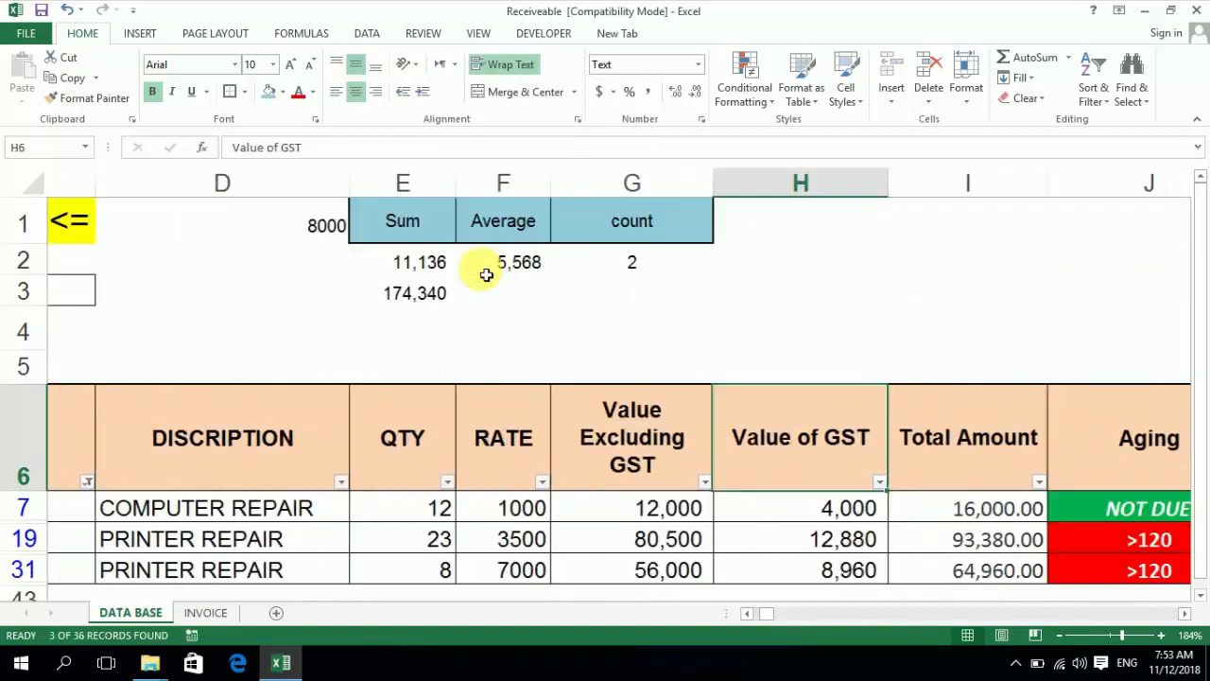
key(Right)
key(Right)
key(Down)
key(Left)
key(ctrl+shift+Down)
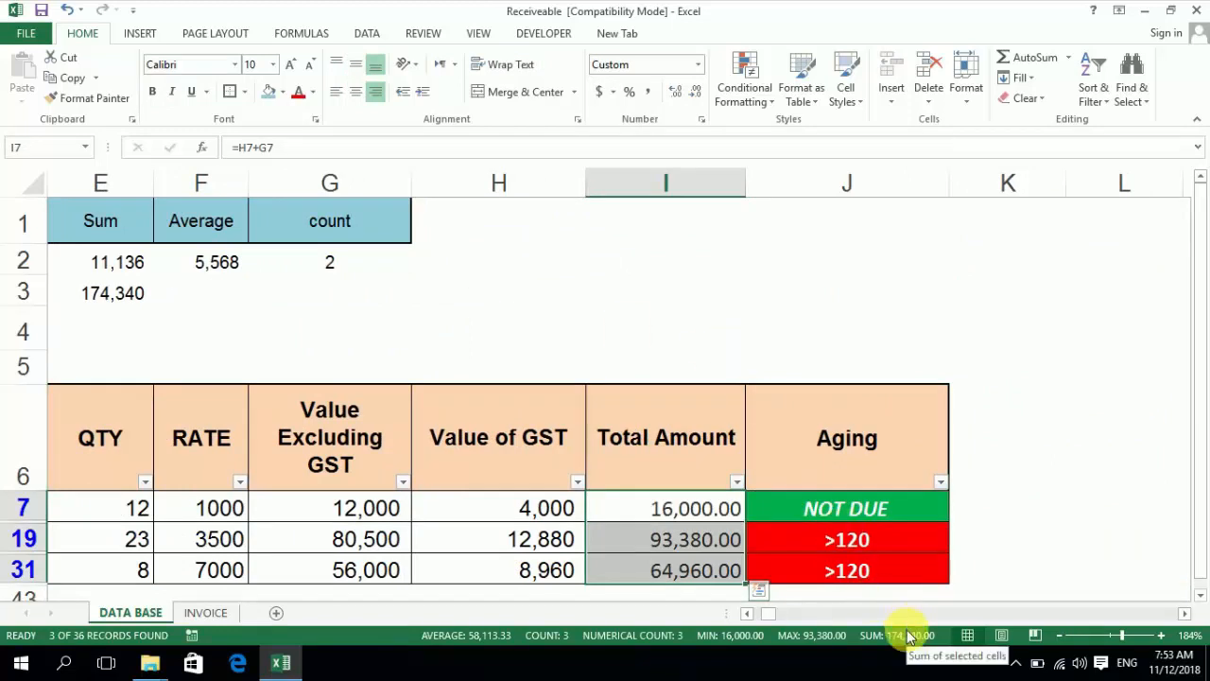
- Show all clients again in the CLIENT NAME filter
key(Left)
key(Left)
key(Left)
key(Left)
key(Left)
key(Left)
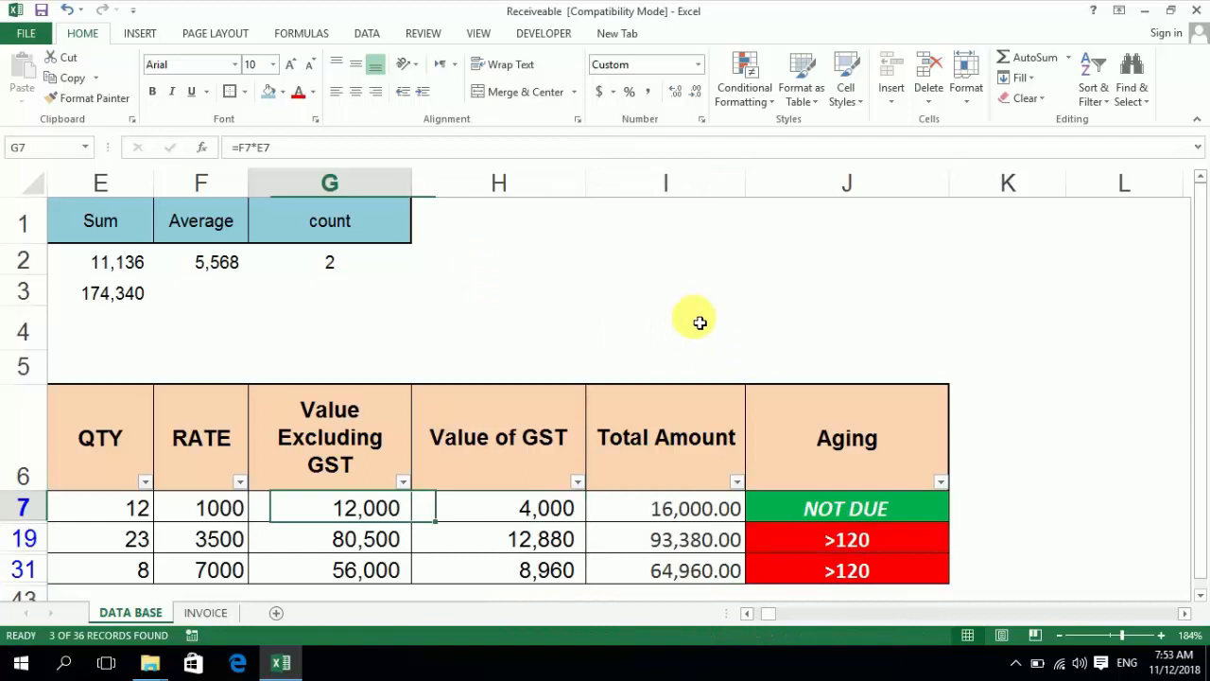
key(Right)
key(Up)
key(Down)
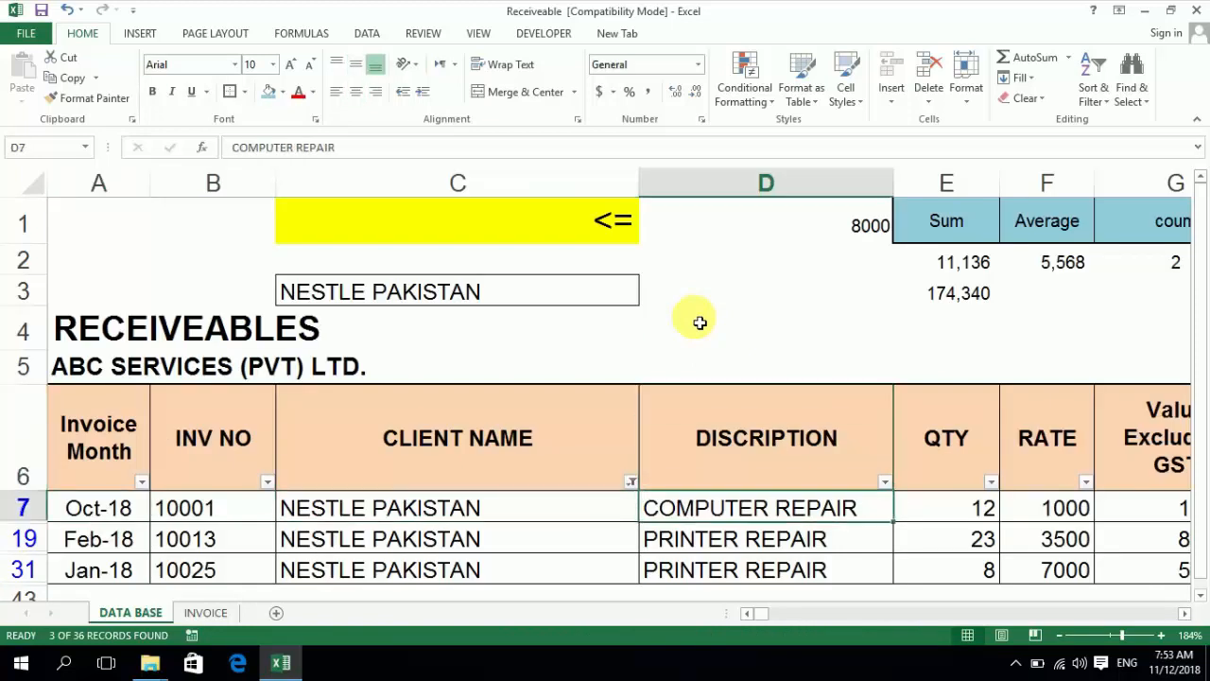
key(Left)
key(Up)
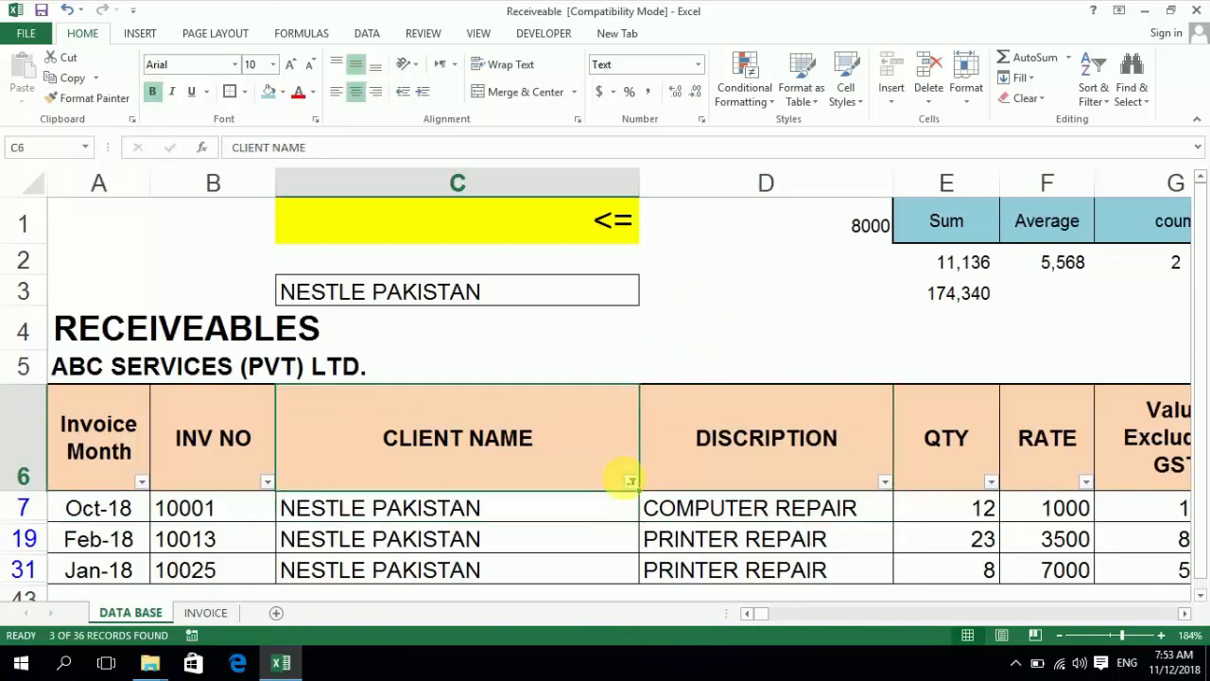
click(631, 481)
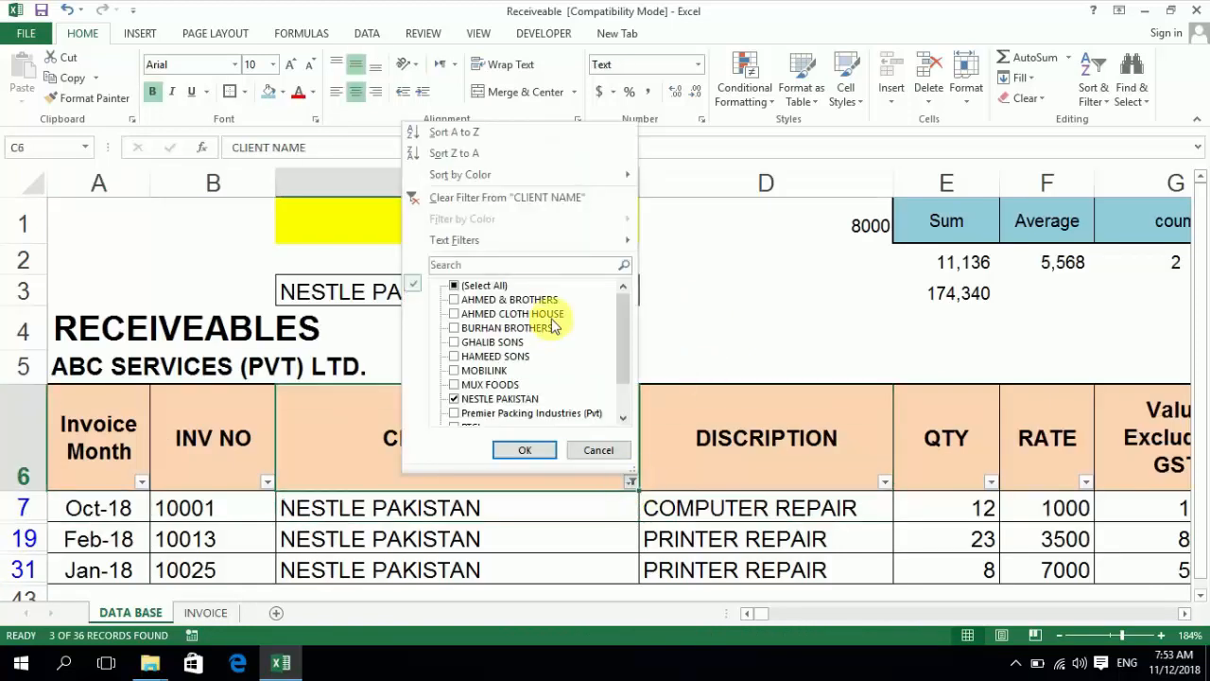
click(482, 285)
click(515, 451)
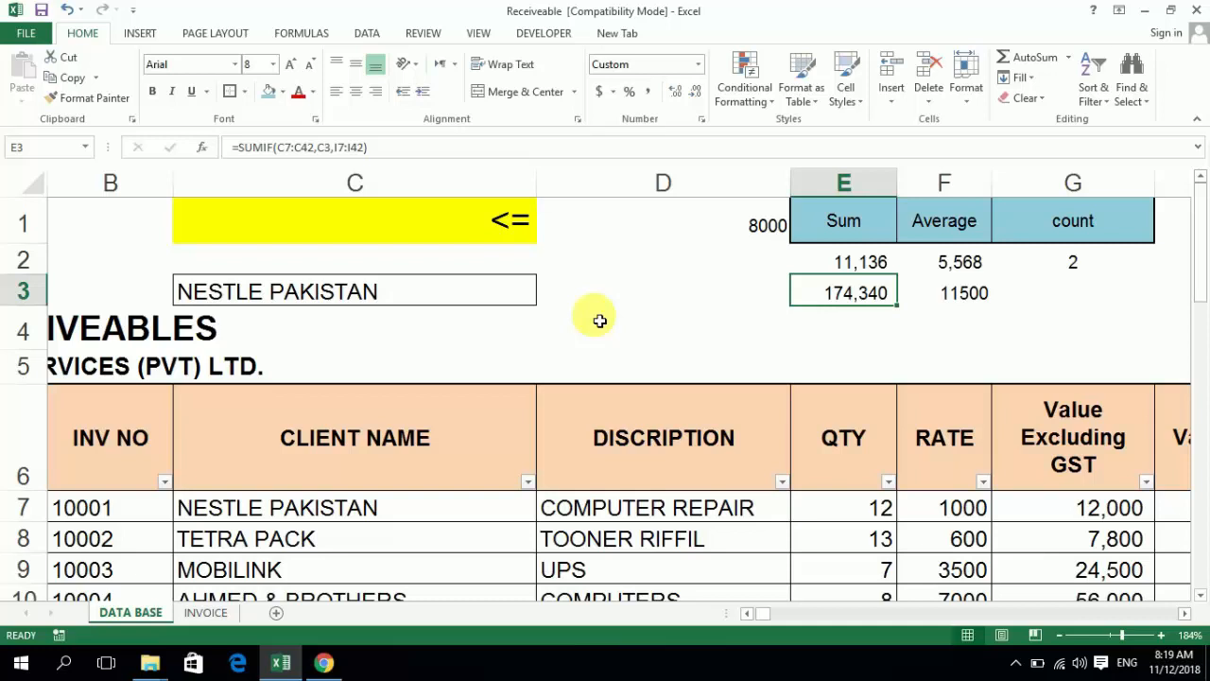
- Review the criteria cells C1, D1 and C3 and the client-name SUMIF formula in E3
key(Left)
key(Left)
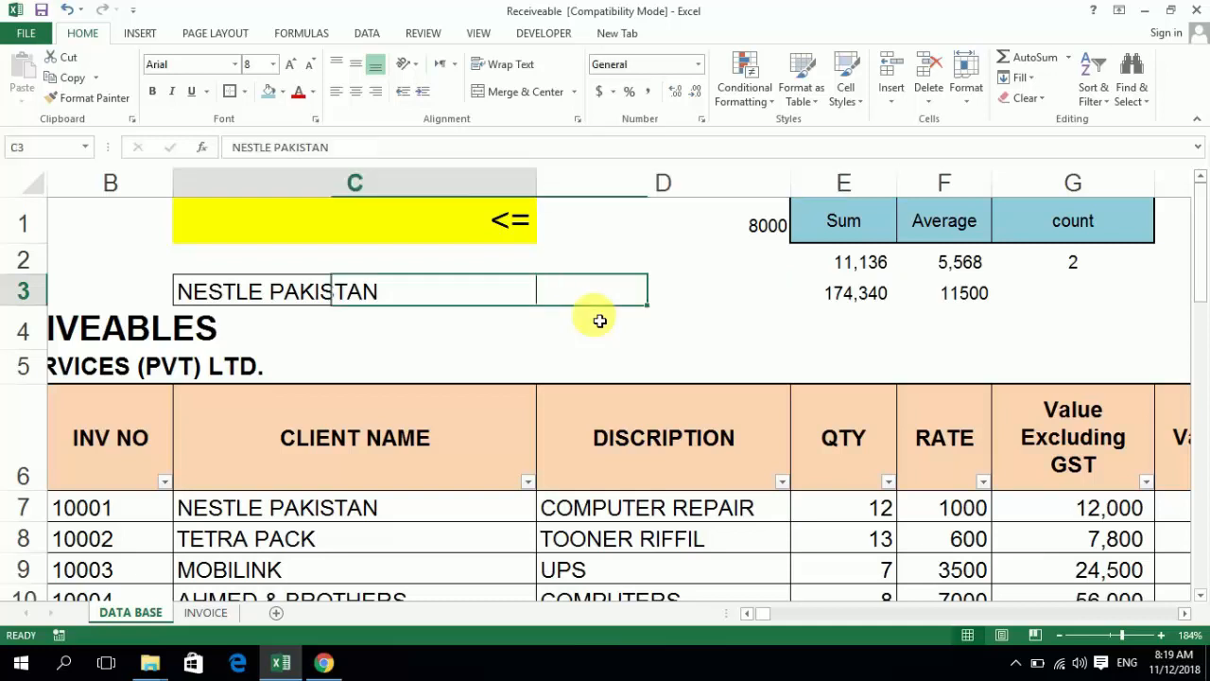
key(Up)
key(Up)
key(Right)
key(Down)
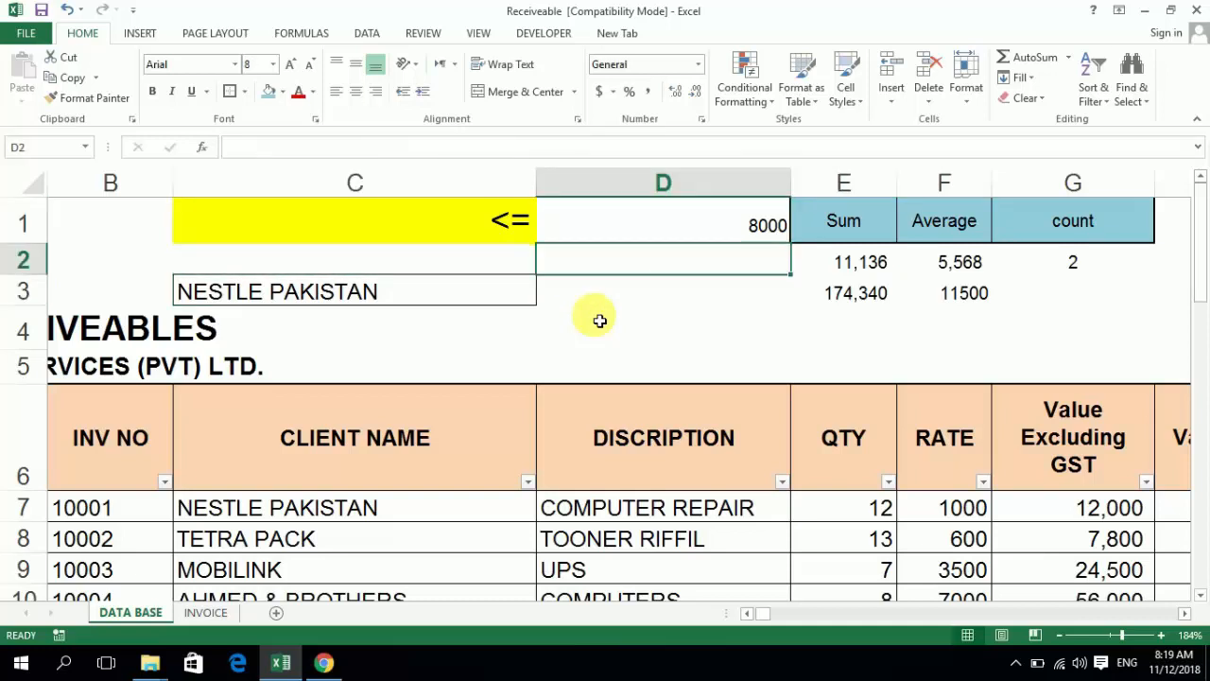
key(Up)
key(Left)
key(Down)
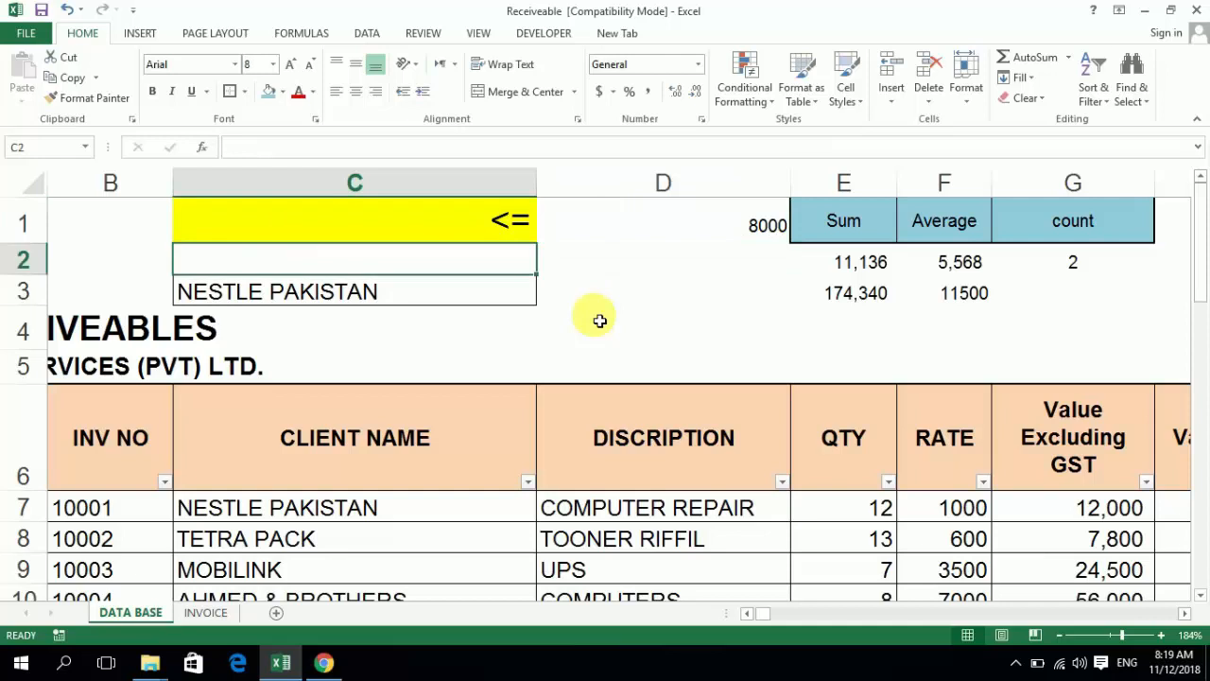
key(Down)
key(Right)
key(Right)
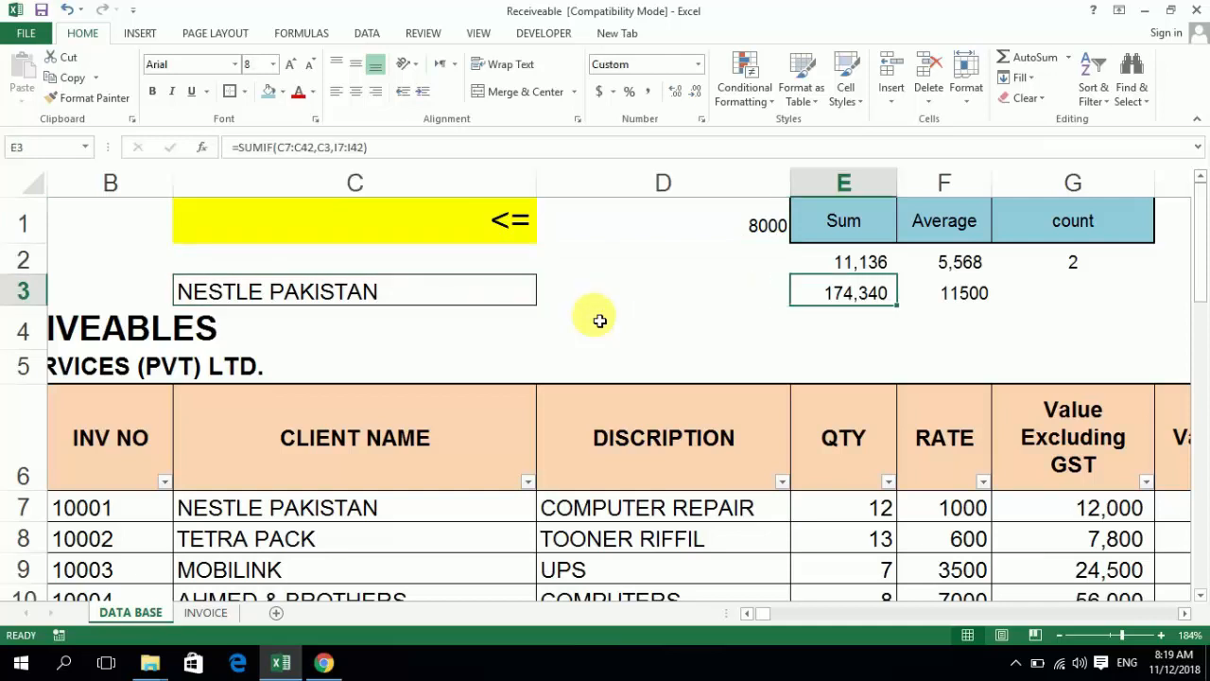
- Set the comparison operator in C1 to > and check the SUMIF results in E2 and E3
key(Left)
key(Left)
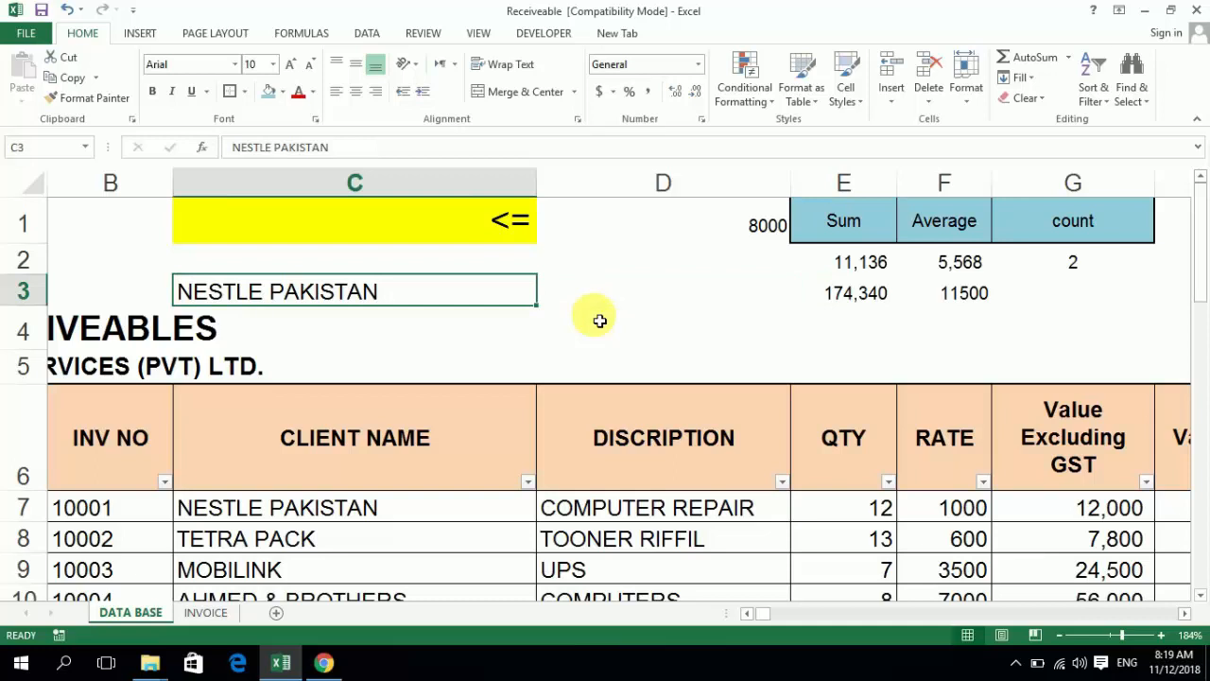
key(Up)
key(Up)
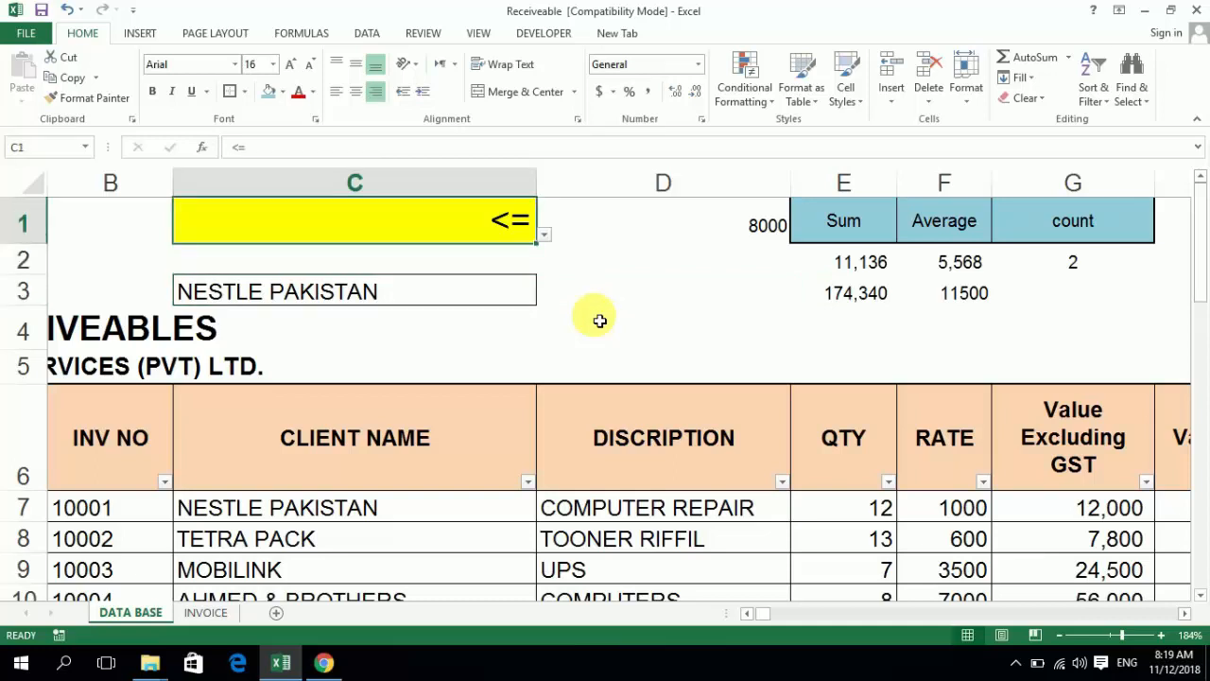
text(>)
key(Right)
key(Down)
key(Down)
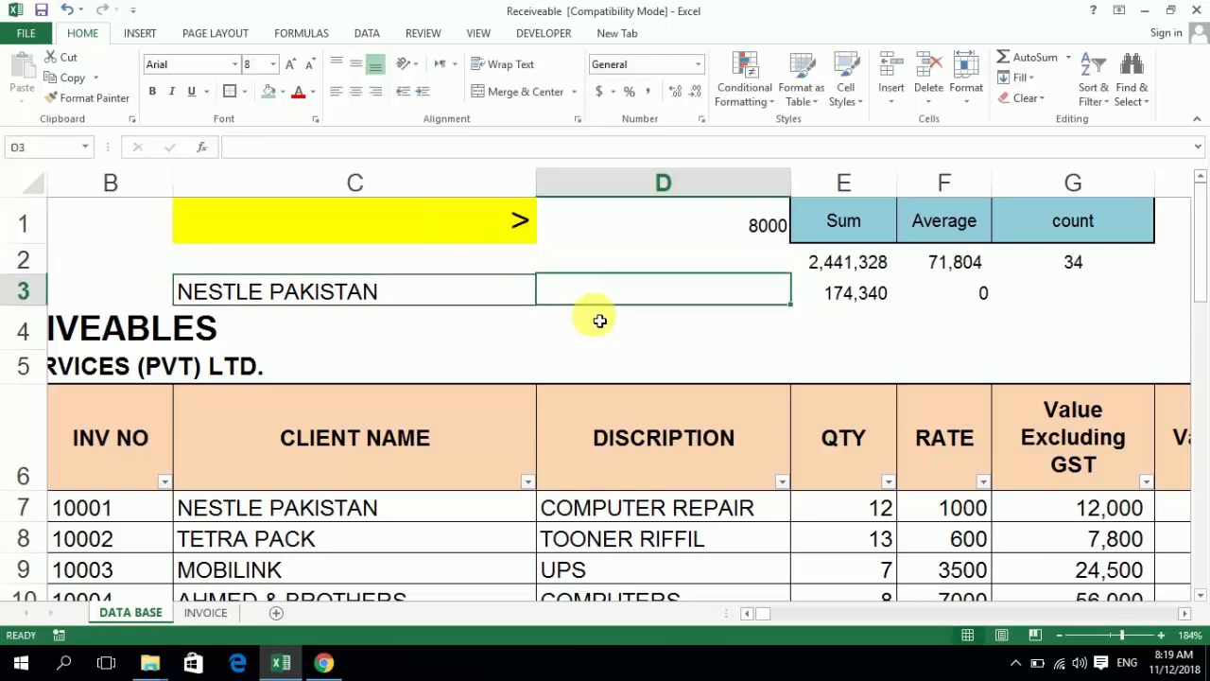
key(Right)
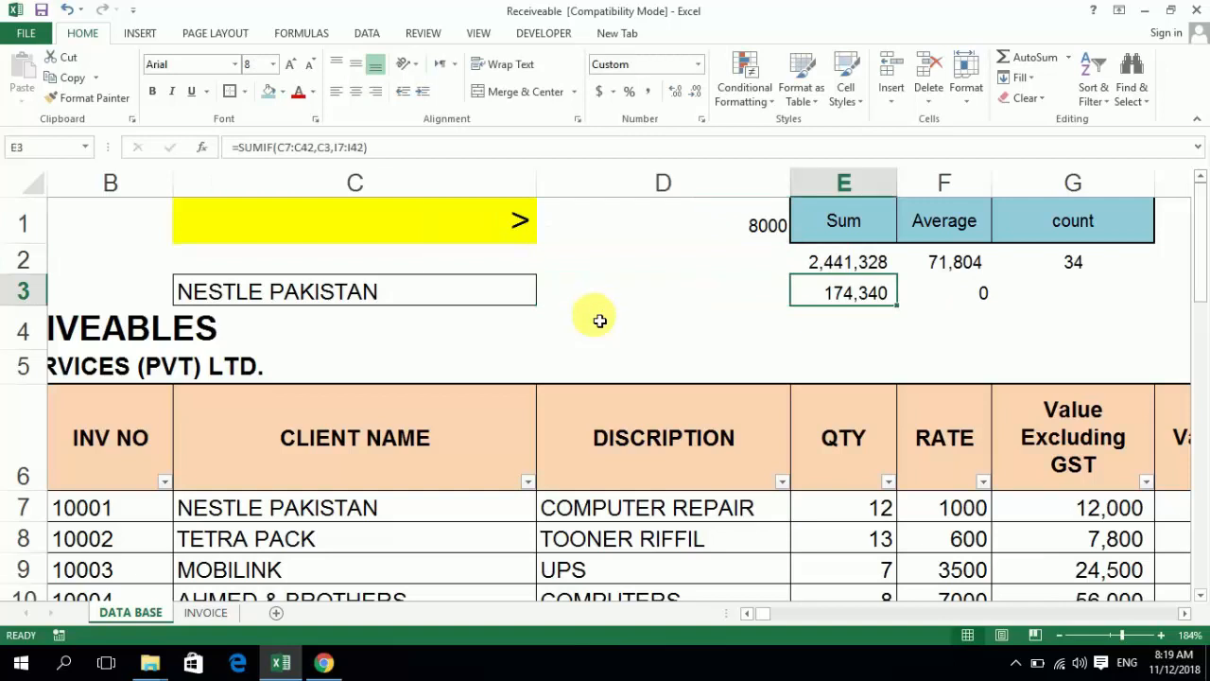
key(Left)
key(Right)
key(Up)
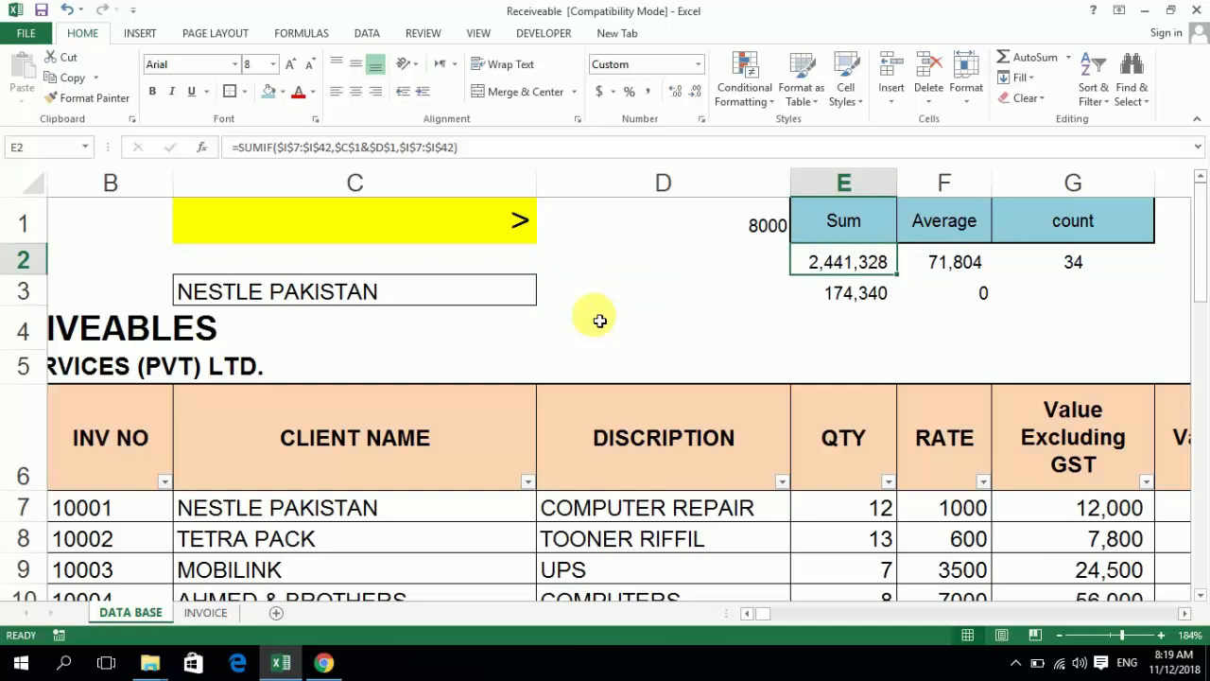
- Enter the text SUMIFS in cell E4, below the client-name total
key(Down)
key(Down)
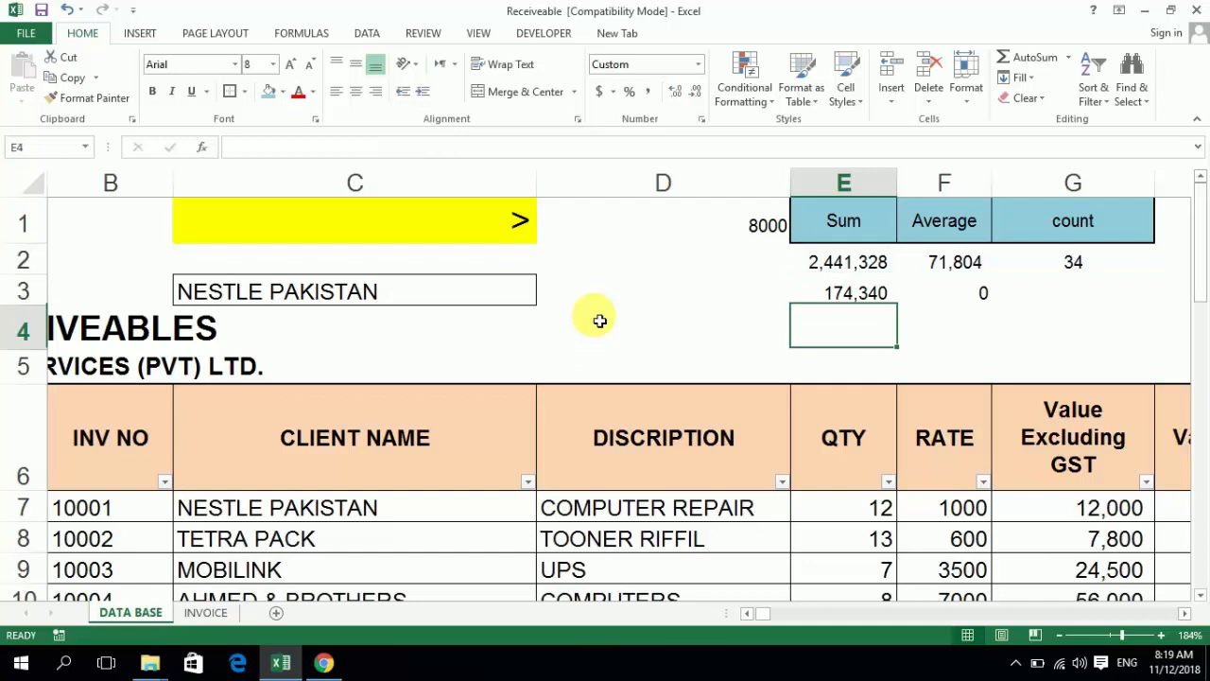
text(s)
key(BackSpace)
text(=)
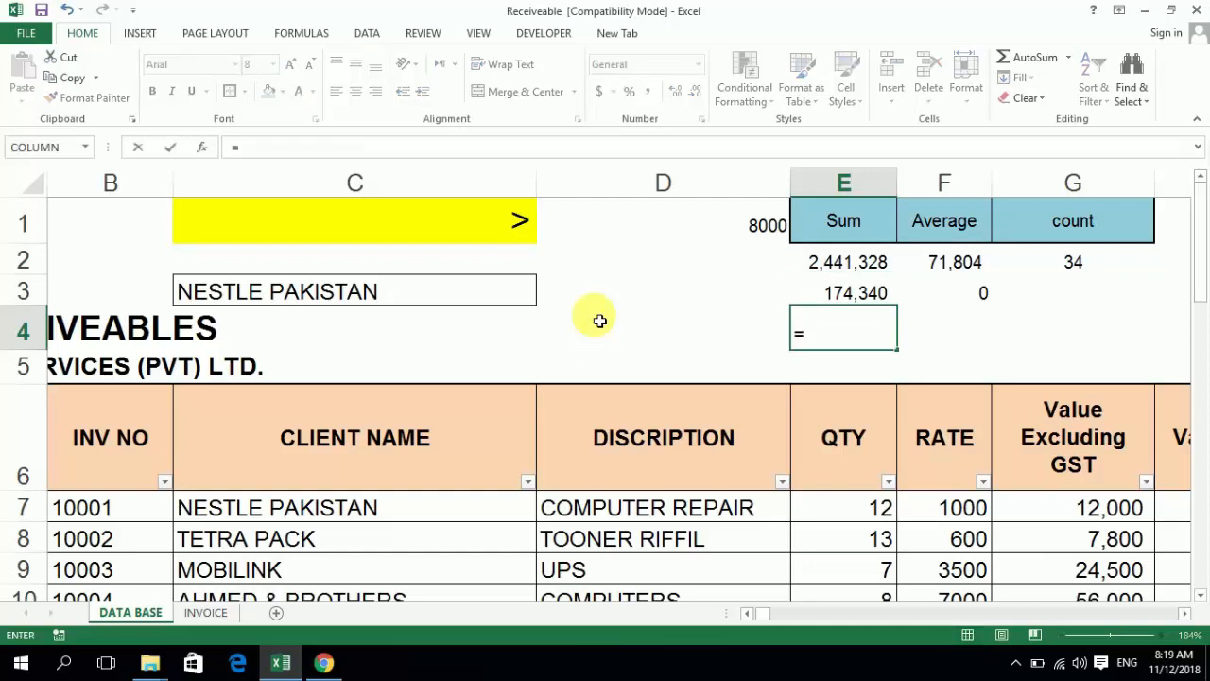
key(BackSpace)
text(SUMIFS)
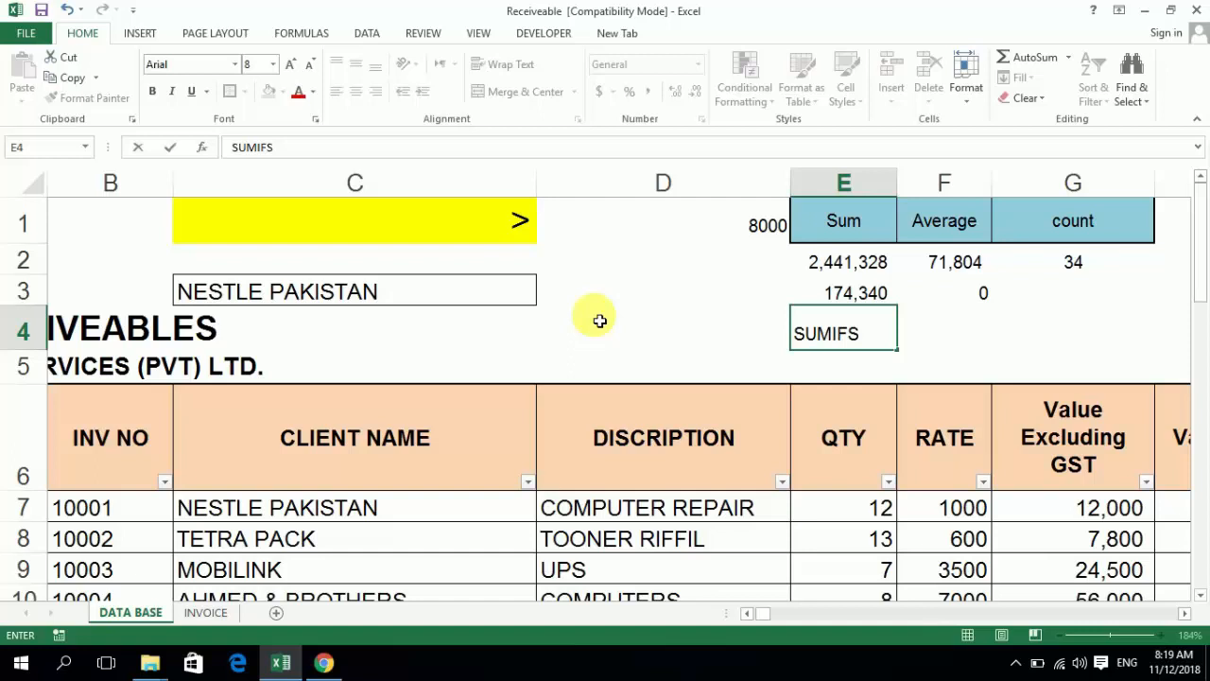
key(Return)
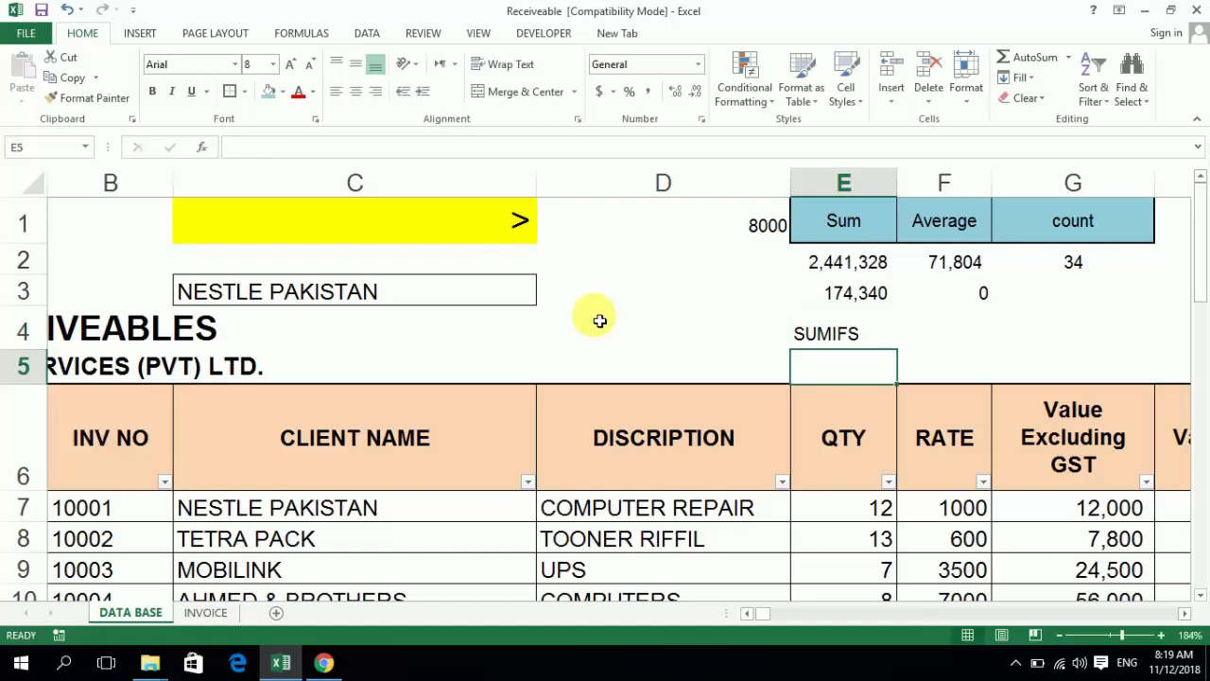
- Delete the text from cell E4 and return to the client-name total in E3
key(Up)
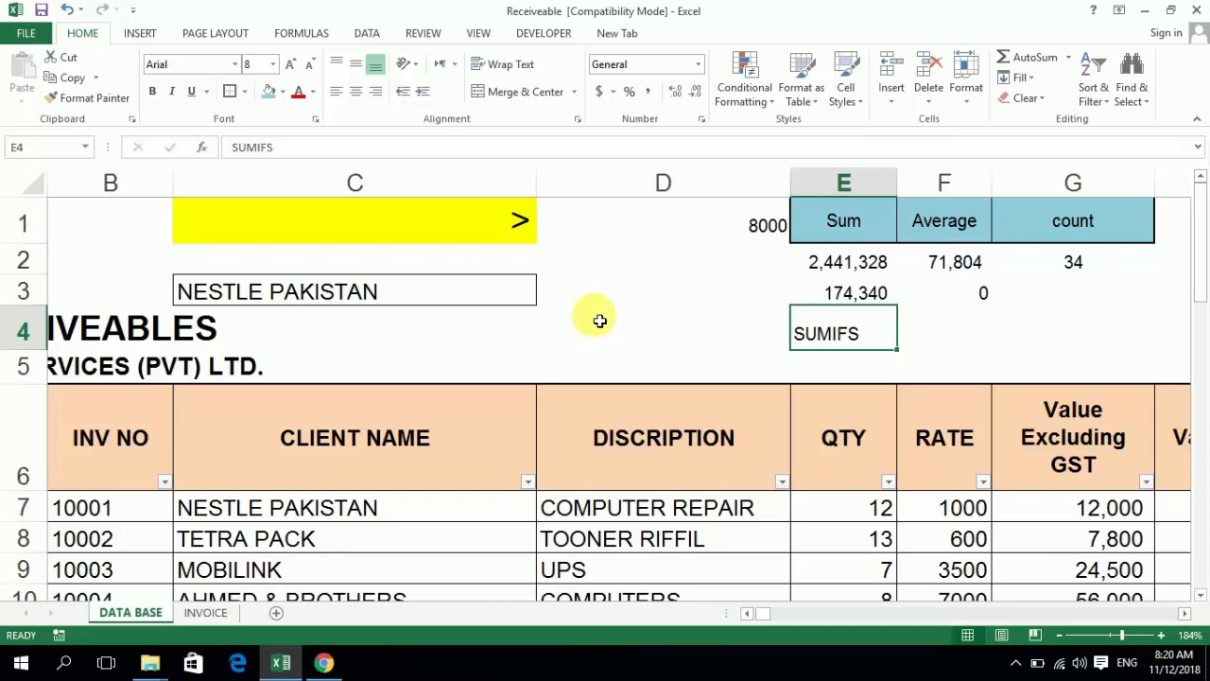
key(Delete)
key(Up)
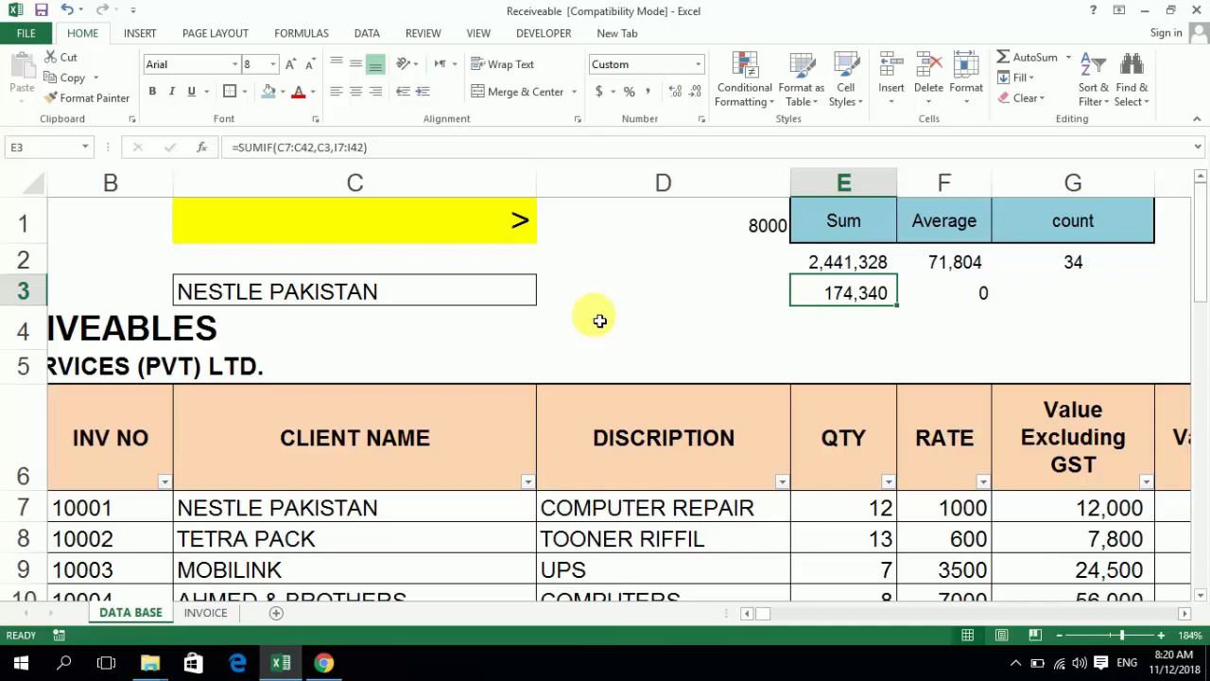
- Start a SUMIFS formula in E3 with the Total Amount cells I7:I42 as the sum range
text(=S)
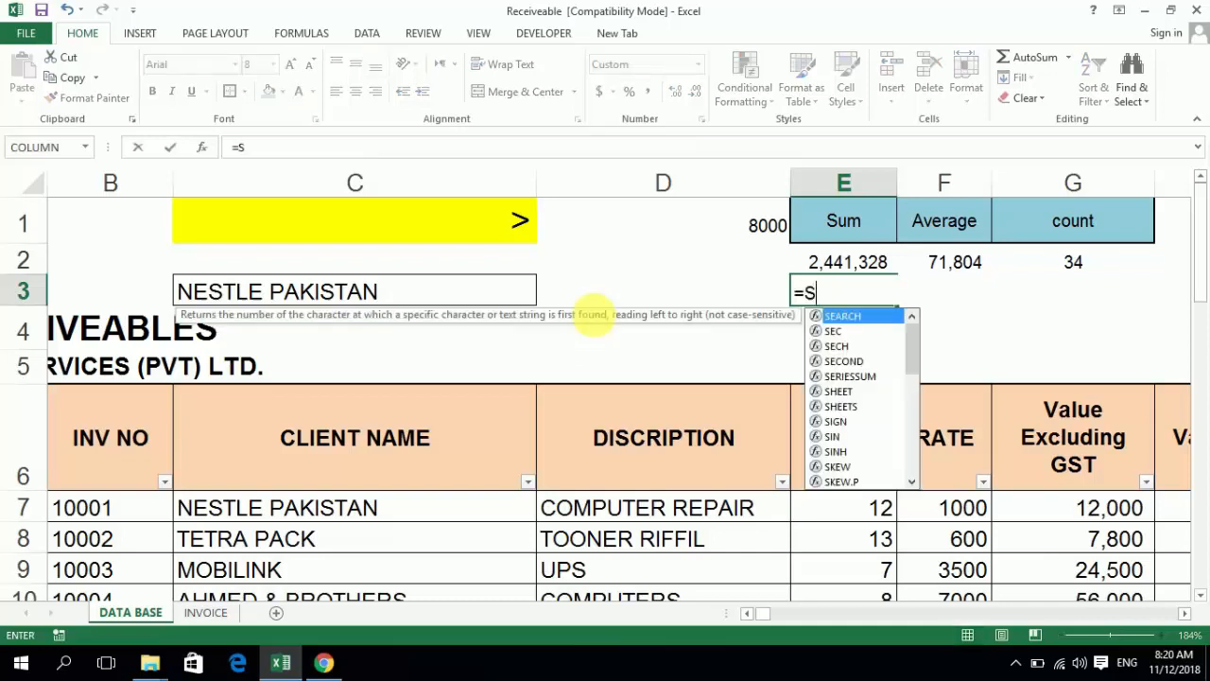
text(UMIFS)
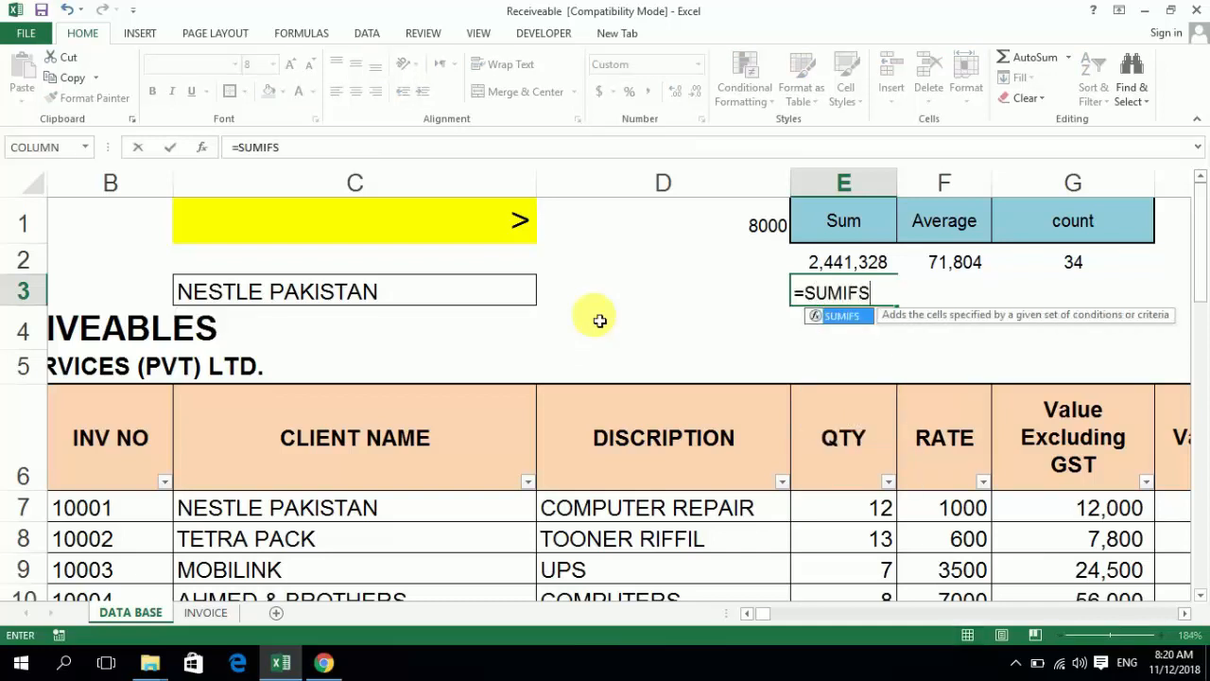
text(()
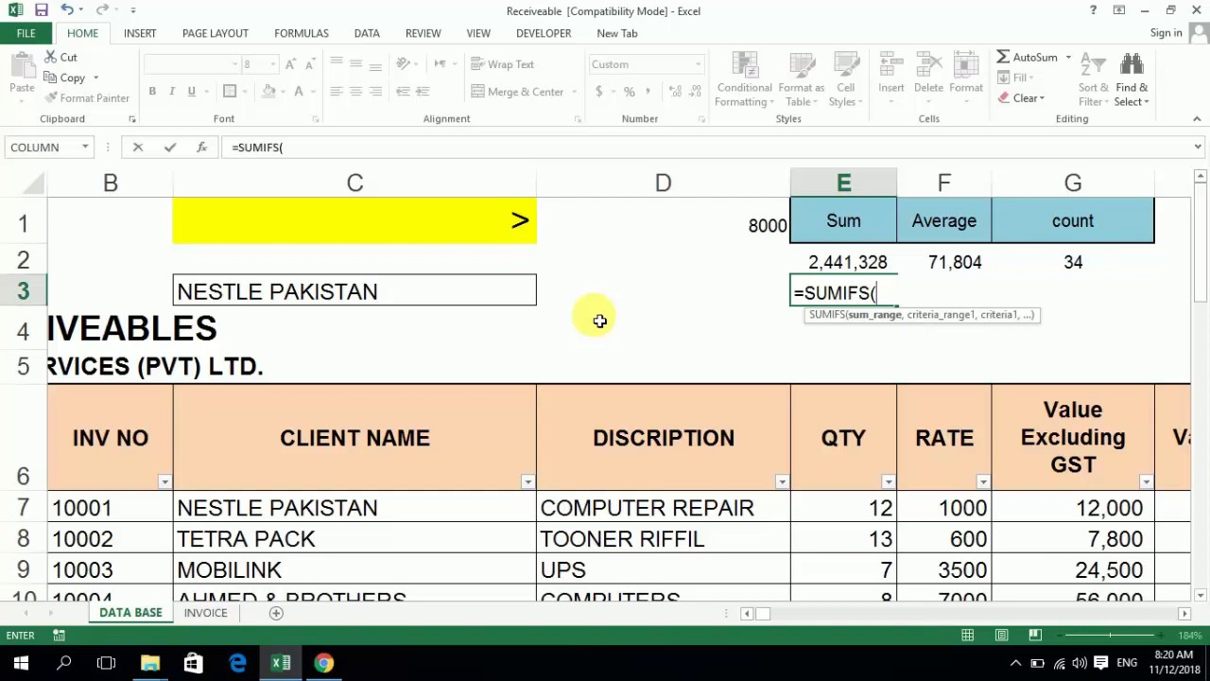
key(Right)
key(Right)
key(Down)
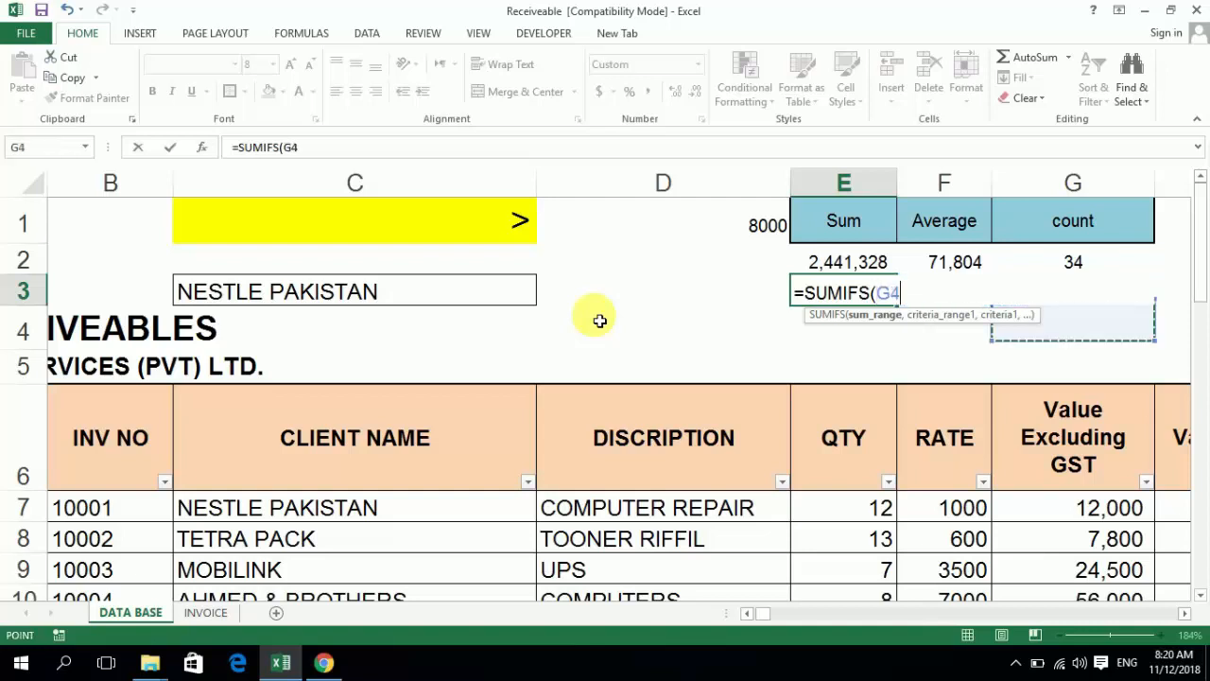
key(Down)
key(Right)
key(Right)
key(Down)
key(Down)
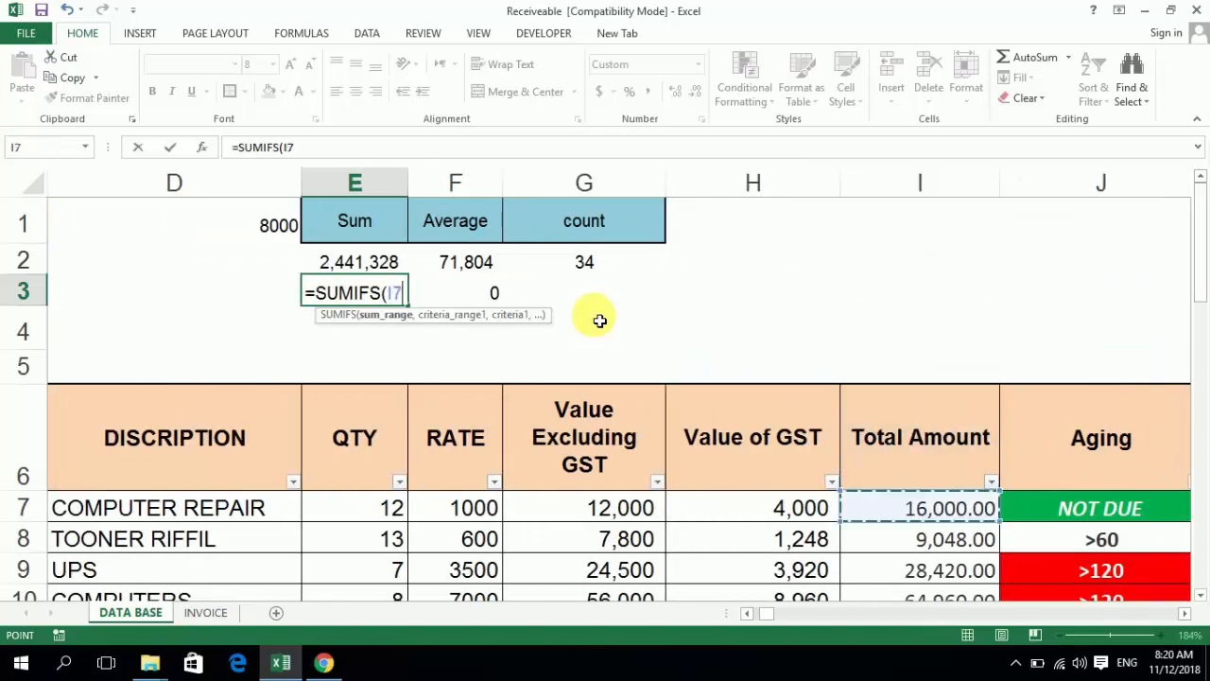
key(ctrl+shift+Down)
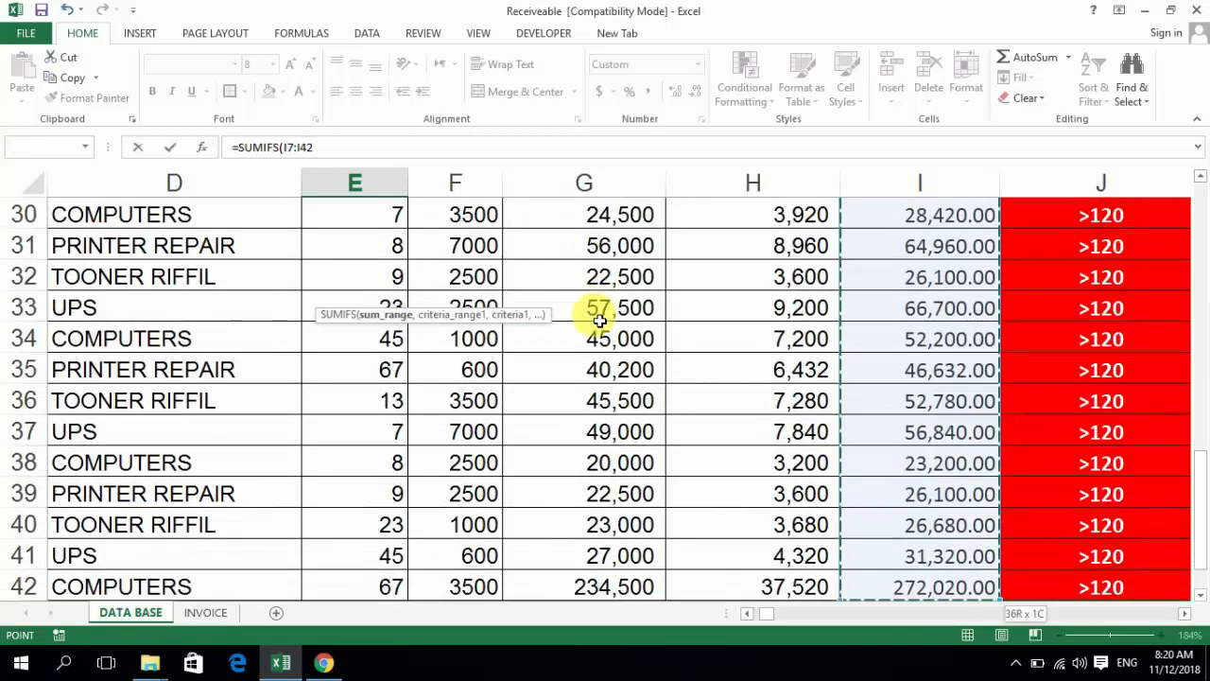
text(,)
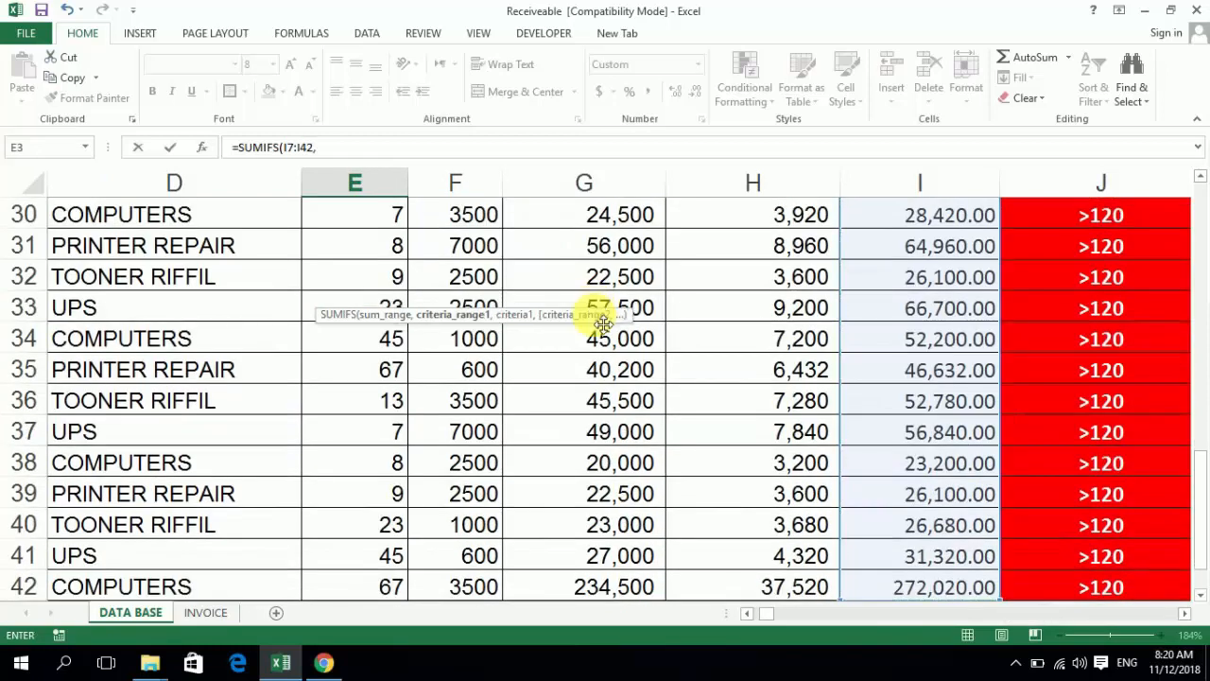
- Add the Client Name cells C7:C42 as the first criteria range of the SUMIFS formula
key(Up)
key(Up)
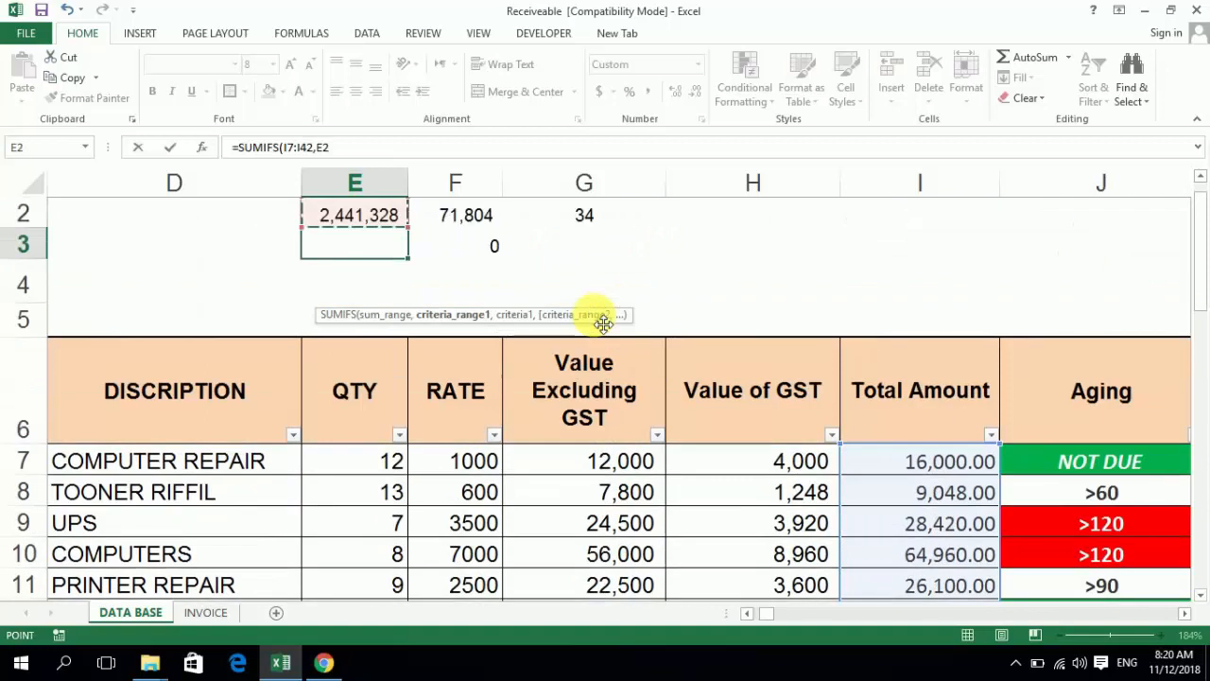
key(Down)
key(Down)
key(Left)
key(Left)
key(Down)
key(Down)
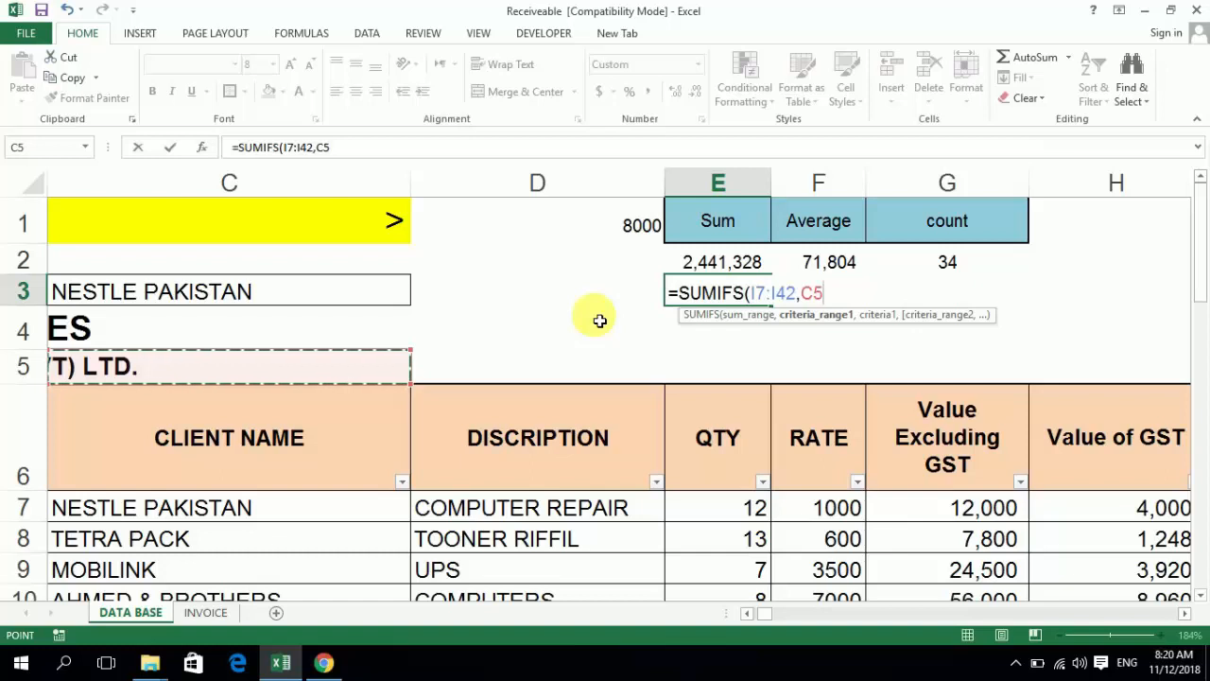
key(Down)
key(Down)
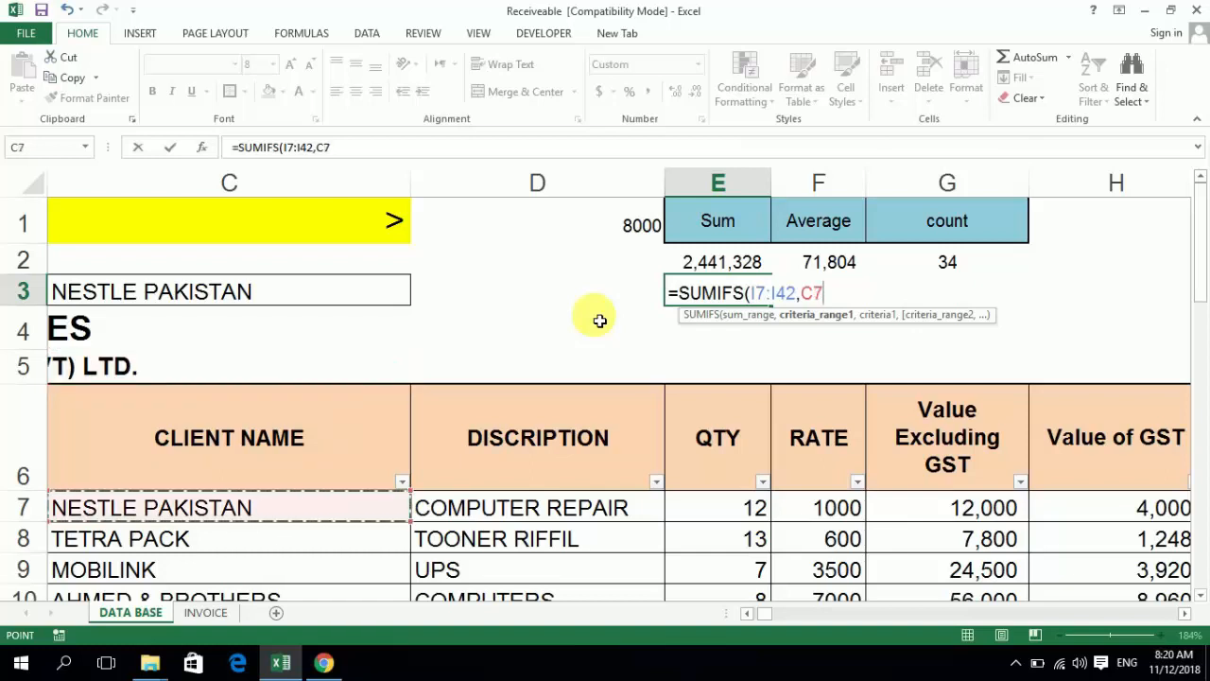
key(ctrl+shift+Down)
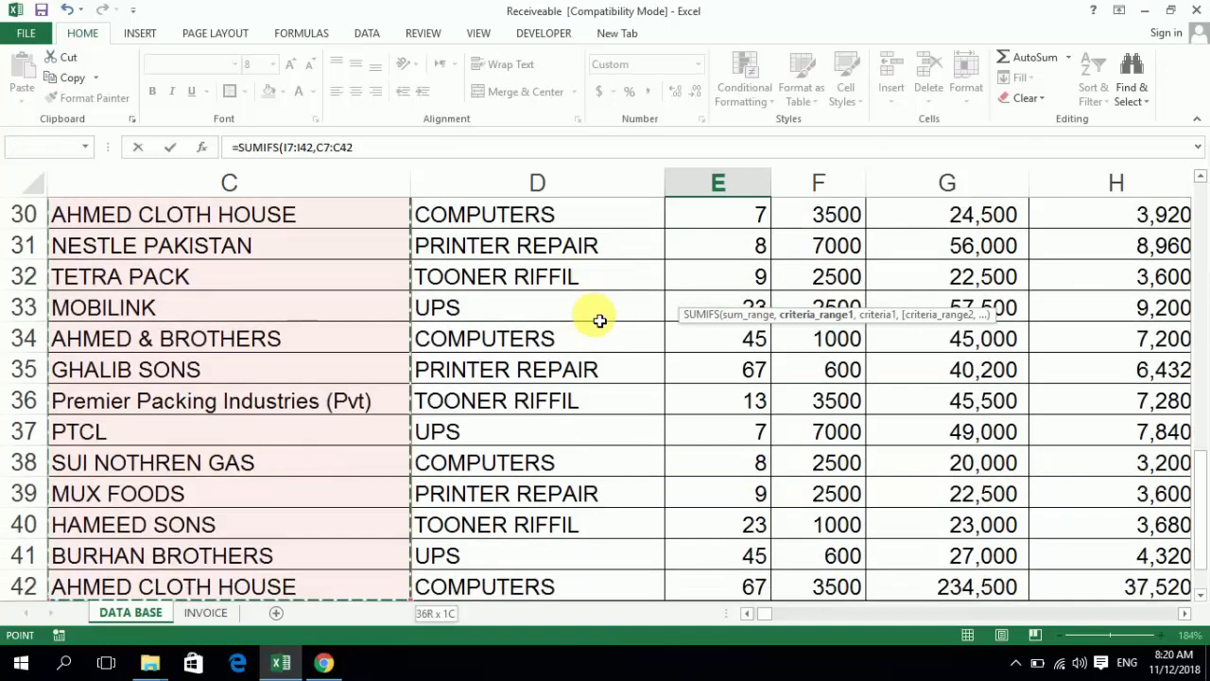
text(,)
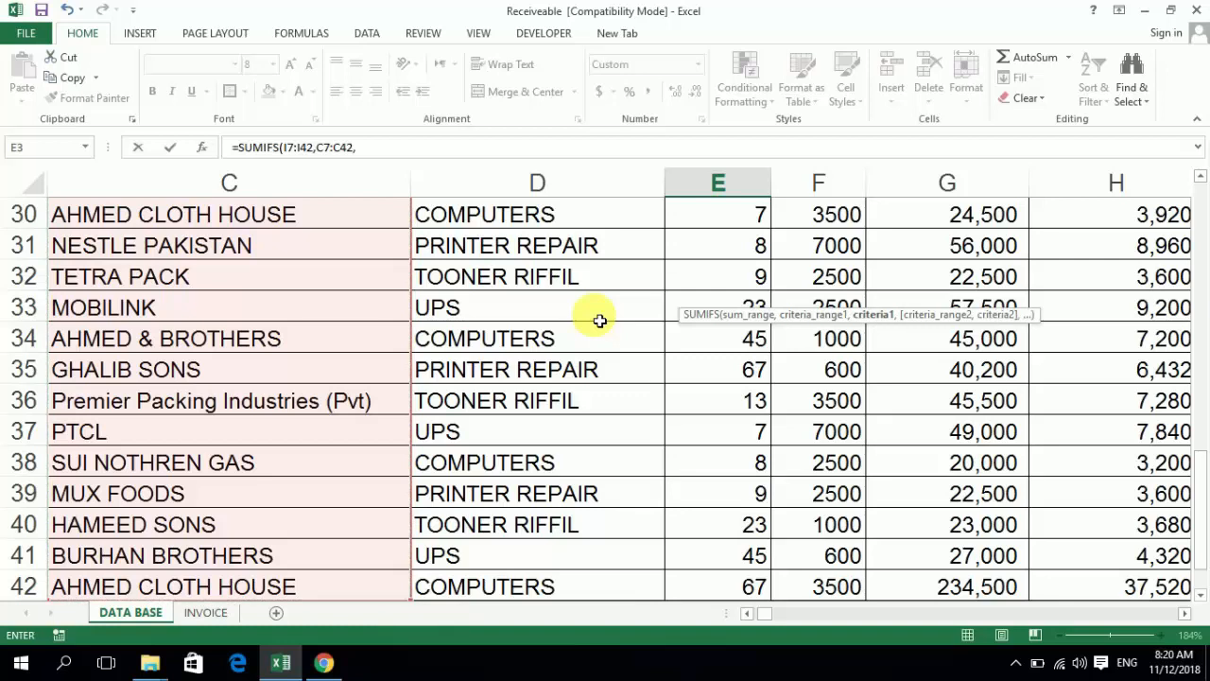
- Use the client name in C3 as the first criterion of the SUMIFS formula
scroll(600, 321, up, 10)
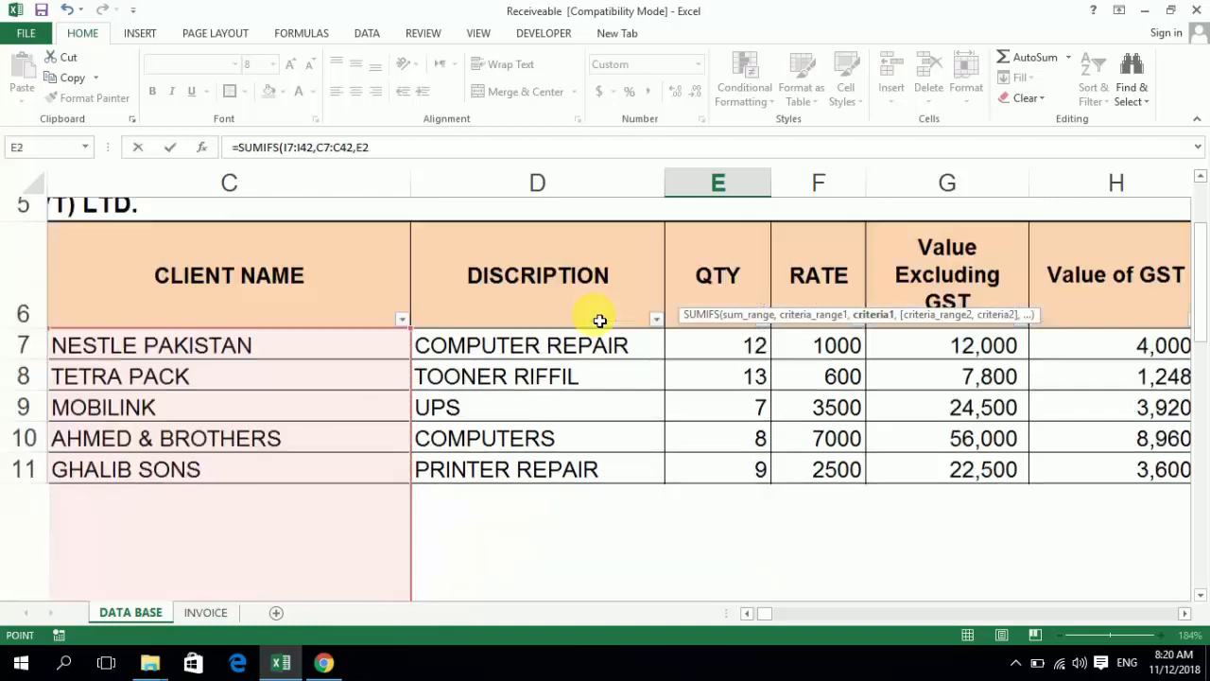
key(Up)
key(Down)
key(Left)
key(Left)
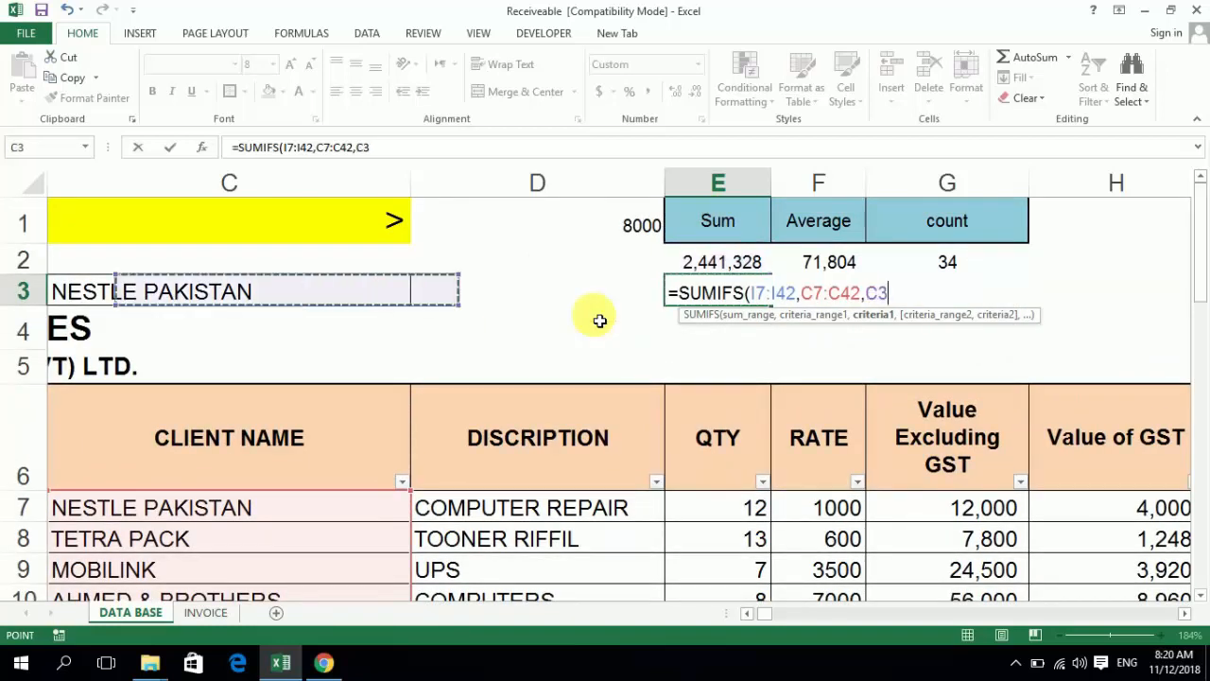
key(Left)
key(Right)
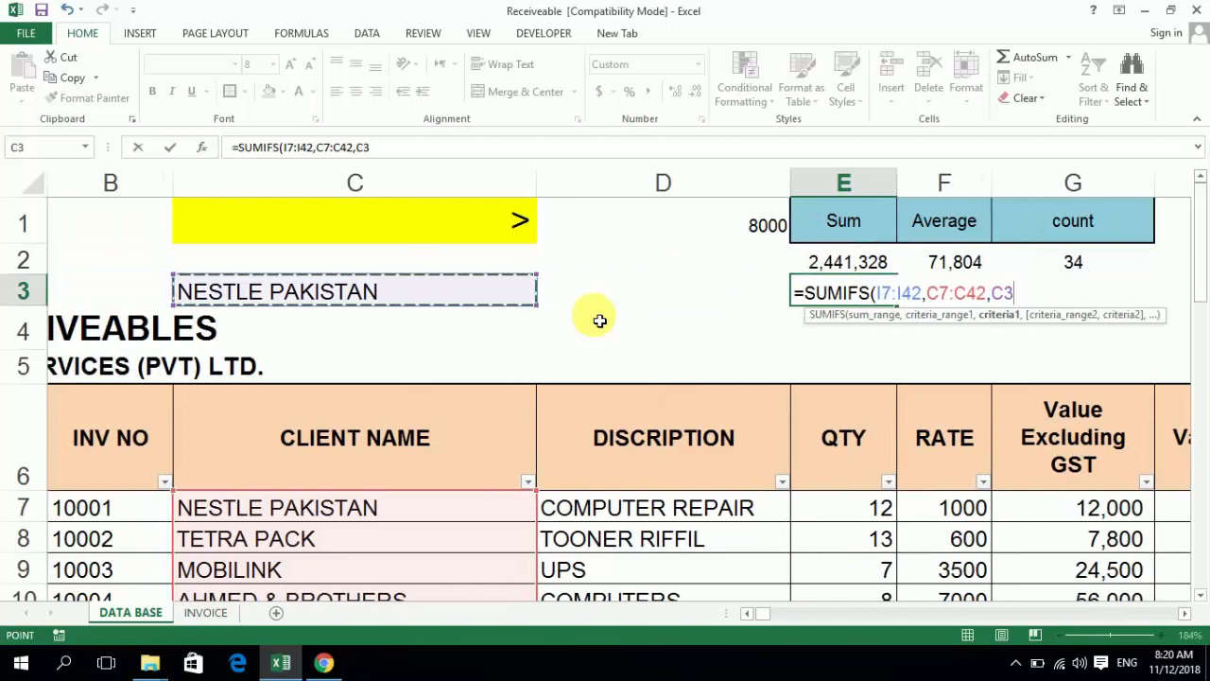
text(,)
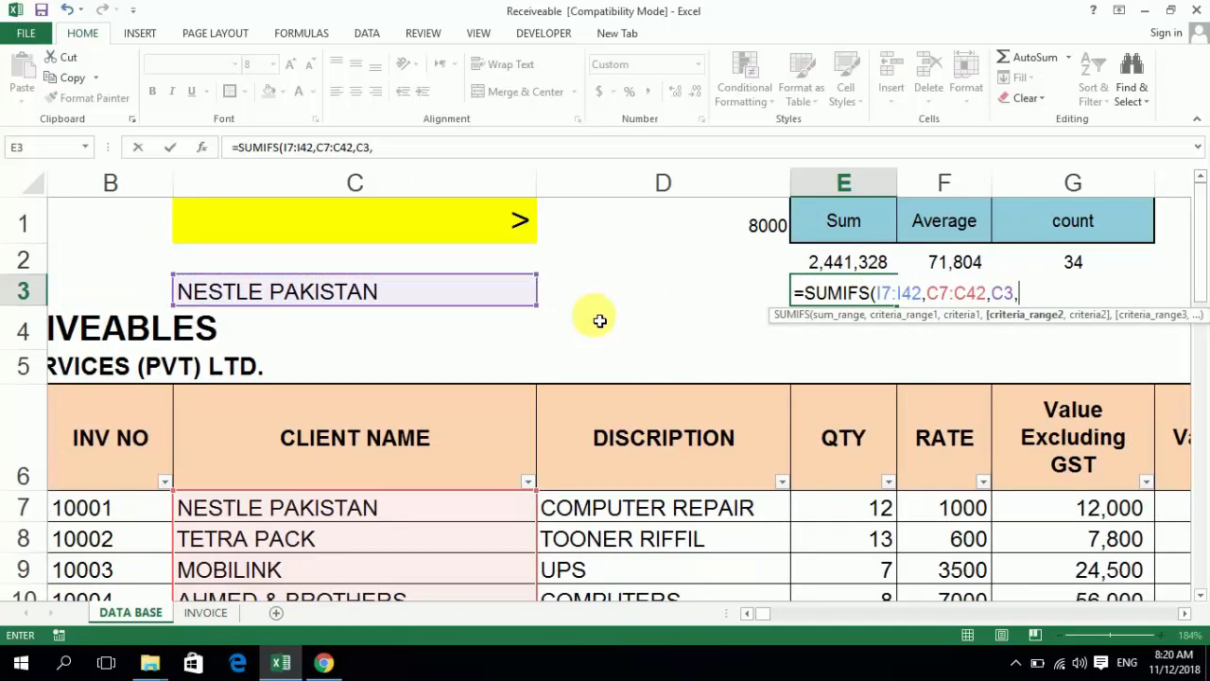
- Add the Total Amount cells I7:I42 as the second criteria range of the SUMIFS formula
key(Right)
key(Right)
key(Right)
key(Down)
key(Down)
key(Down)
key(Down)
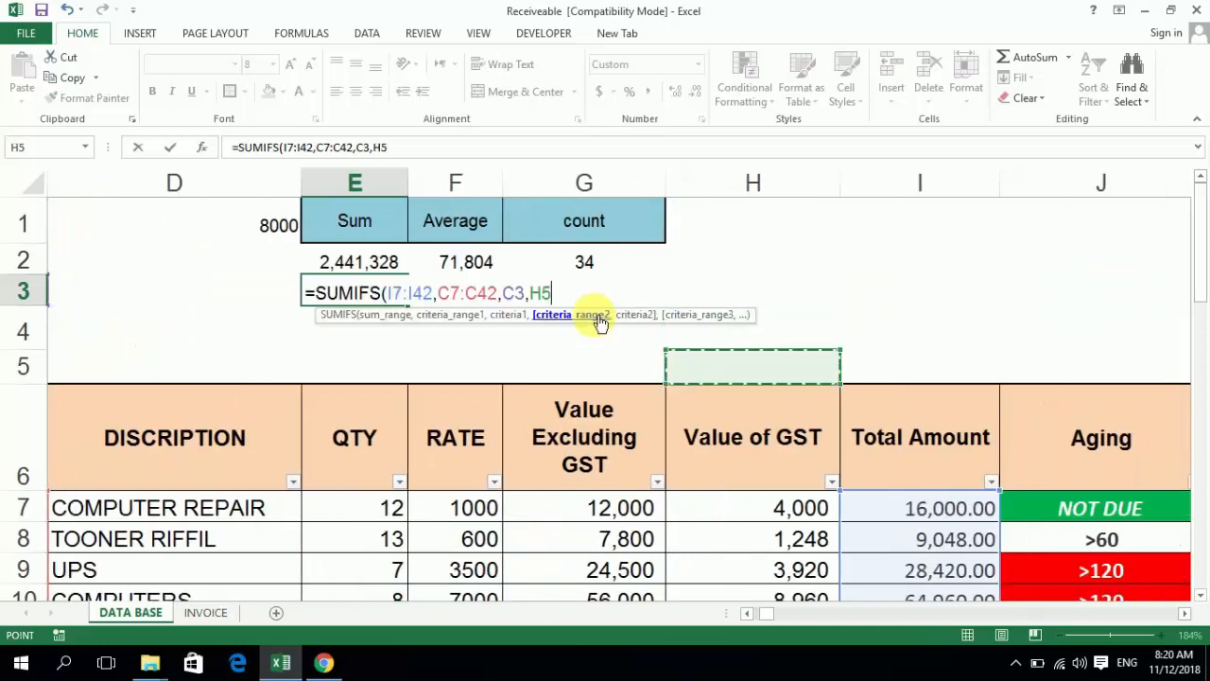
key(Right)
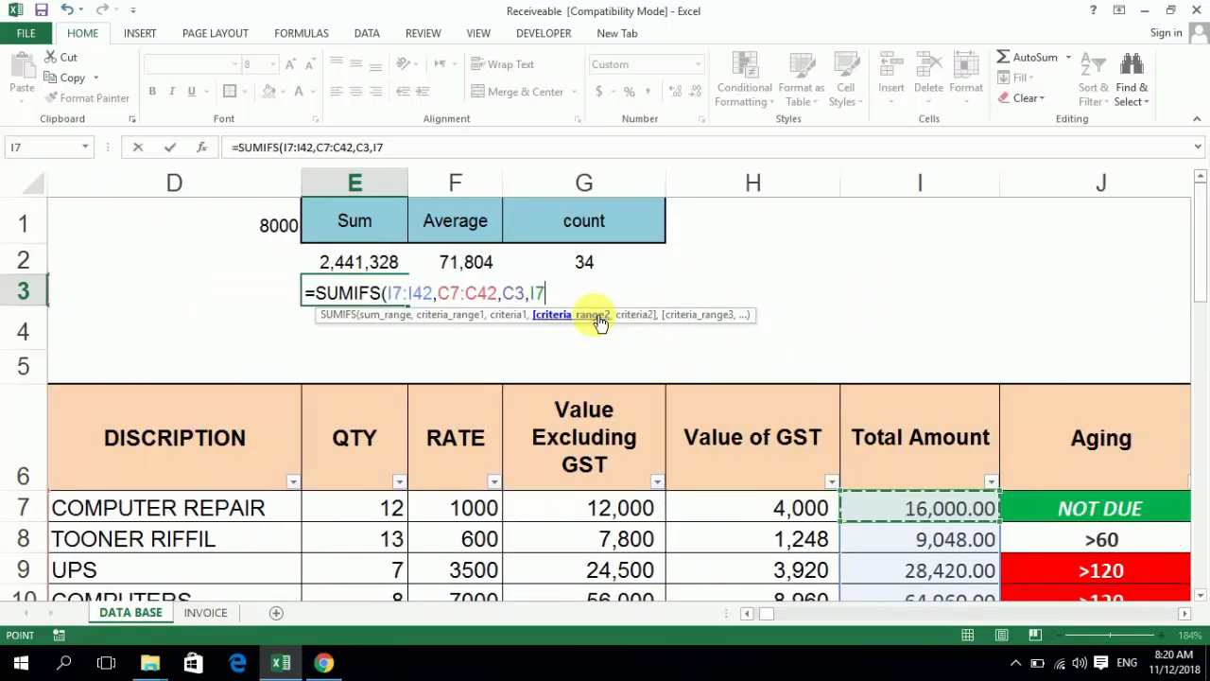
key(ctrl+shift+Down)
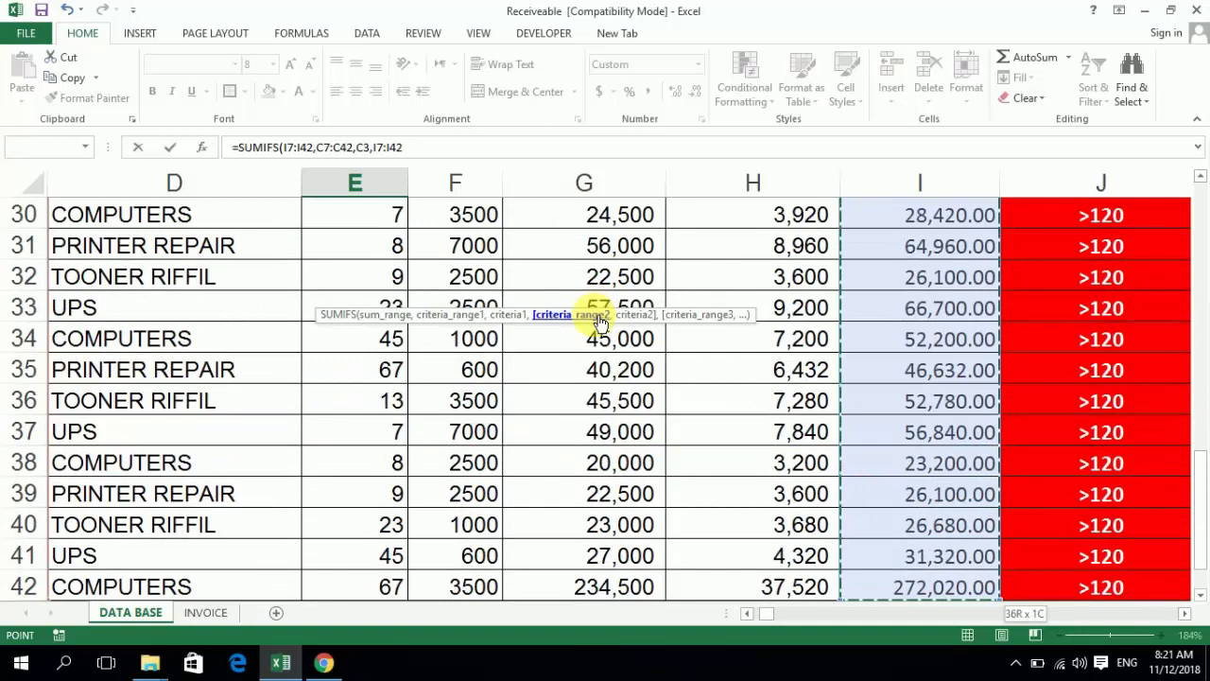
text(,)
- Set the second criterion to C1&D1, complete the SUMIFS formula and return to its result in E3
key(Up)
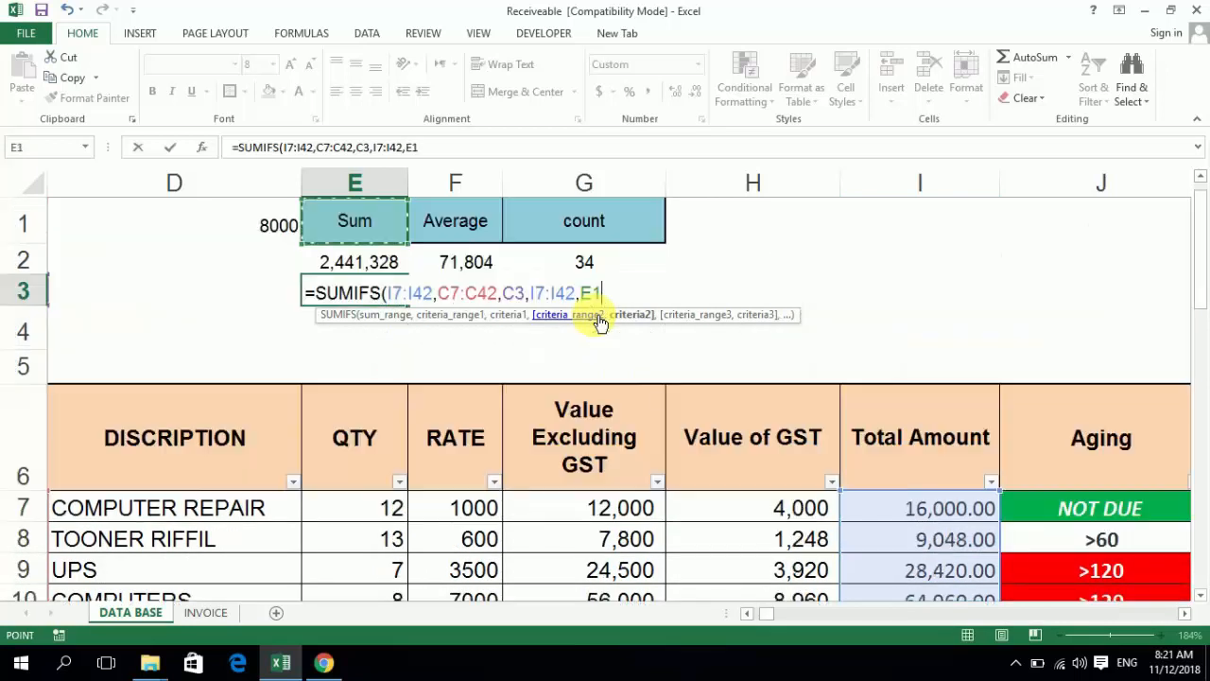
key(Left)
key(Left)
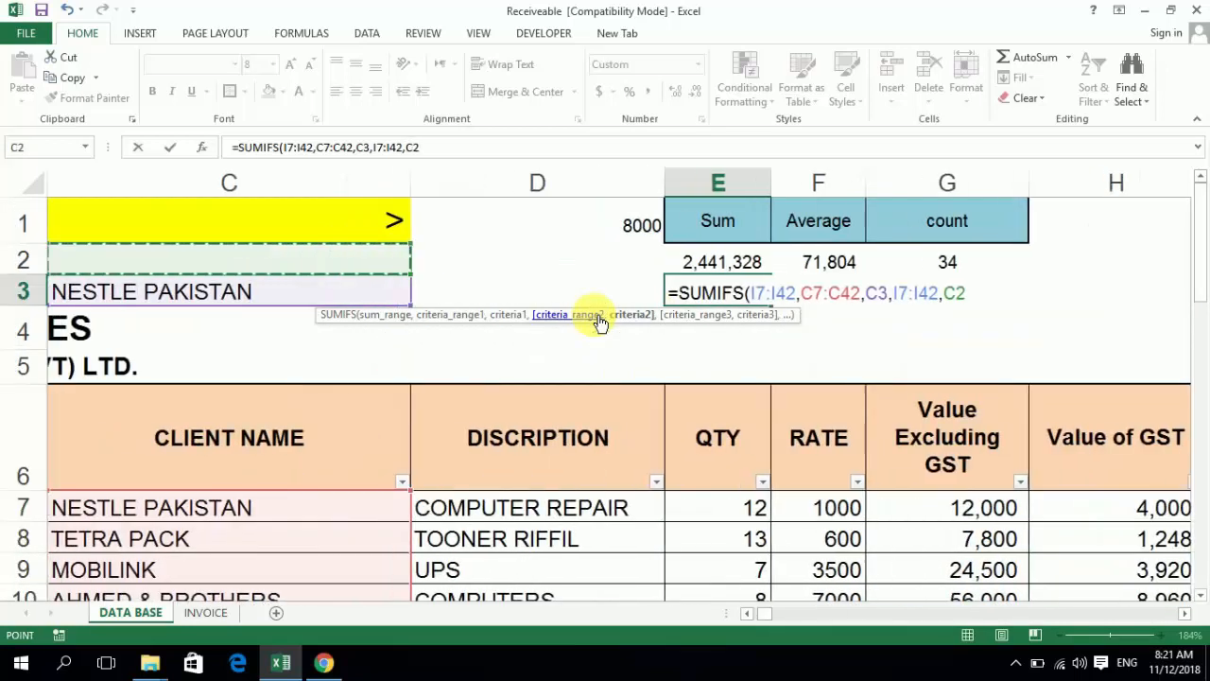
key(Up)
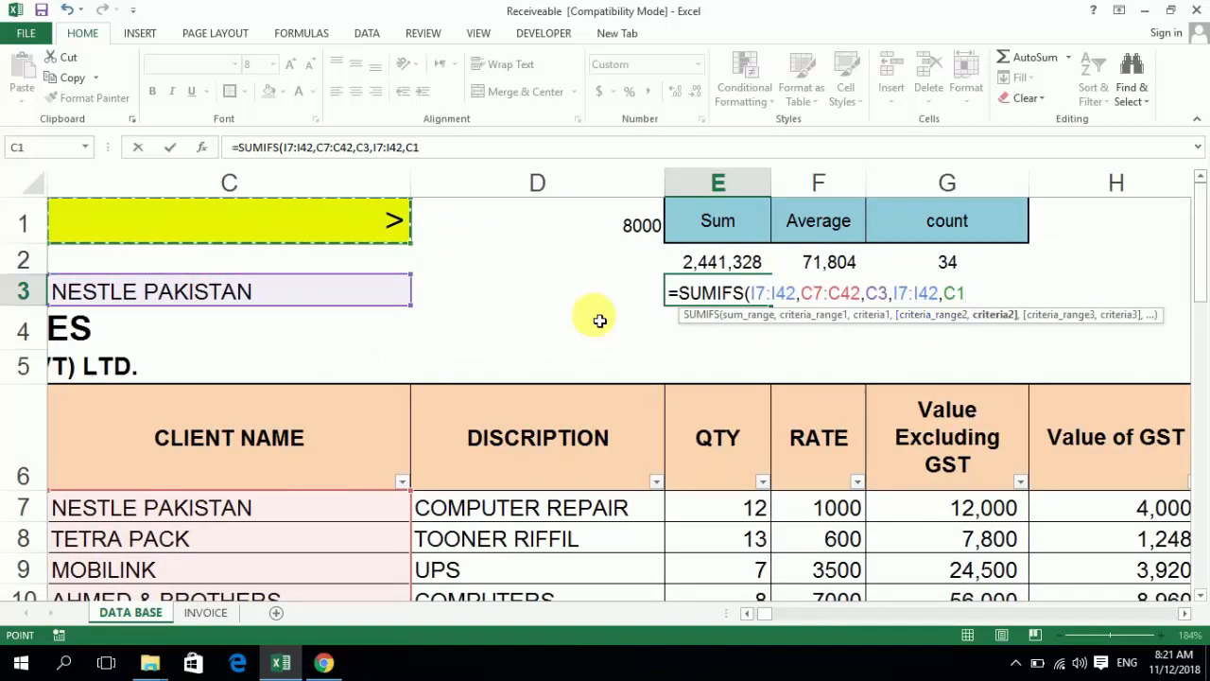
text(&)
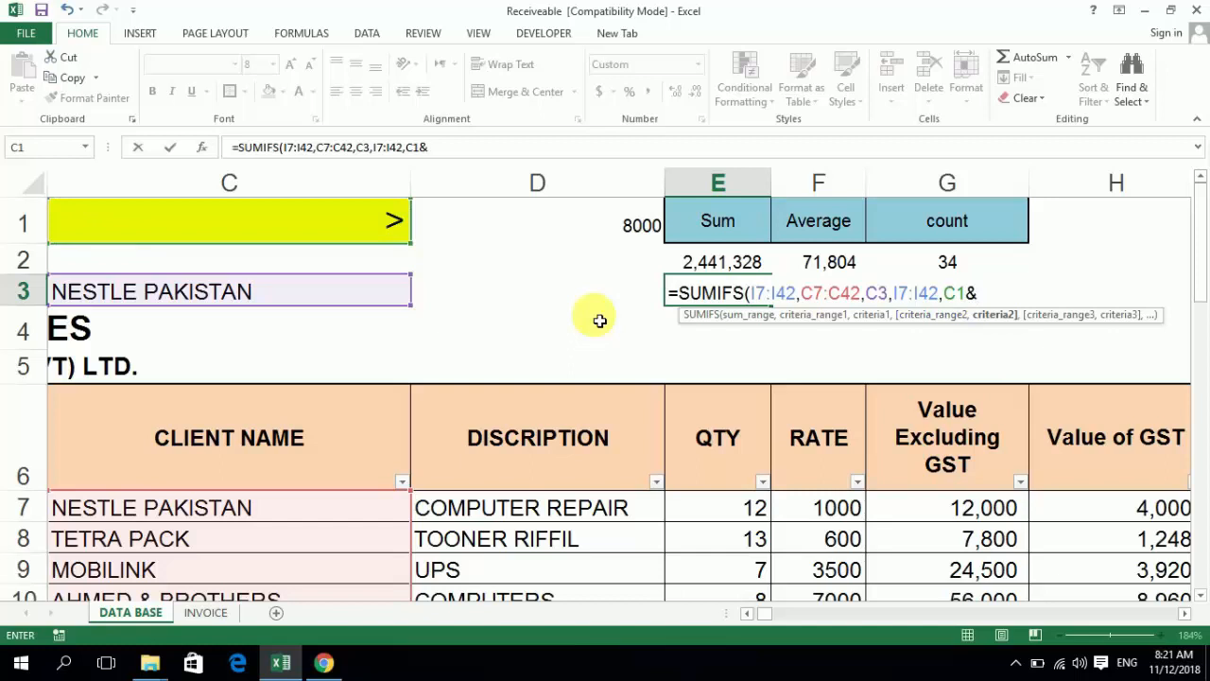
text(D)
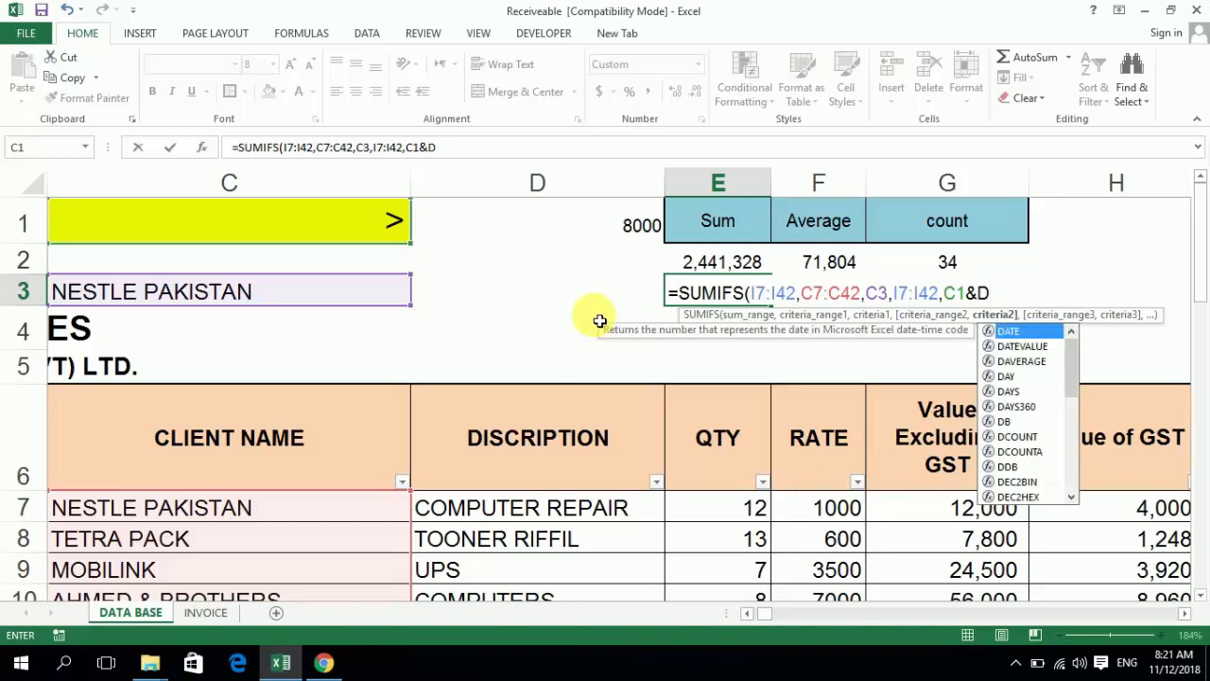
text(1)
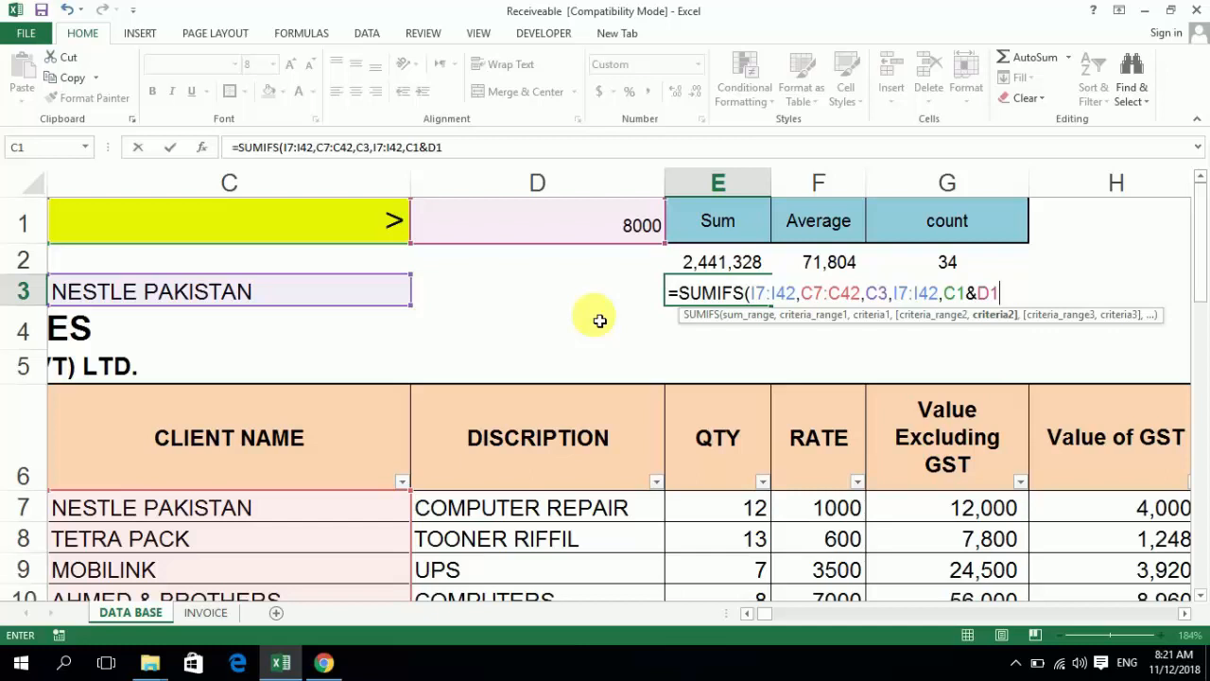
text())
key(Left)
key(Left)
key(Left)
key(Right)
key(Right)
key(Right)
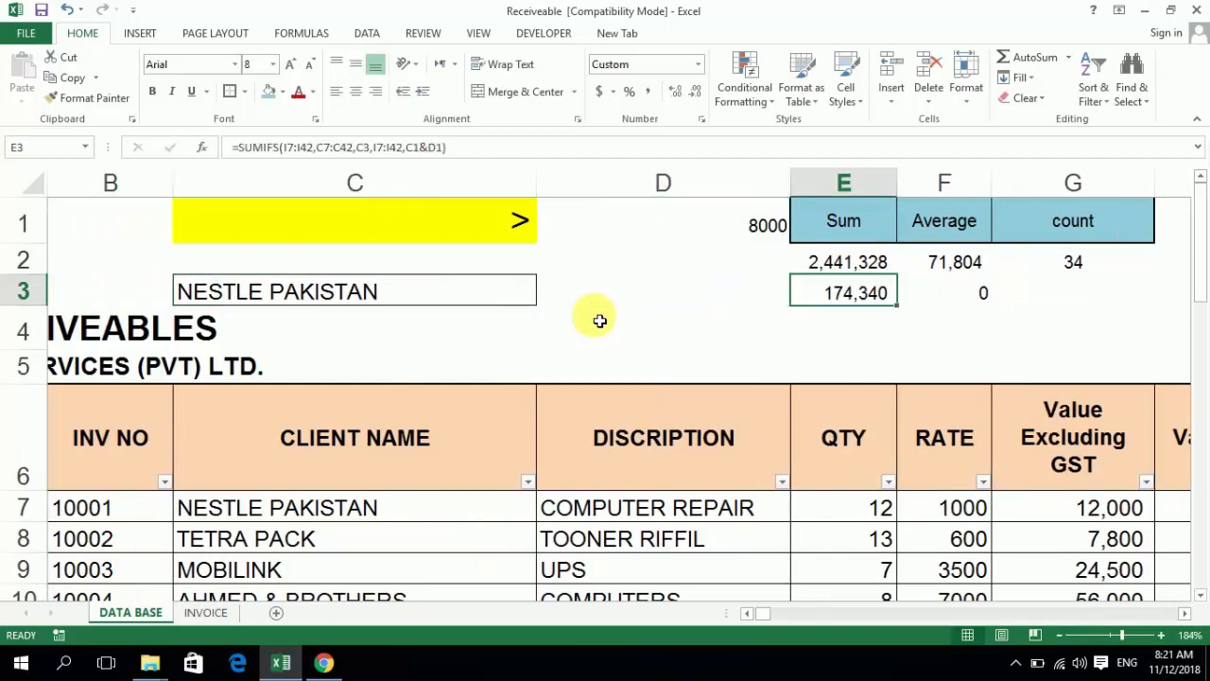
- Examine the first criteria pair, C7:C42 with C3, inside the SUMIFS formula in E3
key(F2)
key(Left)
key(Left)
key(Left)
key(Left)
key(Left)
key(Left)
key(Left)
key(Left)
key(Left)
key(Left)
key(Left)
key(Left)
key(Left)
key(Left)
key(Left)
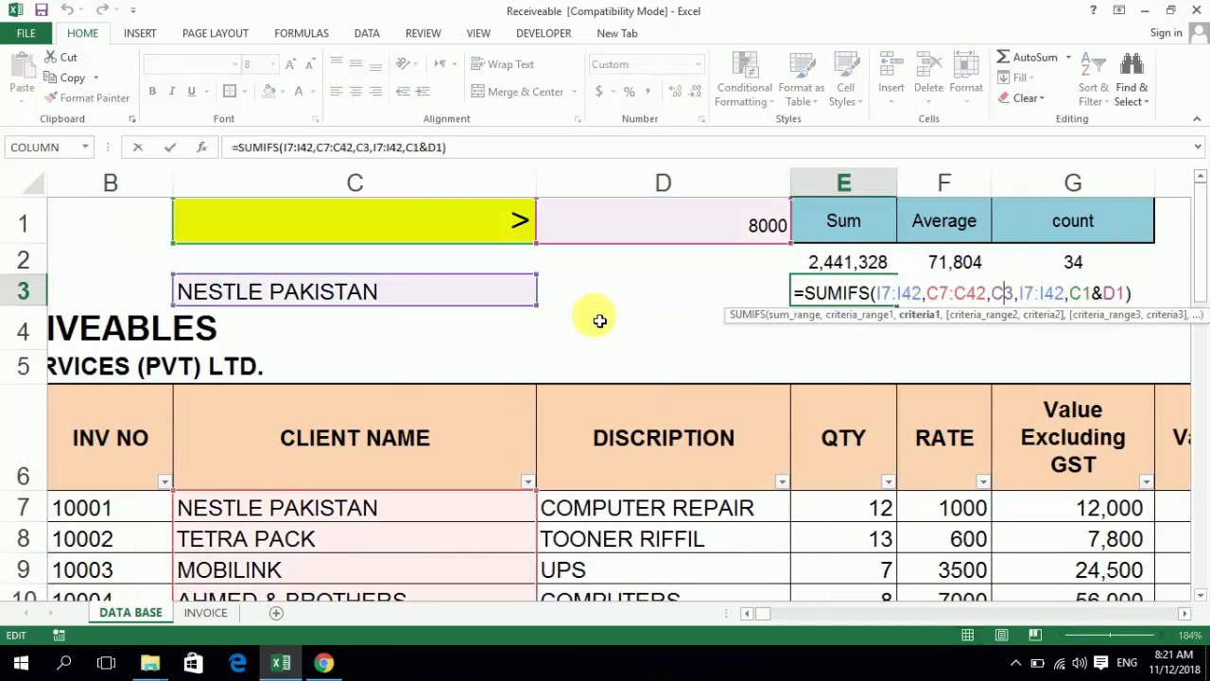
key(Left)
key(Left)
key(Left)
key(Left)
key(Right)
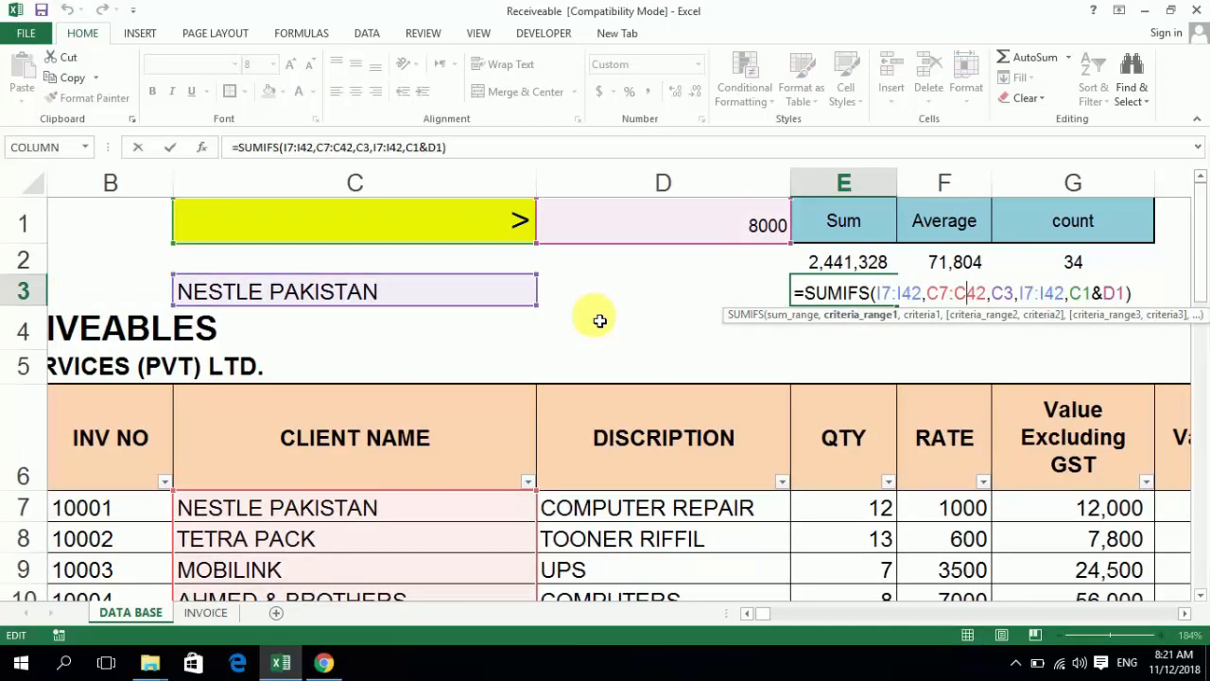
key(Left)
key(Left)
key(Left)
key(Right)
key(Right)
key(Right)
key(Right)
key(Right)
key(Right)
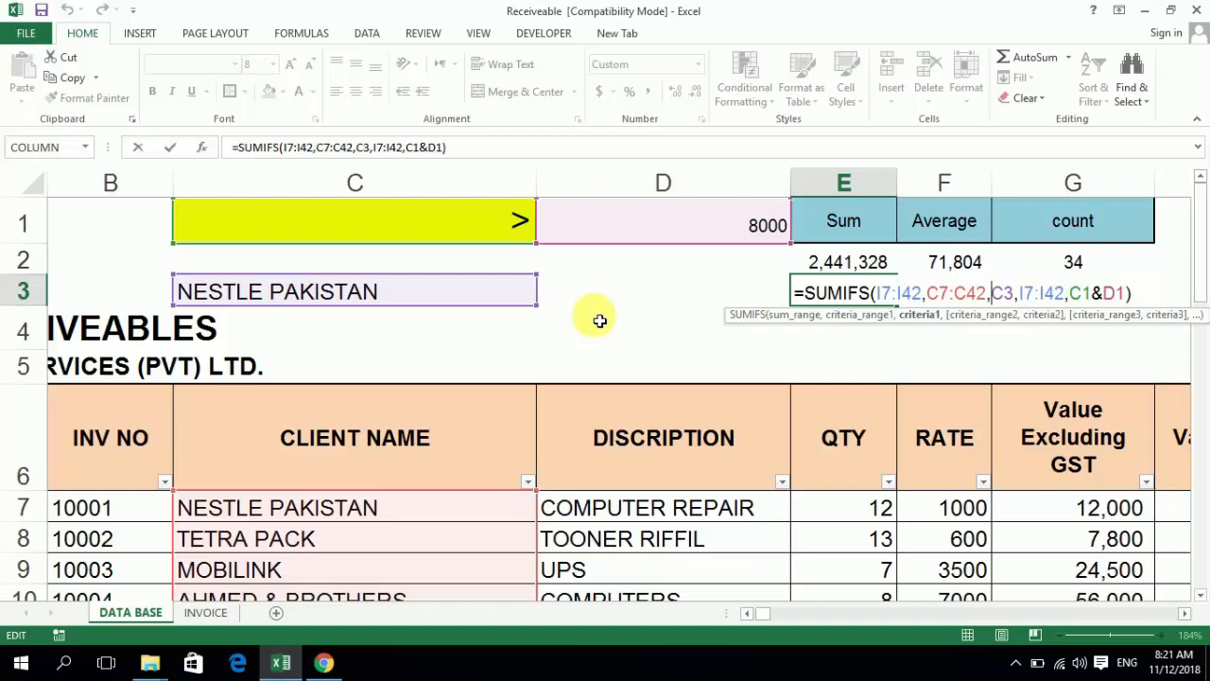
- Examine the second criteria pair, I7:I42 with C1&D1, and leave the SUMIFS formula as it is
key(Right)
key(Right)
key(Right)
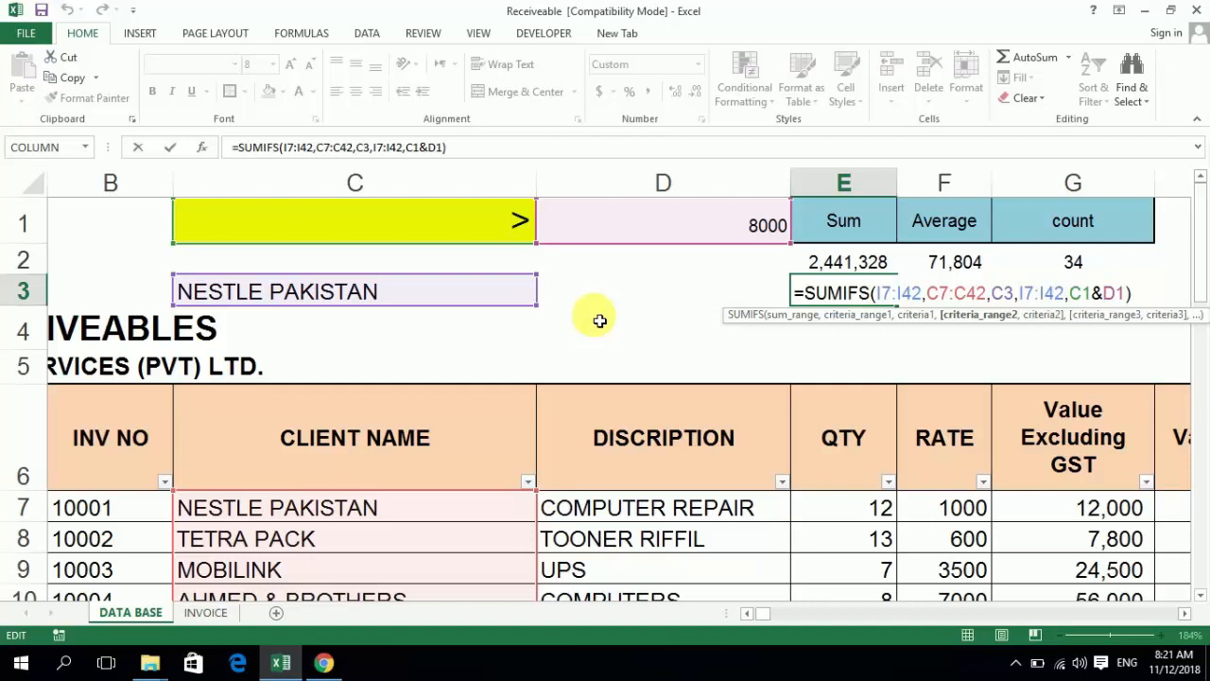
key(Right)
key(Right)
key(Right)
key(Right)
key(Right)
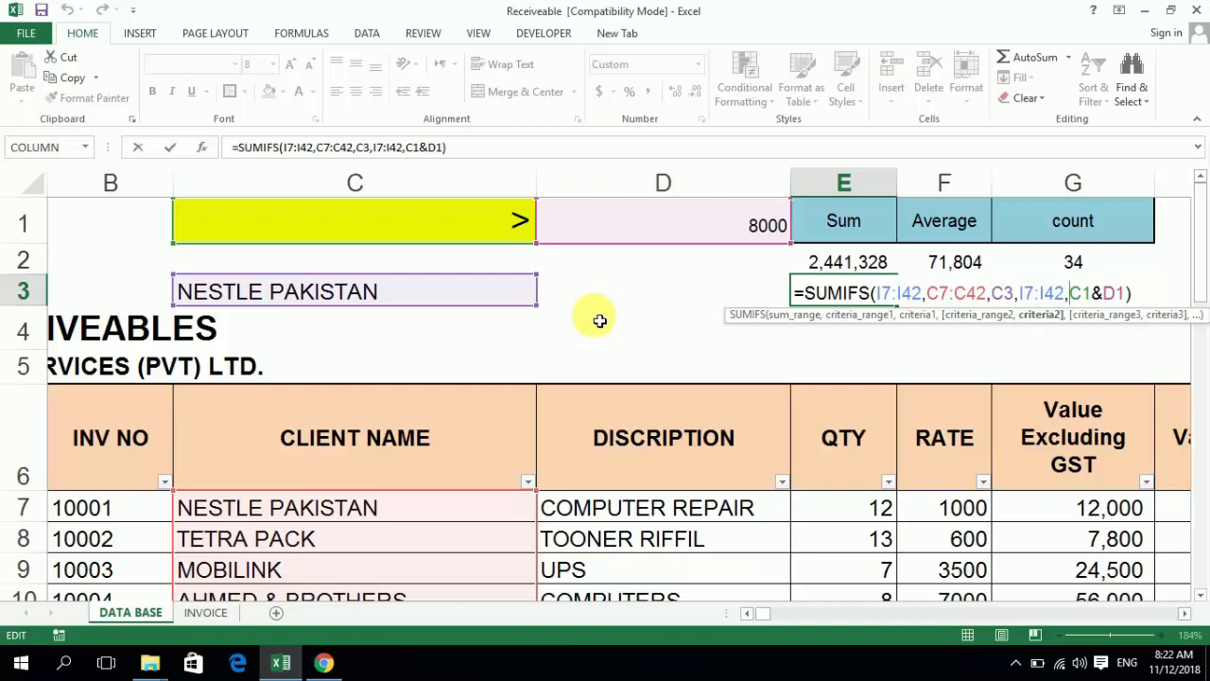
key(Return)
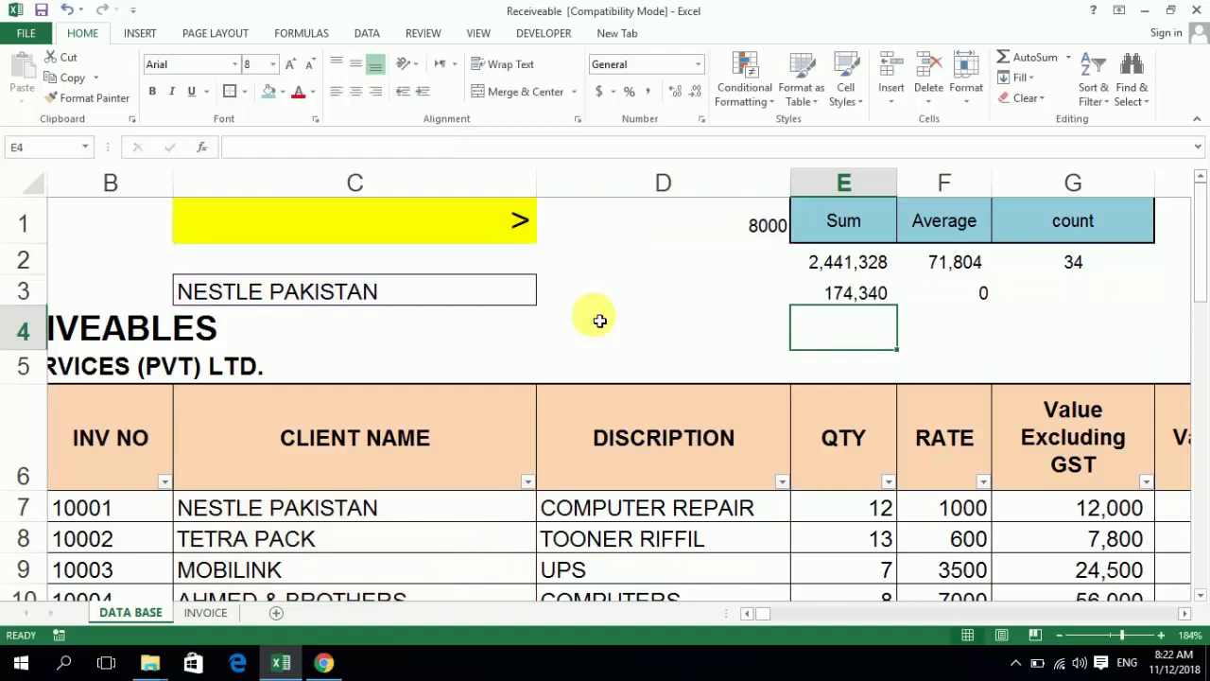
- Review the SUMIFS result in E3 against the client name in C3 and the amount criteria in C1 and D1
key(Up)
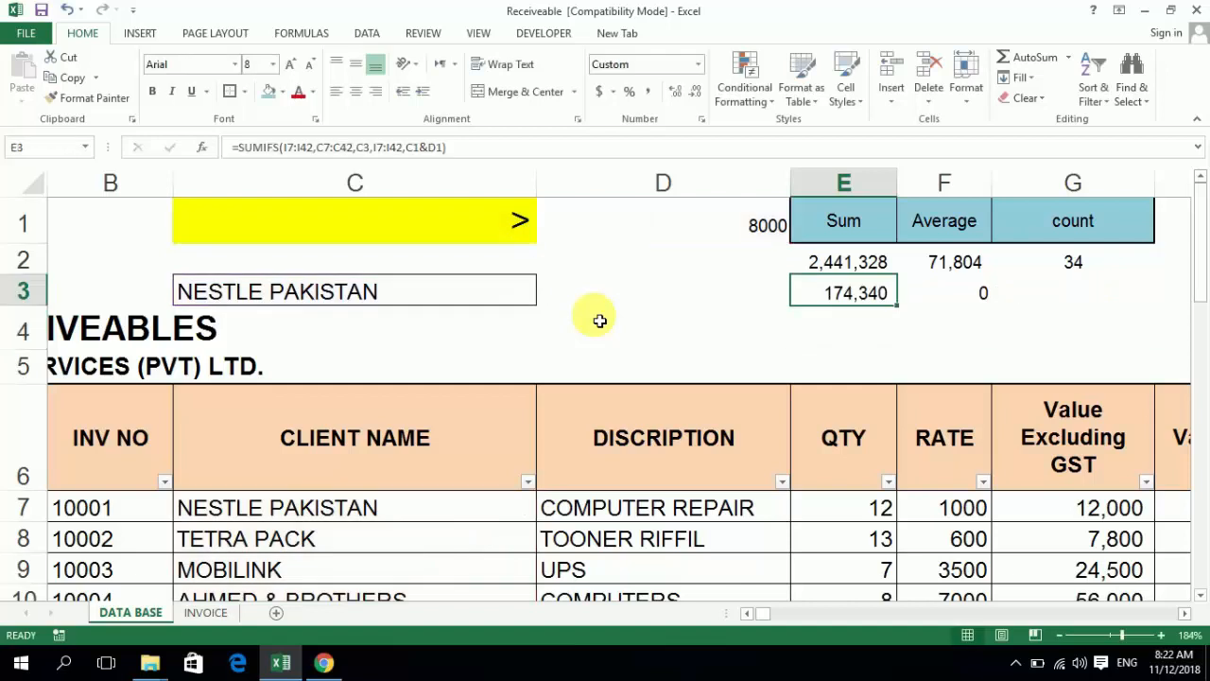
key(Left)
key(Left)
key(Right)
key(Right)
key(Left)
key(Up)
key(Up)
key(Left)
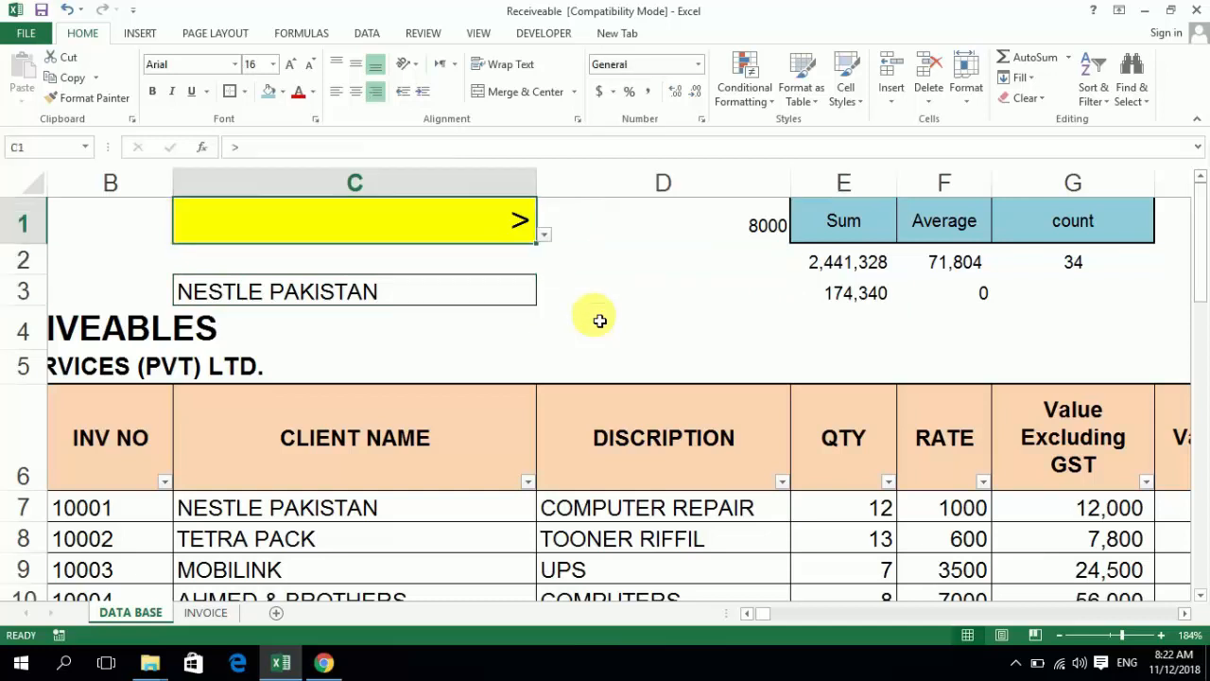
key(Right)
key(Down)
key(Down)
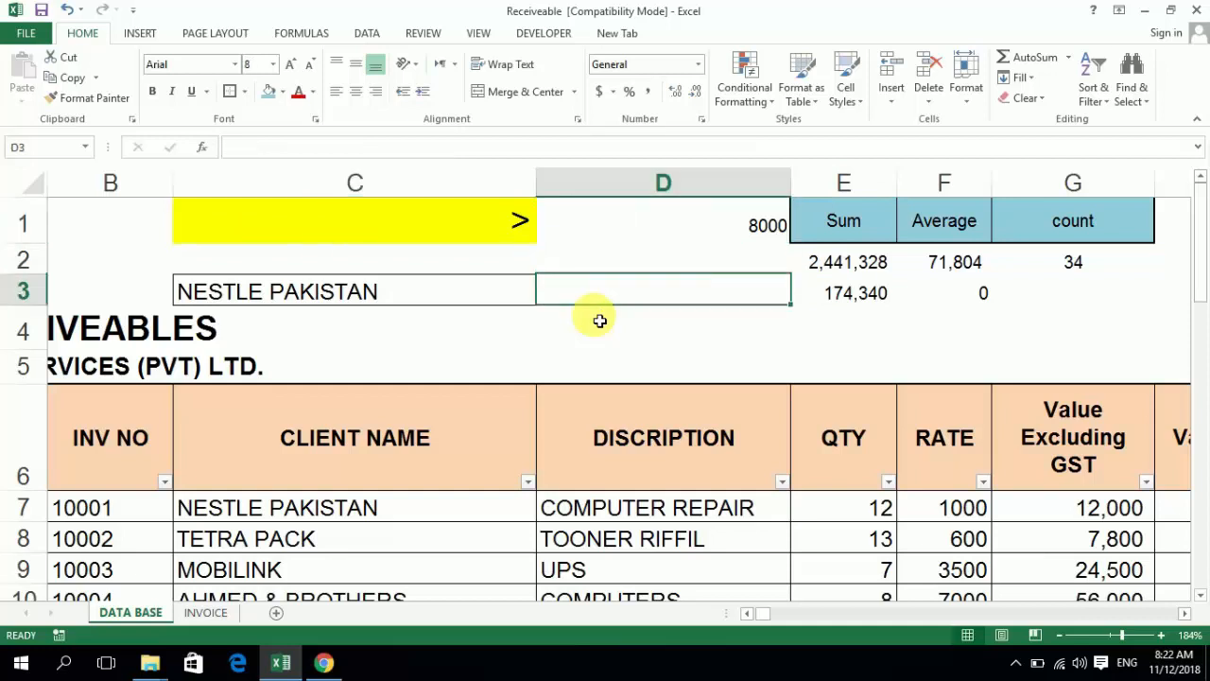
- Replace the client name in C3 with a copy of TETRA PACK from C8
key(Left)
key(Right)
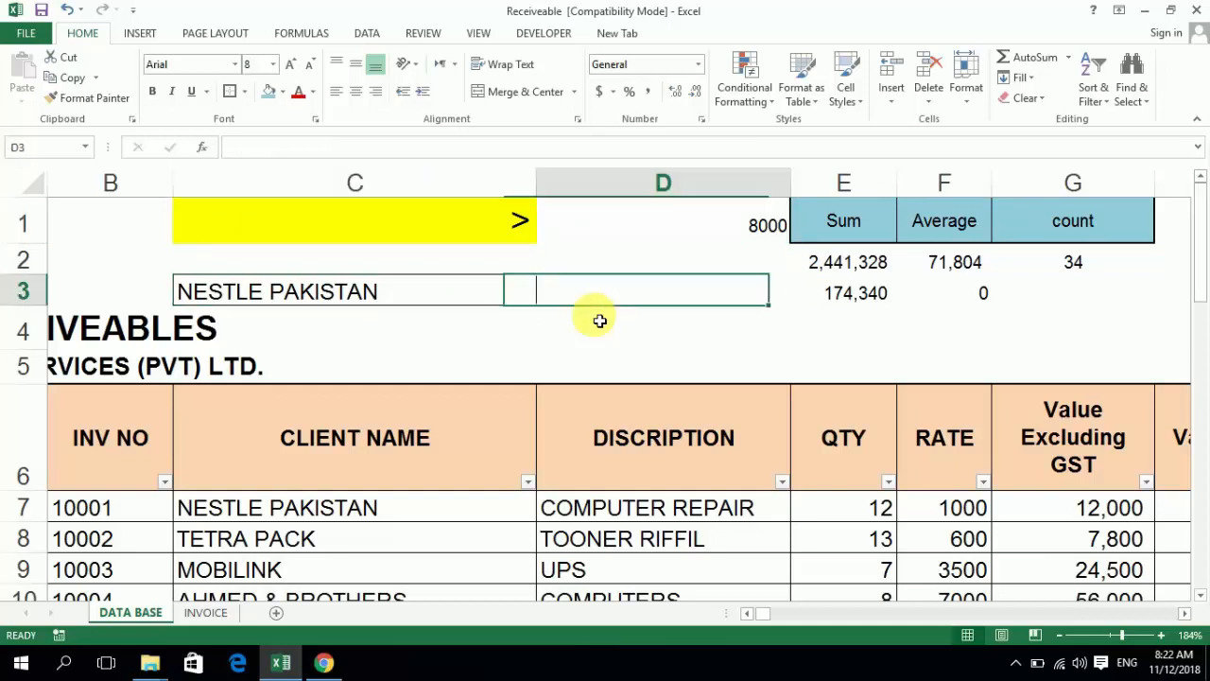
key(Down)
key(Down)
key(Left)
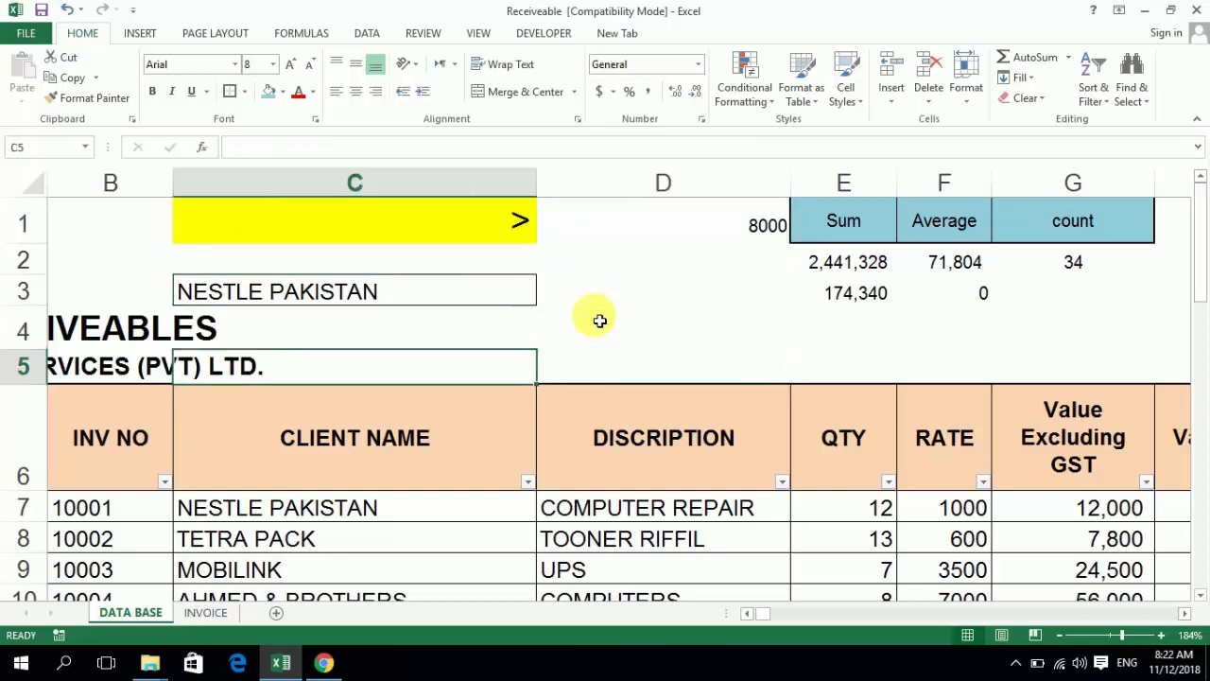
key(Up)
key(Up)
key(Down)
key(Down)
key(Down)
key(Down)
key(Down)
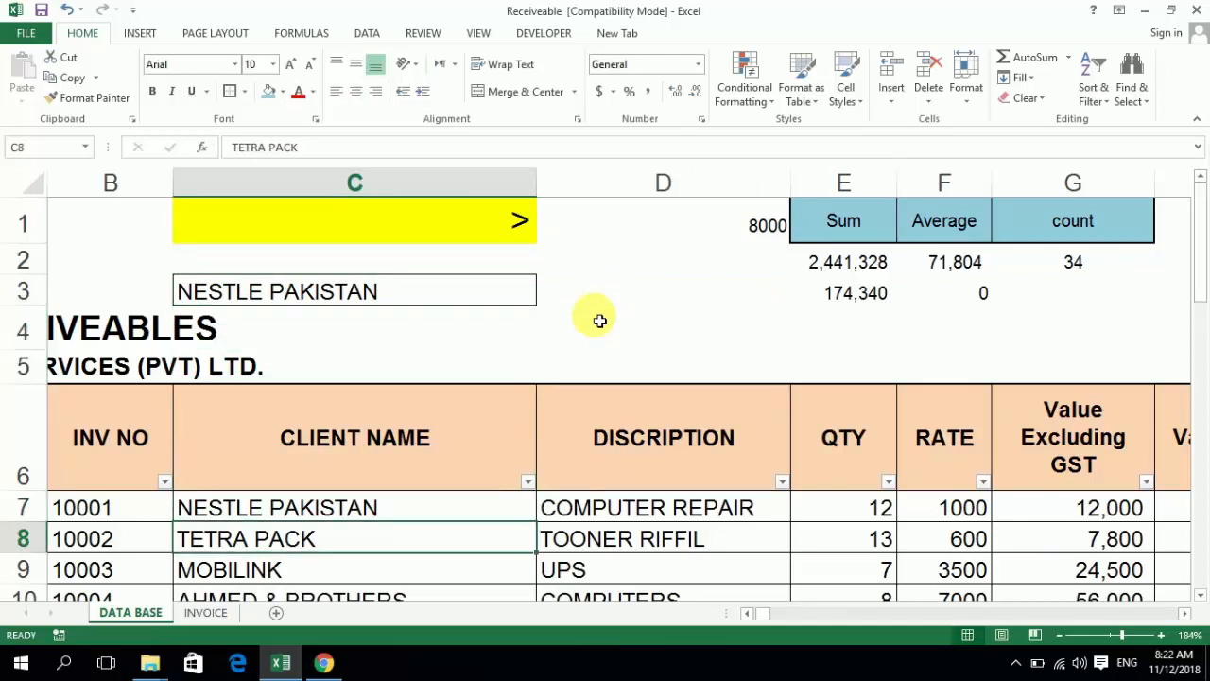
key(ctrl+c)
key(Up)
key(Up)
key(Up)
key(Up)
key(Up)
key(Return)
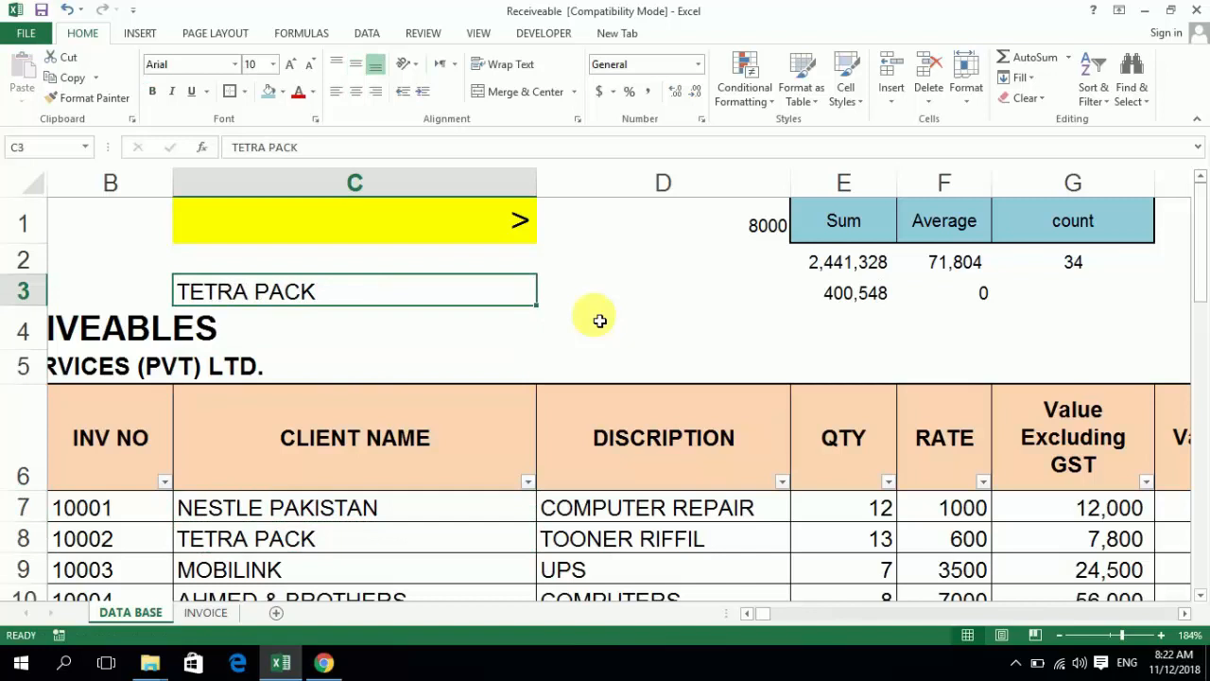
- Filter the CLIENT NAME column to TETRA PACK by searching its filter list for TET
key(Right)
key(Up)
key(Up)
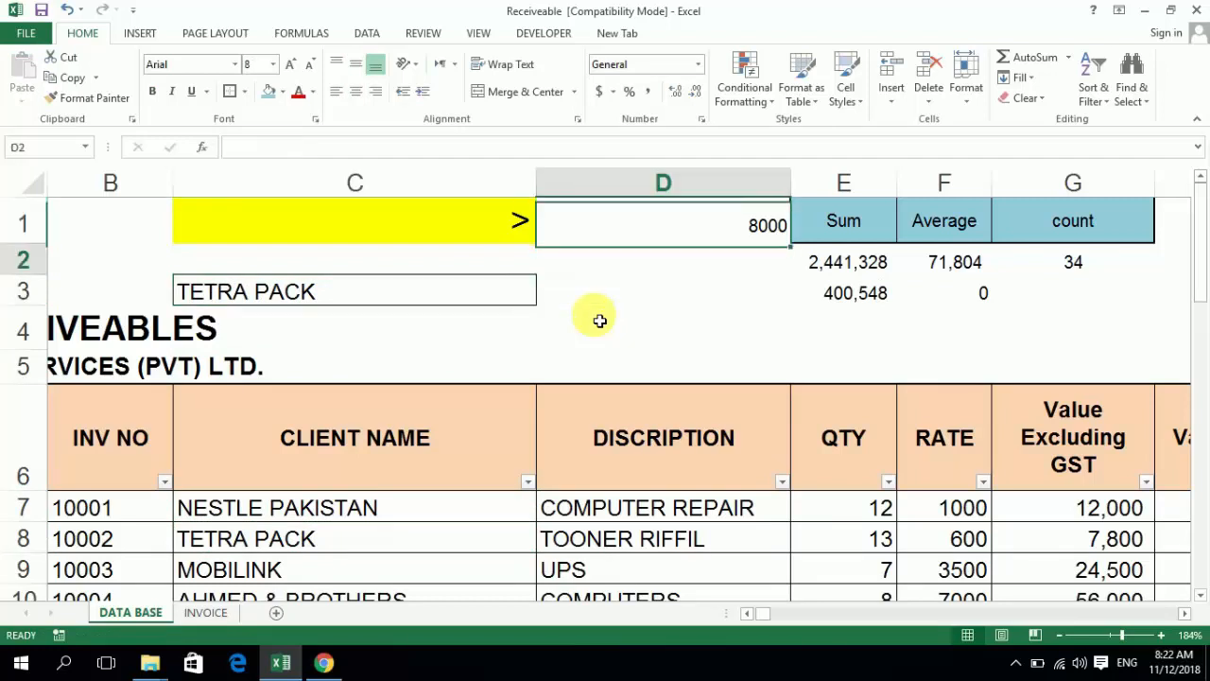
key(Down)
key(Down)
key(Down)
key(Down)
key(Down)
key(Left)
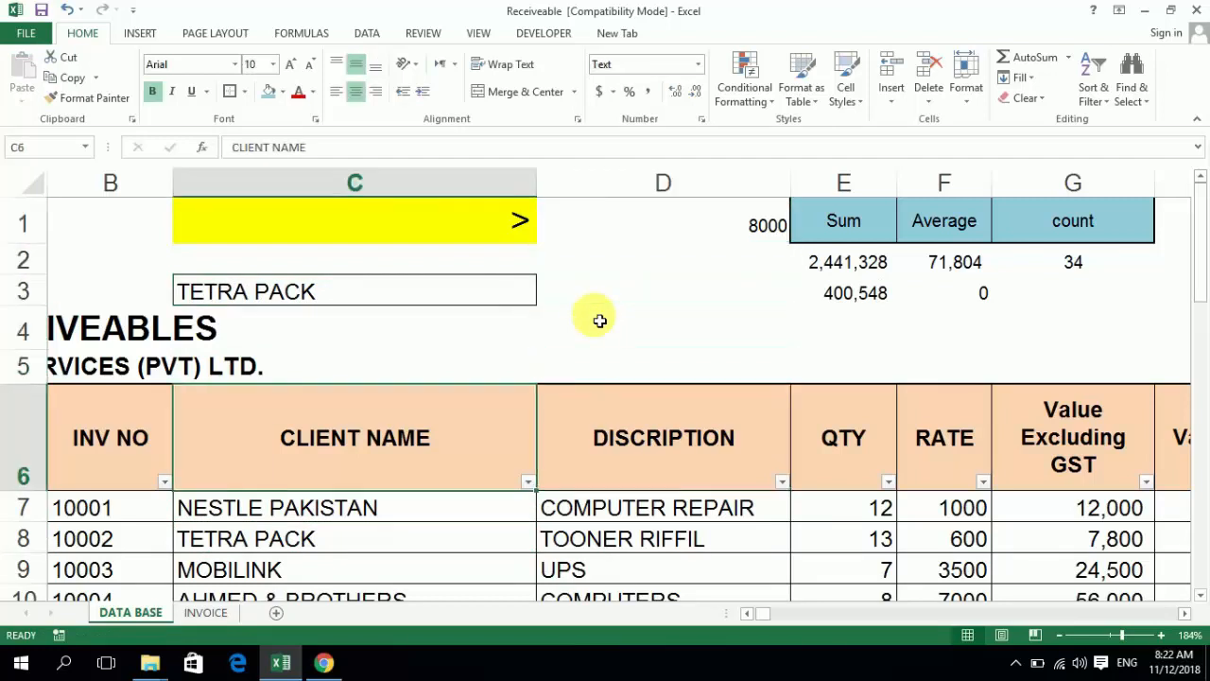
click(529, 481)
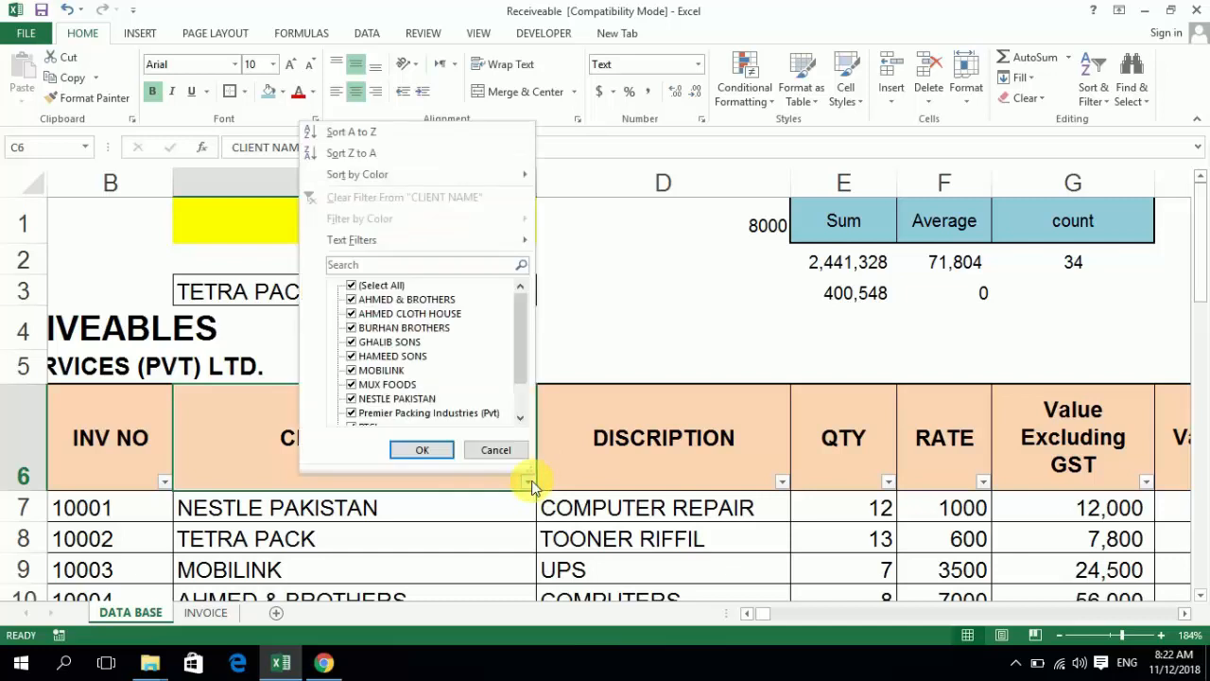
click(452, 267)
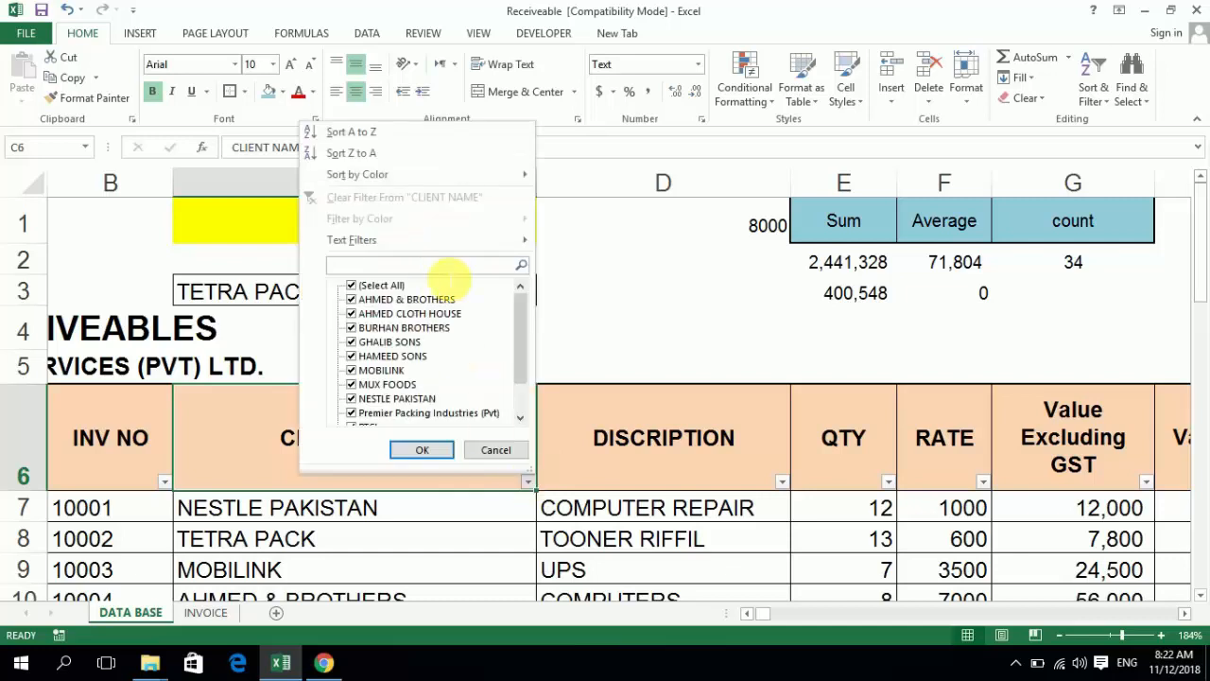
text(TET)
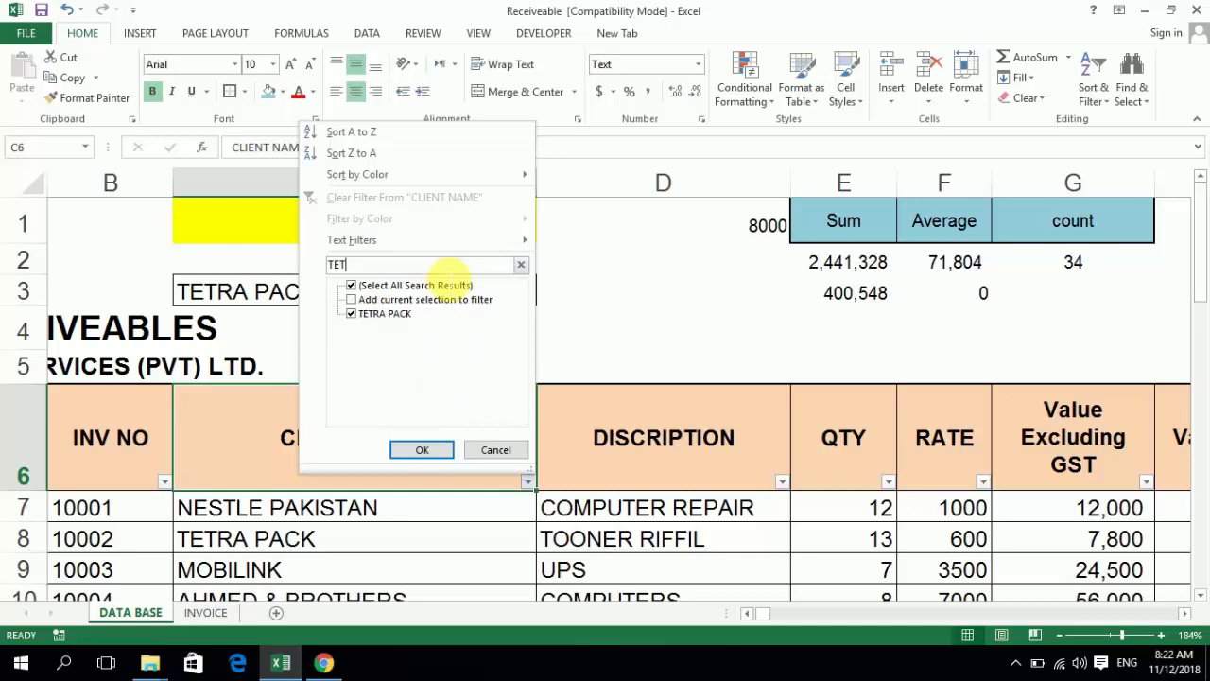
key(Return)
- Select the Total Amount values of the filtered TETRA PACK rows to check their sum against E3
key(Right)
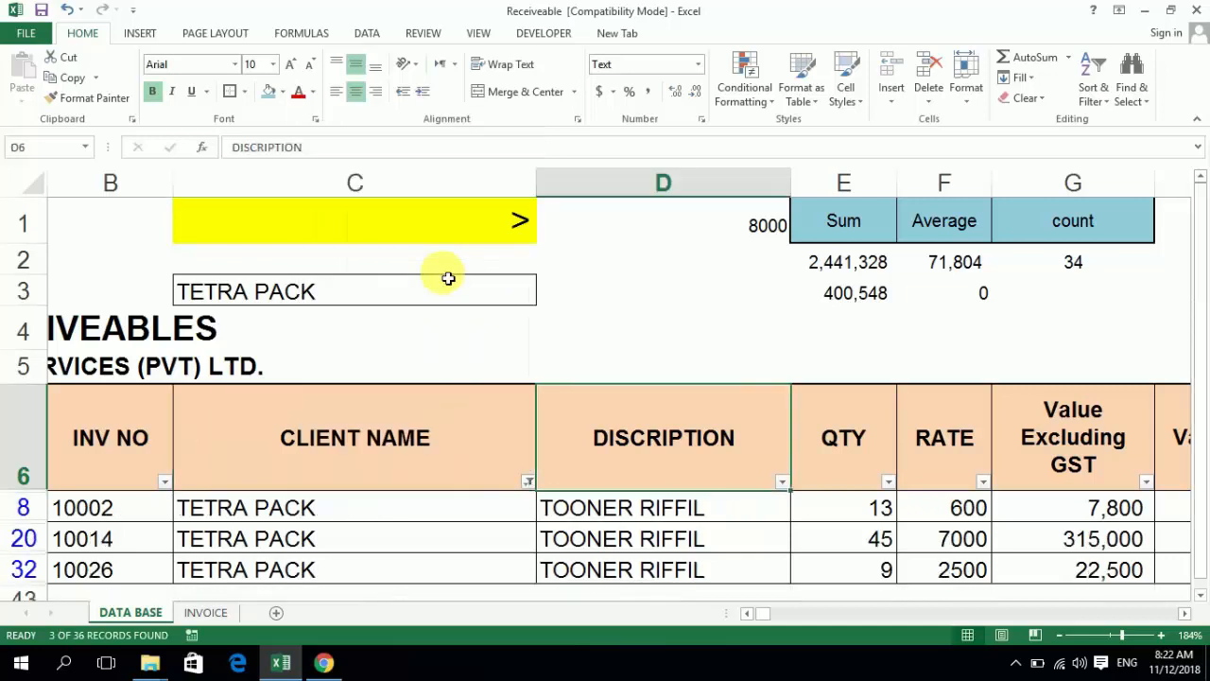
key(Right)
key(Right)
key(Right)
key(Right)
key(Down)
key(Right)
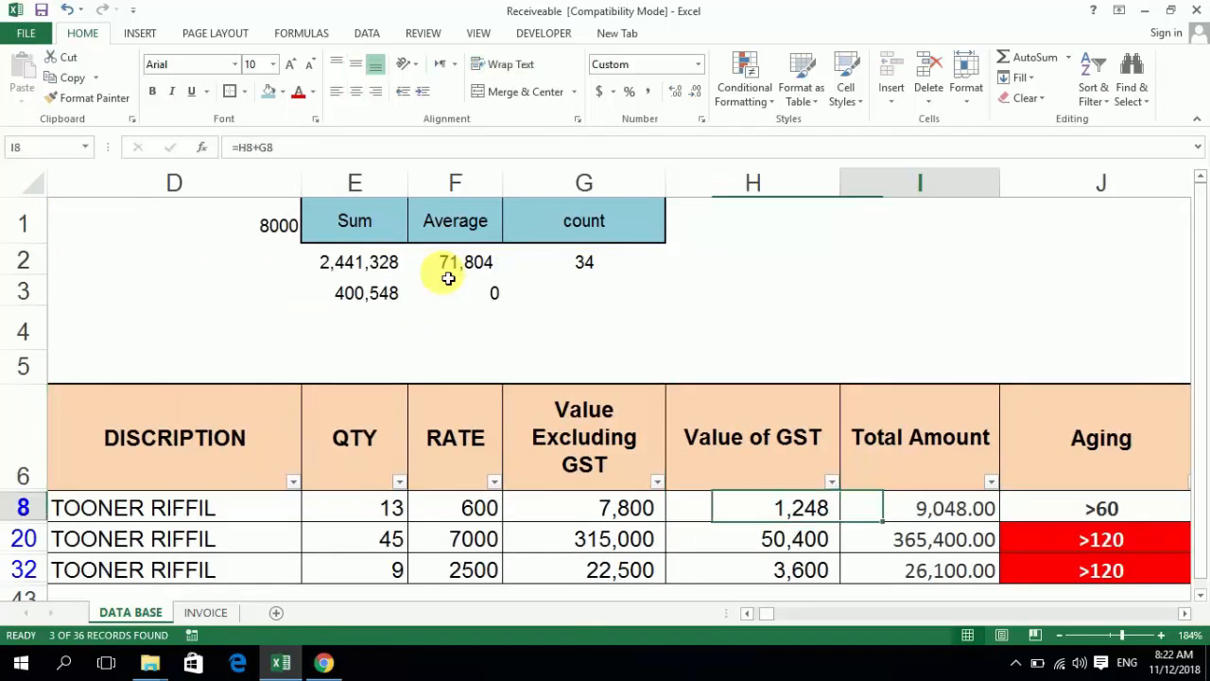
key(shift+Down)
key(shift+Down)
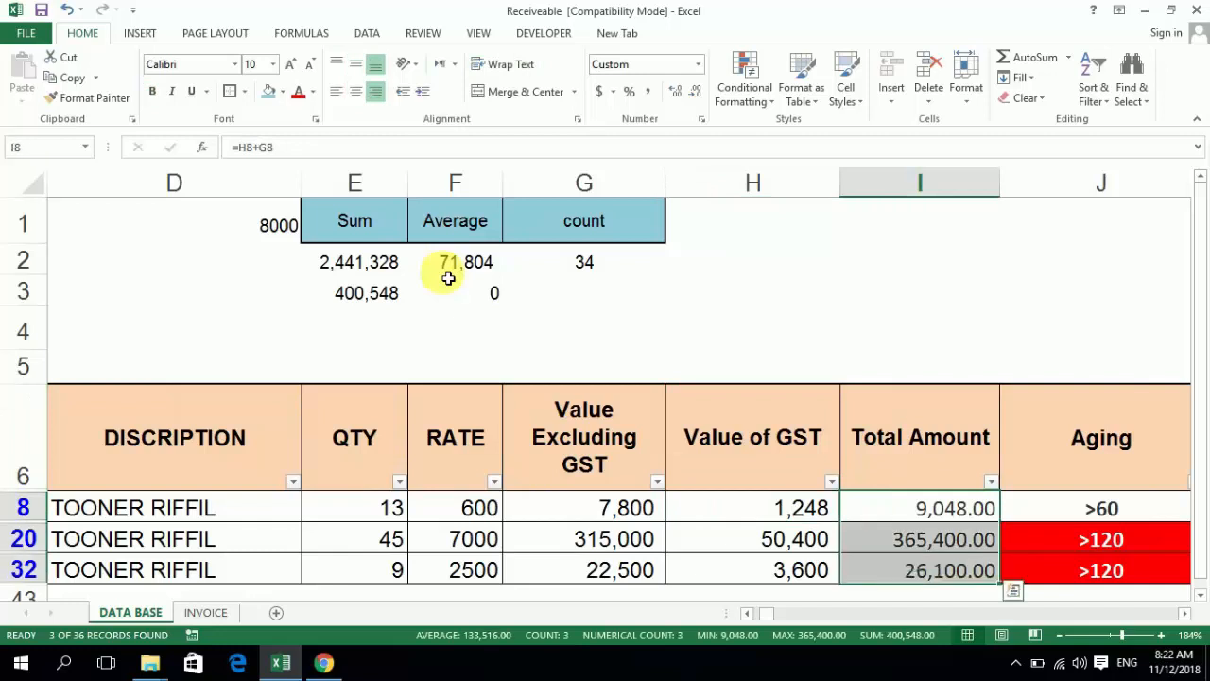
- Compare the client name in C3 with the names in the filtered rows
key(Left)
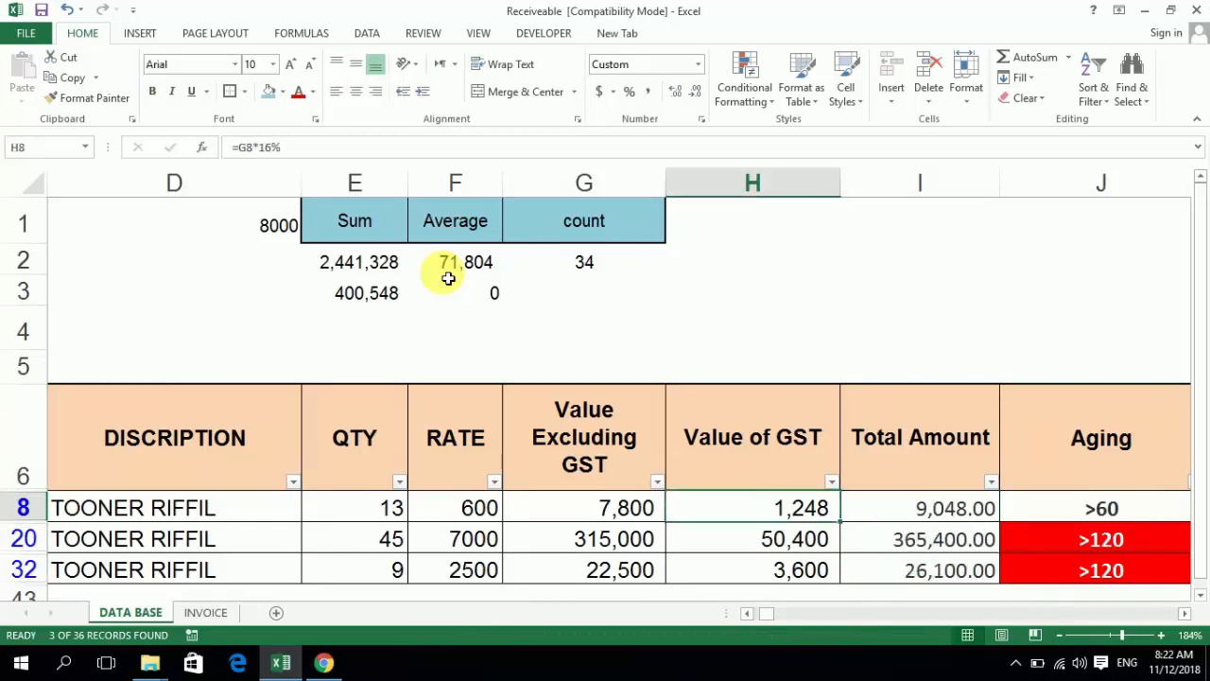
key(Home)
key(Right)
key(Up)
key(Up)
key(Up)
key(Up)
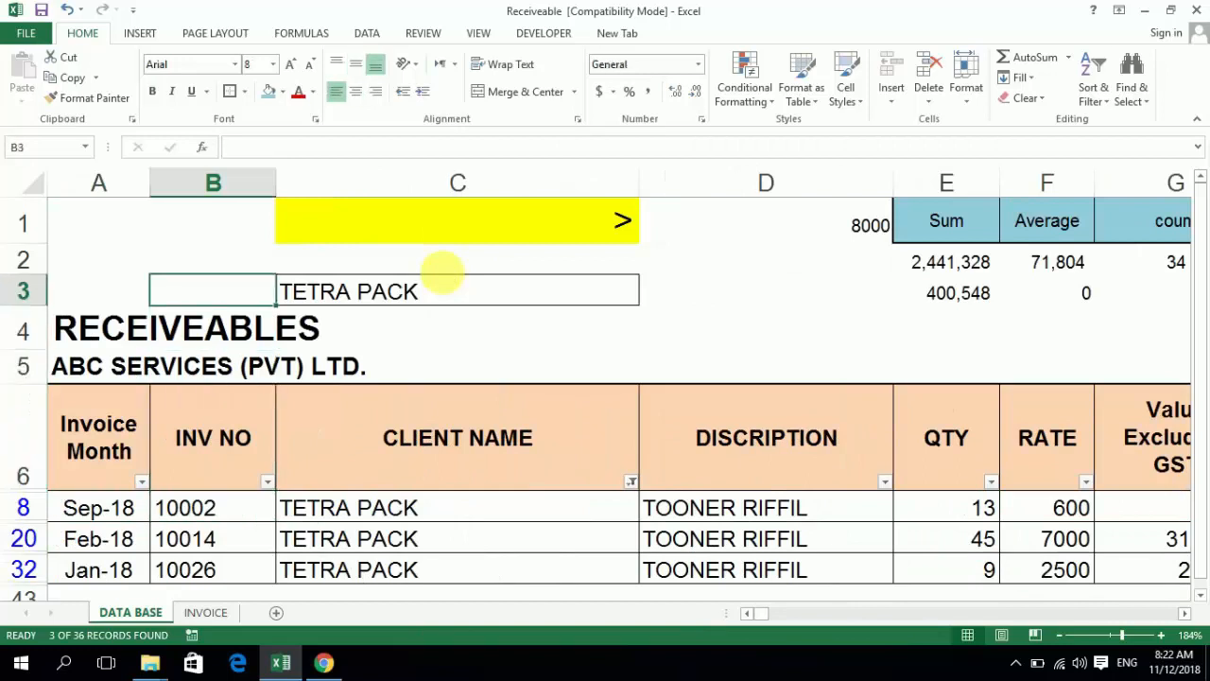
key(Right)
key(Down)
key(Down)
key(Down)
key(Up)
key(Up)
key(Up)
key(Up)
key(Up)
key(Up)
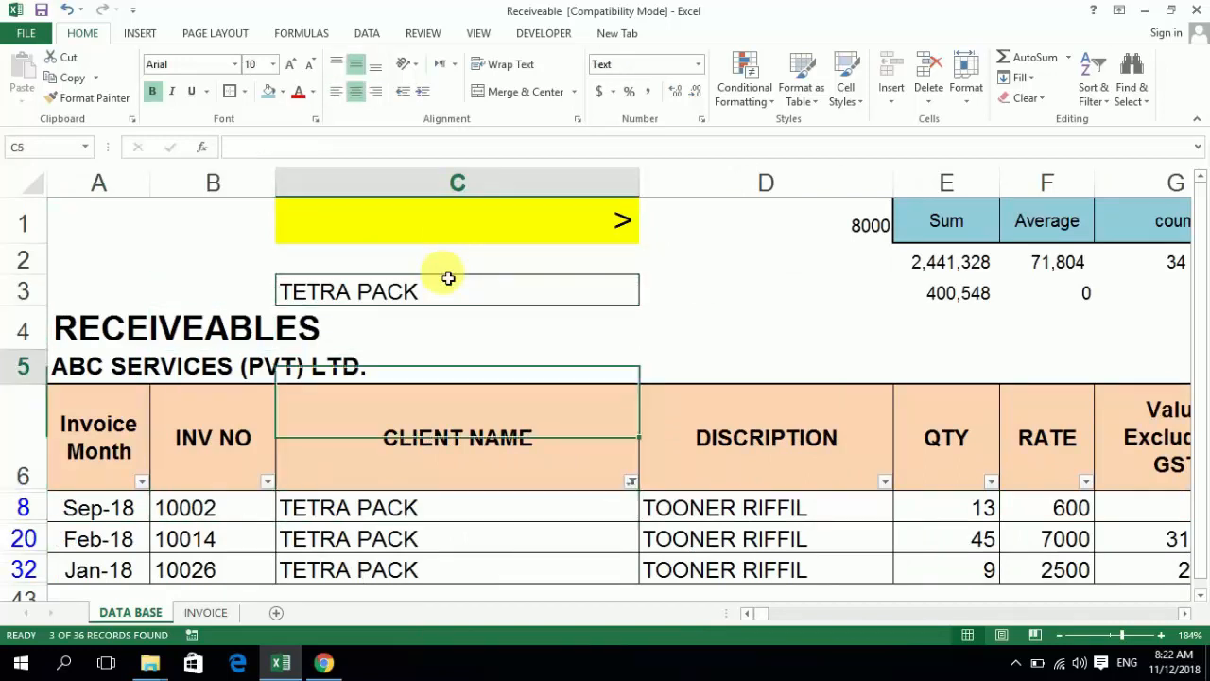
- Review the row 3 results against the Total Amount column of the filtered rows
key(Right)
key(Right)
key(Right)
key(Down)
key(Down)
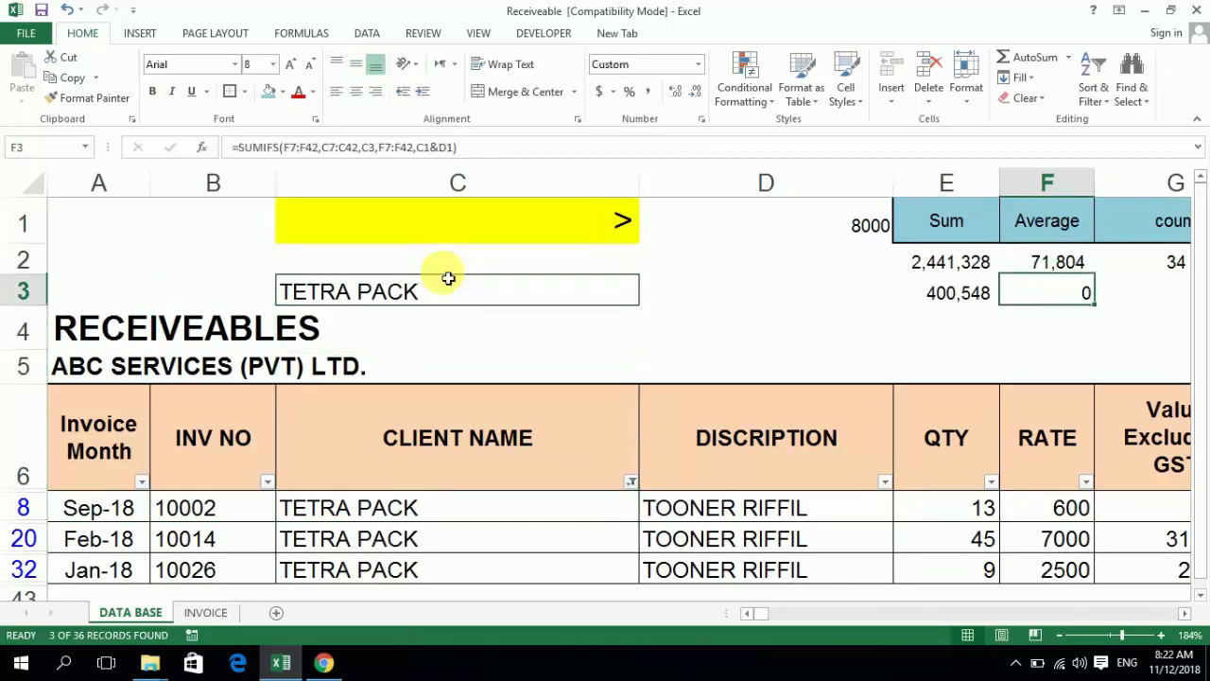
key(Right)
key(Down)
key(Down)
key(Right)
key(Down)
key(Down)
key(Down)
key(Up)
key(Right)
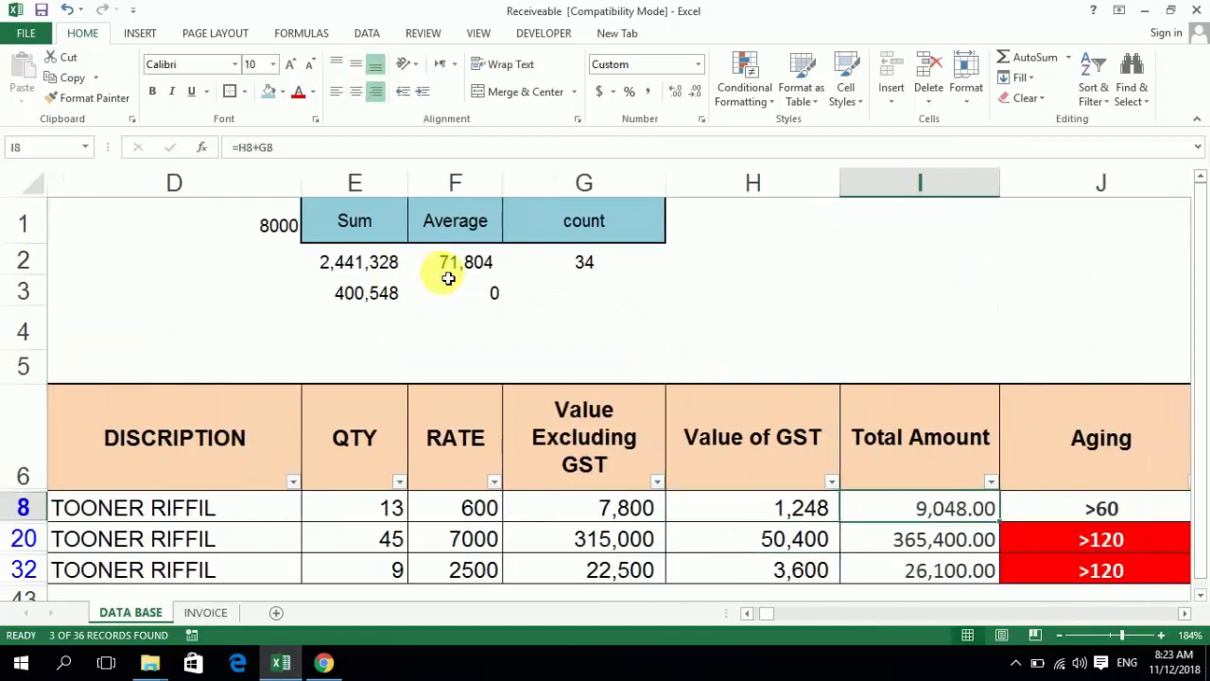
- Set the comparison operator in C1 to <
key(Left)
key(Left)
key(Left)
key(Left)
key(Left)
key(Left)
key(Left)
key(Up)
key(Up)
key(Up)
key(Up)
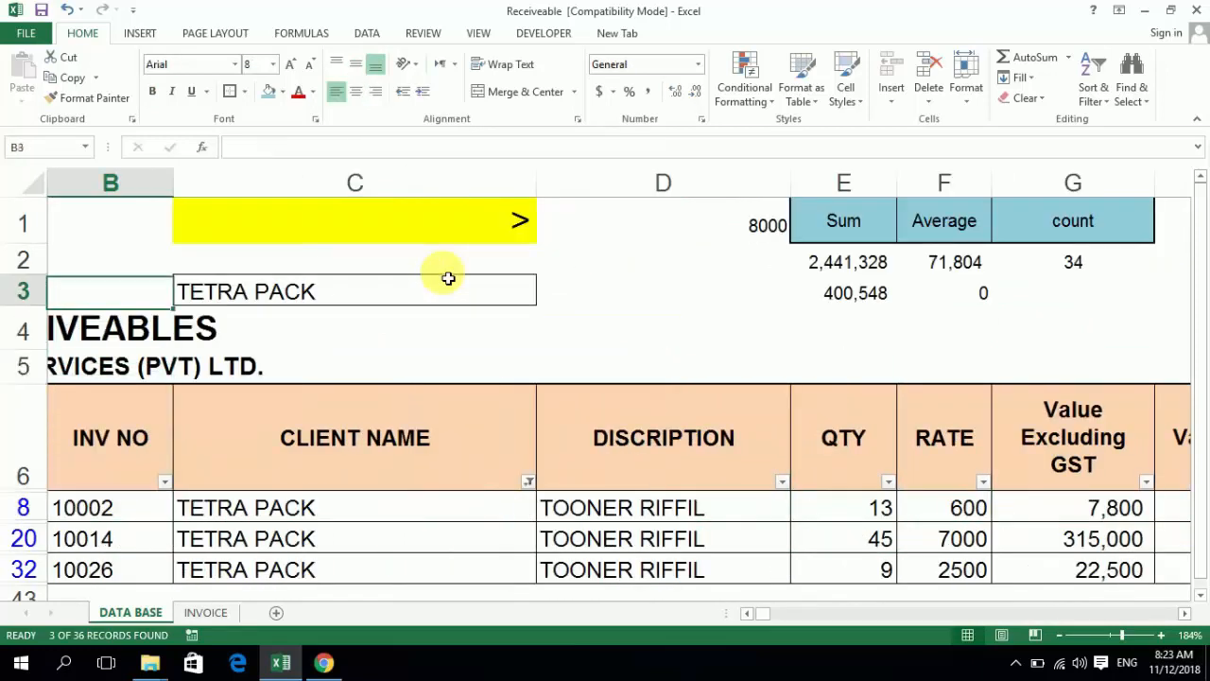
key(Right)
key(Right)
key(Up)
key(Up)
key(Left)
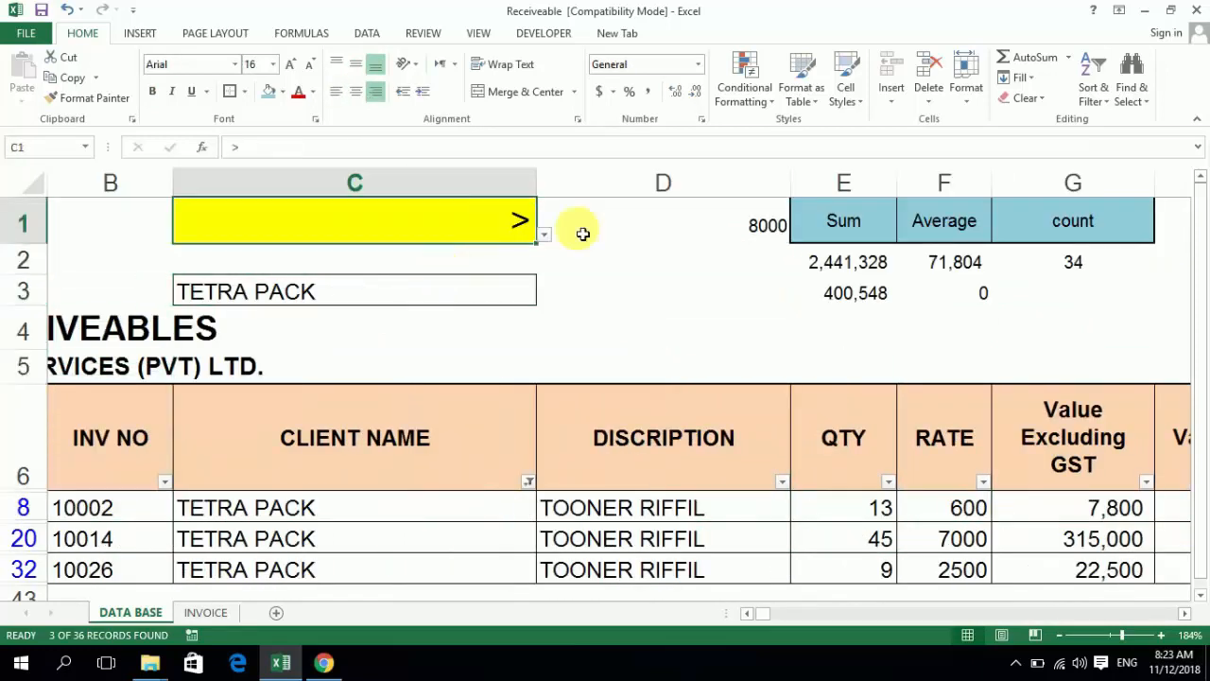
click(546, 235)
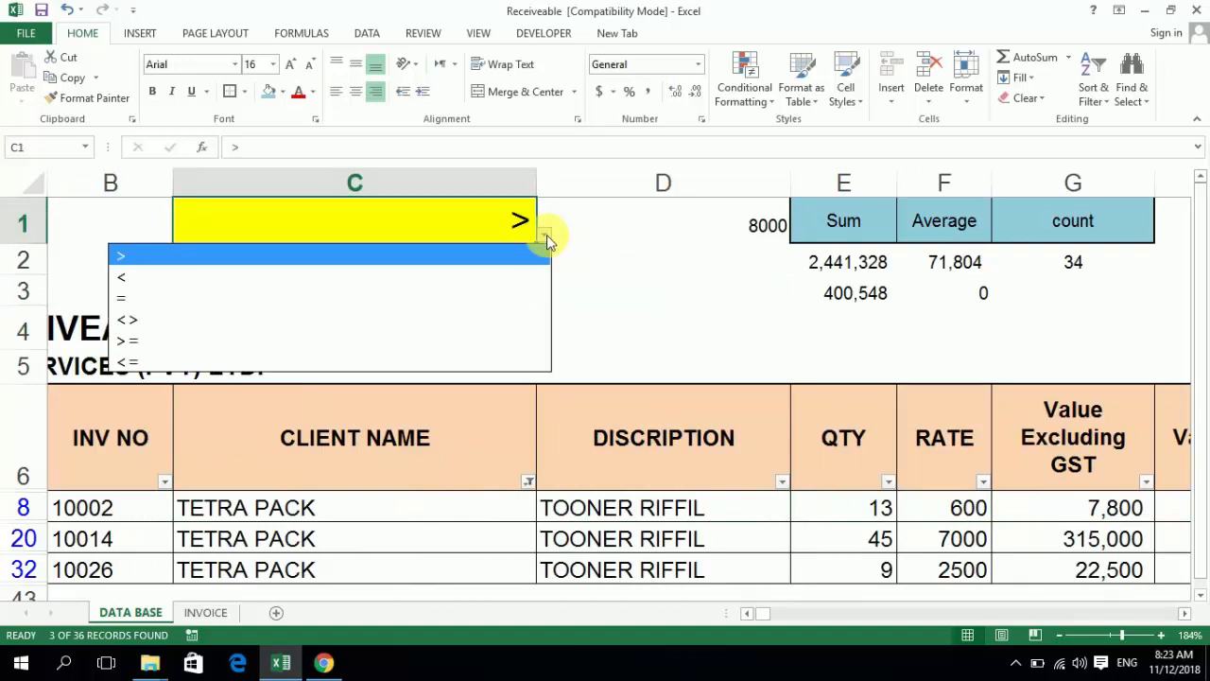
click(451, 276)
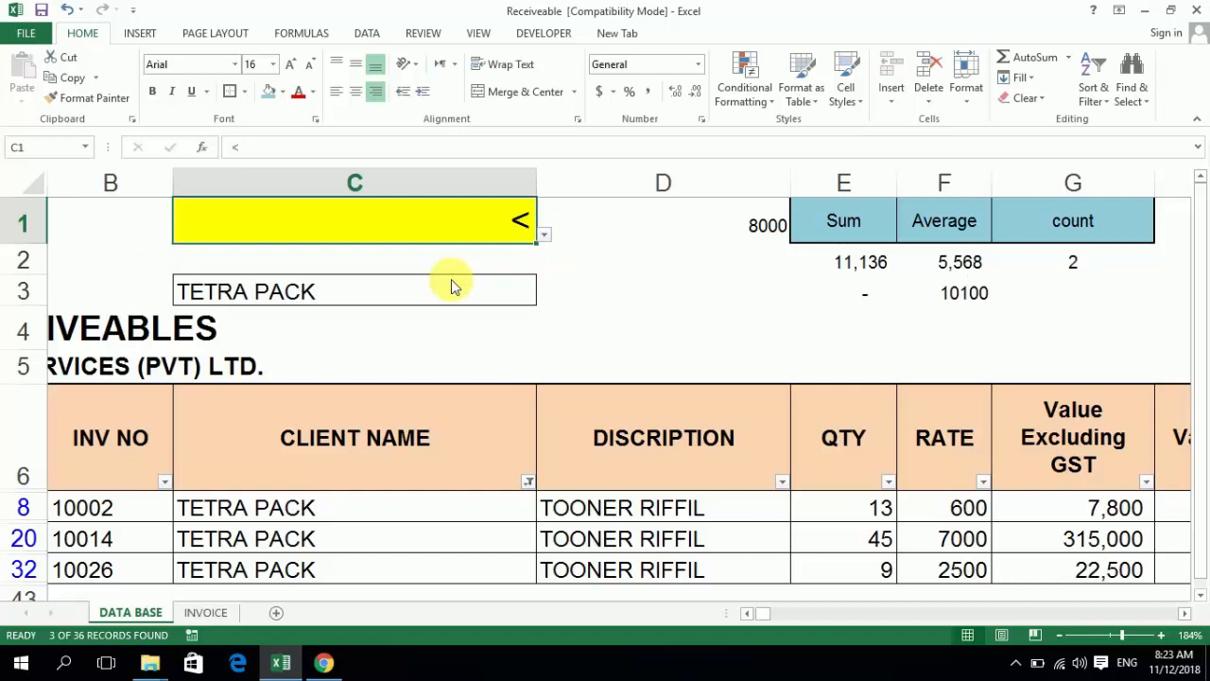
- Fill the SUMIFS result cell E3 with the light blue used in the summary headings
click(451, 283)
key(Right)
key(Right)
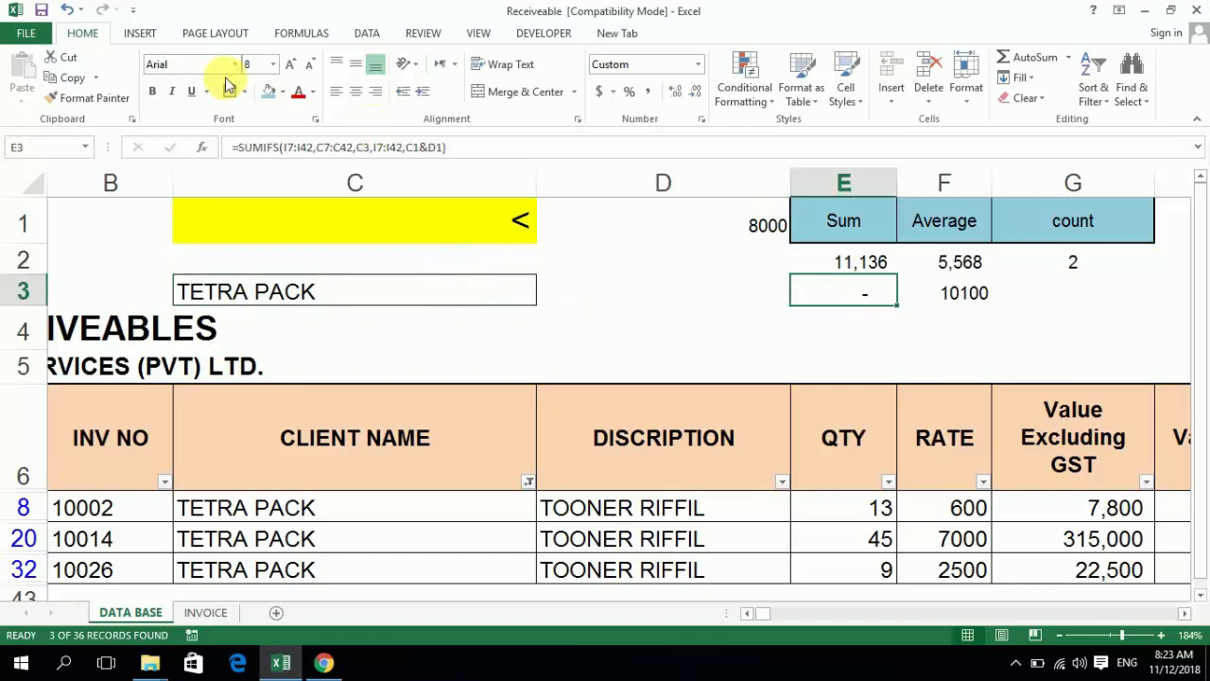
click(268, 91)
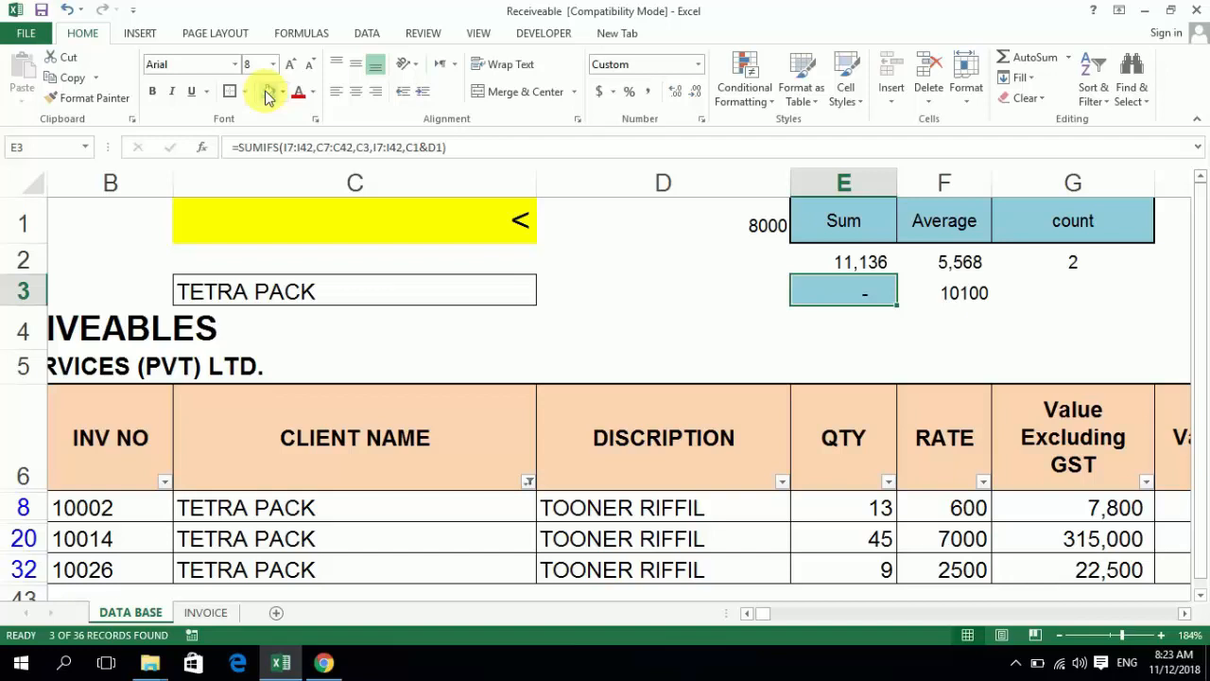
- Check the SUMIFS result in E3 against the filtered Total Amount values and the less-than-8000 criterion
key(Right)
key(Right)
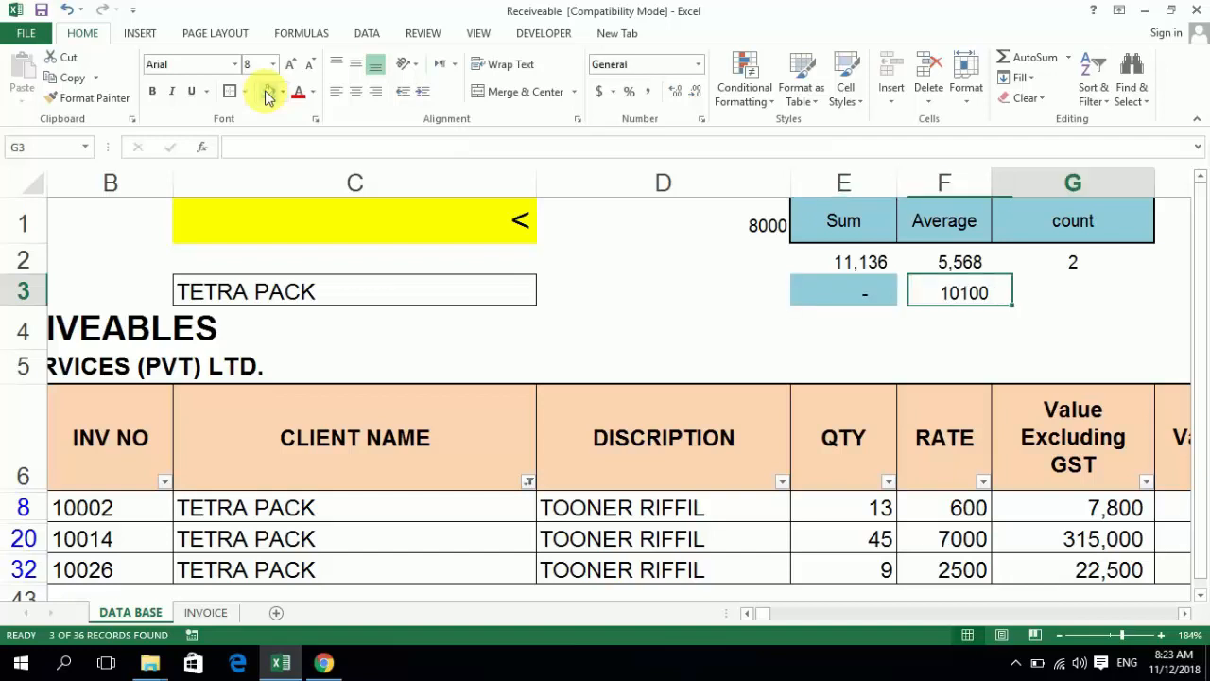
key(Down)
key(Down)
key(Down)
key(Down)
key(Down)
key(Right)
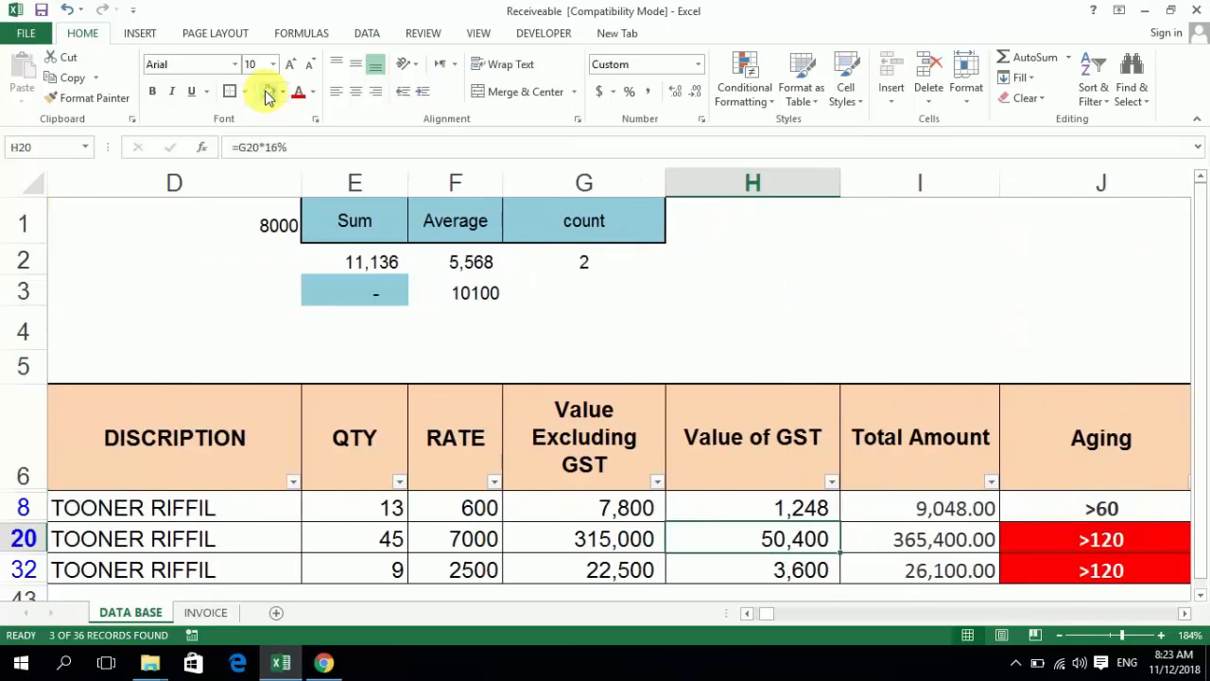
key(Up)
key(Left)
key(Up)
key(Up)
key(Up)
key(Up)
key(Left)
key(Left)
key(Left)
key(Left)
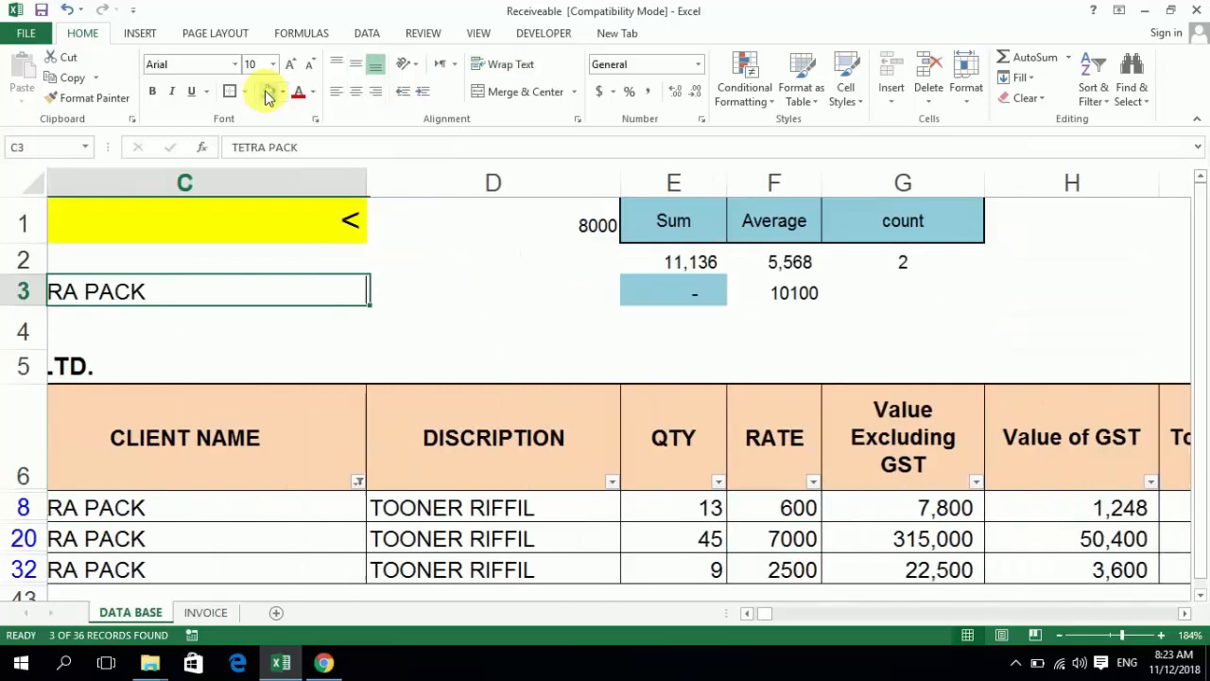
key(Left)
key(Right)
key(Right)
key(Right)
key(Right)
key(Right)
key(Left)
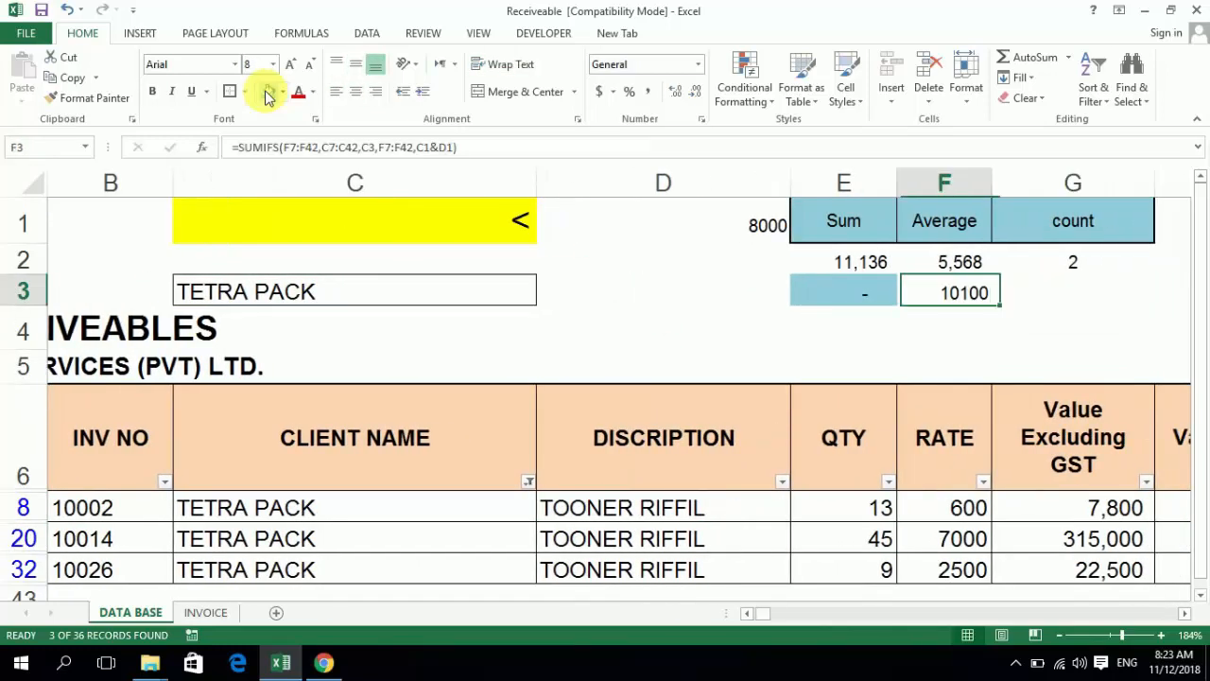
key(Left)
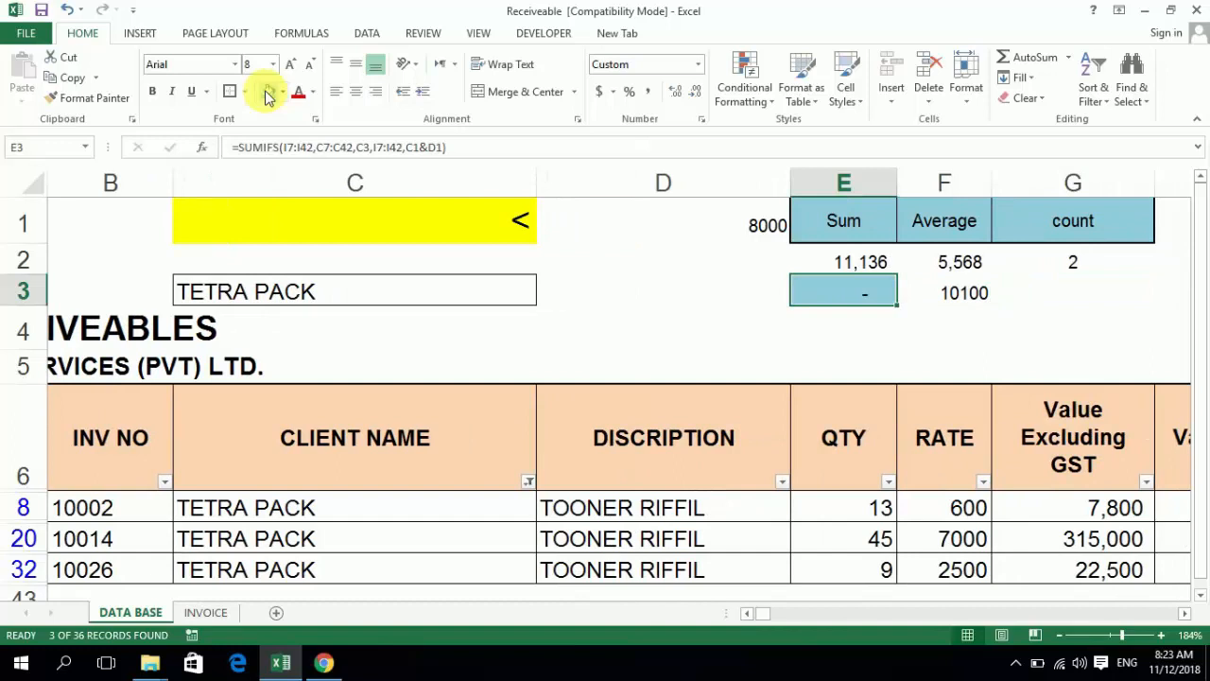
- Make the sum range I7:I42 absolute as $I$7:$I$42 in the SUMIFS formula in E3
key(F2)
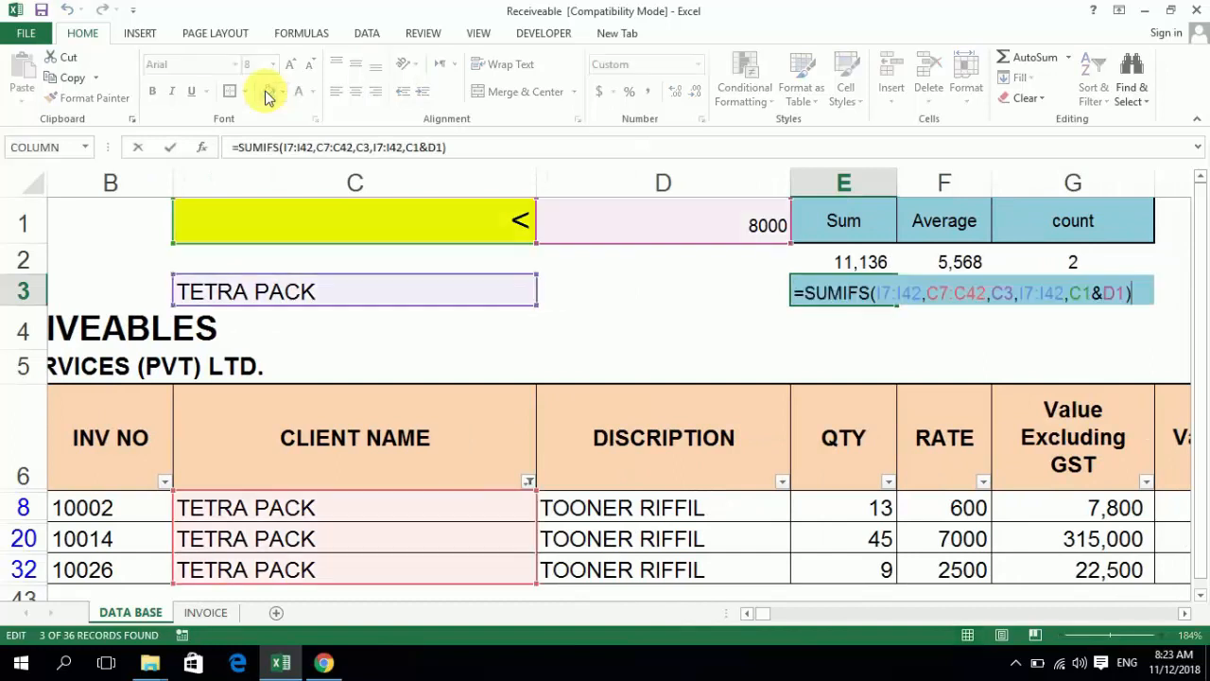
key(Left)
key(Left)
key(Left)
key(Left)
key(Left)
key(Left)
key(Left)
key(Left)
key(Left)
key(Left)
key(Left)
key(Left)
key(Left)
key(Left)
key(Left)
key(Left)
key(Left)
key(Left)
key(Left)
key(Left)
key(Left)
key(Left)
key(Left)
key(Left)
key(Left)
key(Left)
key(Left)
key(Left)
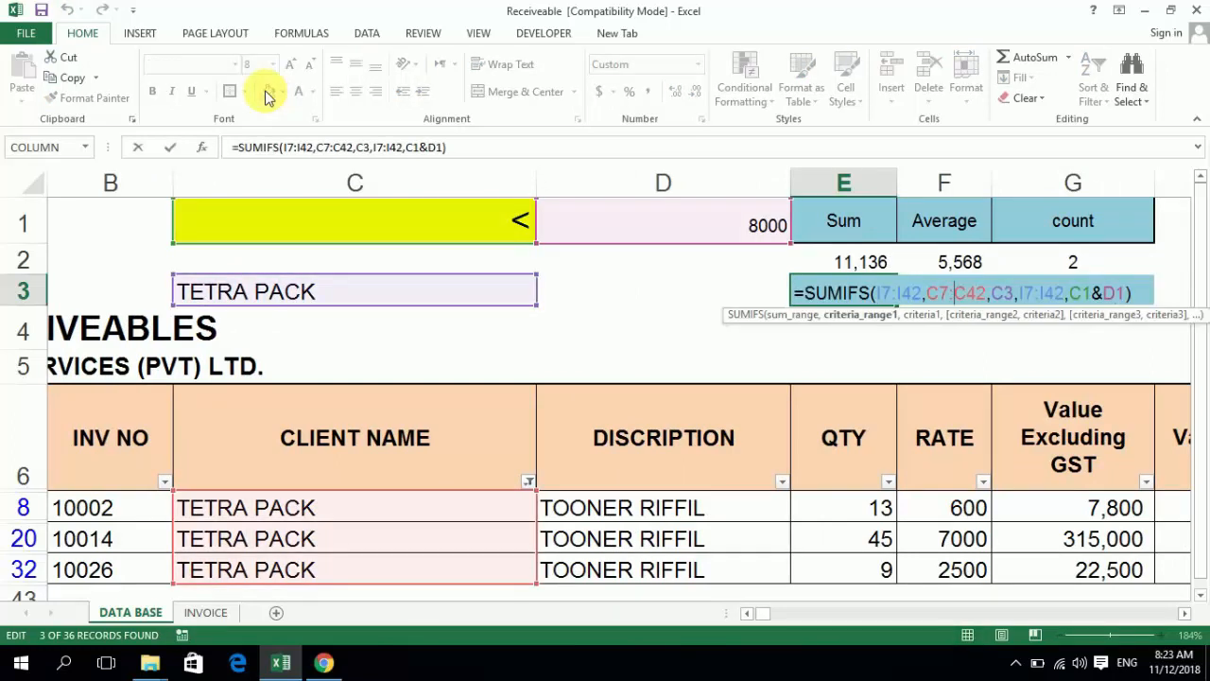
key(Left)
key(Left)
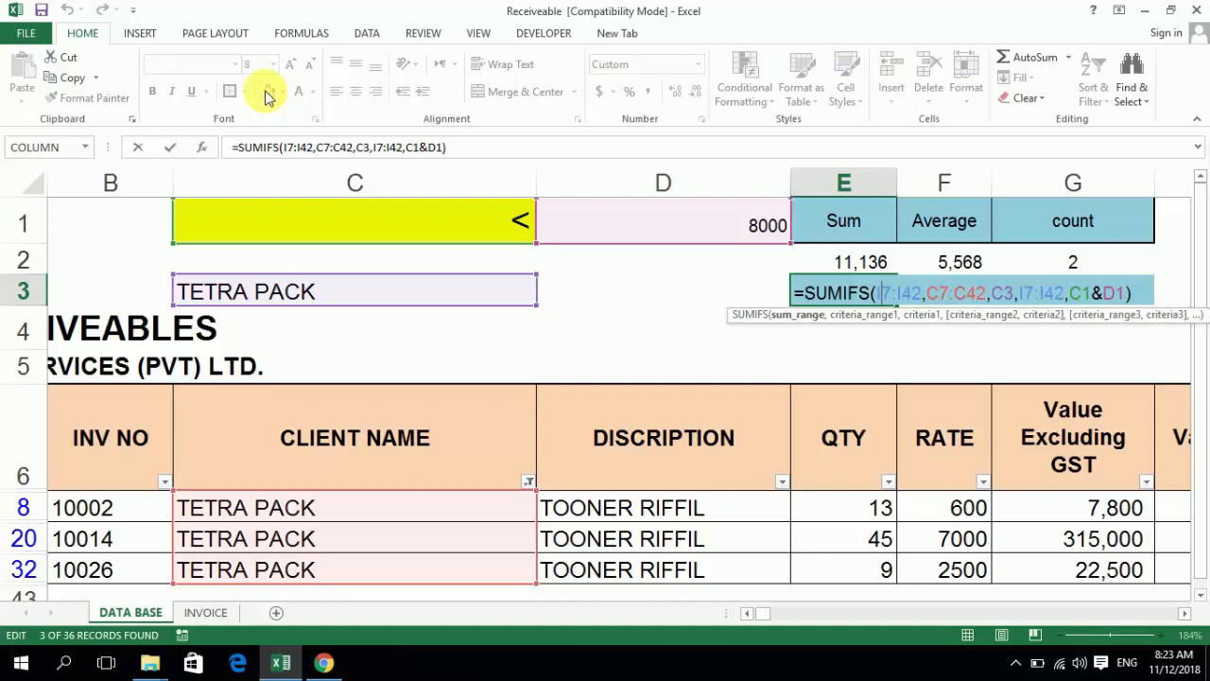
key(F4)
key(Right)
key(Right)
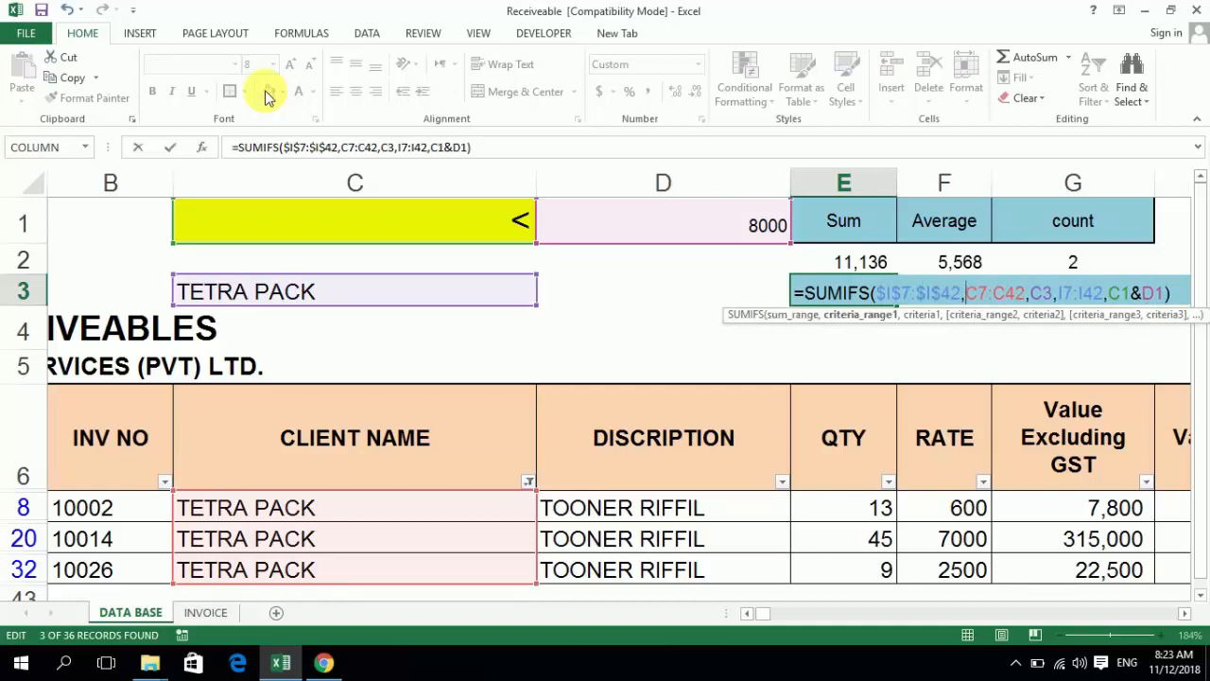
- Make the client name range $C$7:$C$42 and its criterion $C$3 absolute in the SUMIFS formula in E3
key(F4)
key(Right)
key(Right)
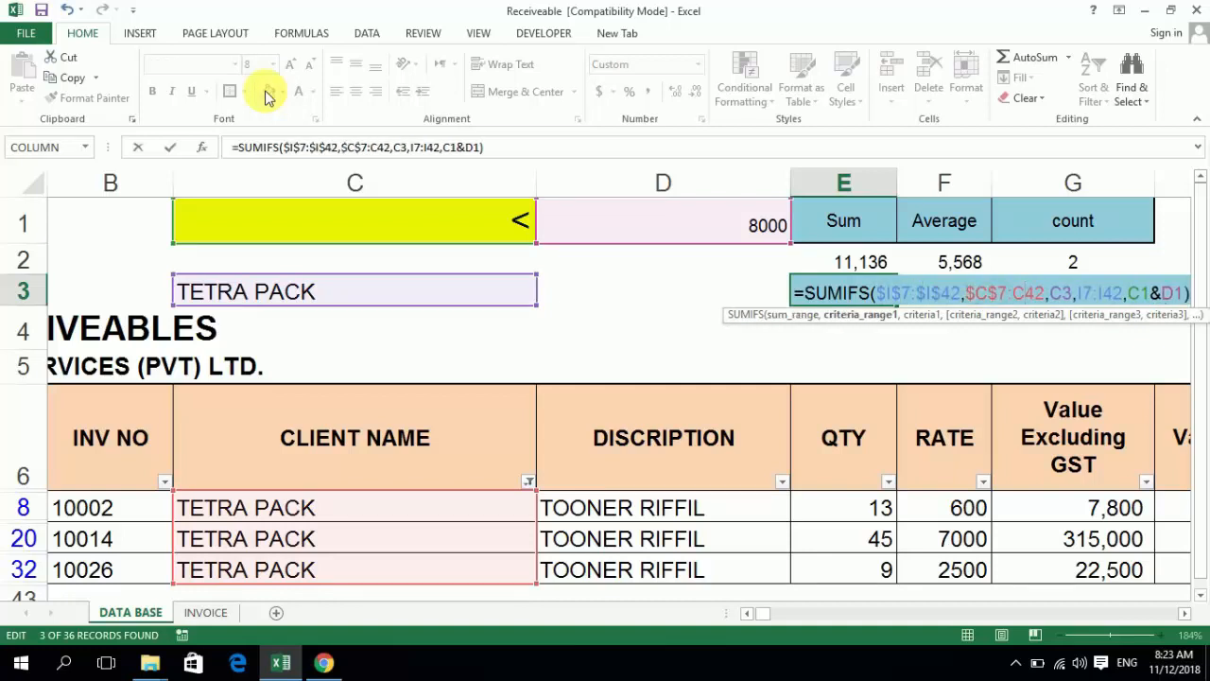
key(F4)
key(Right)
key(Right)
key(F4)
- Make the amount criteria range $I$7:$I$42 and the criterion $C$1&$D$1 absolute in E3's SUMIFS formula and commit it
key(Right)
key(Right)
key(F4)
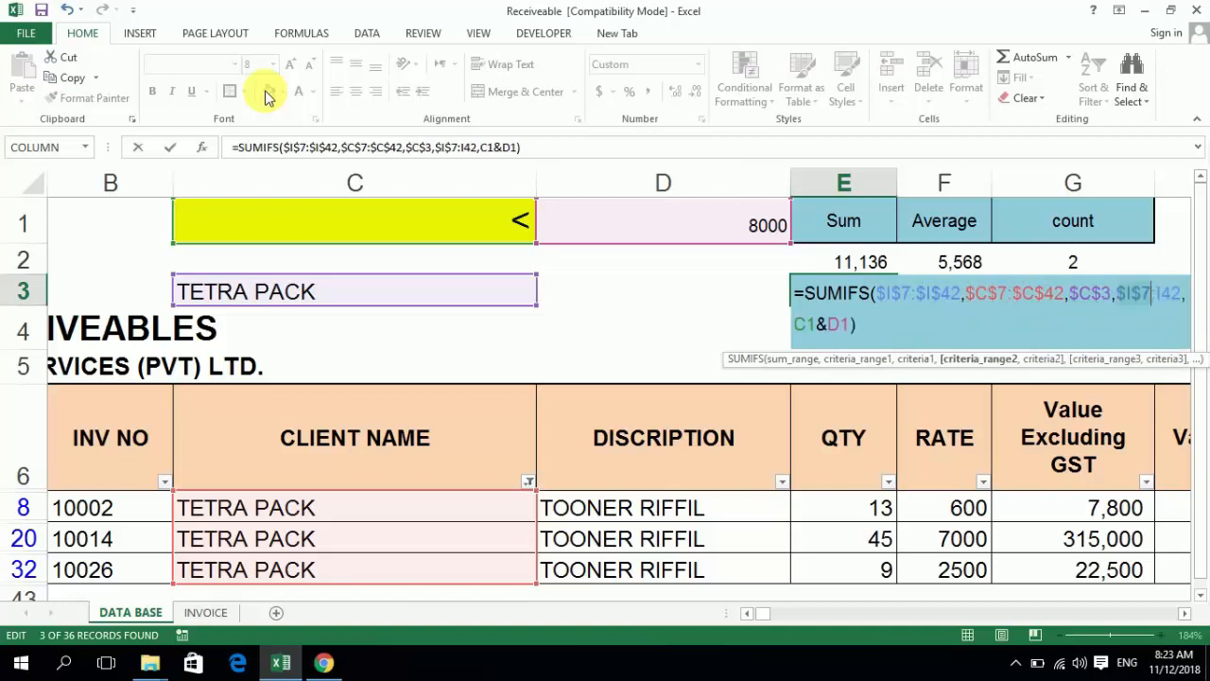
key(Right)
key(Right)
key(F4)
key(Right)
key(Right)
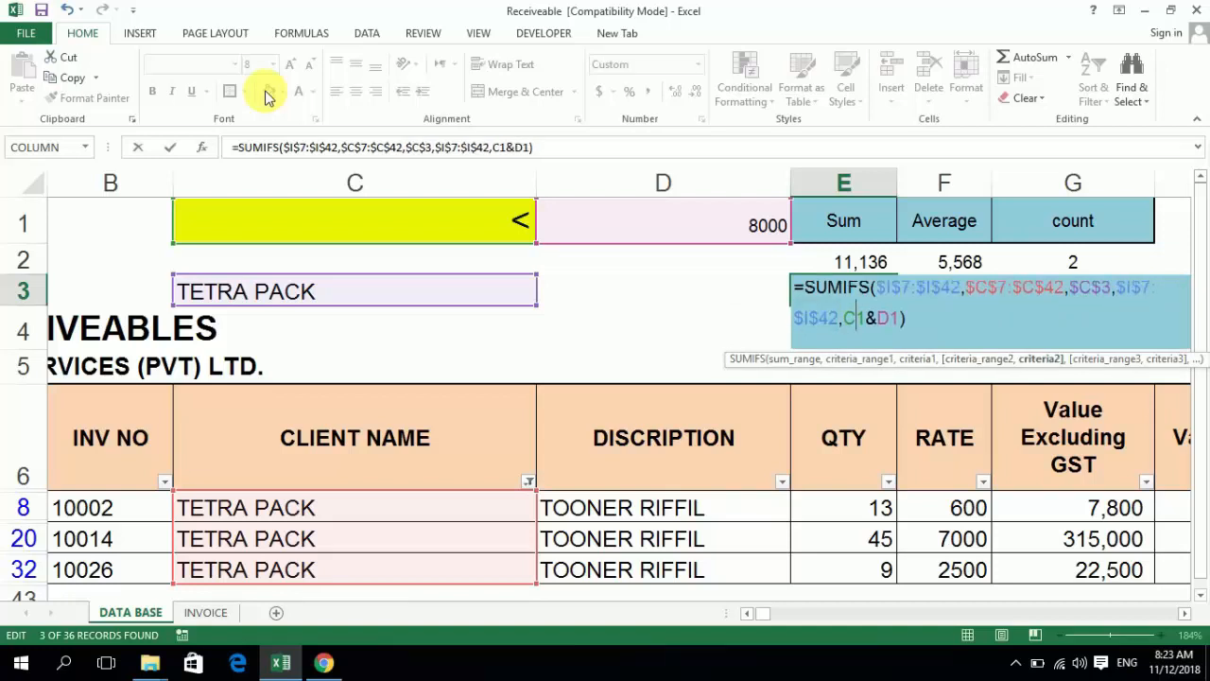
key(F4)
key(Right)
key(Right)
key(F4)
key(Return)
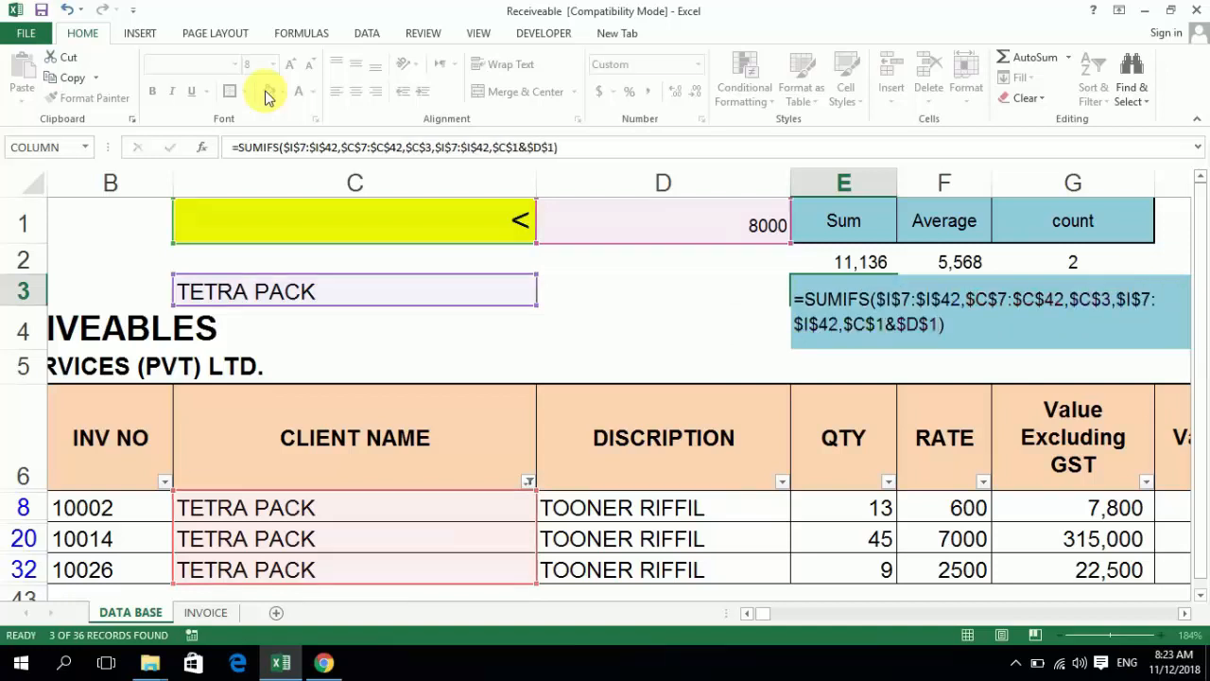
- Copy the SUMIFS formula from E3 into F3 under the Average heading
key(Up)
key(ctrl+c)
key(Right)
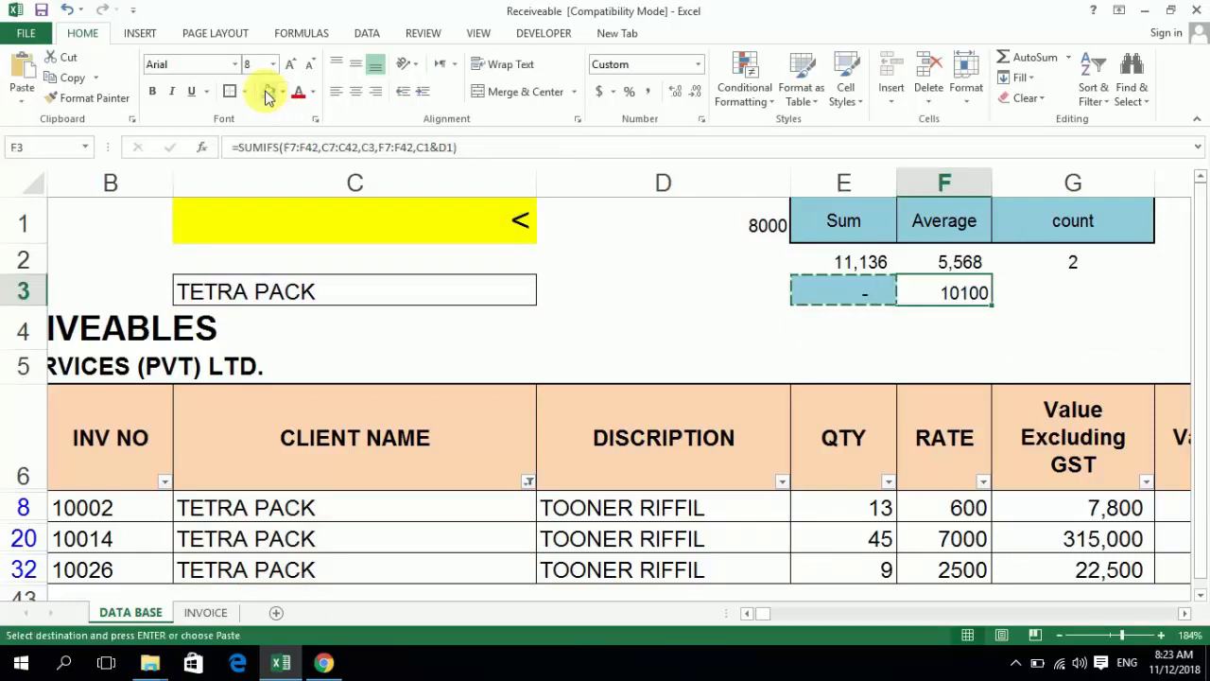
key(Return)
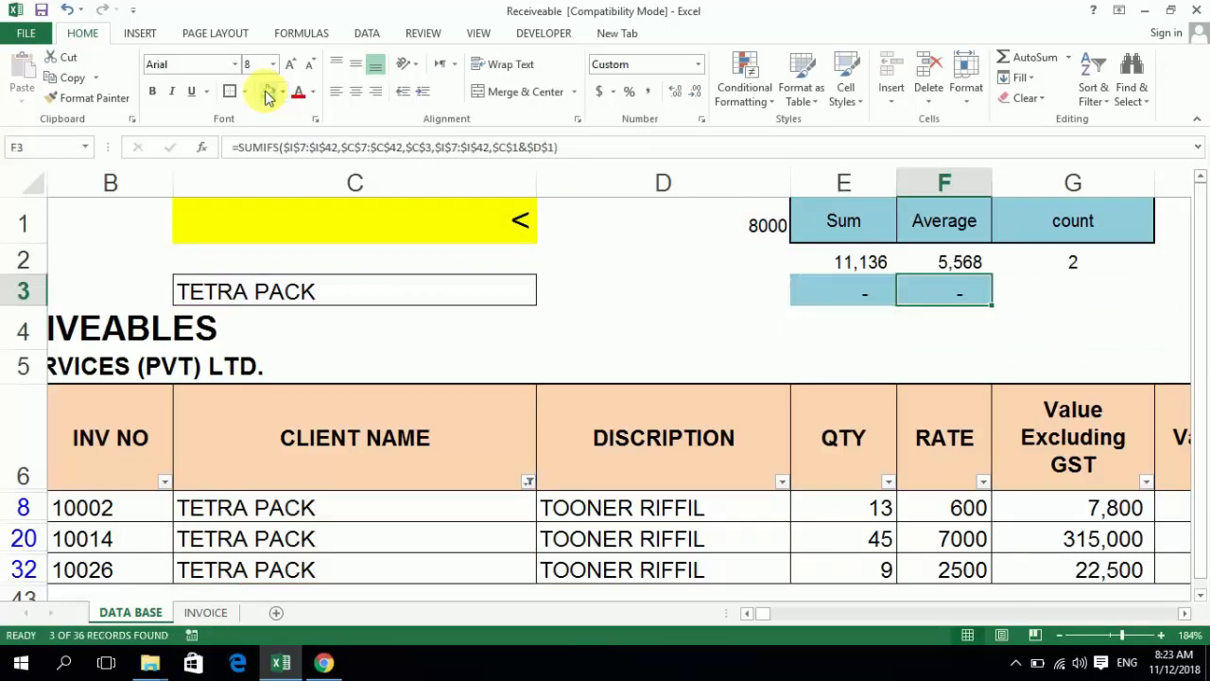
- Replace SUM at the start of F3's formula with the AVERAGEIFS function, keeping the existing ranges and criteria
key(F2)
key(Left)
key(Up)
key(Left)
key(Left)
key(Left)
key(Left)
key(Left)
key(Left)
key(Left)
key(Left)
key(Left)
key(Left)
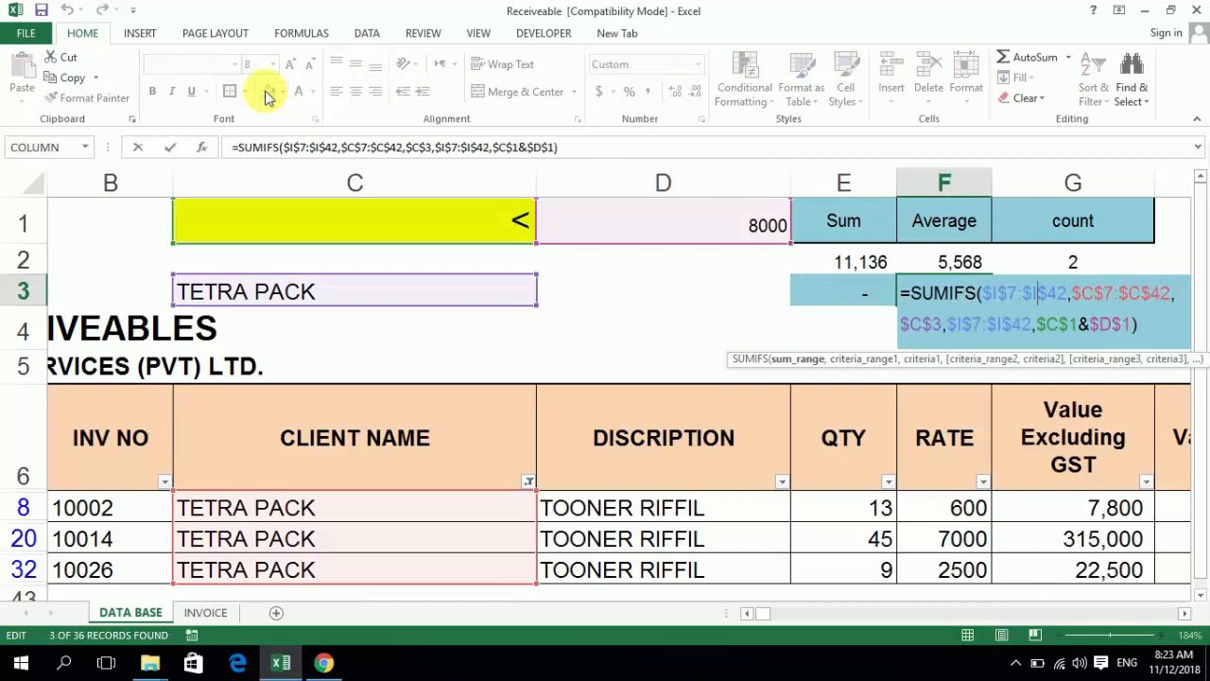
key(Left)
key(Left)
key(Left)
key(Left)
key(Left)
key(Left)
key(Left)
key(Left)
key(Left)
key(Left)
key(BackSpace)
key(BackSpace)
key(BackSpace)
text(A)
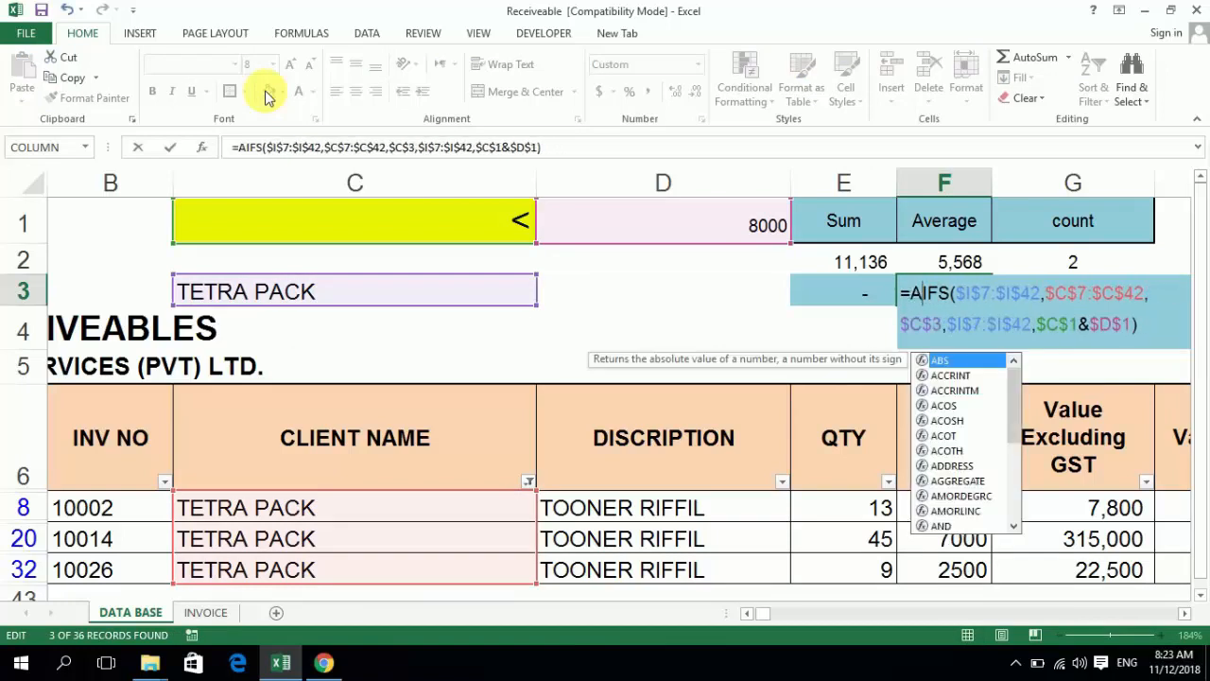
text(V)
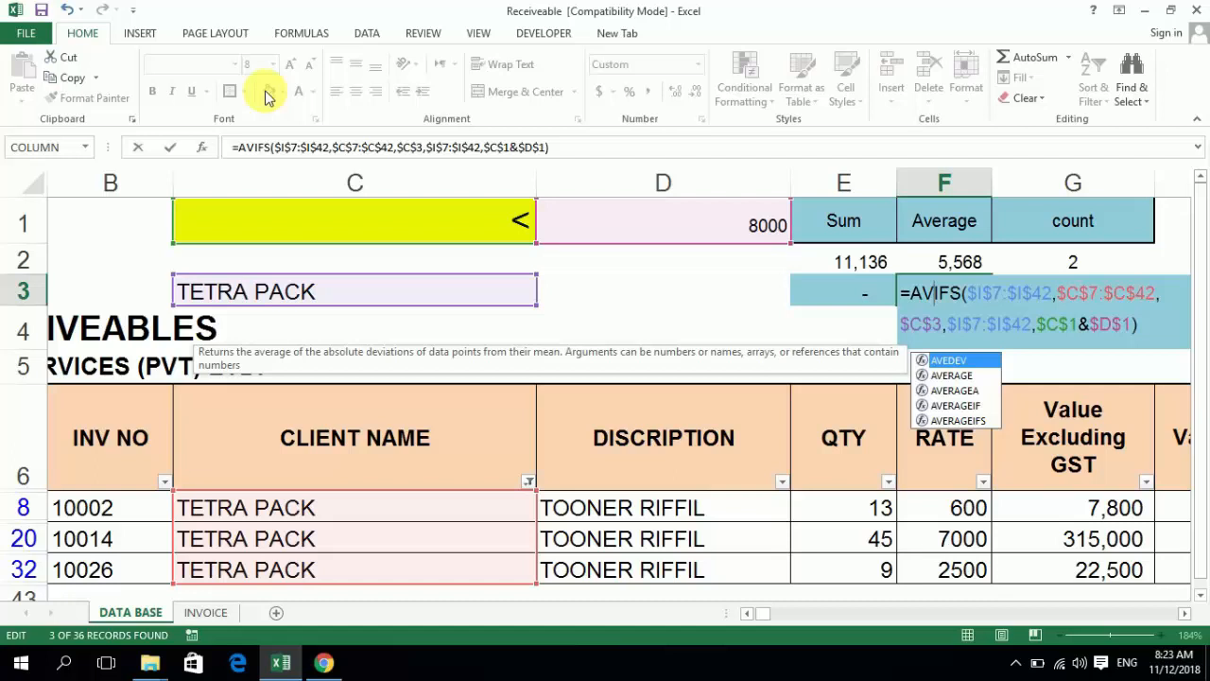
key(Down)
key(Down)
key(Down)
key(Down)
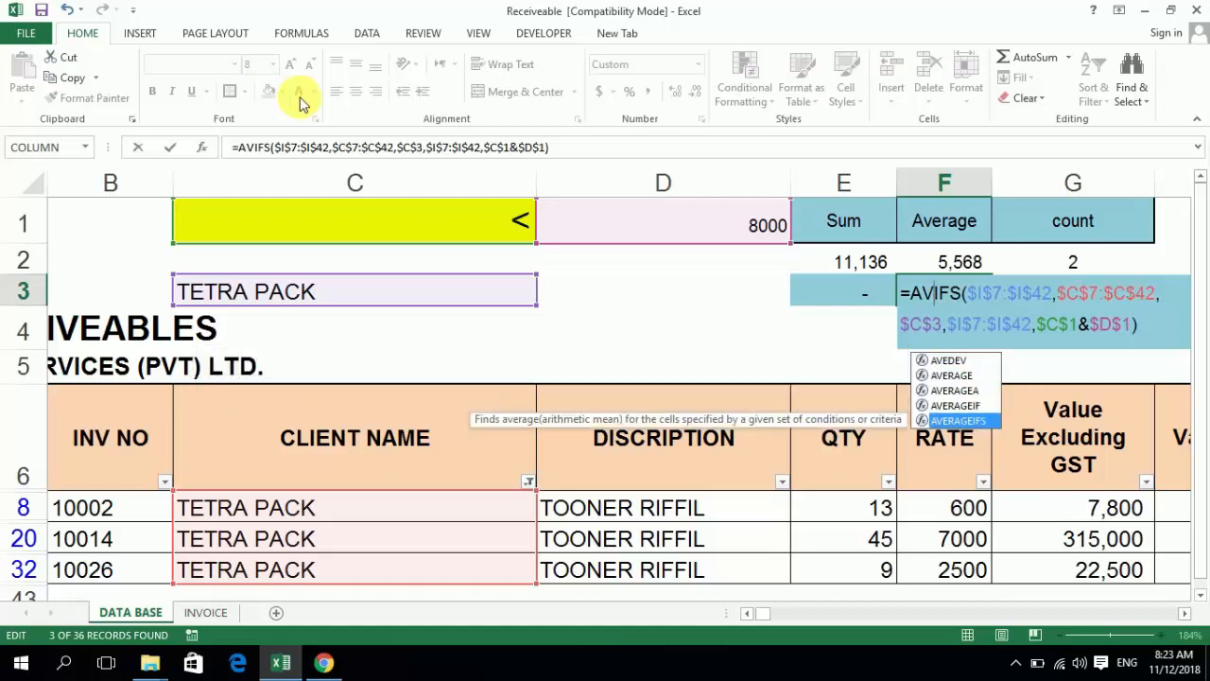
double_click(988, 422)
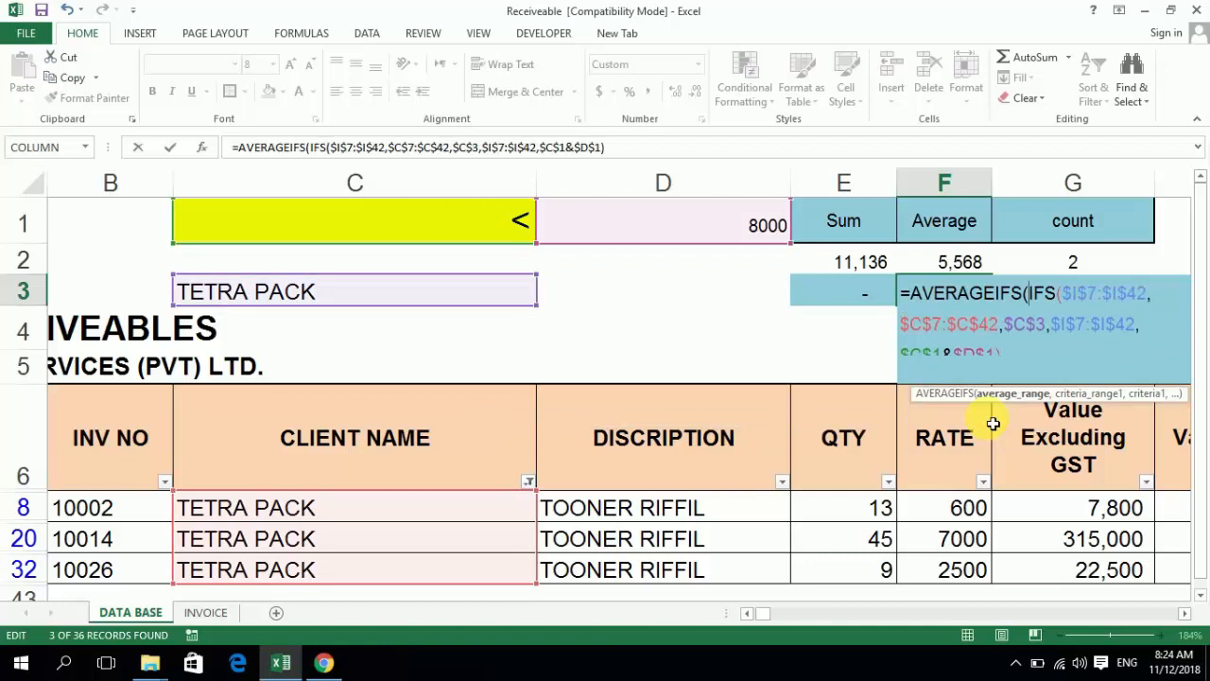
- Remove the leftover IFS( after AVERAGEIFS in F3 and commit the formula
key(Right)
key(Right)
key(Right)
key(shift+Left)
key(shift+Left)
key(shift+Left)
key(shift+Left)
key(BackSpace)
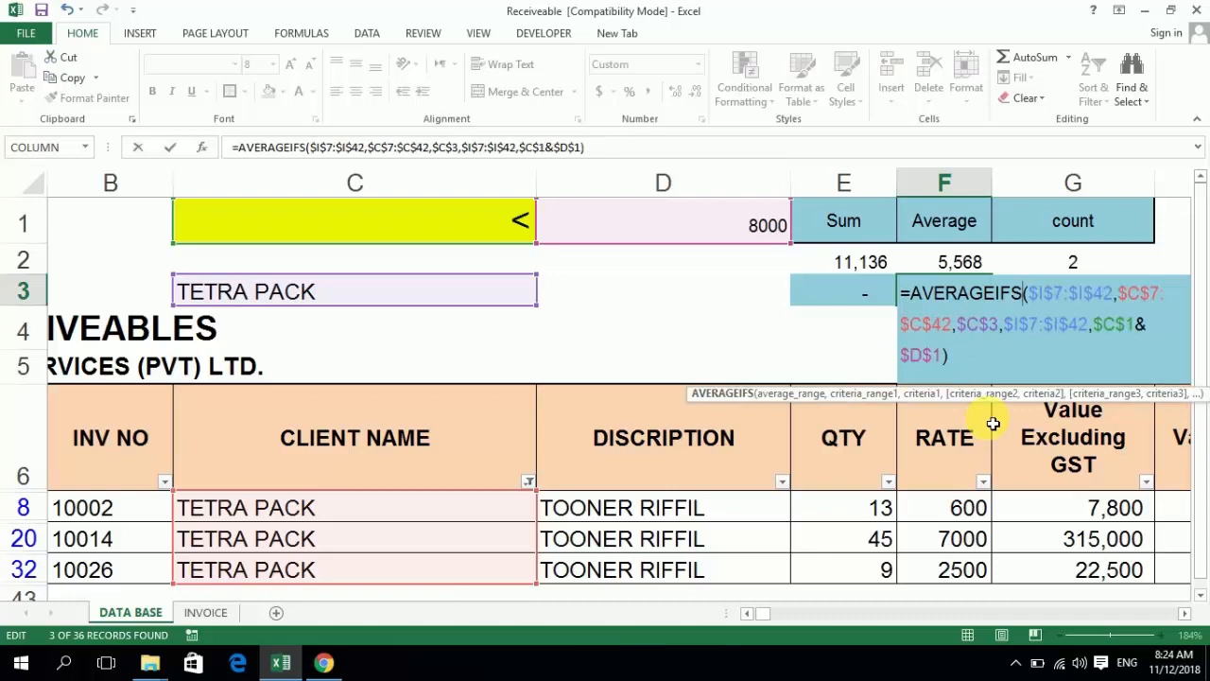
key(Return)
key(Up)
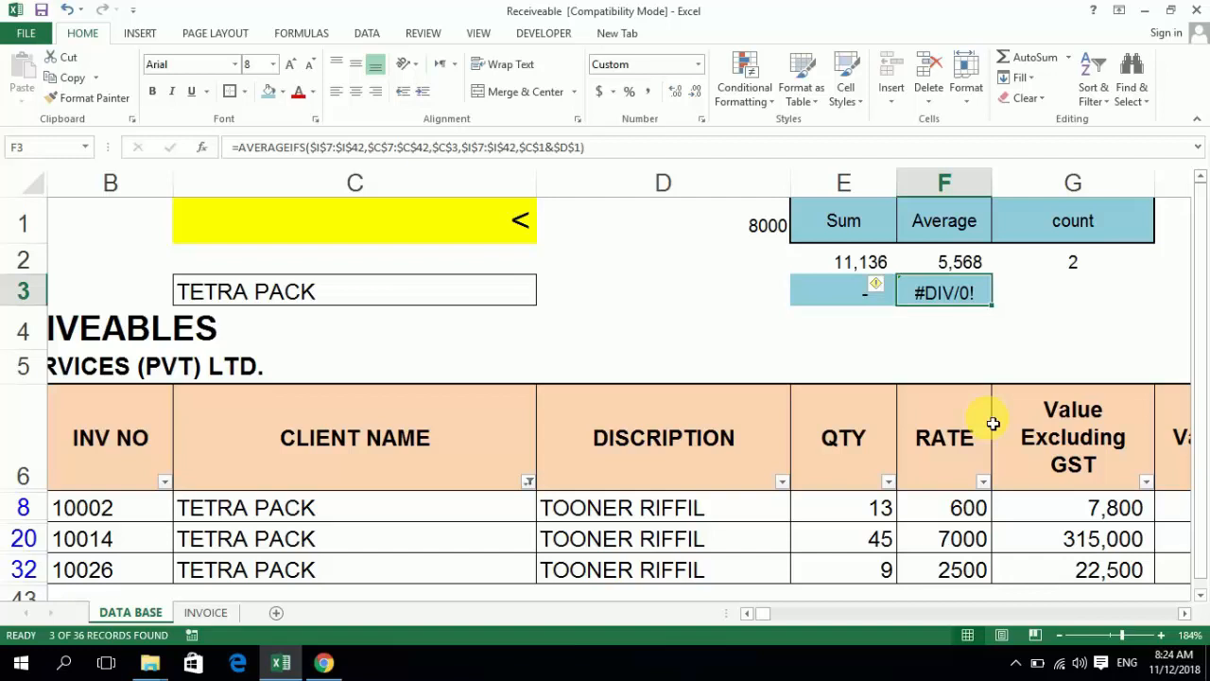
- Wrap the AVERAGEIFS formula in F3 in IFERROR with 0 as the value returned on error
key(F2)
key(Up)
key(Up)
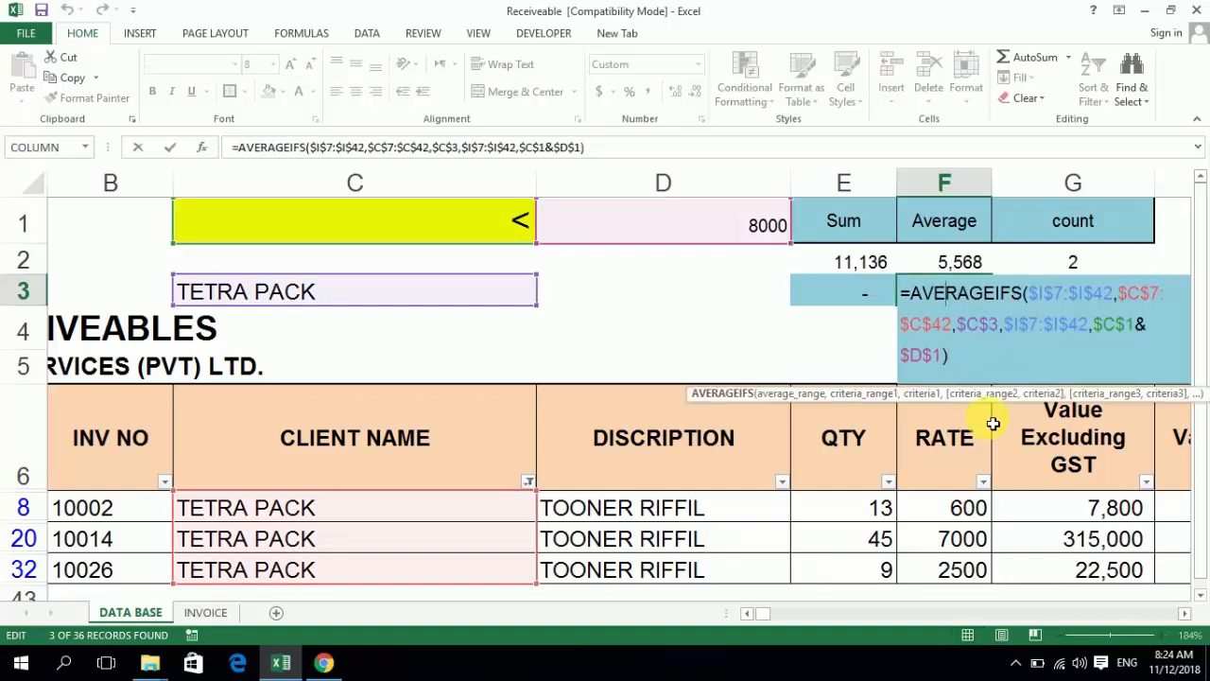
text(IFERRO)
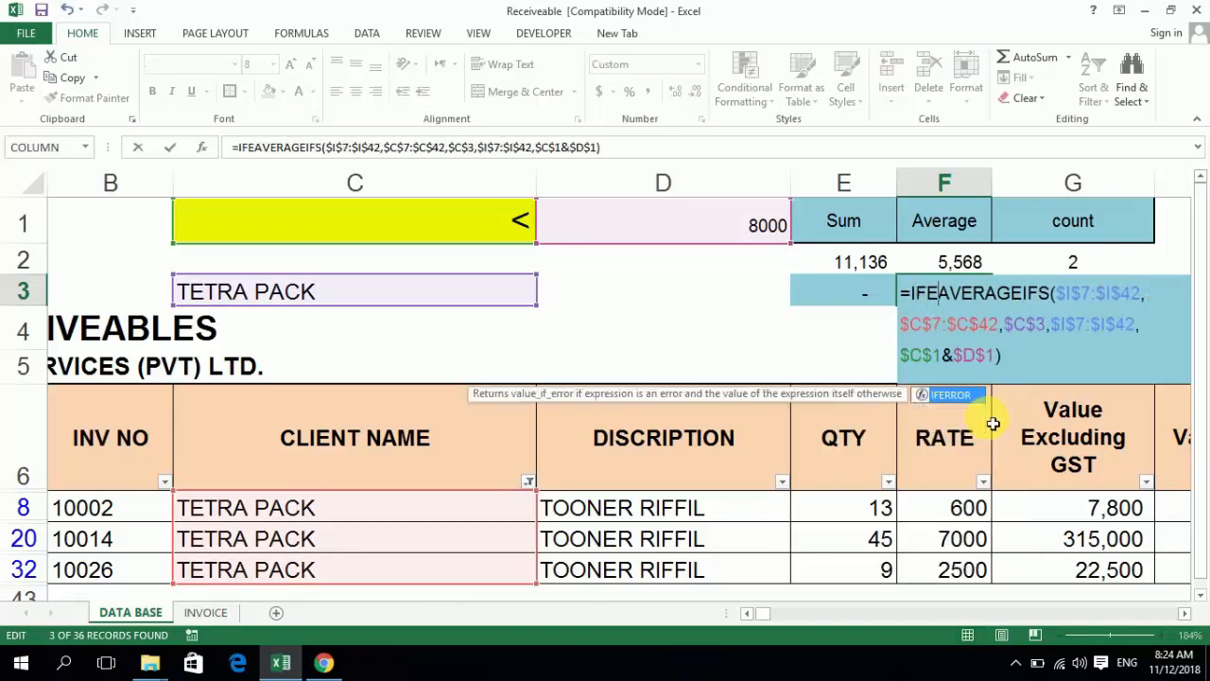
text(R)
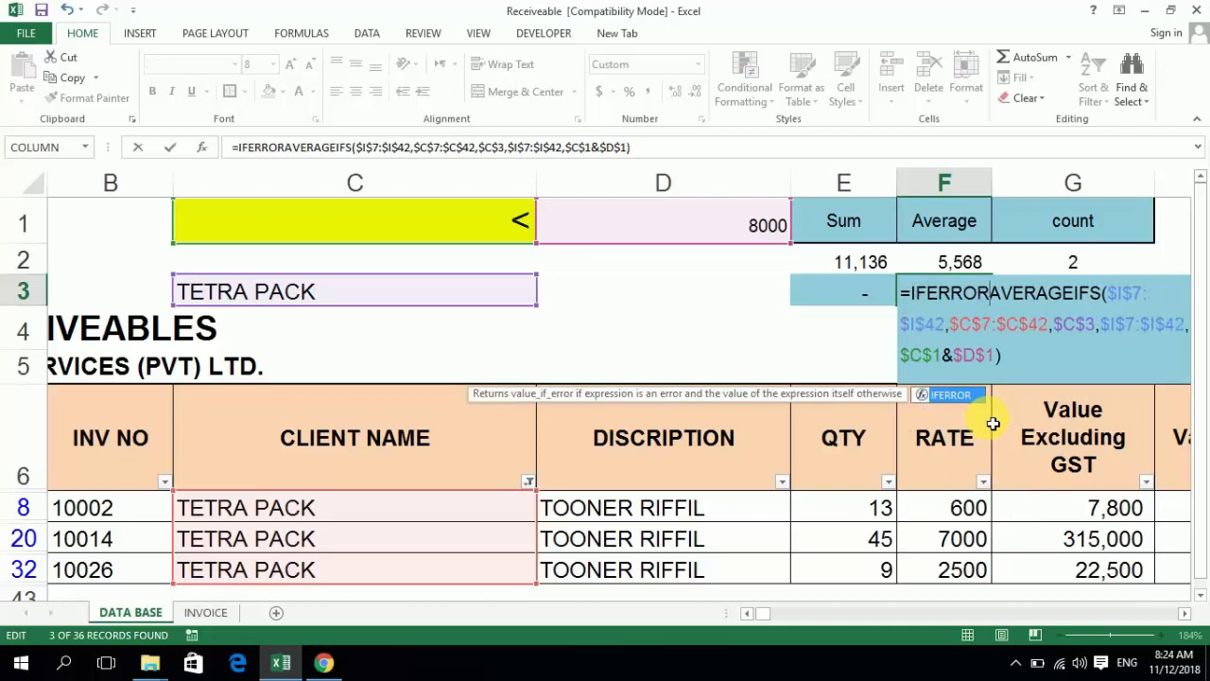
text(()
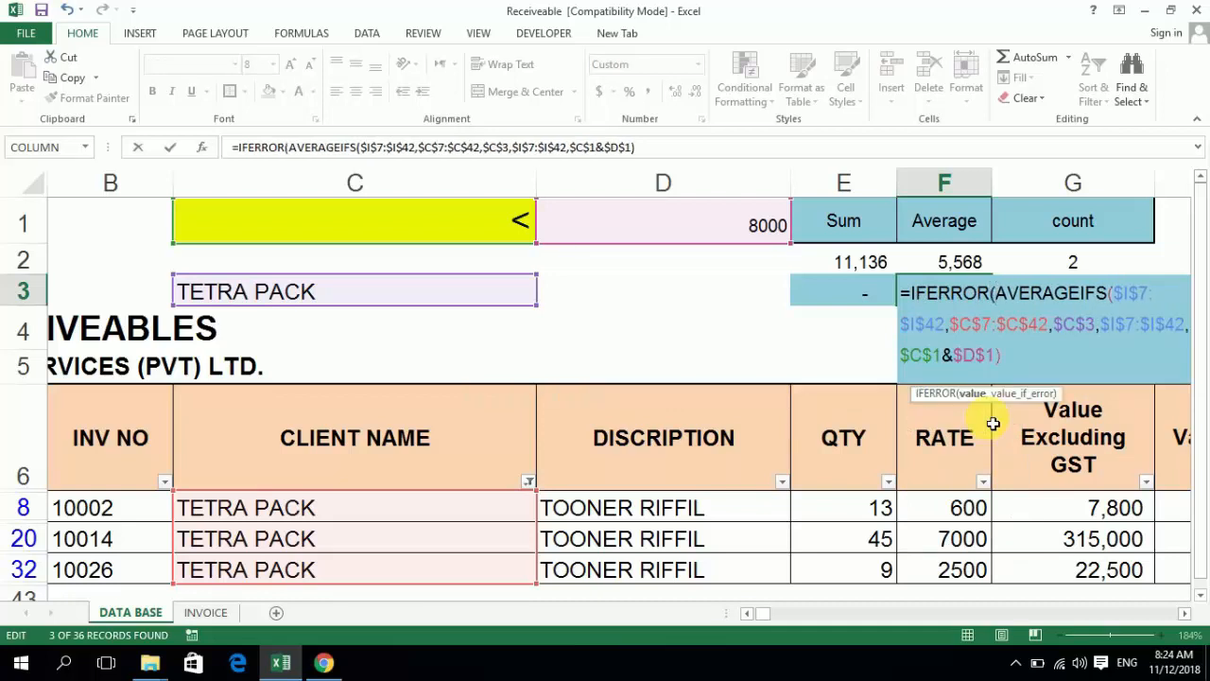
key(Down)
key(Down)
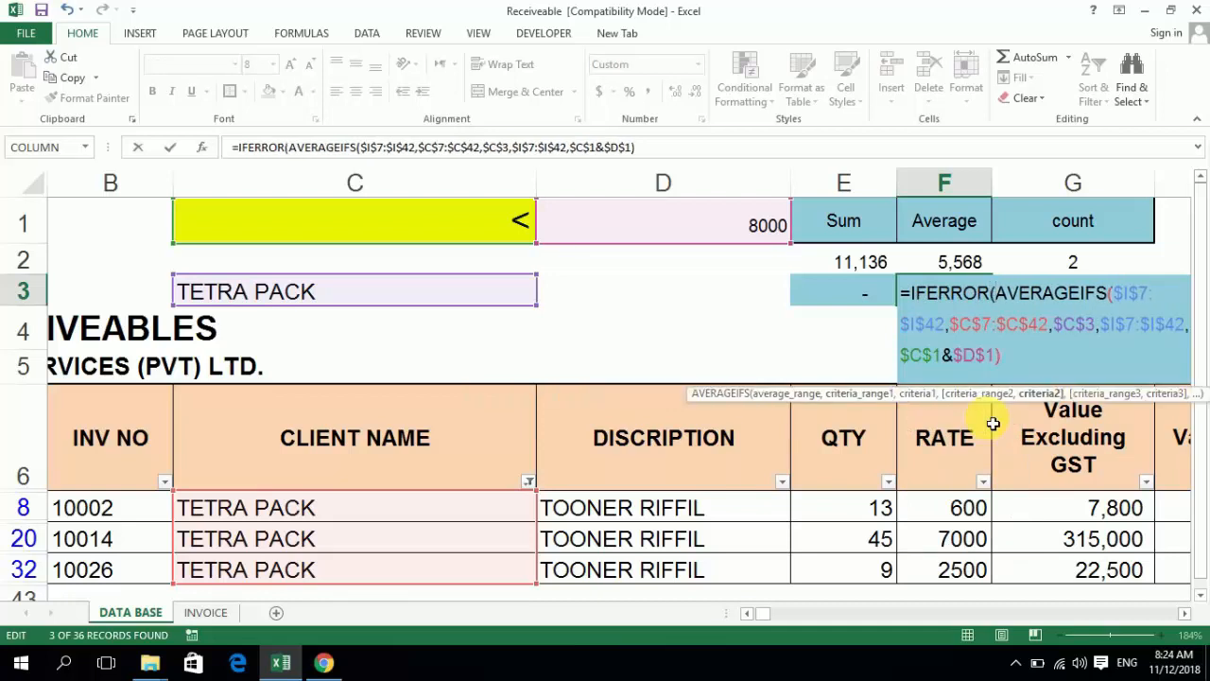
key(End)
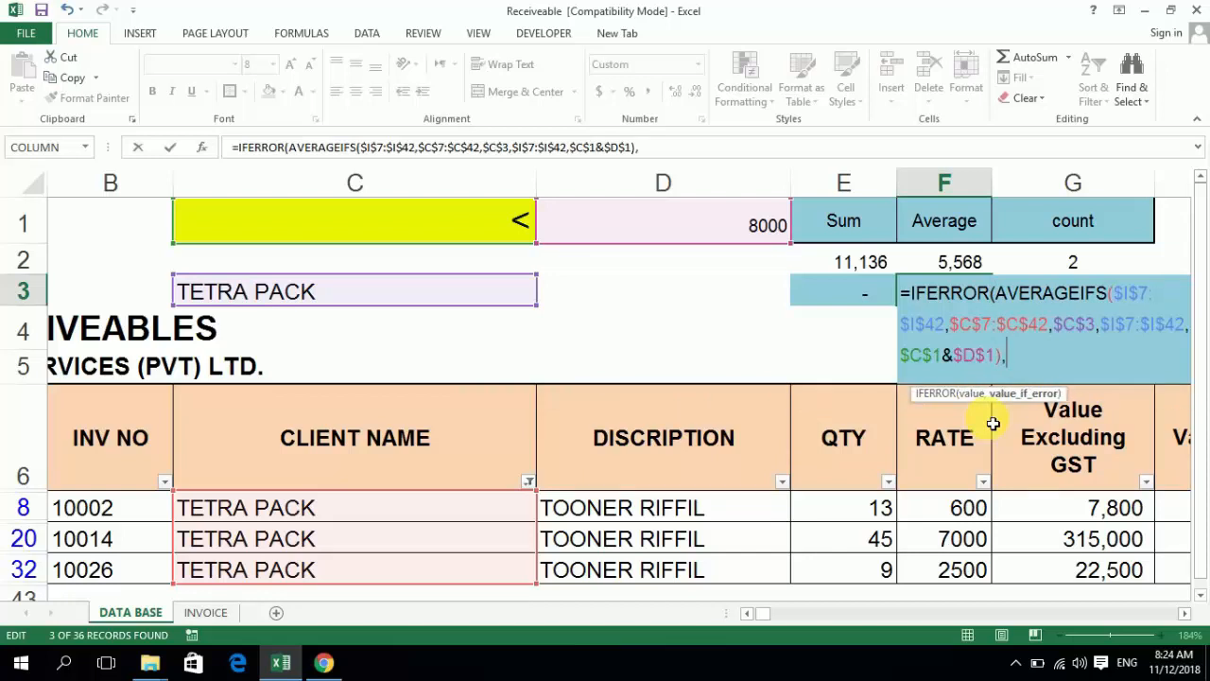
text(,0)))
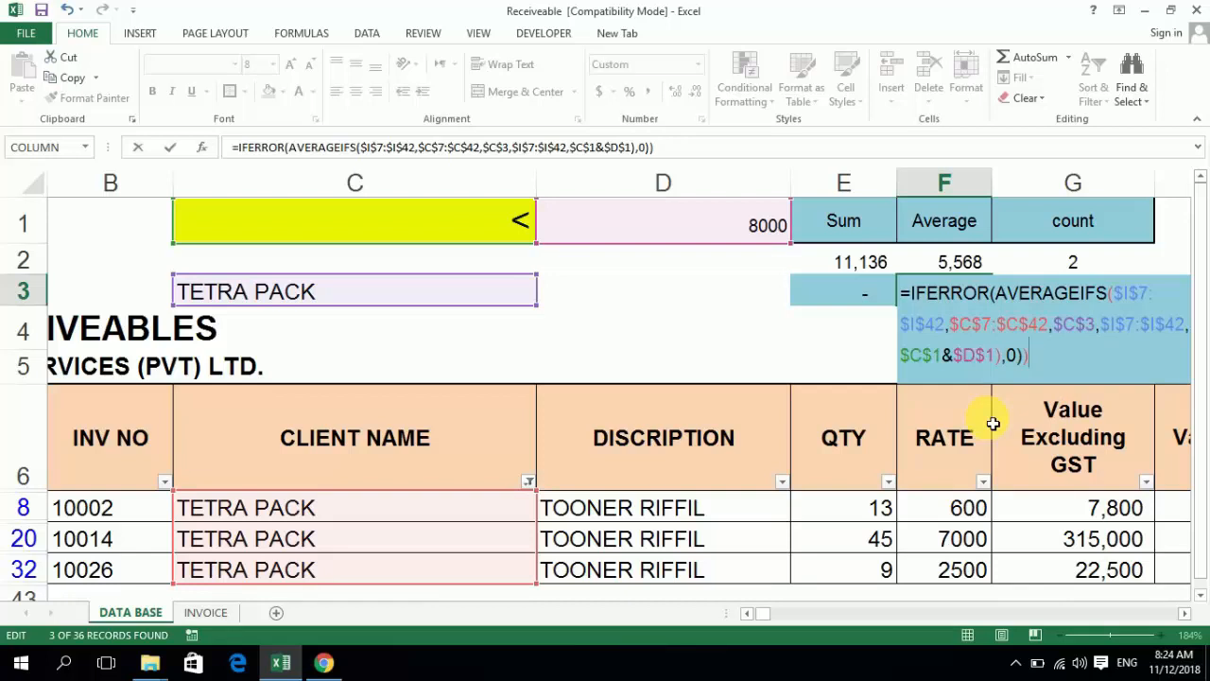
key(Return)
key(Return)
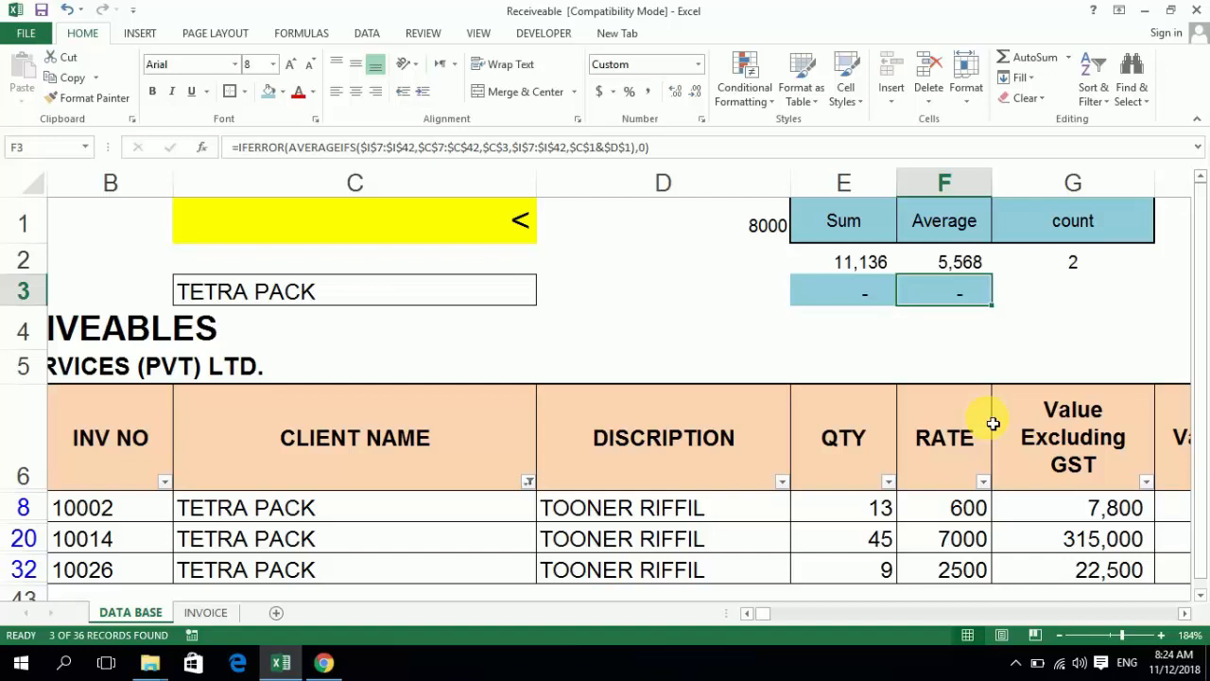
- Add the IFERROR function in front of the parenthesised AVERAGEIF in F2
key(Up)
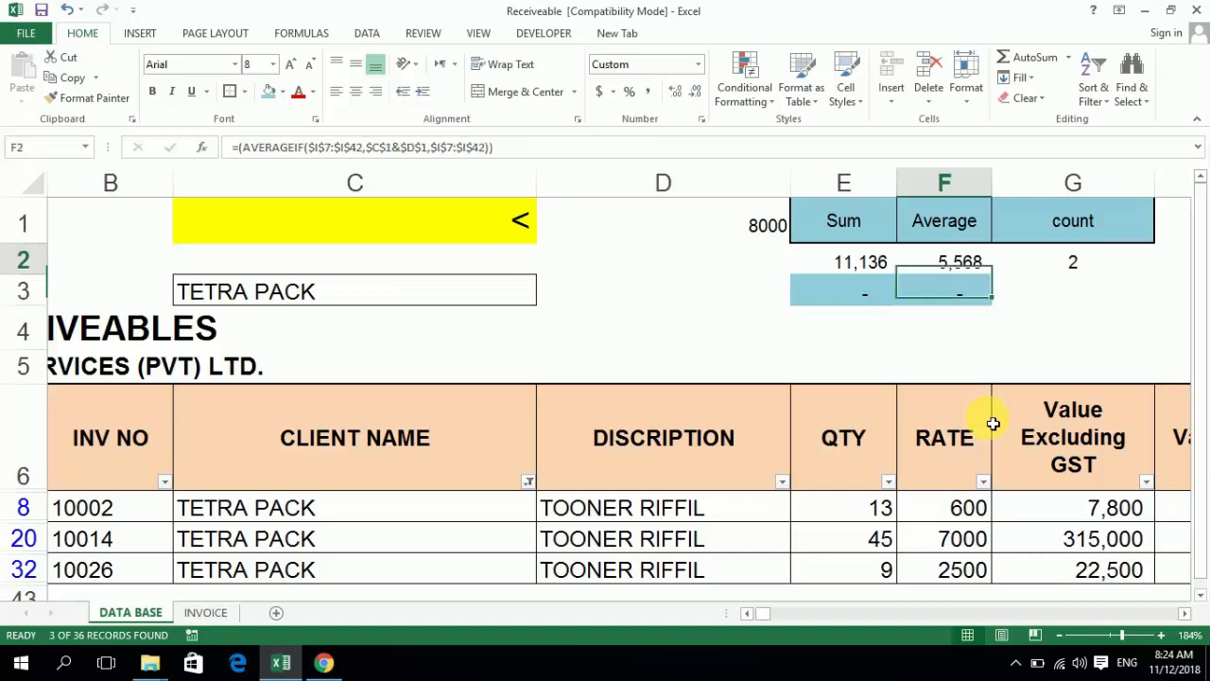
key(F2)
key(Up)
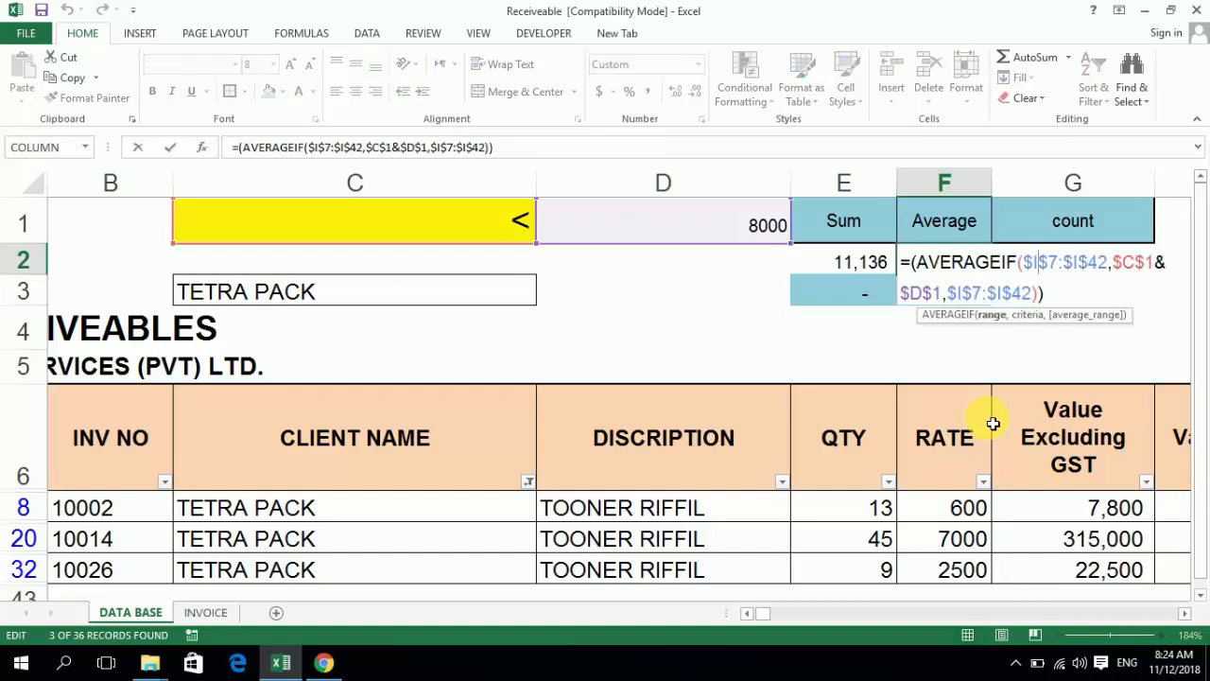
key(Left)
key(Left)
key(Left)
key(Left)
key(Left)
key(Left)
key(Left)
key(Left)
key(Left)
key(Left)
key(Left)
key(Left)
key(Left)
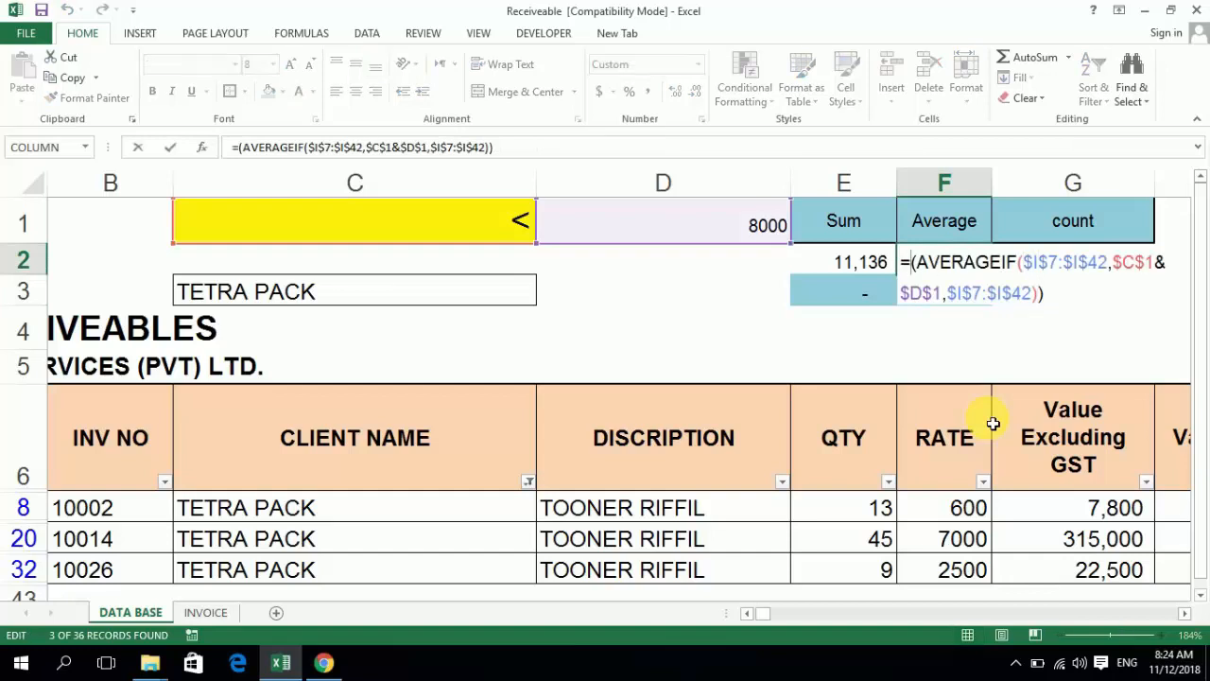
text(IF)
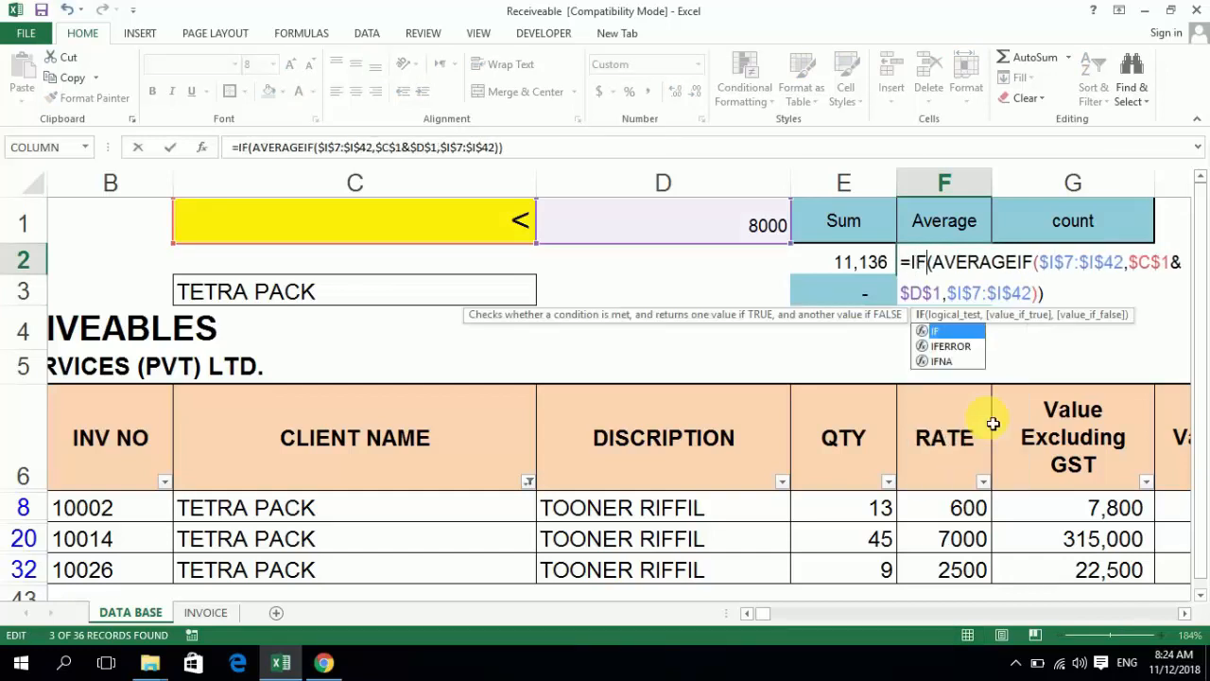
text(ERROR)
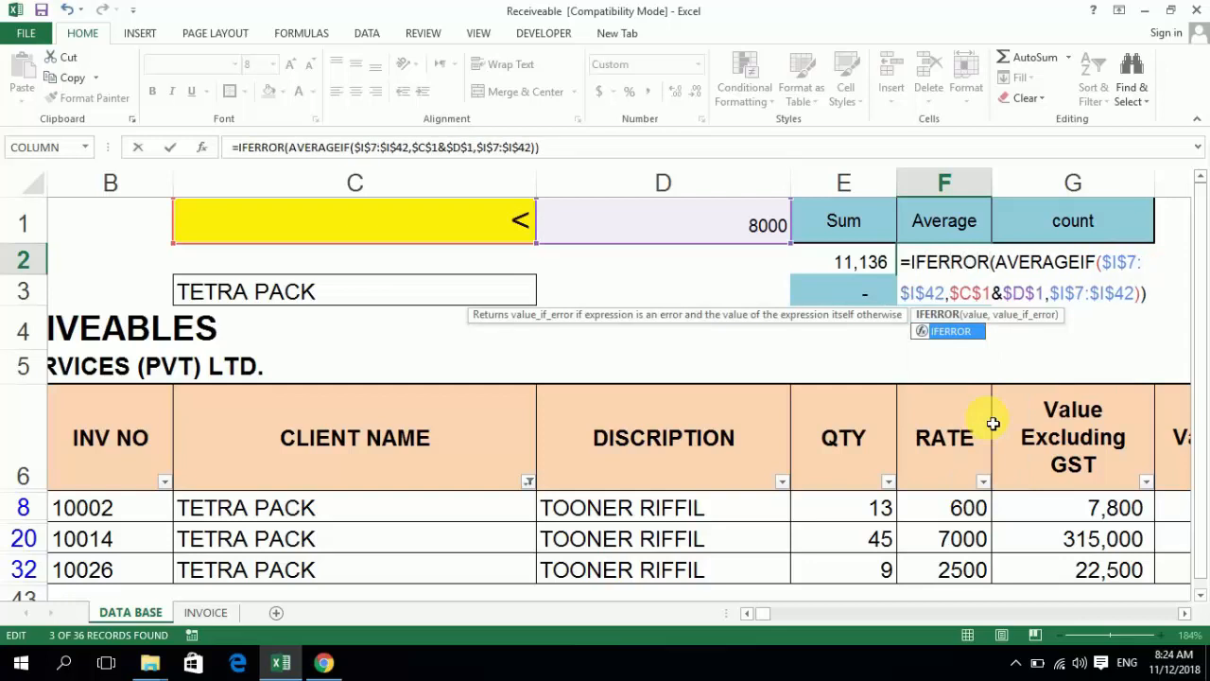
- Set 0 as the error value of the IFERROR formula in F2 and commit it
key(Right)
key(Right)
key(Down)
key(Right)
key(Right)
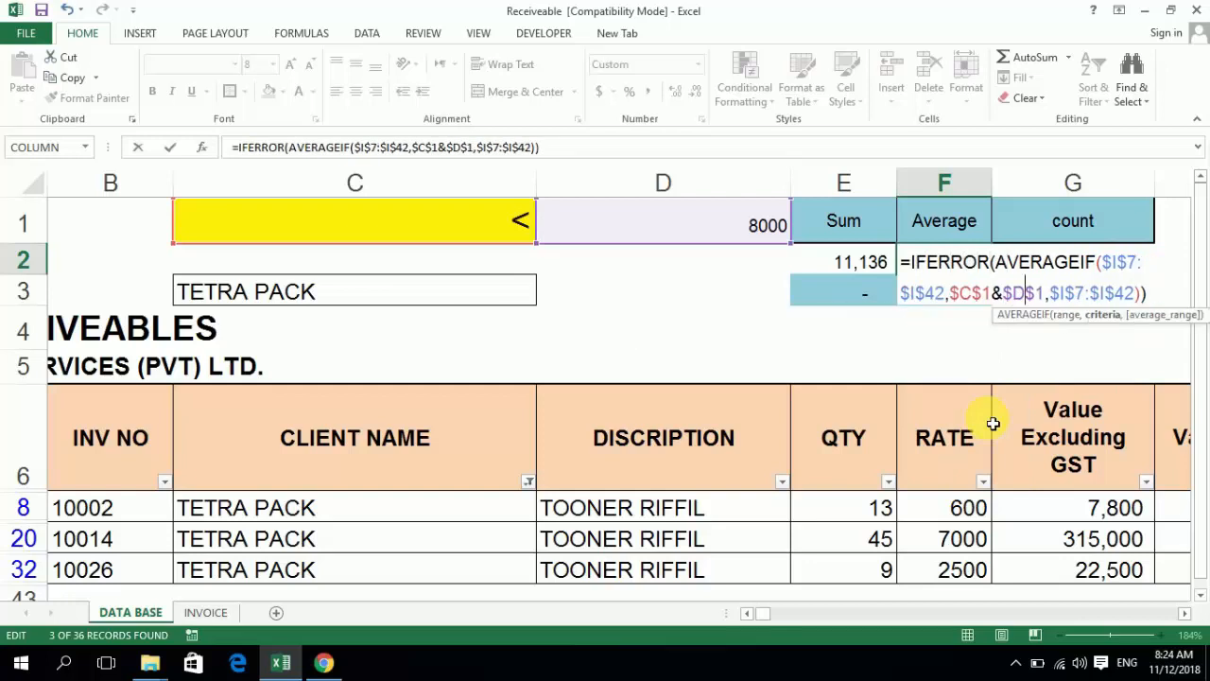
key(Right)
key(Right)
key(Right)
key(Right)
key(Right)
key(Right)
key(Right)
key(Right)
key(Right)
key(Right)
key(Right)
key(Right)
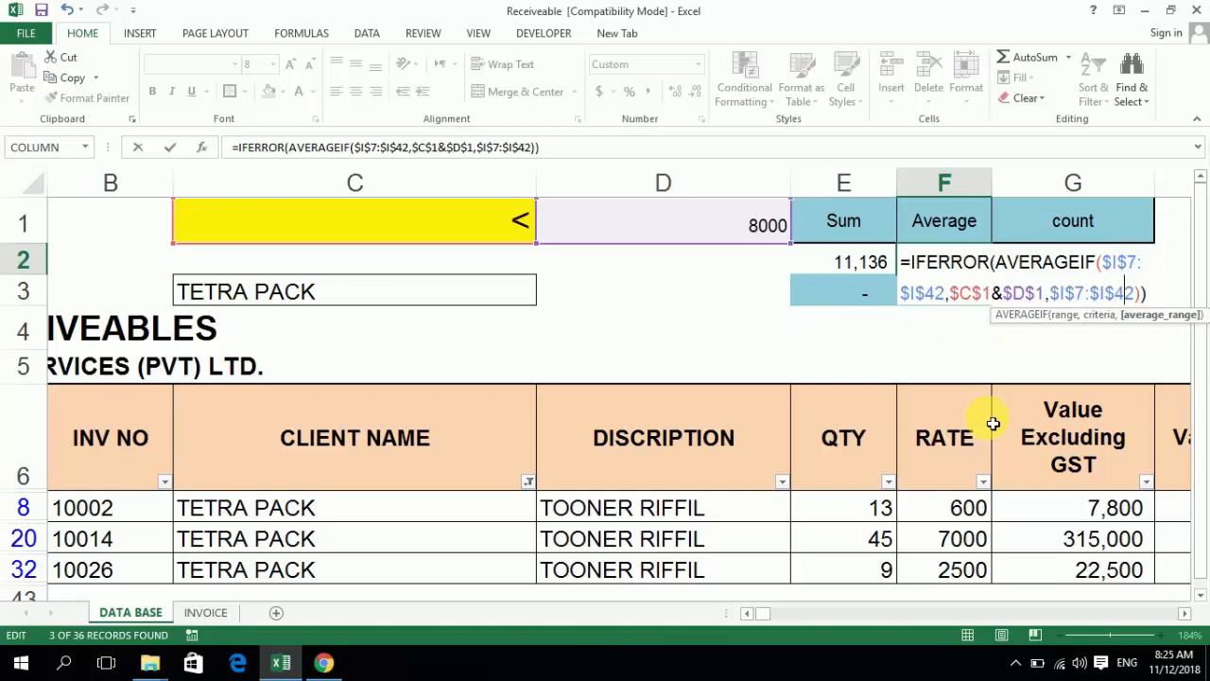
key(Right)
key(Right)
key(Right)
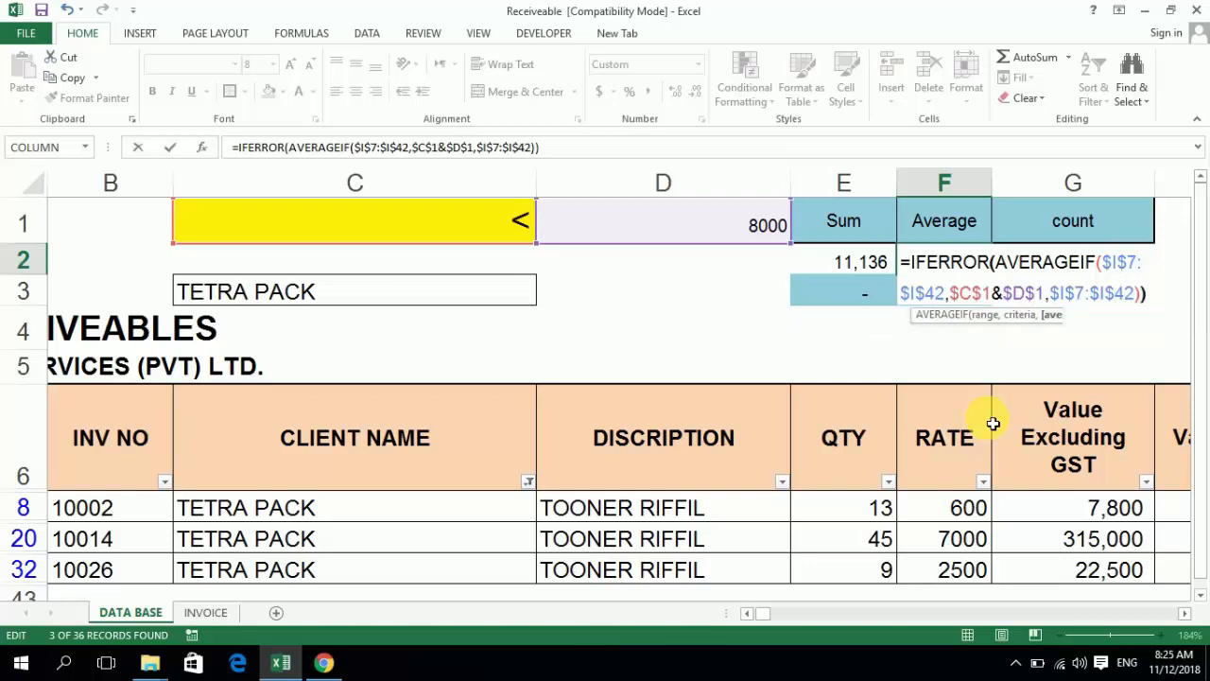
key(Right)
key(Right)
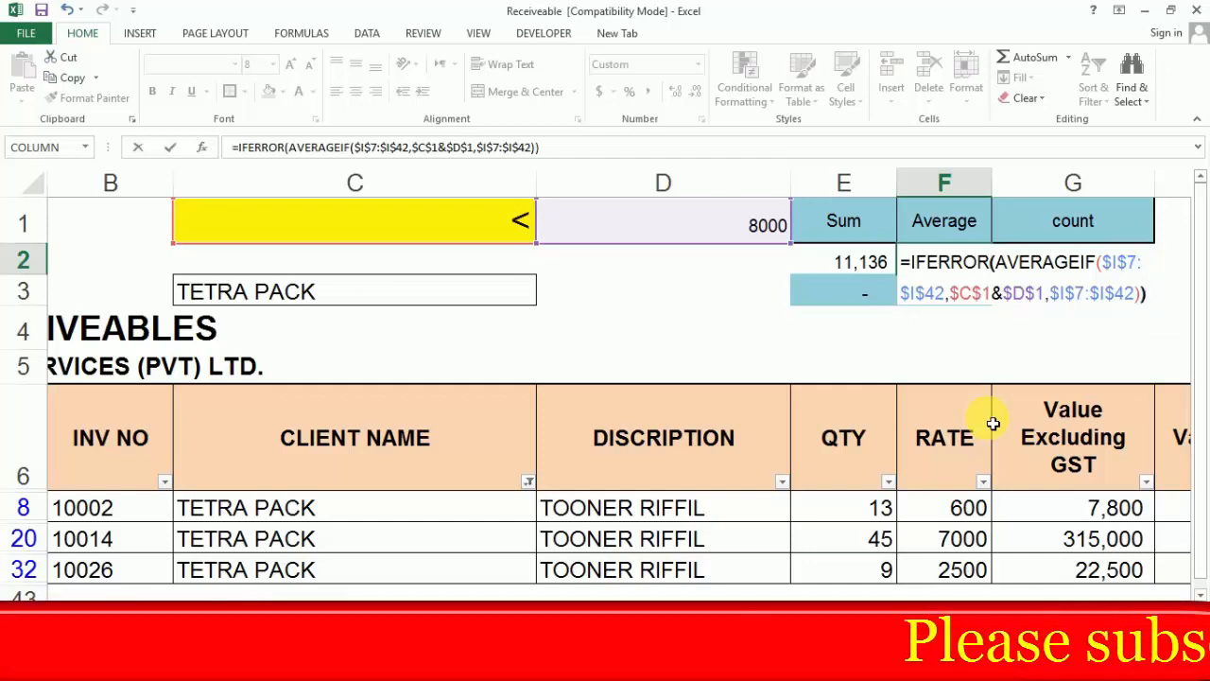
key(Left)
text(,0)
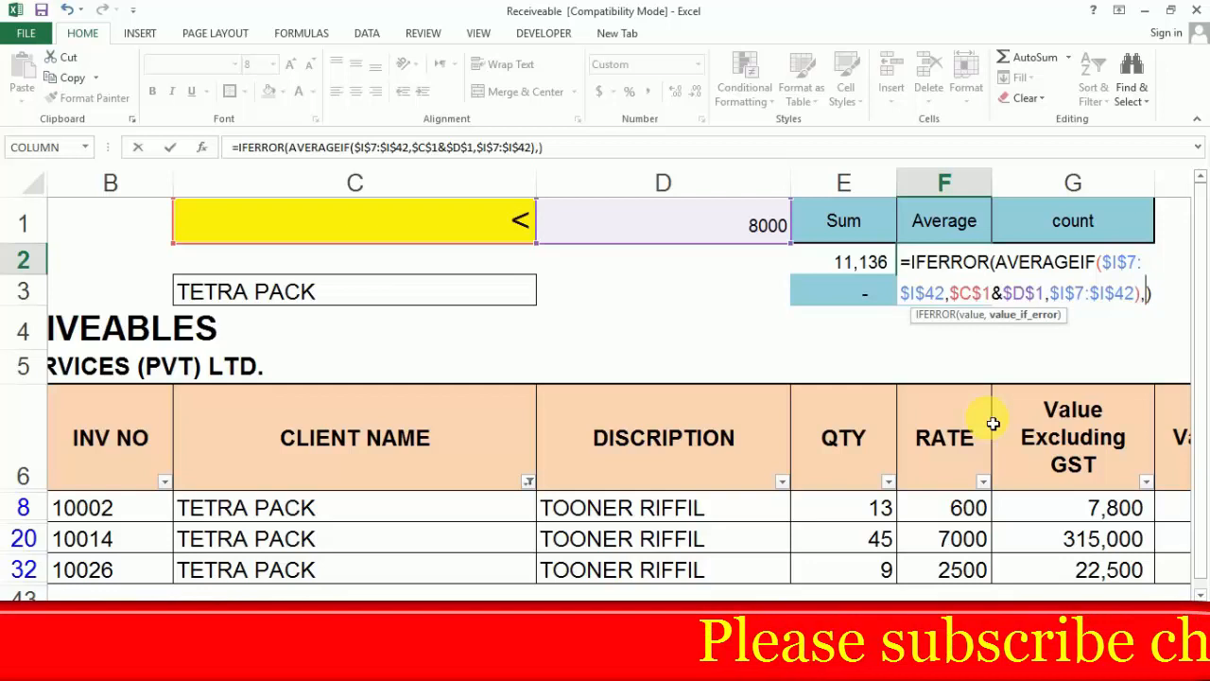
key(Return)
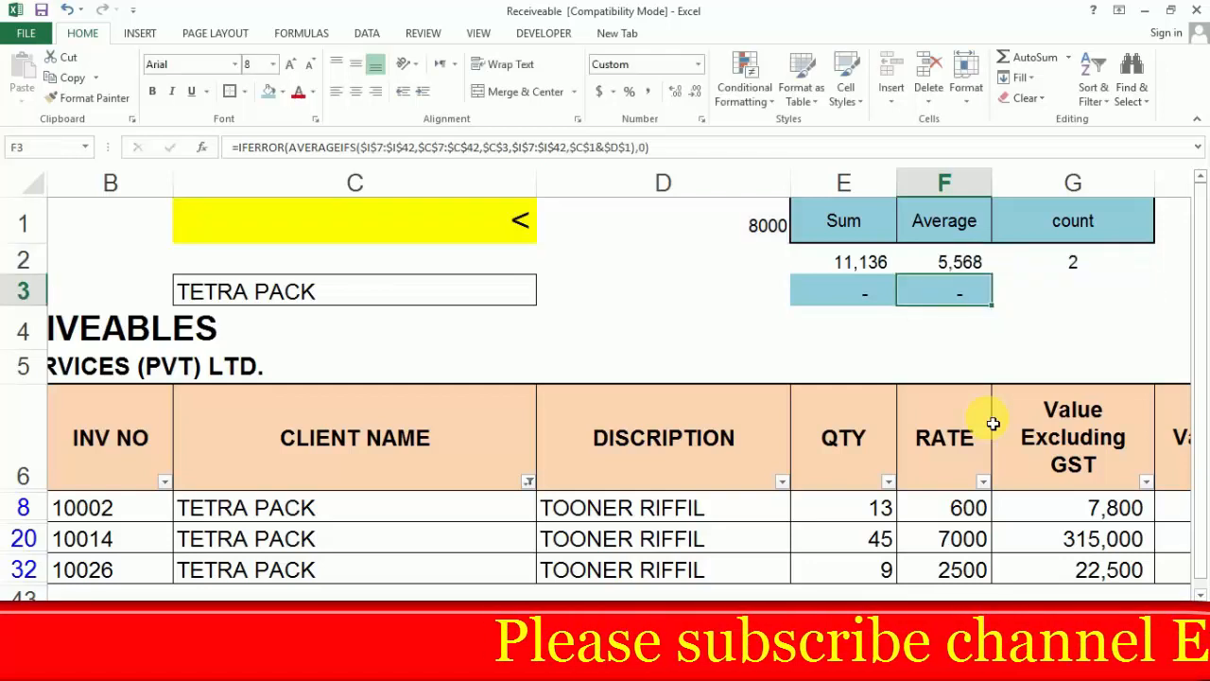
key(Up)
key(Down)
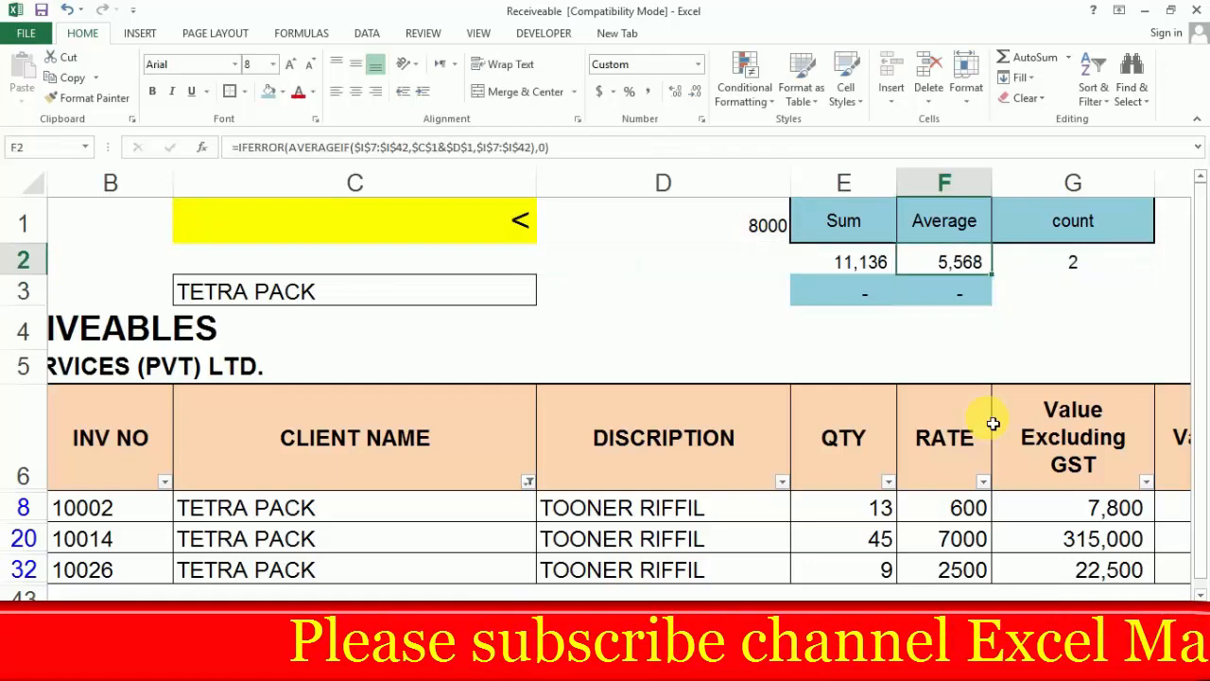